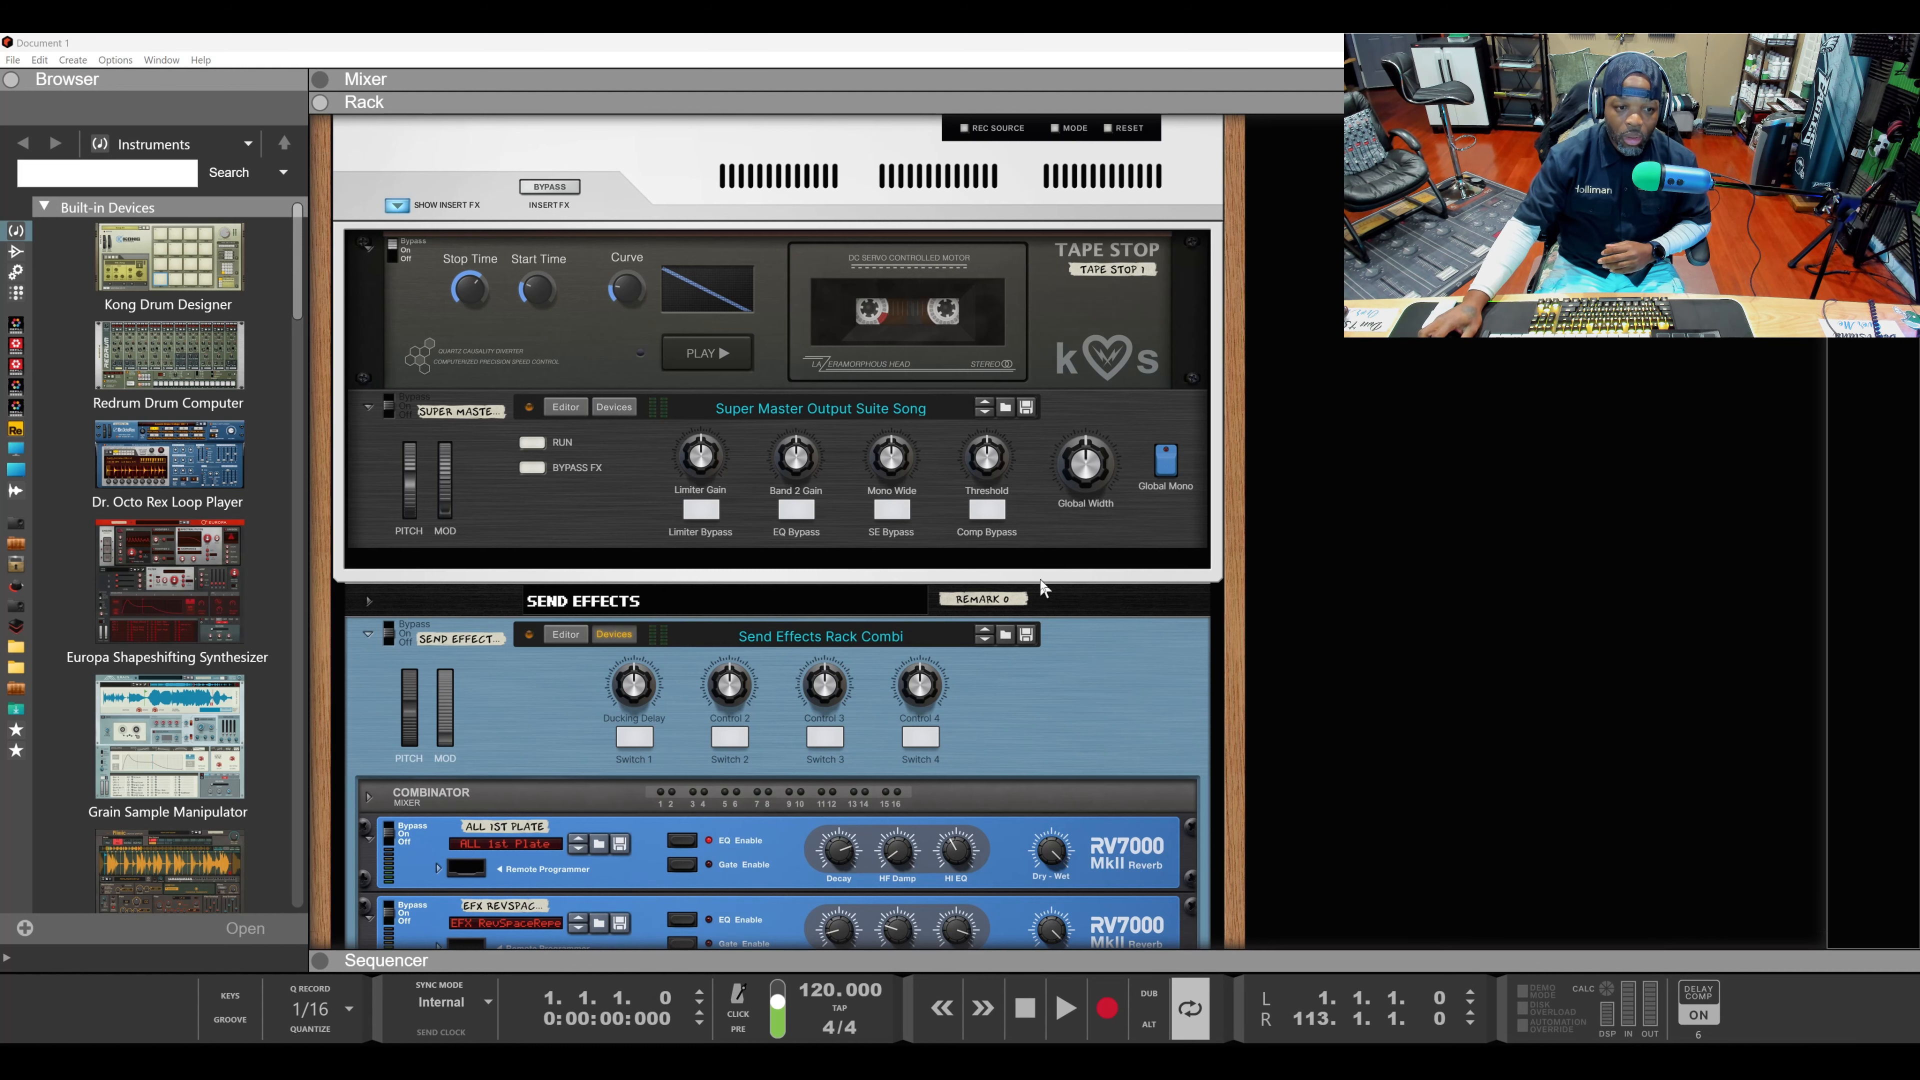
Step: Show the devices inside the Super Master Output Suite Song Combinator and briefly check the cabling behind them
click(624, 405)
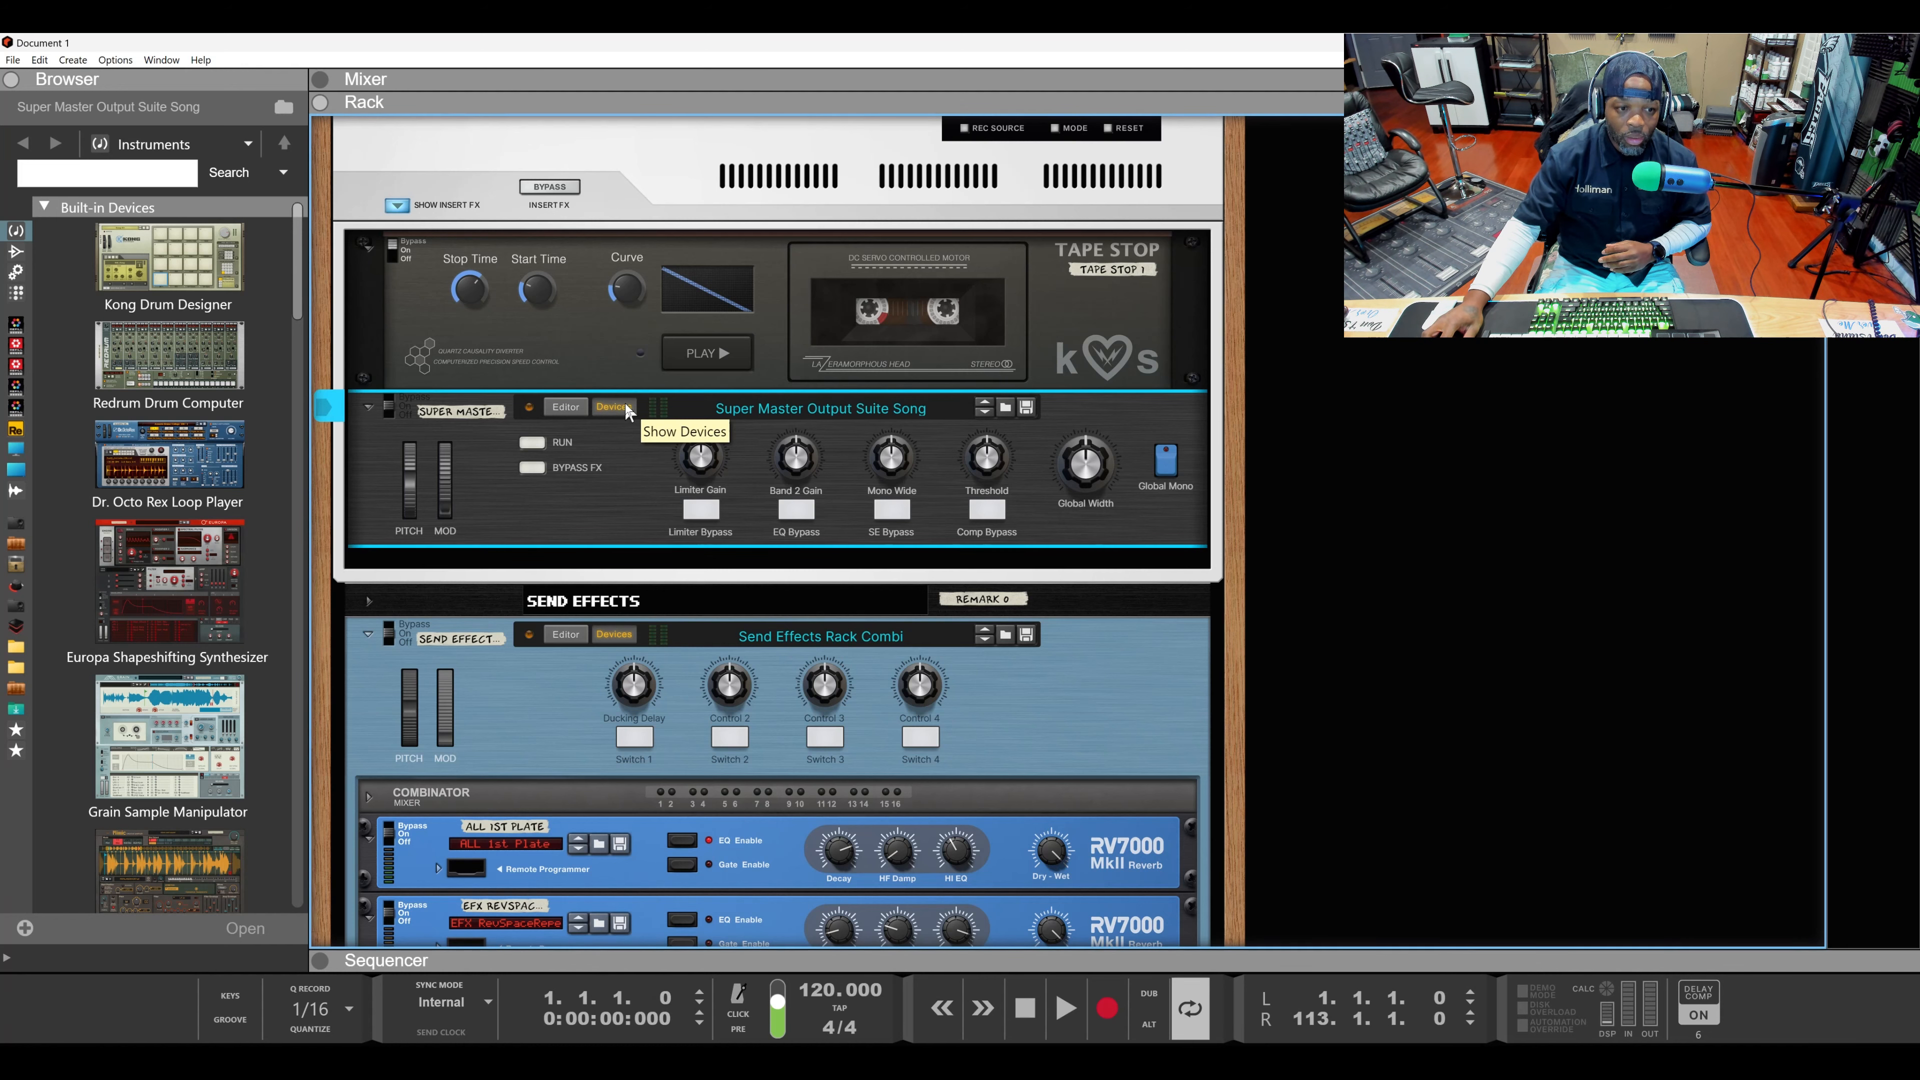
click(624, 406)
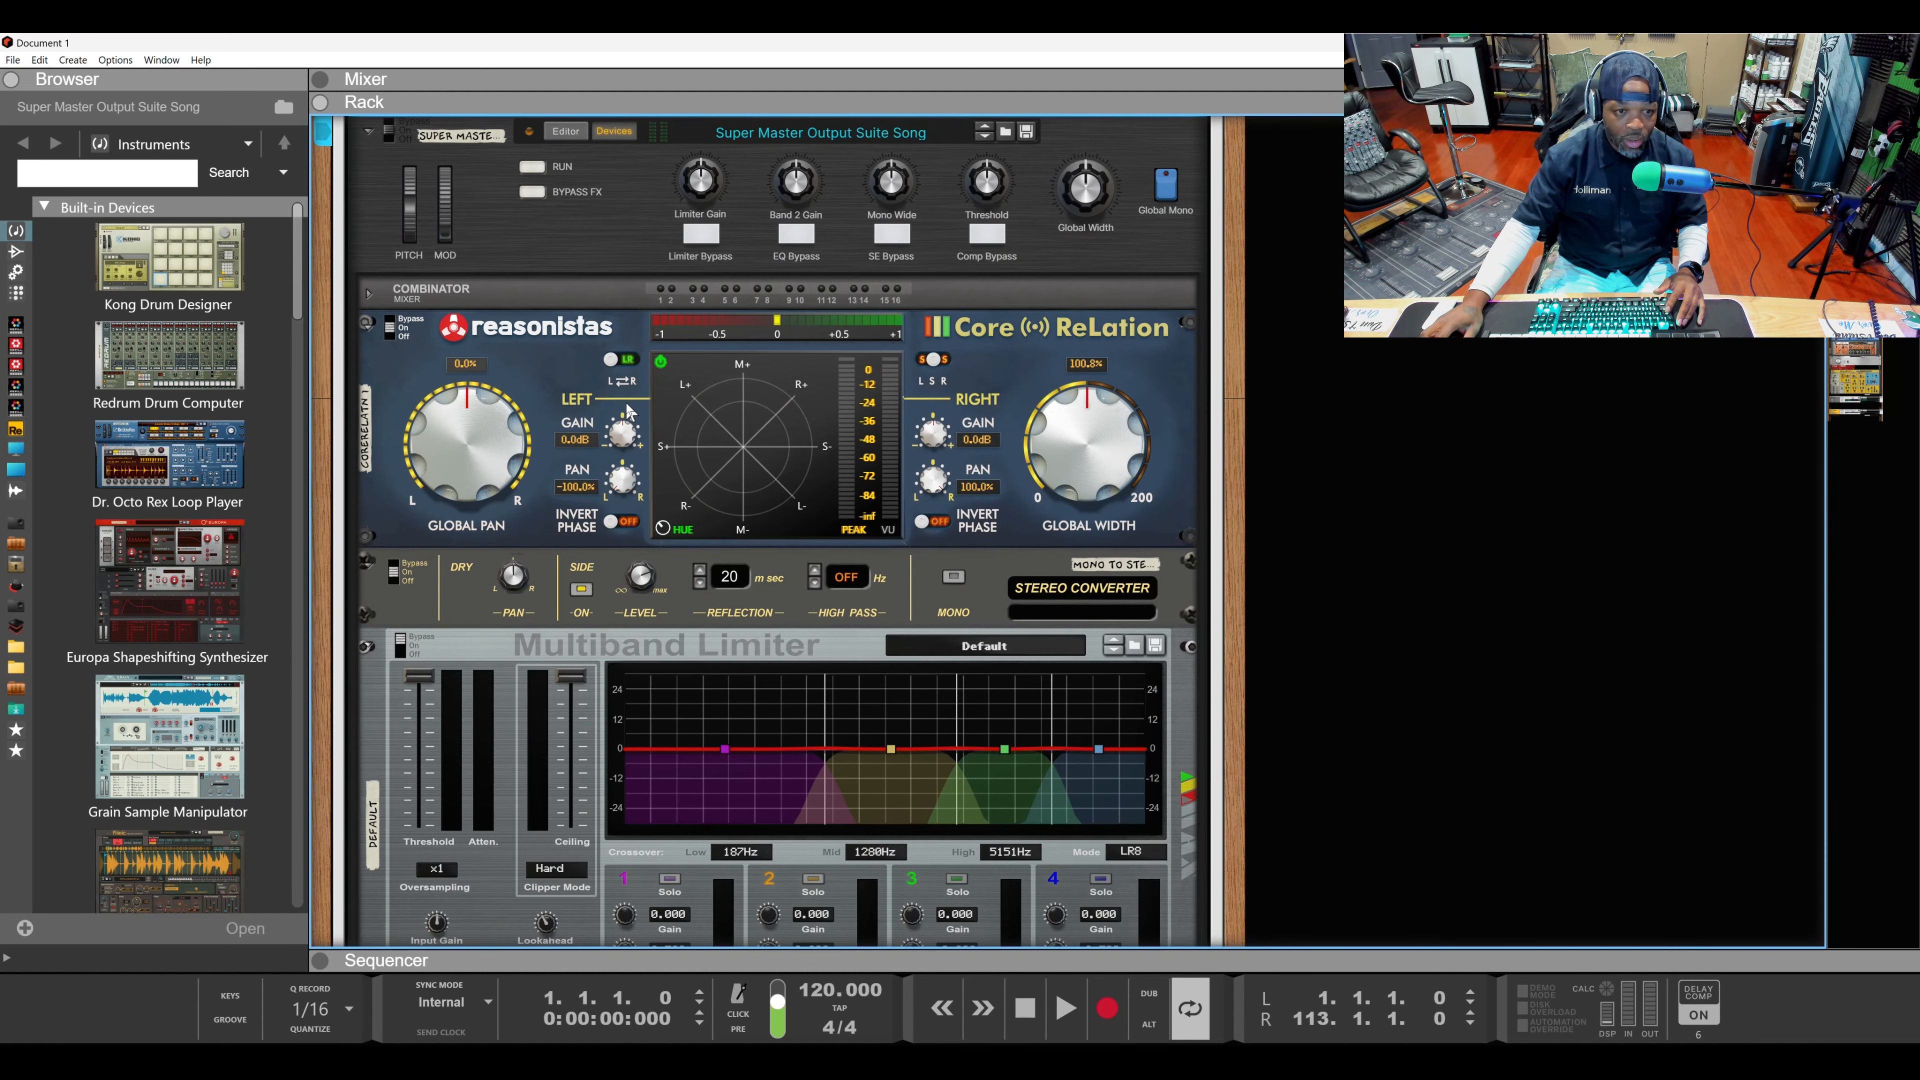
key(Tab)
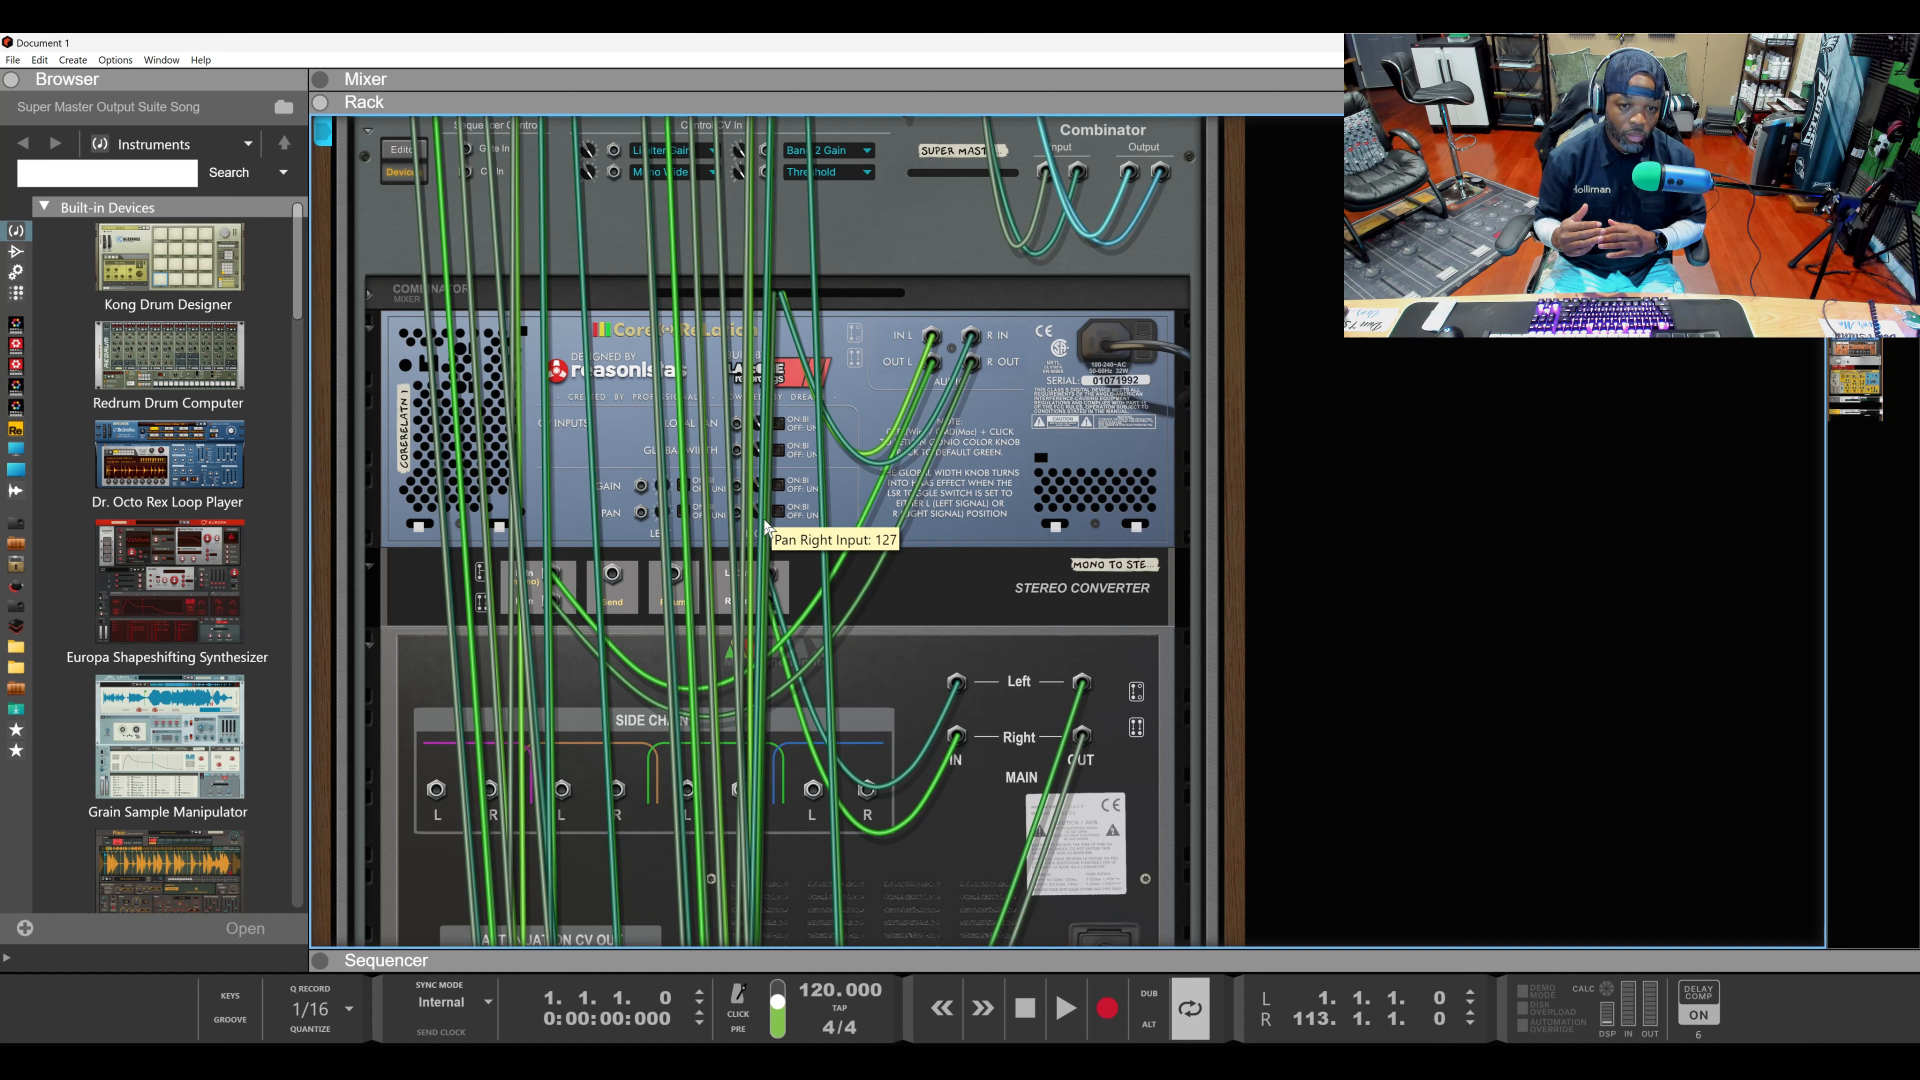
key(Tab)
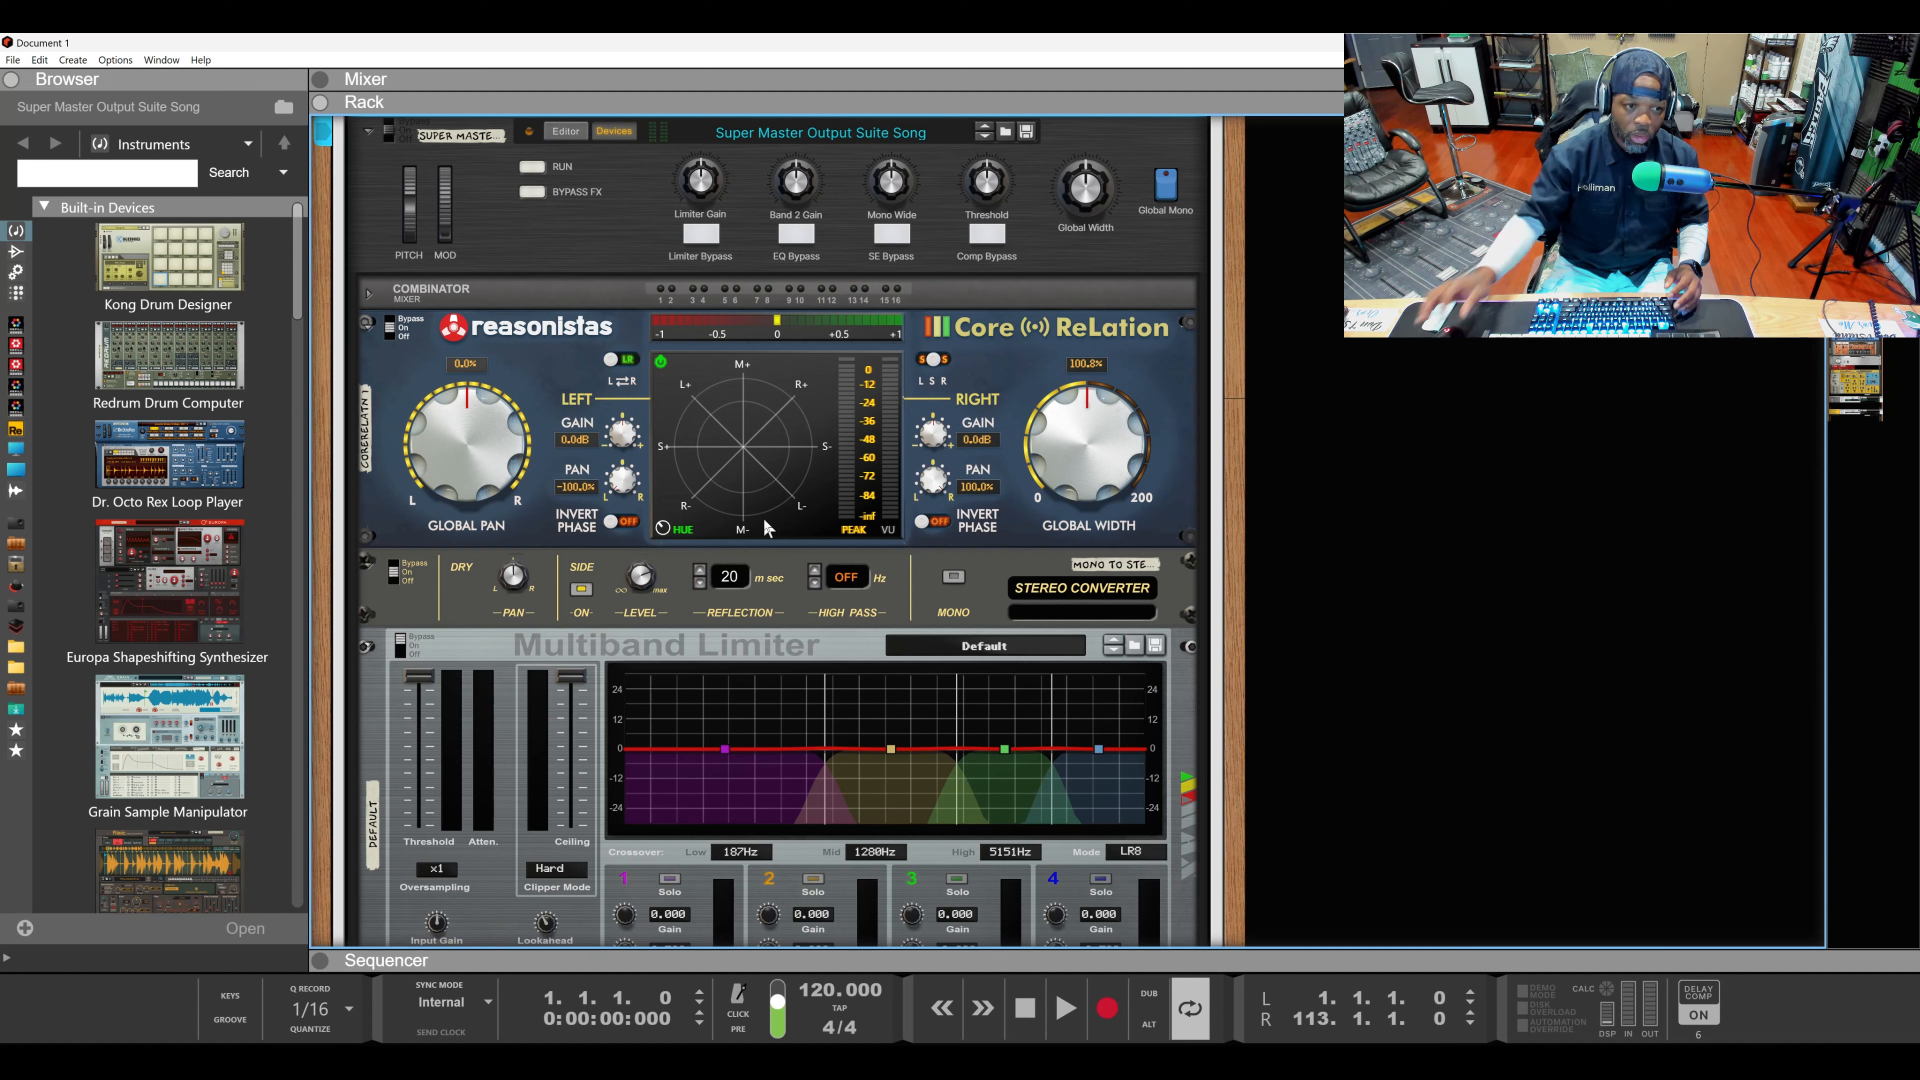
Step: Go through the suite's devices in order, from Core ReLation and Stereo Converter through the limiter, equalizer and compressors
click(524, 338)
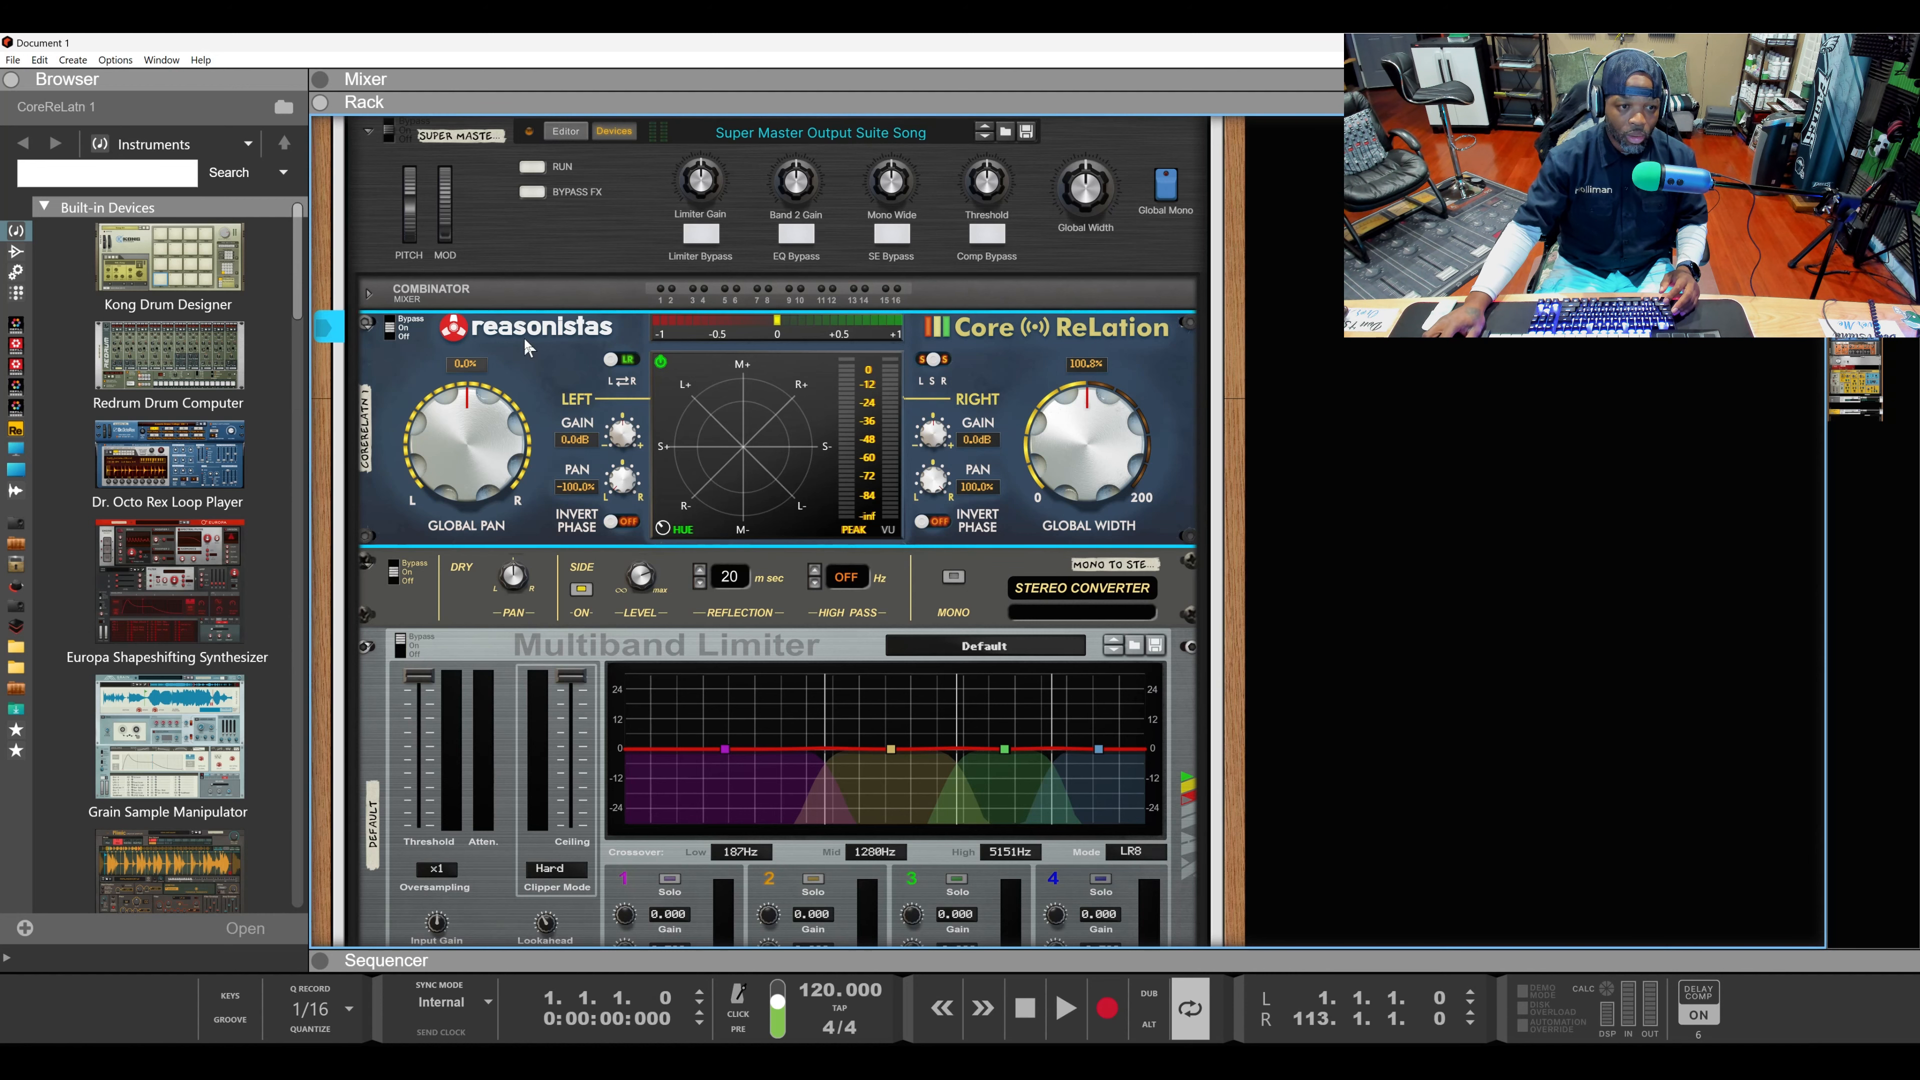
click(568, 577)
scroll(565, 585, down, 2)
click(565, 586)
scroll(567, 529, down, 9)
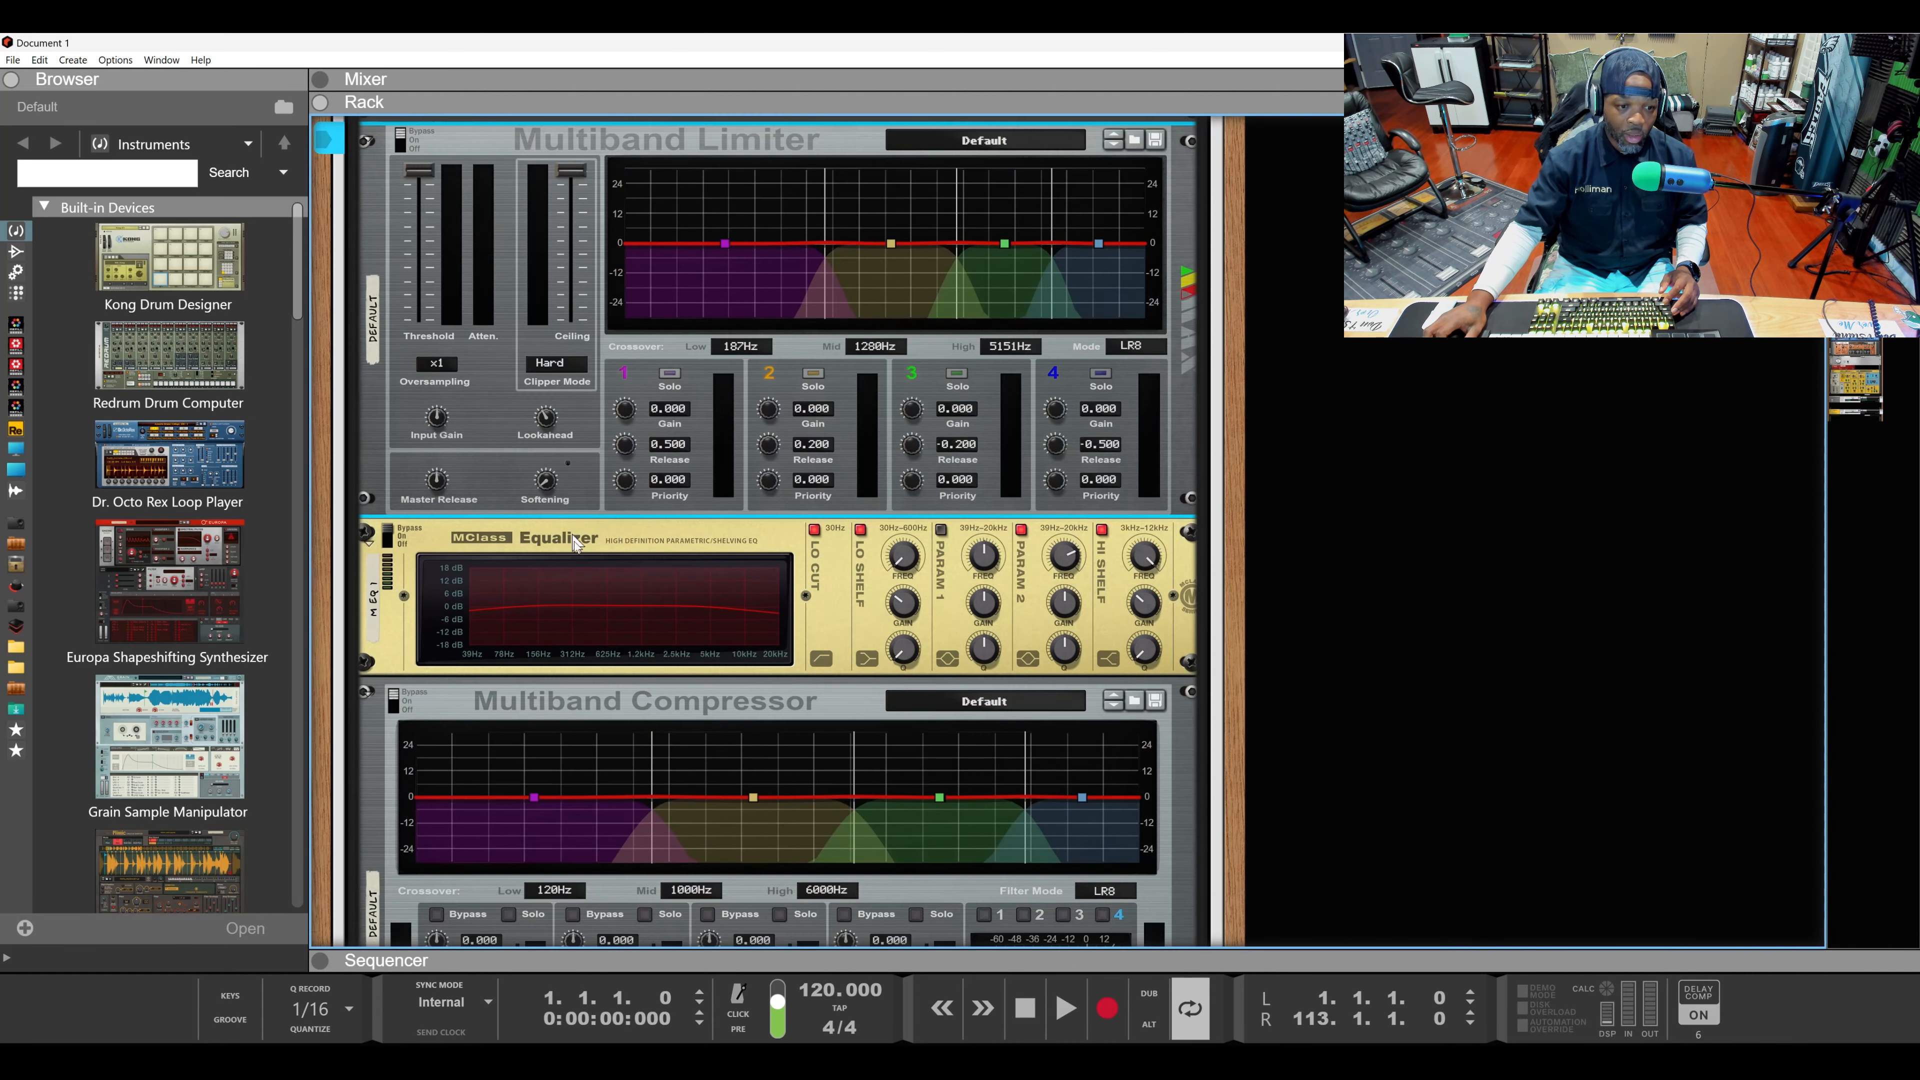
click(587, 535)
scroll(586, 535, down, 5)
click(584, 472)
scroll(585, 497, down, 7)
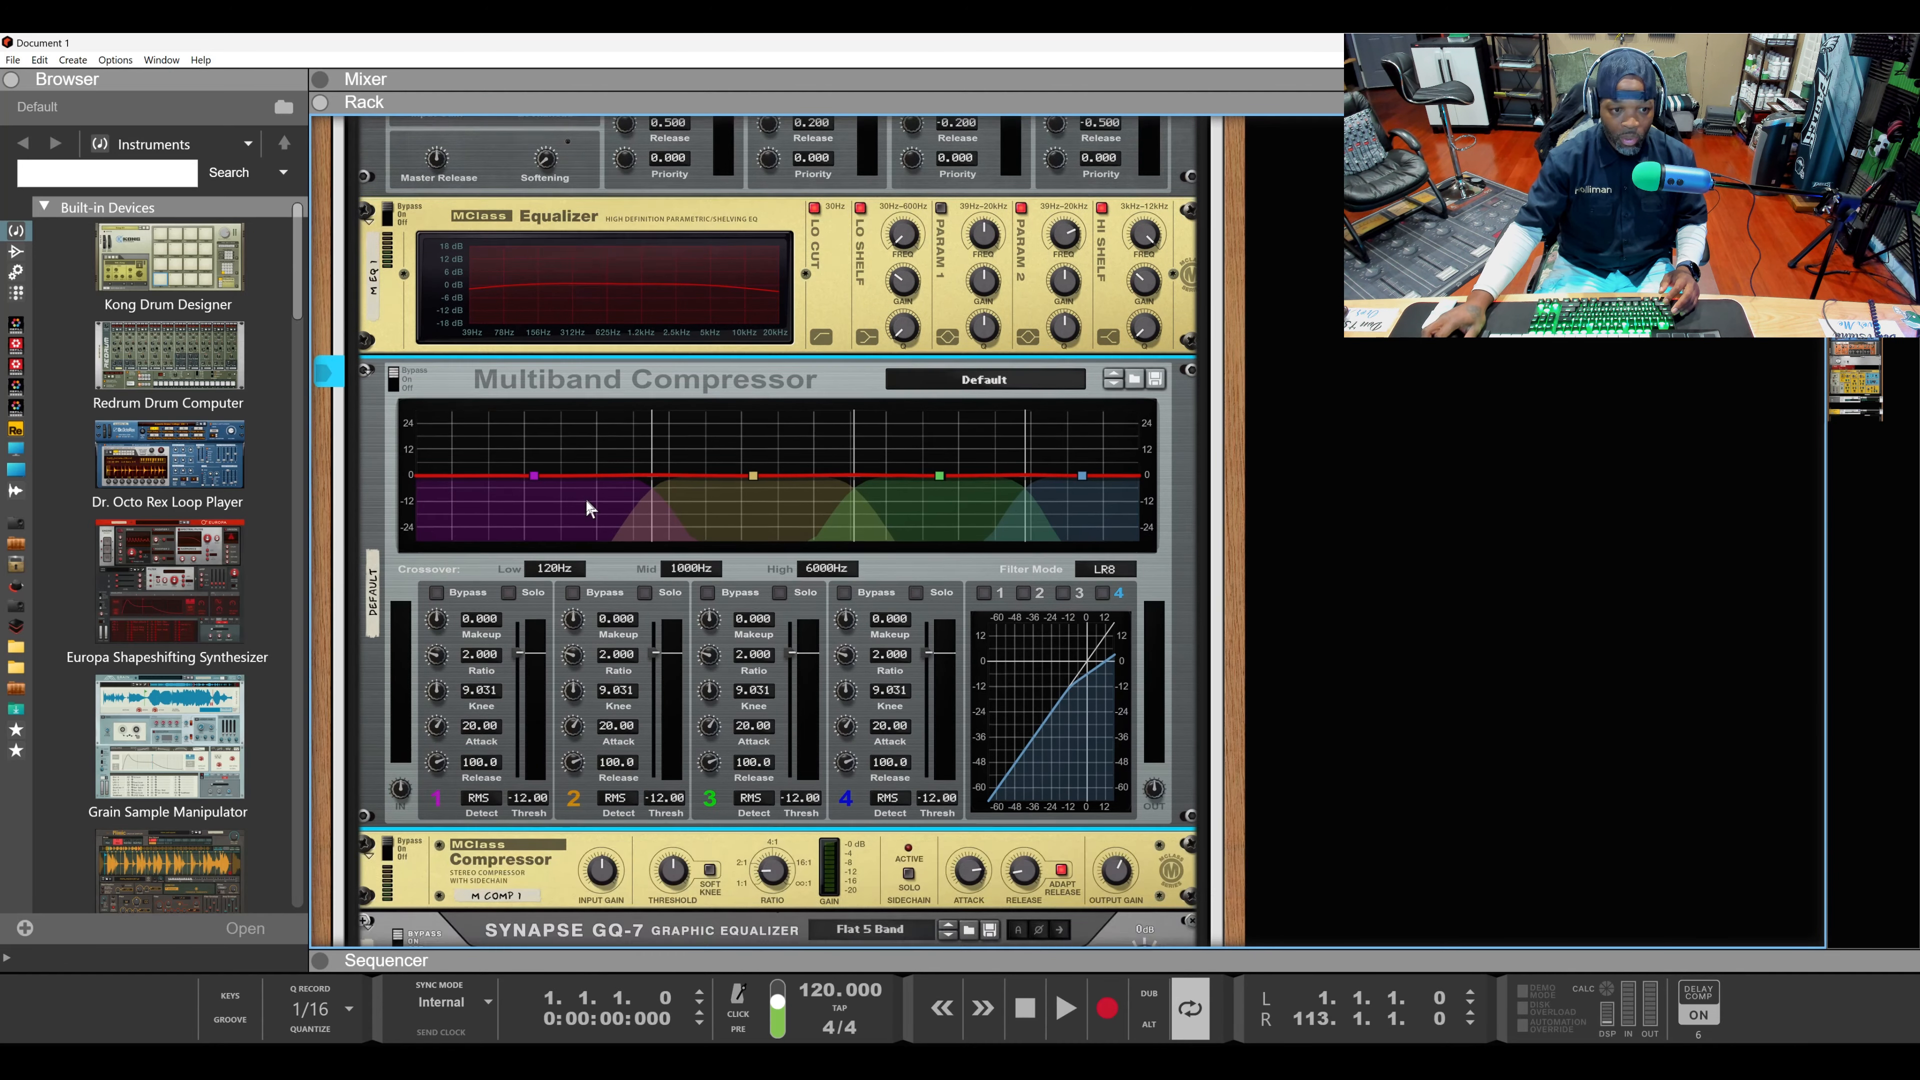
click(569, 620)
scroll(570, 619, down, 20)
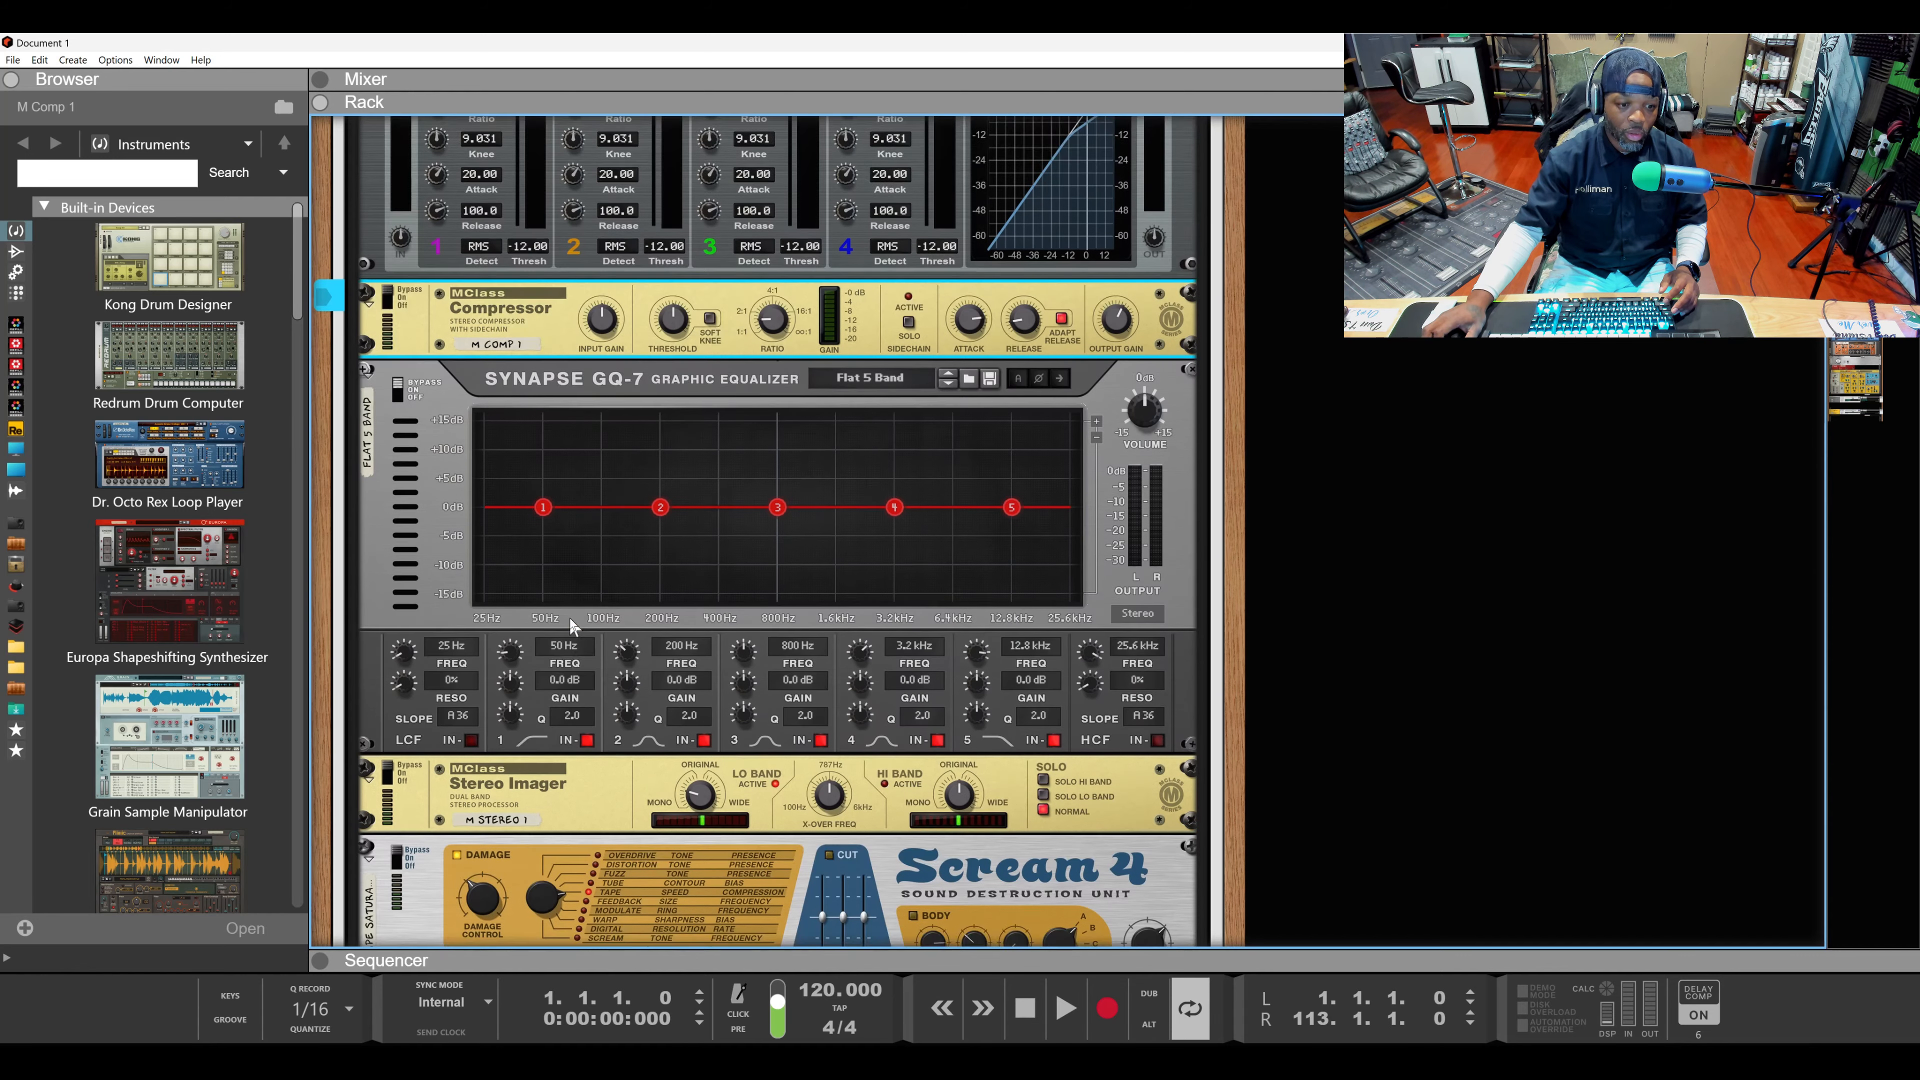
Step: Review the front-panel order of the master chain again between the Multiband Limiter and the MClass Maximizer
scroll(569, 616, up, 4)
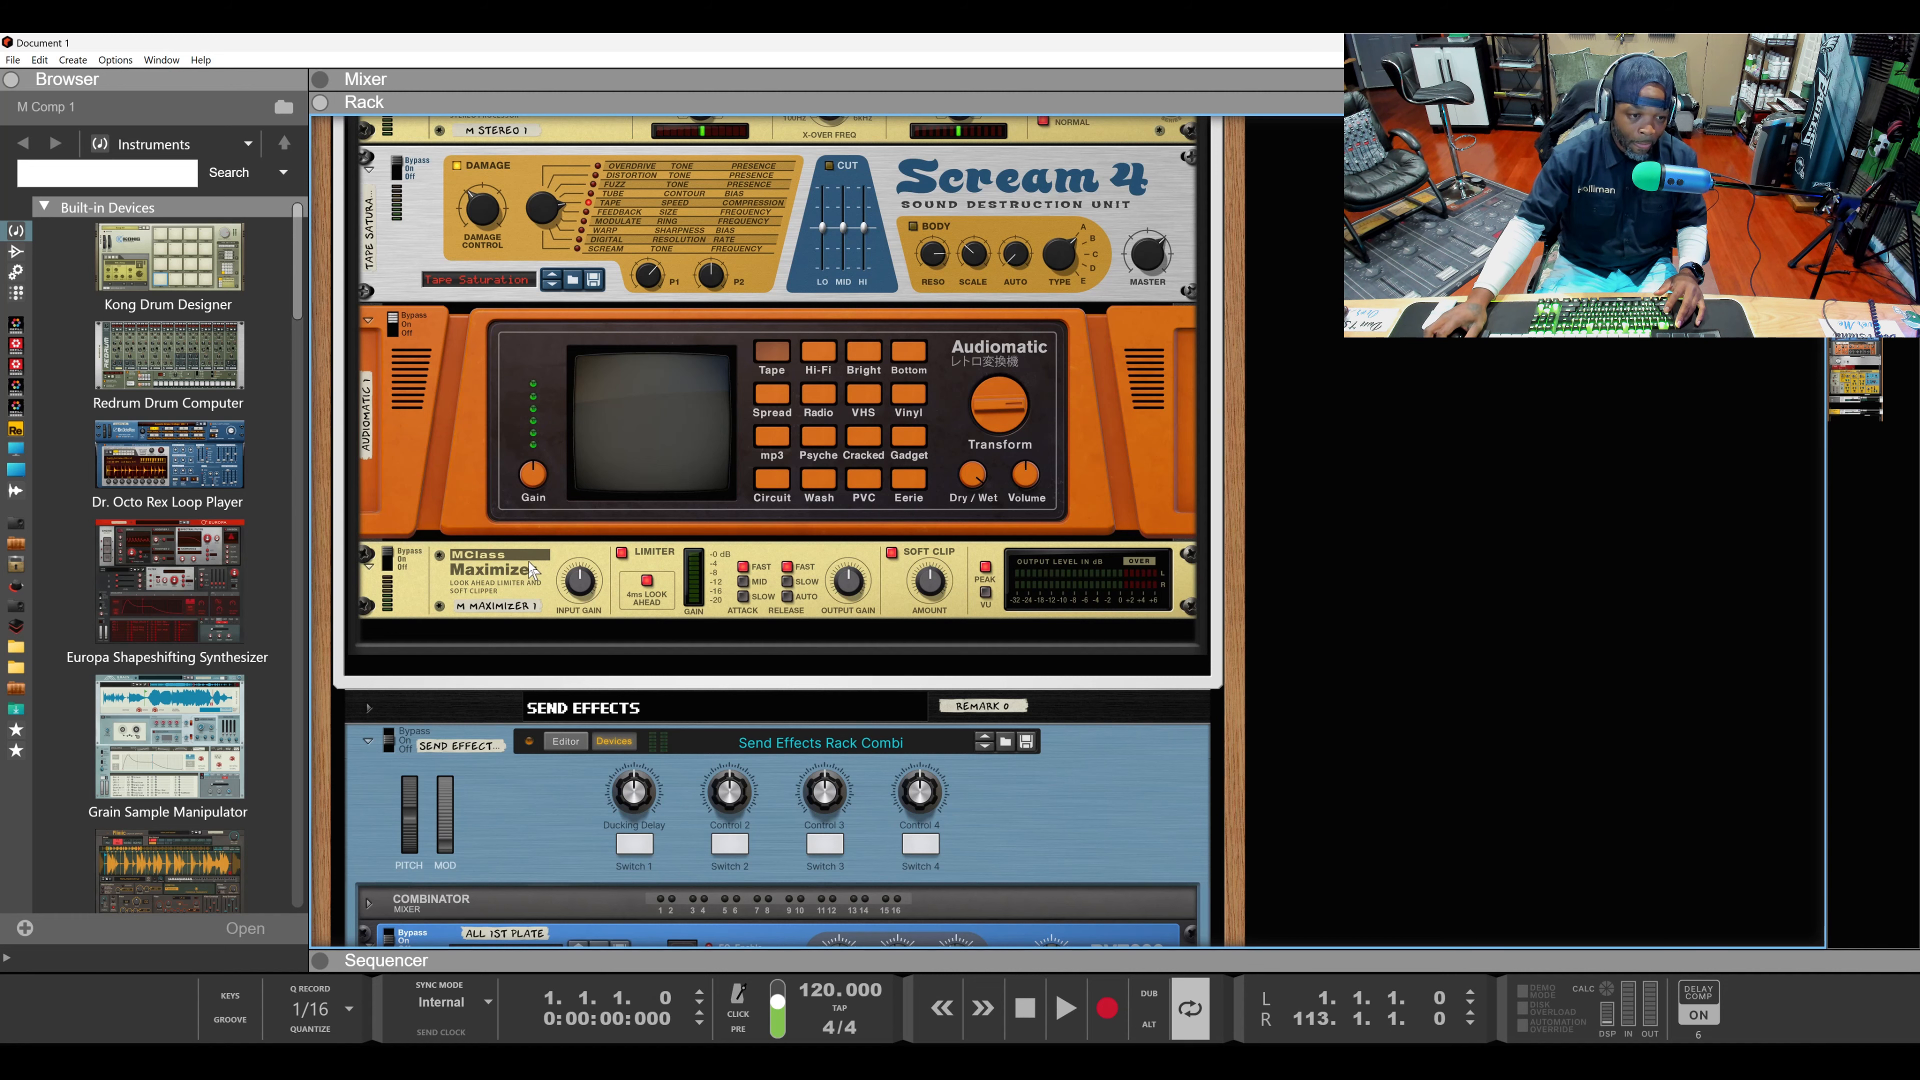
scroll(527, 571, up, 4)
scroll(527, 571, up, 15)
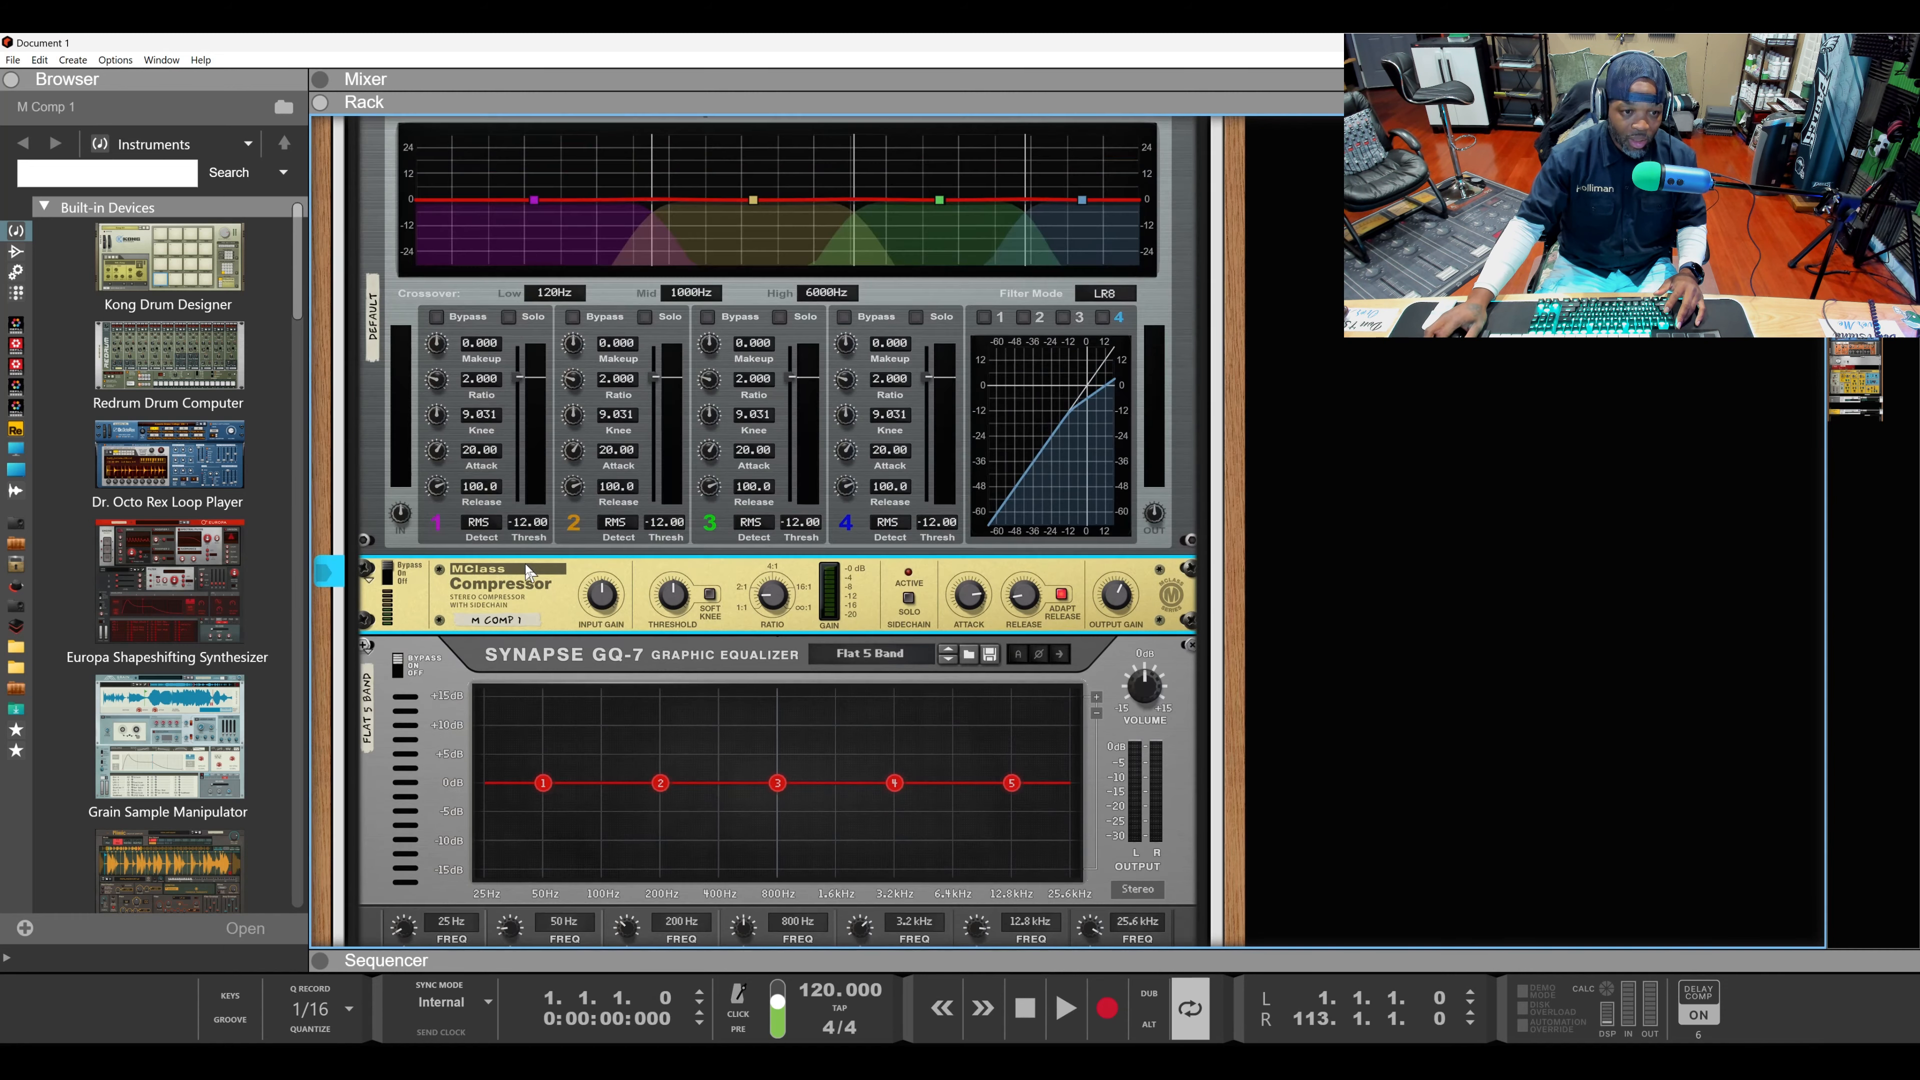
scroll(527, 571, down, 3)
scroll(545, 498, up, 8)
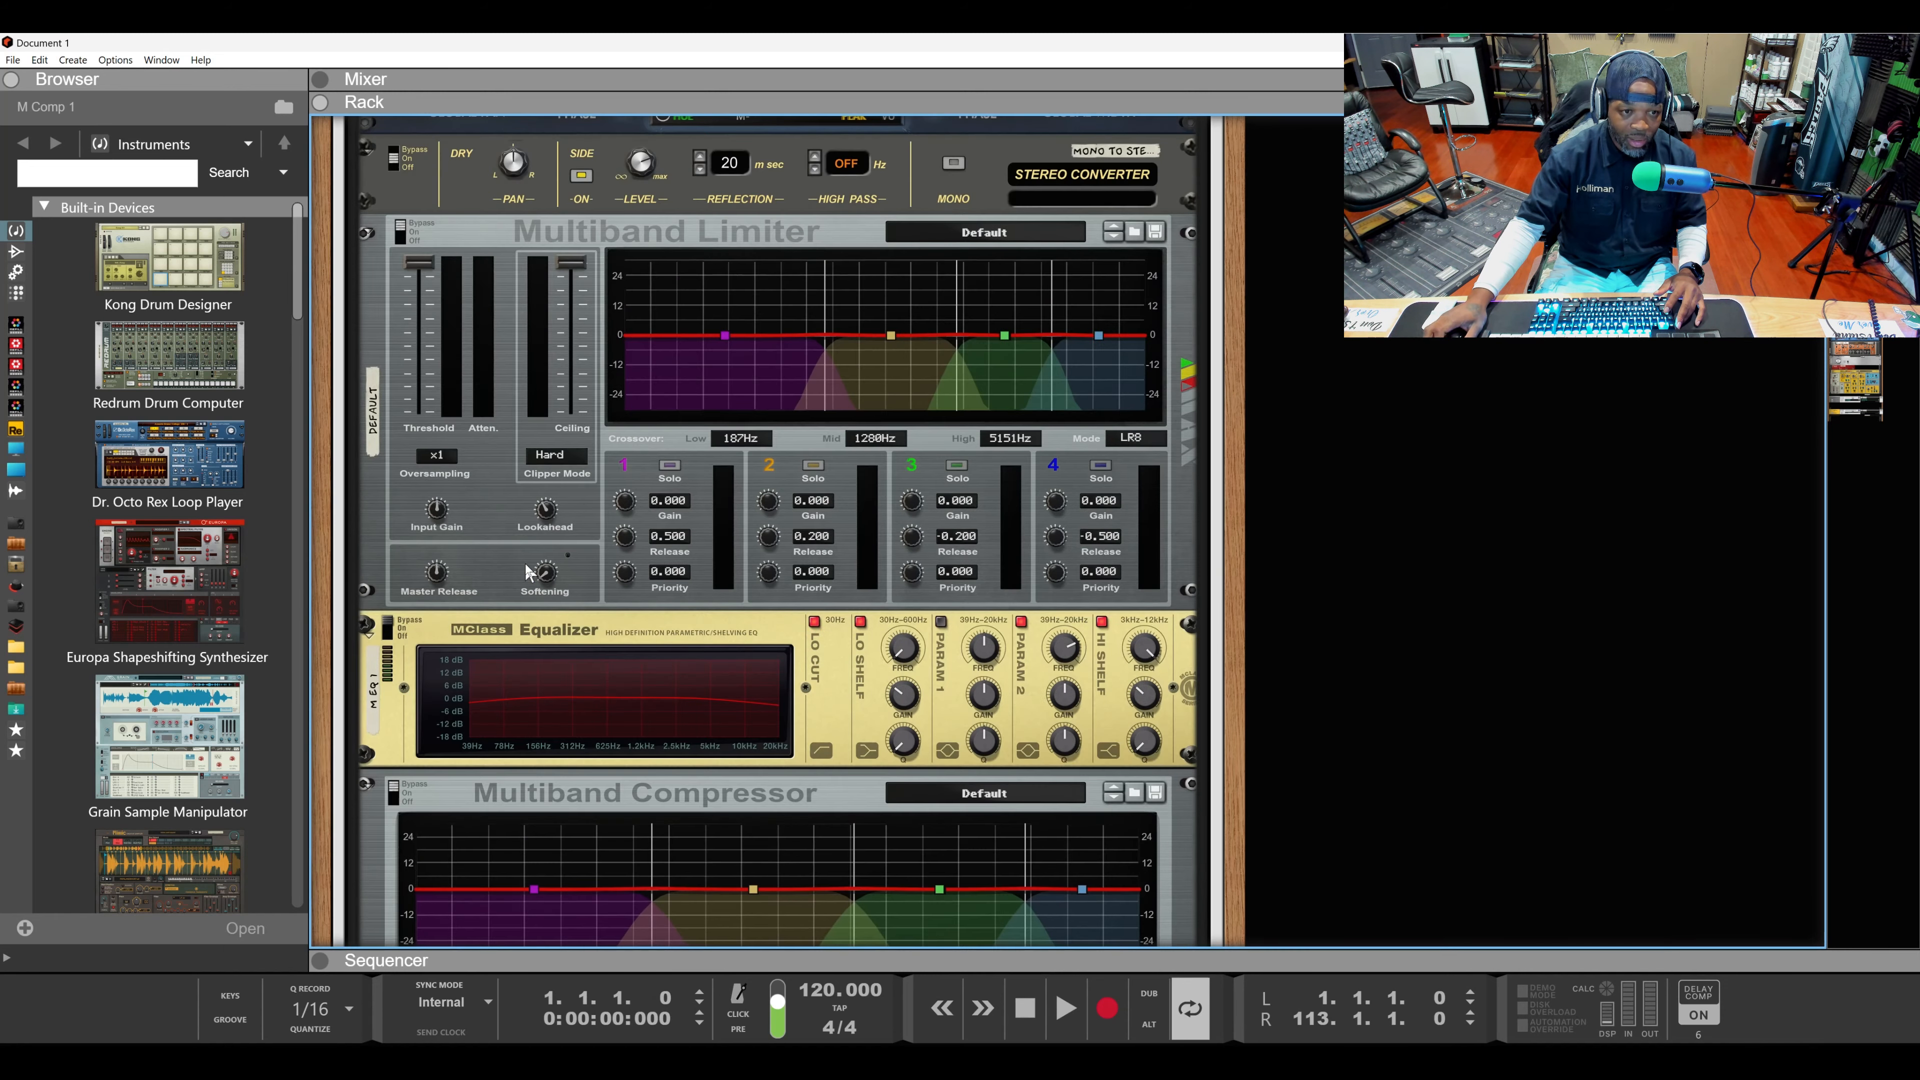
scroll(556, 470, down, 14)
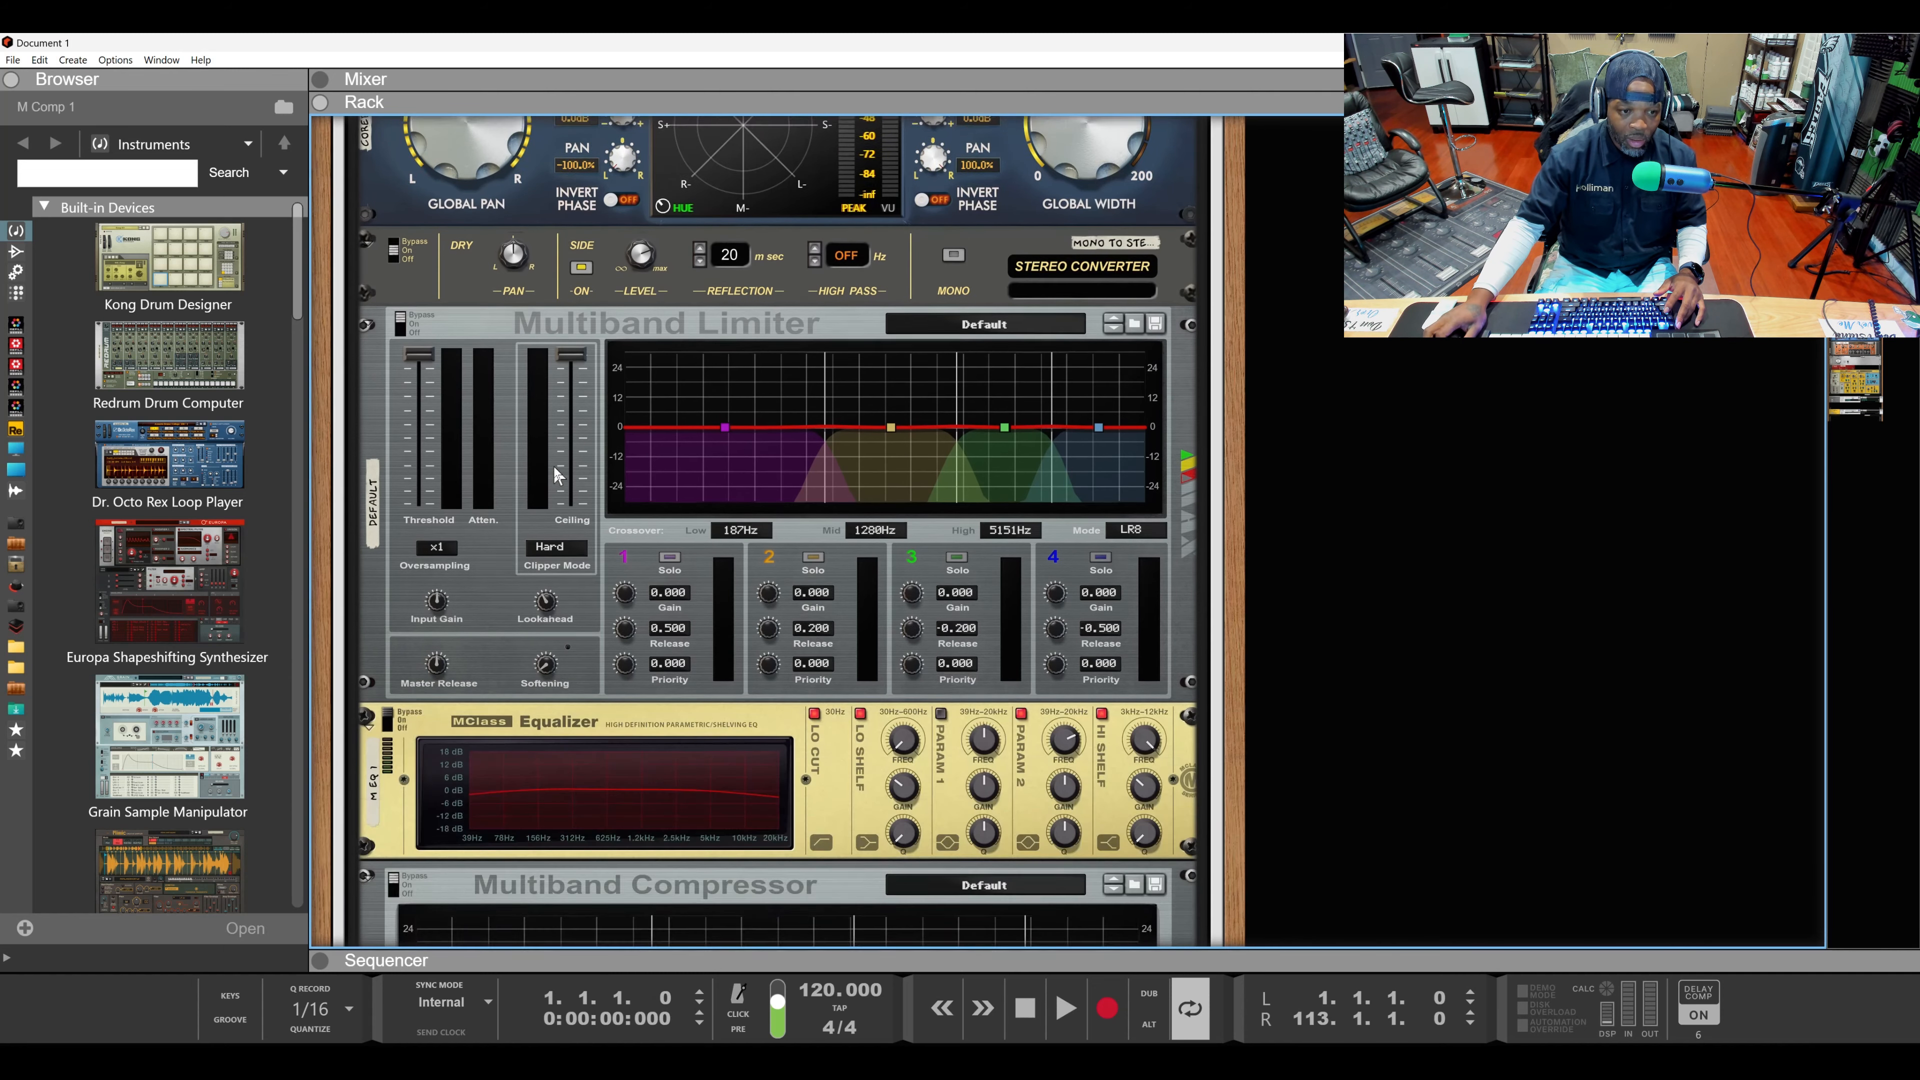
scroll(555, 472, down, 10)
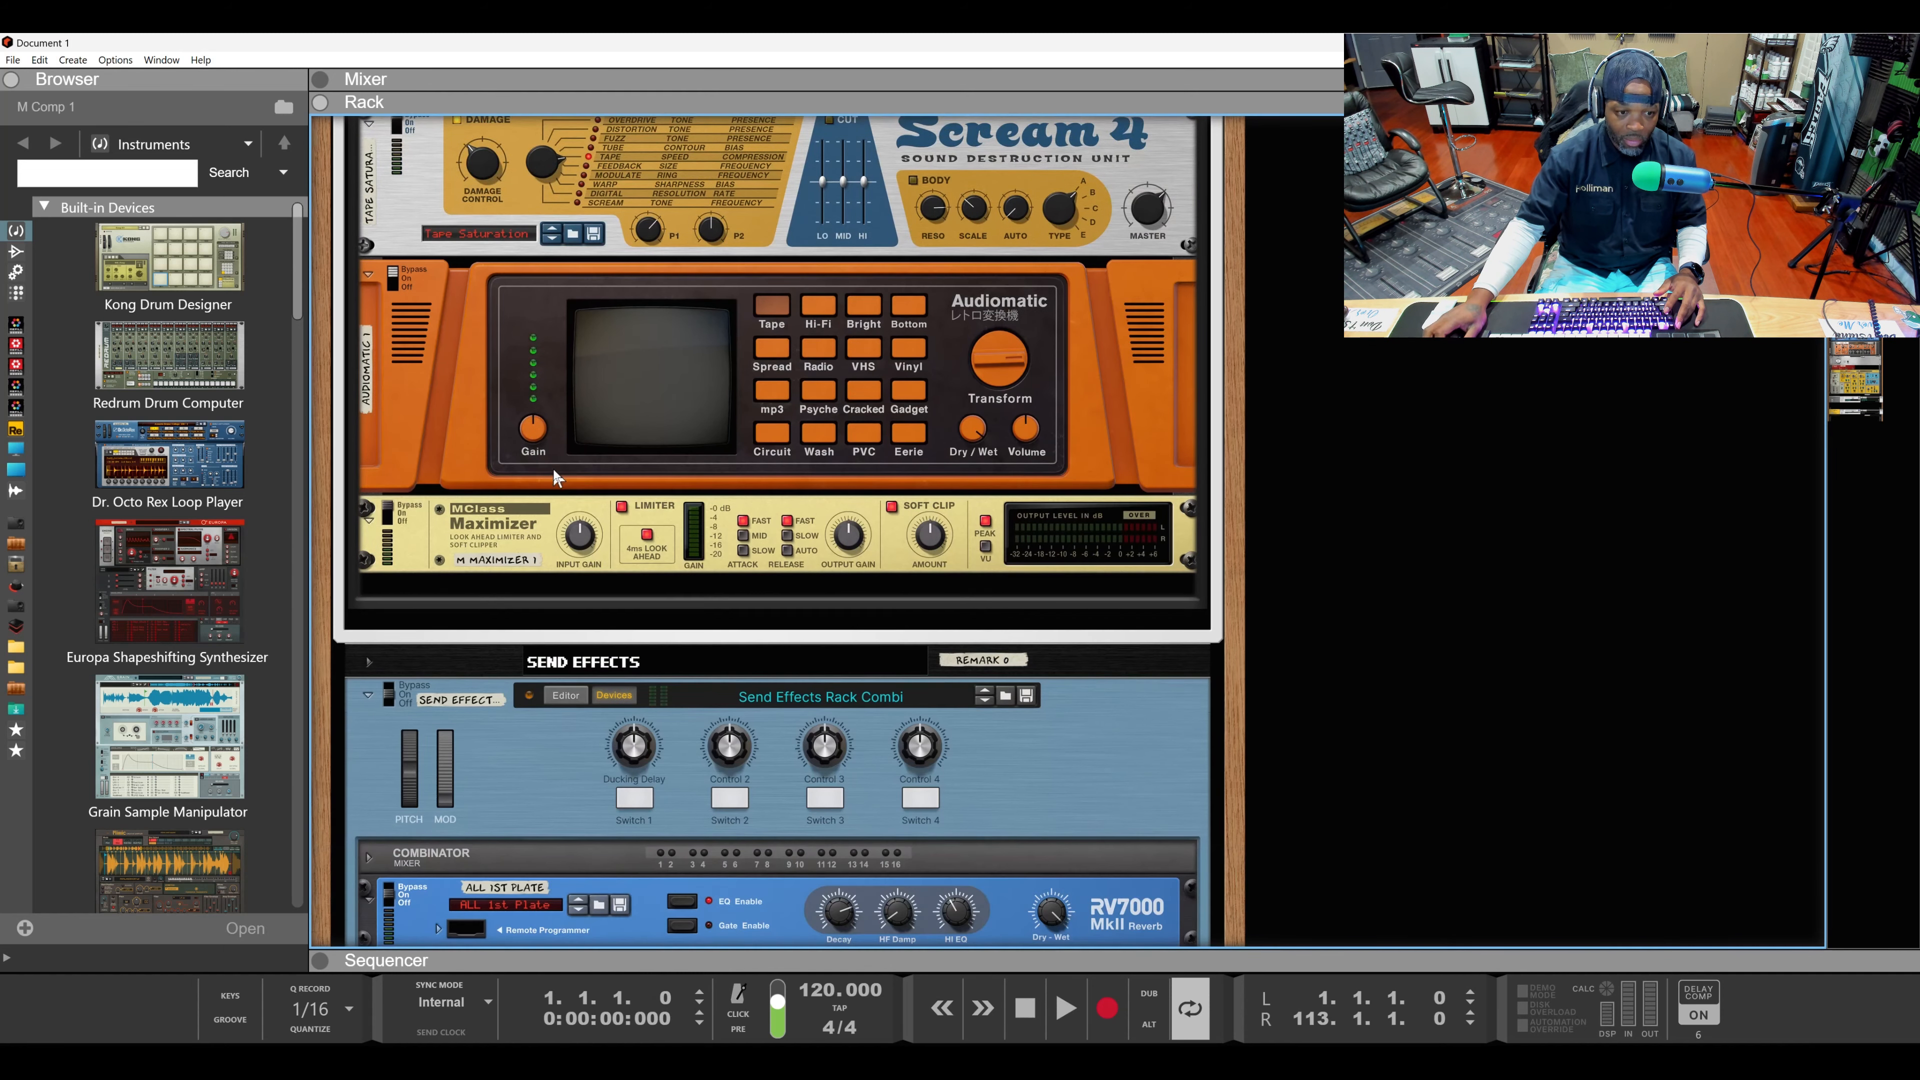
Step: Try placing the MClass Maximizer above the Audiomatic, and return it to the end of the chain
click(511, 546)
drag(511, 546, 775, 257)
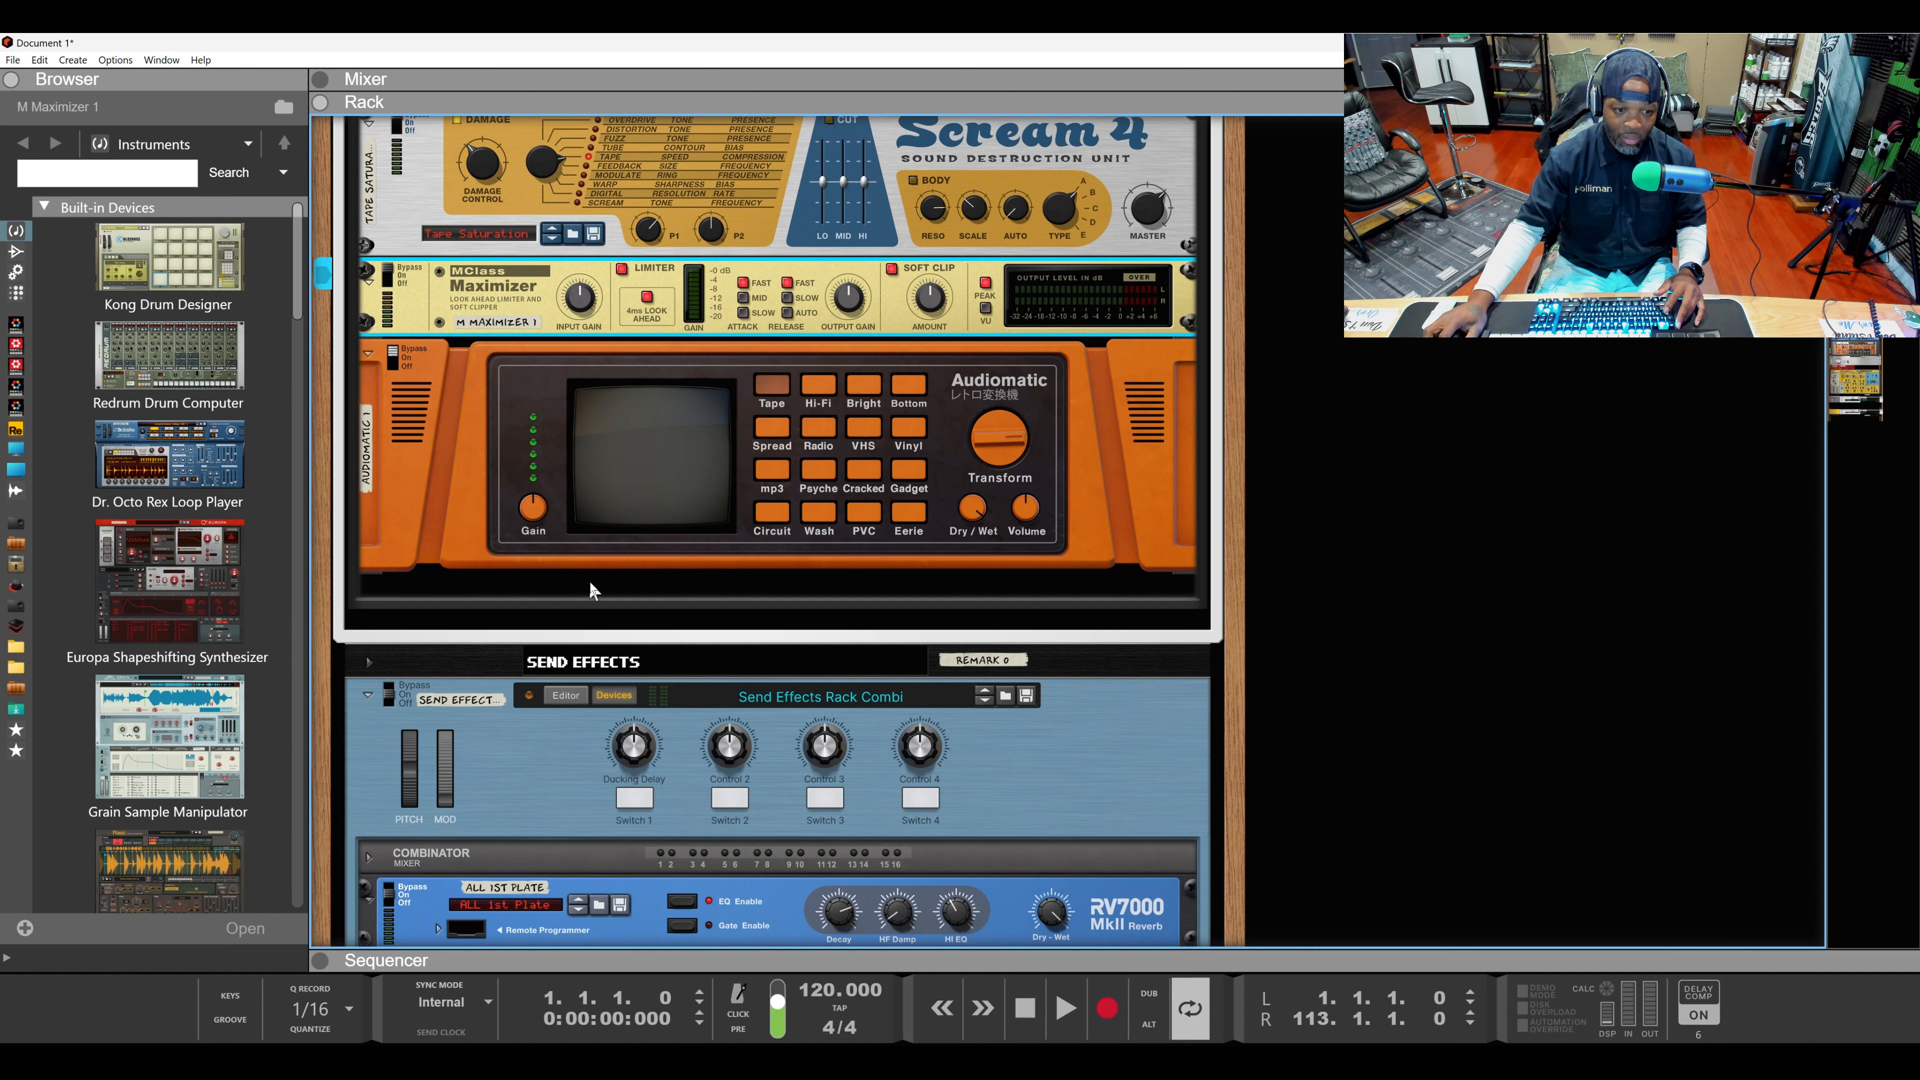
drag(523, 299, 529, 593)
Step: Flip the rack to its rear side and examine the wiring from Tape Stop into the master suite Combinator
scroll(577, 475, up, 20)
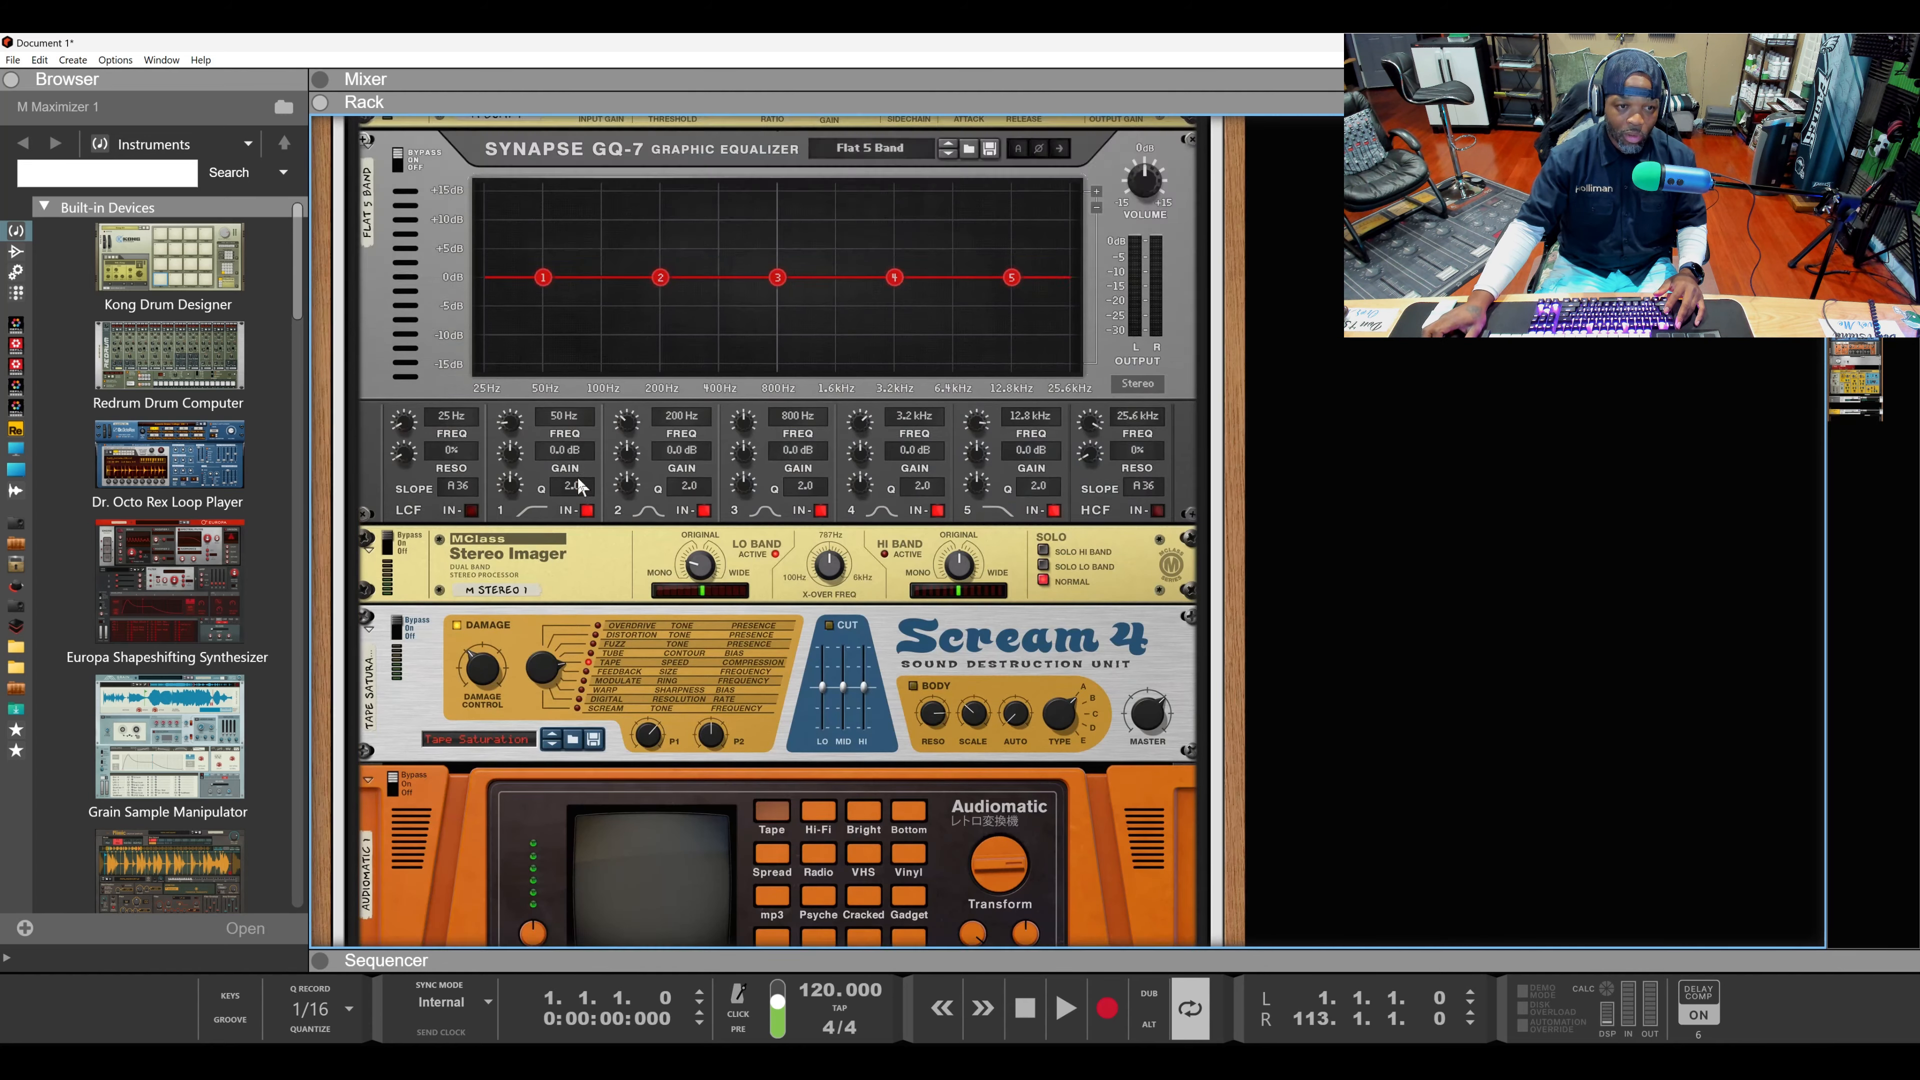
scroll(579, 487, up, 10)
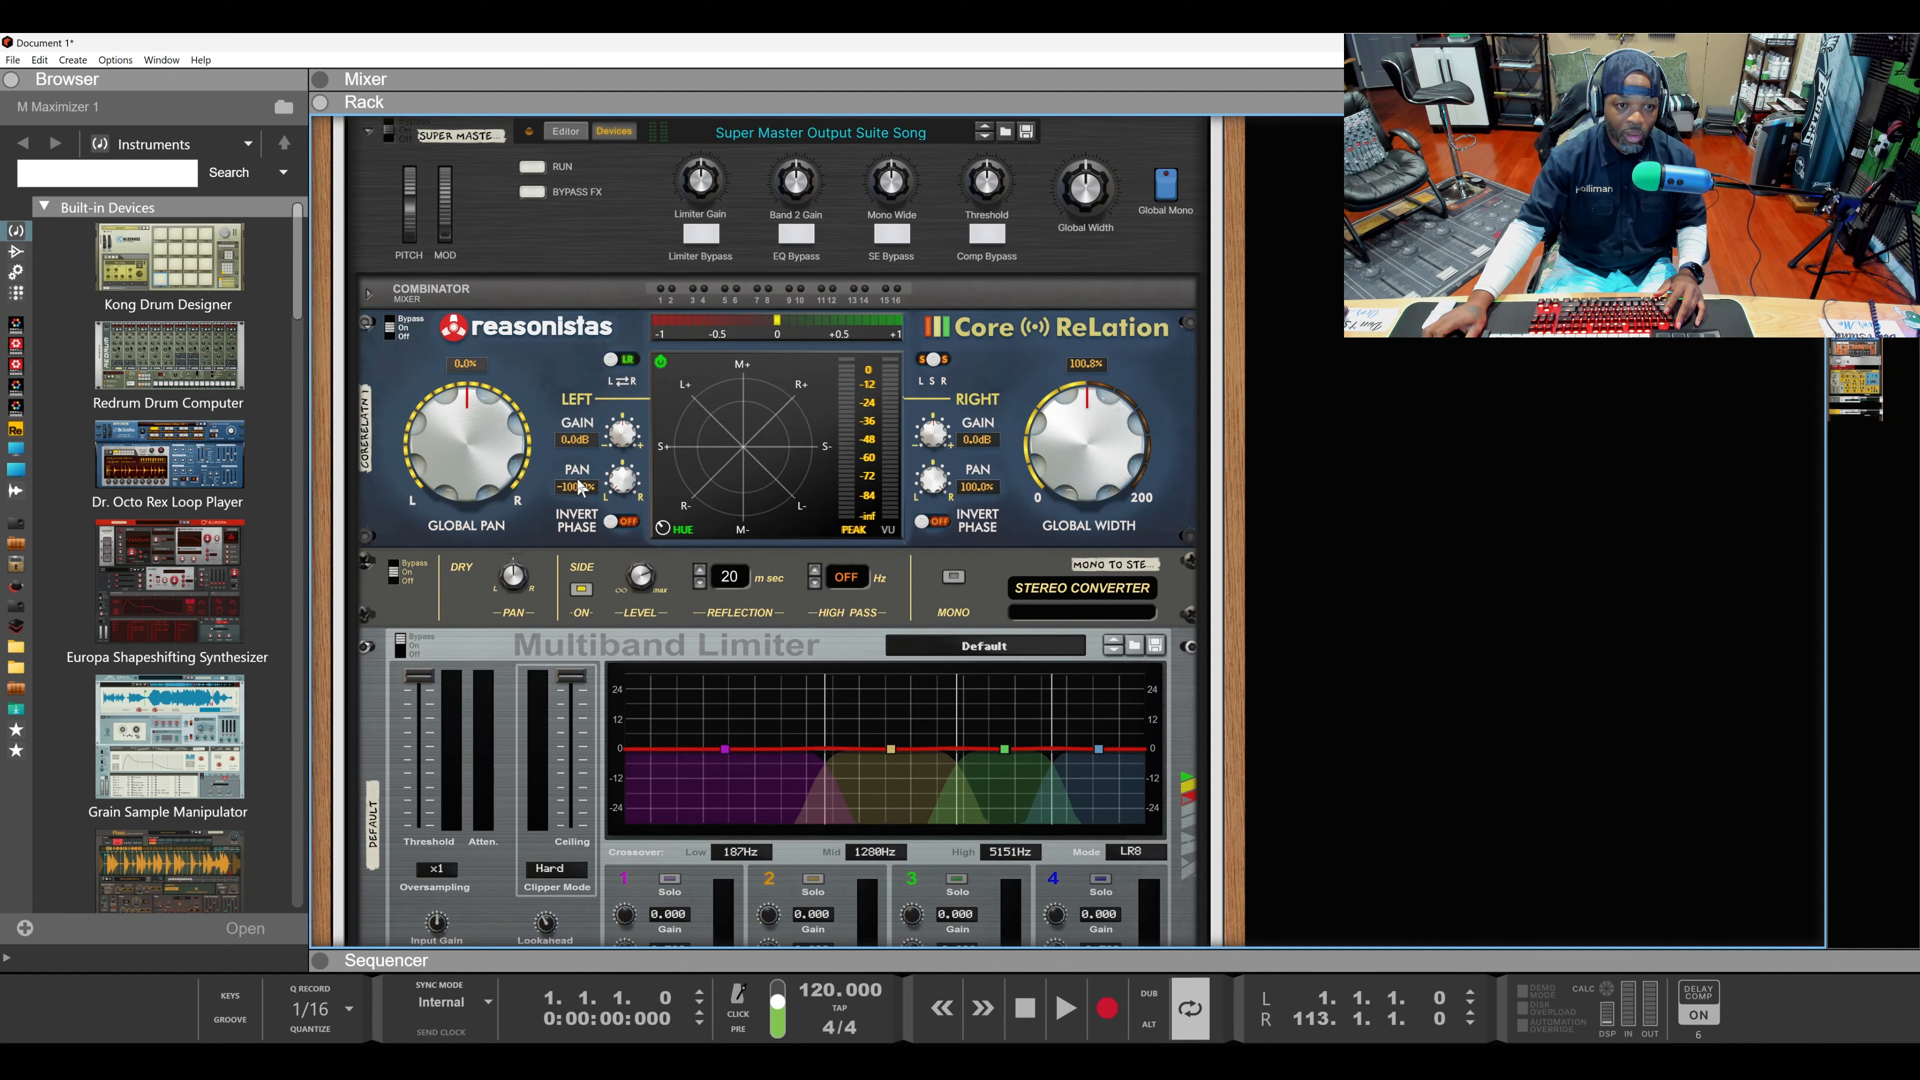
key(Tab)
scroll(642, 484, up, 6)
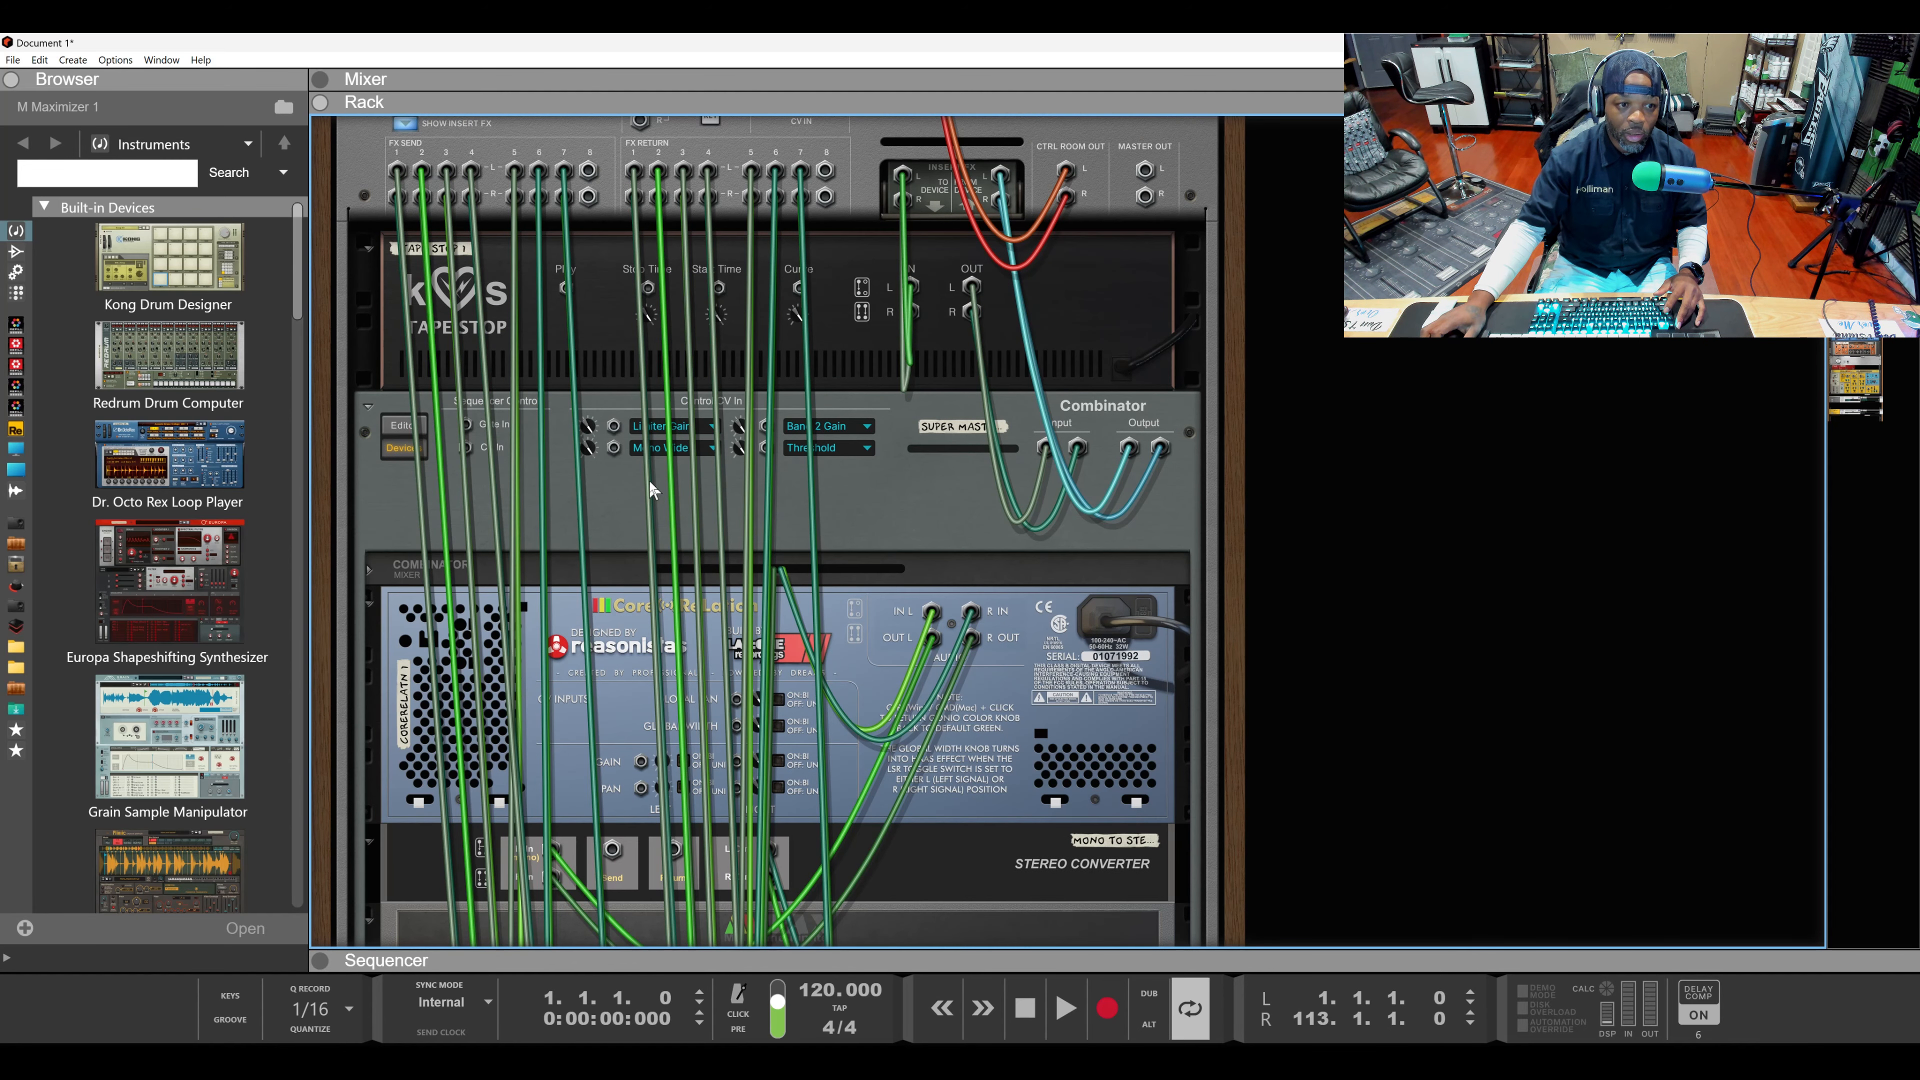
scroll(649, 481, down, 10)
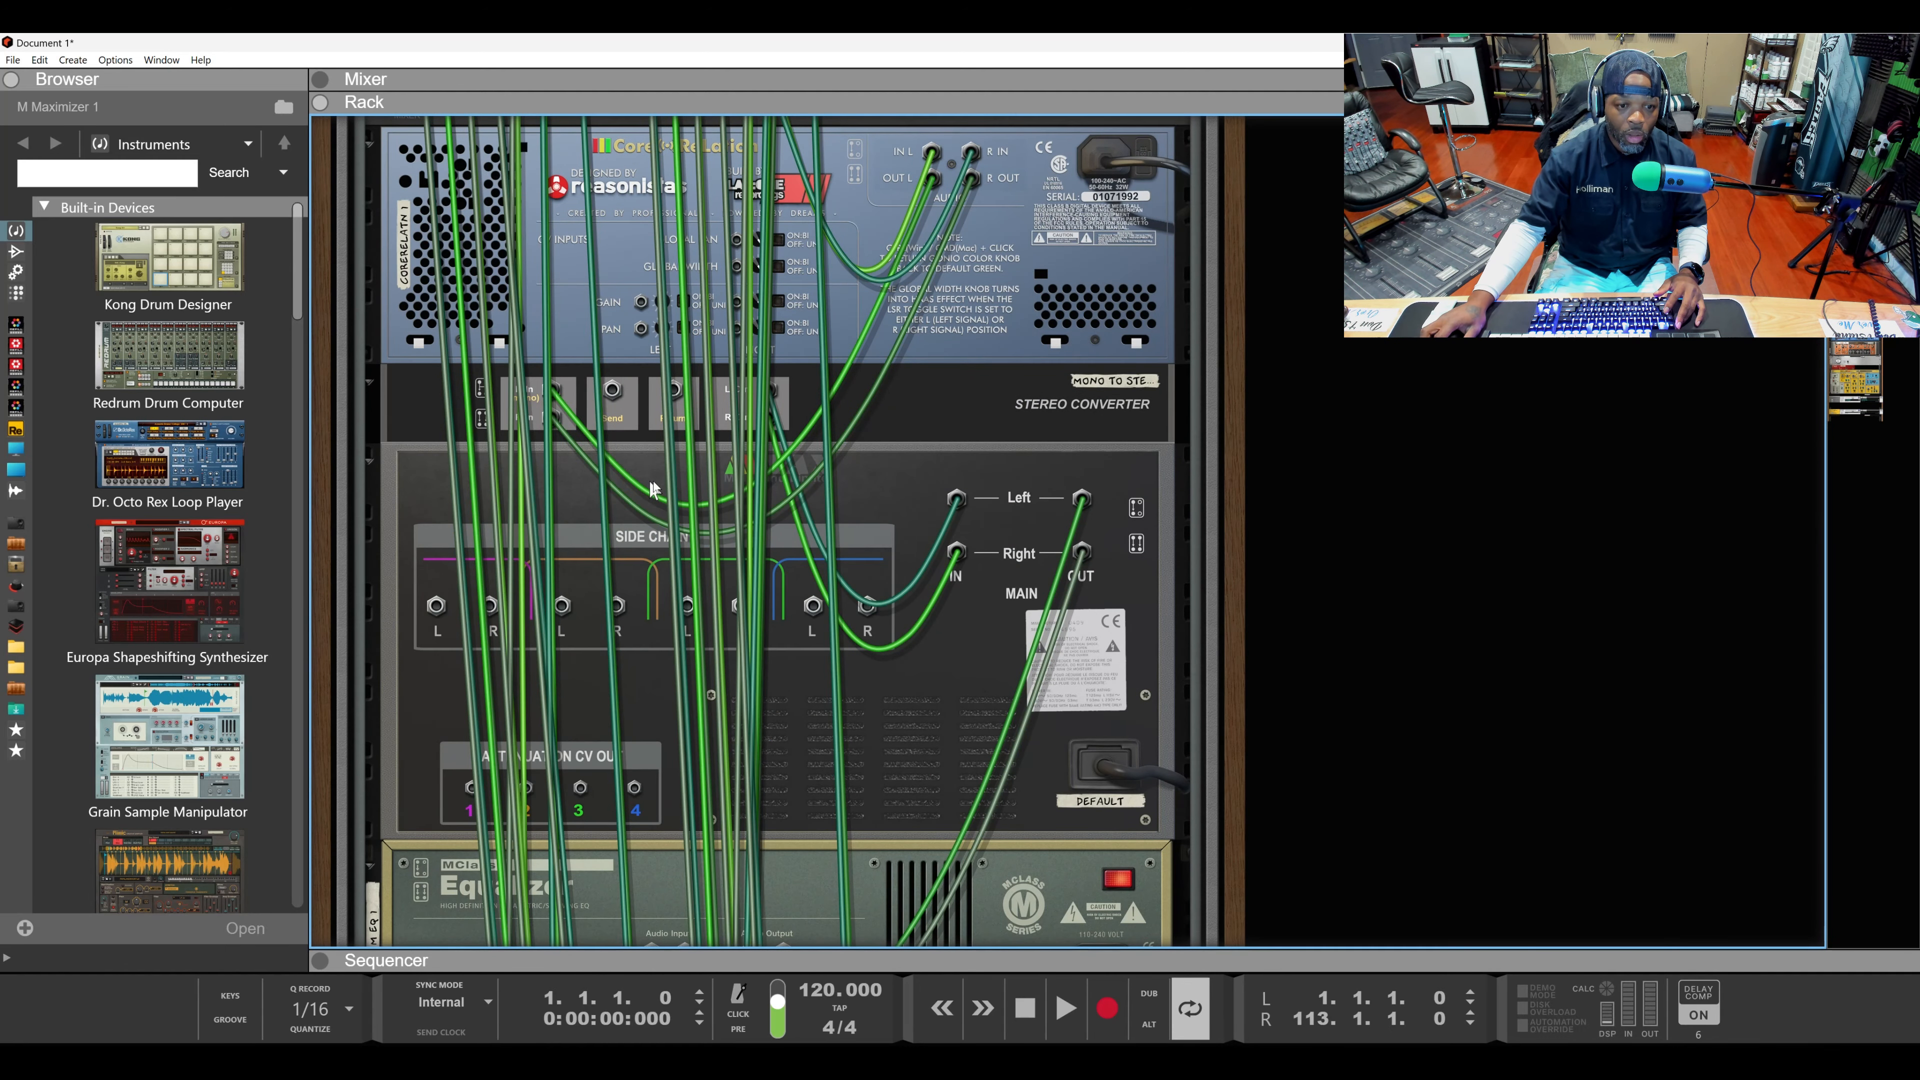
Step: Check the cables at the Multiband Limiter's main jacks and the one feeding the Stereo Converter's left input
click(877, 488)
mouse_move(956, 503)
mouse_down()
mouse_move(865, 605)
mouse_move(807, 594)
mouse_move(832, 484)
mouse_move(795, 482)
mouse_move(954, 501)
mouse_move(887, 463)
mouse_move(1006, 529)
mouse_move(832, 454)
mouse_move(964, 508)
mouse_move(846, 627)
mouse_move(769, 425)
mouse_move(809, 559)
mouse_move(956, 551)
mouse_move(797, 429)
mouse_move(880, 654)
mouse_move(956, 502)
mouse_up()
scroll(1043, 505, down, 2)
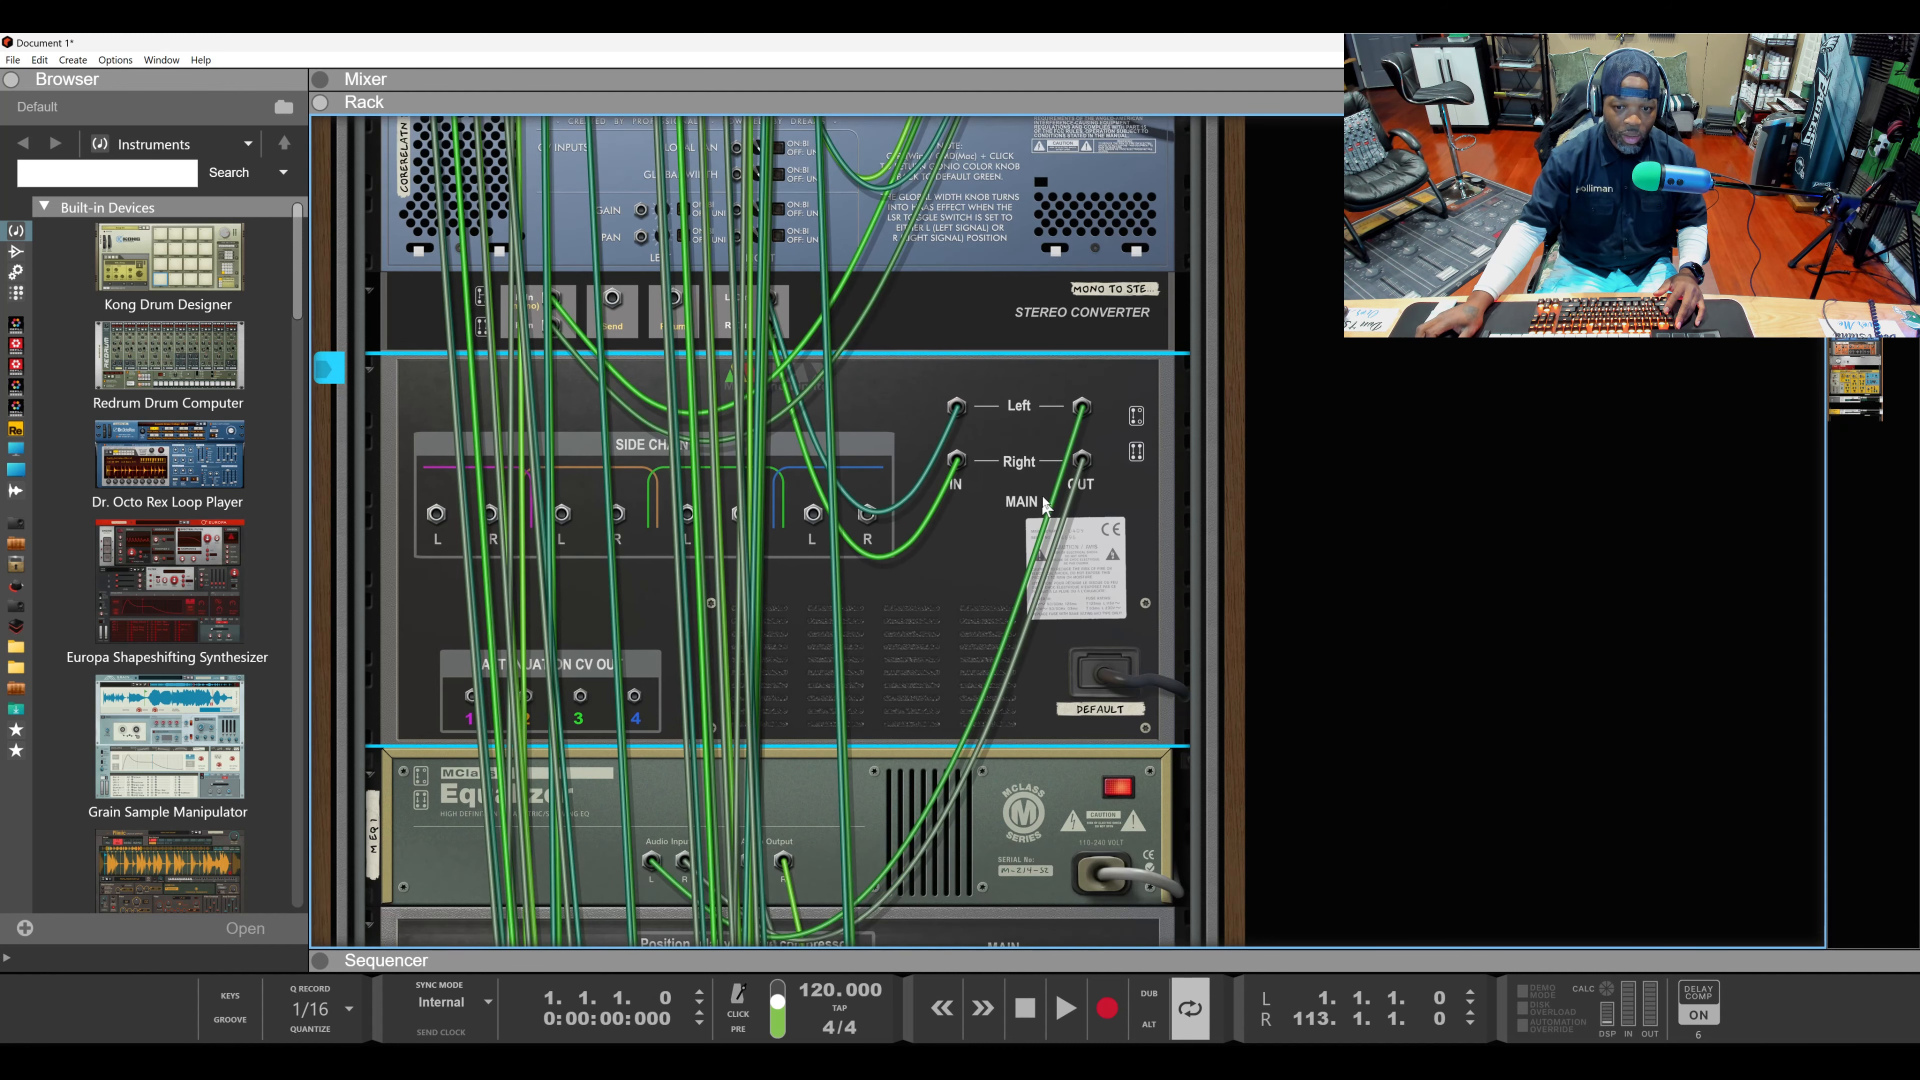
scroll(1043, 506, down, 2)
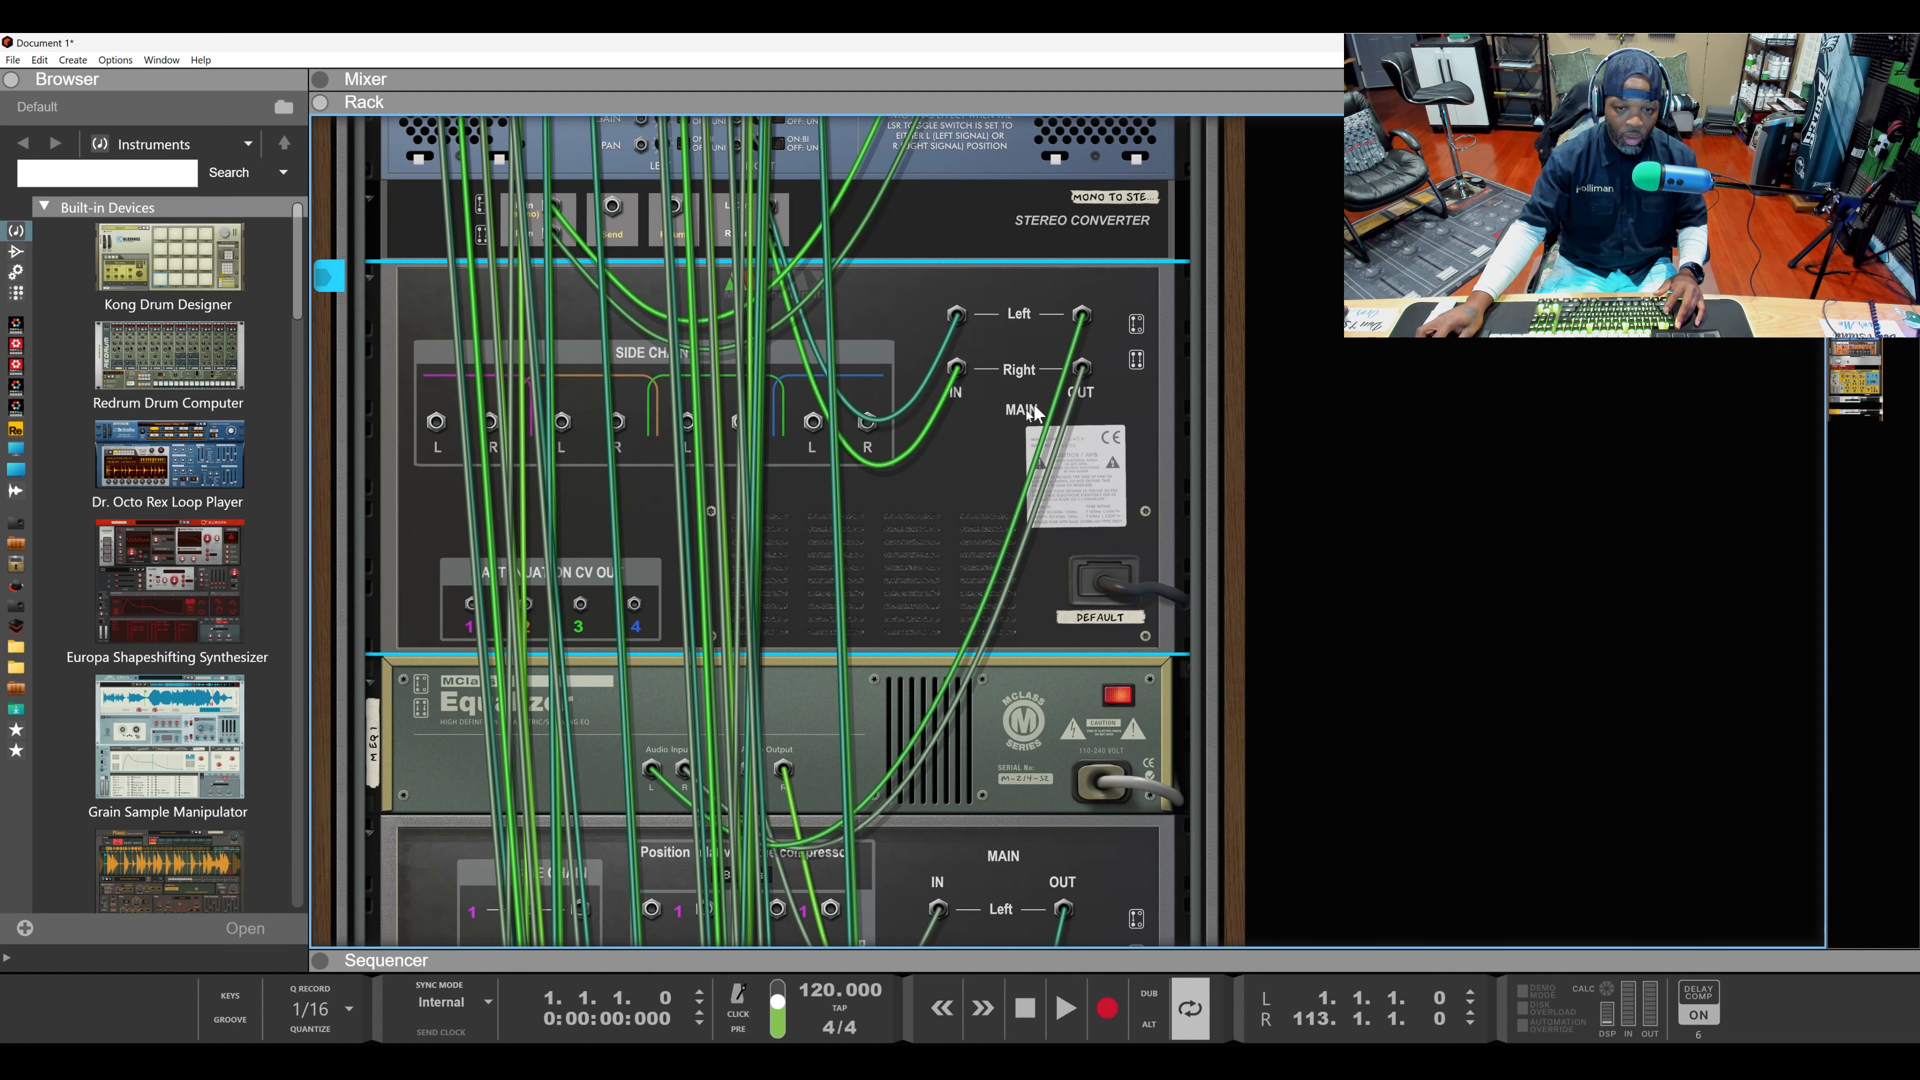
scroll(923, 477, up, 1)
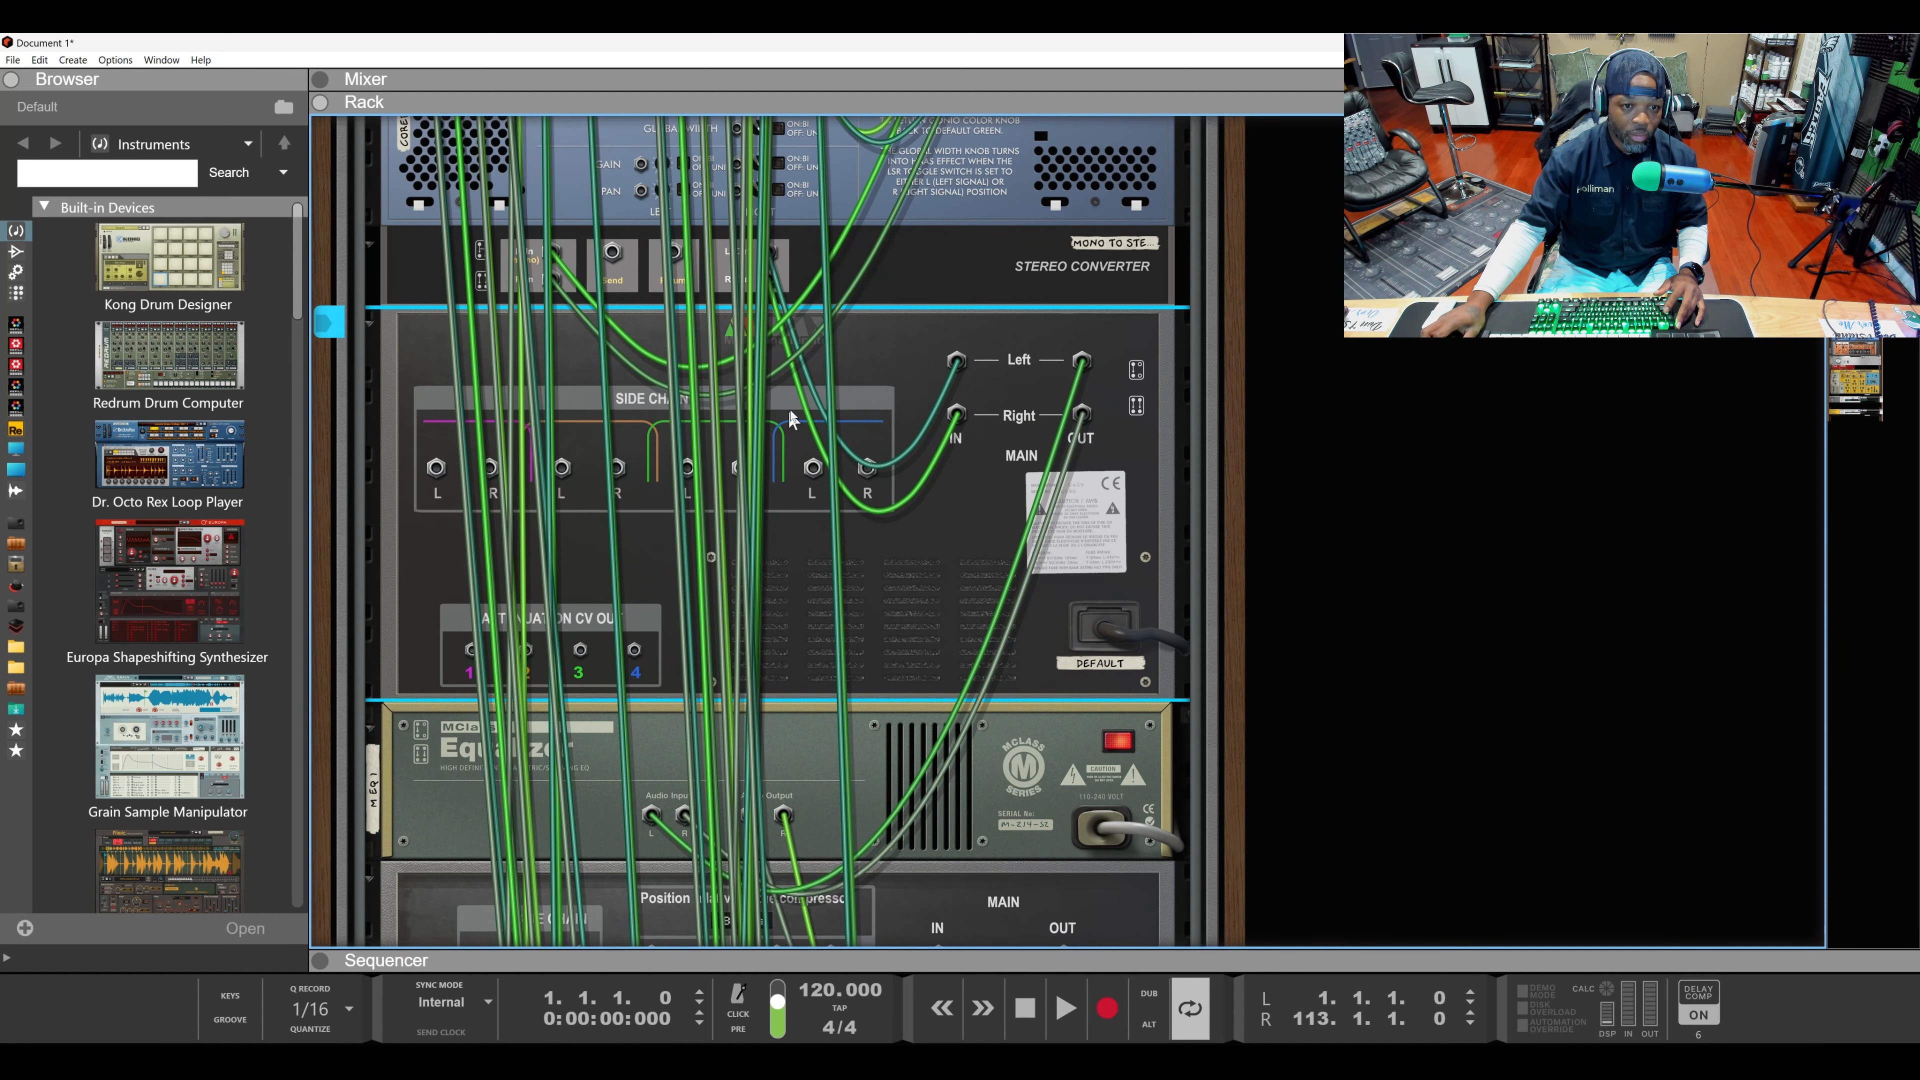
scroll(789, 418, up, 3)
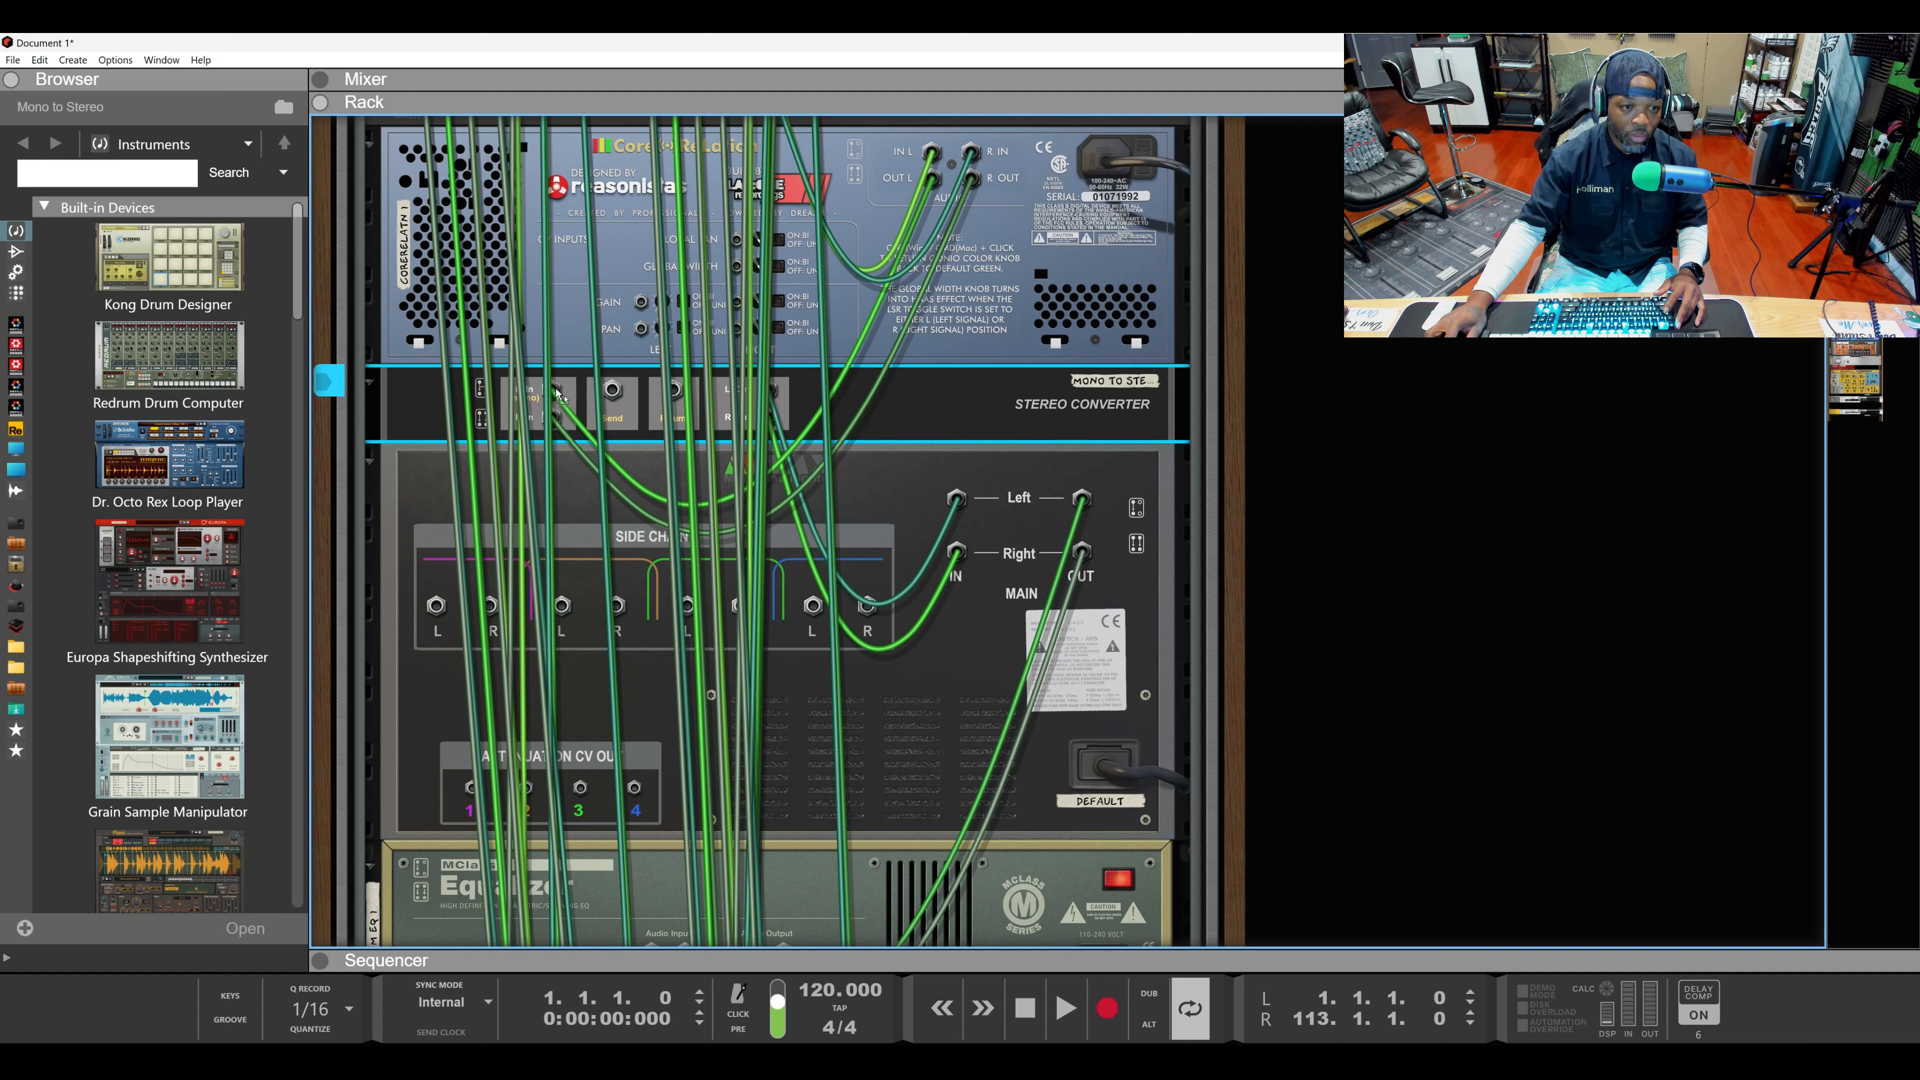
click(554, 393)
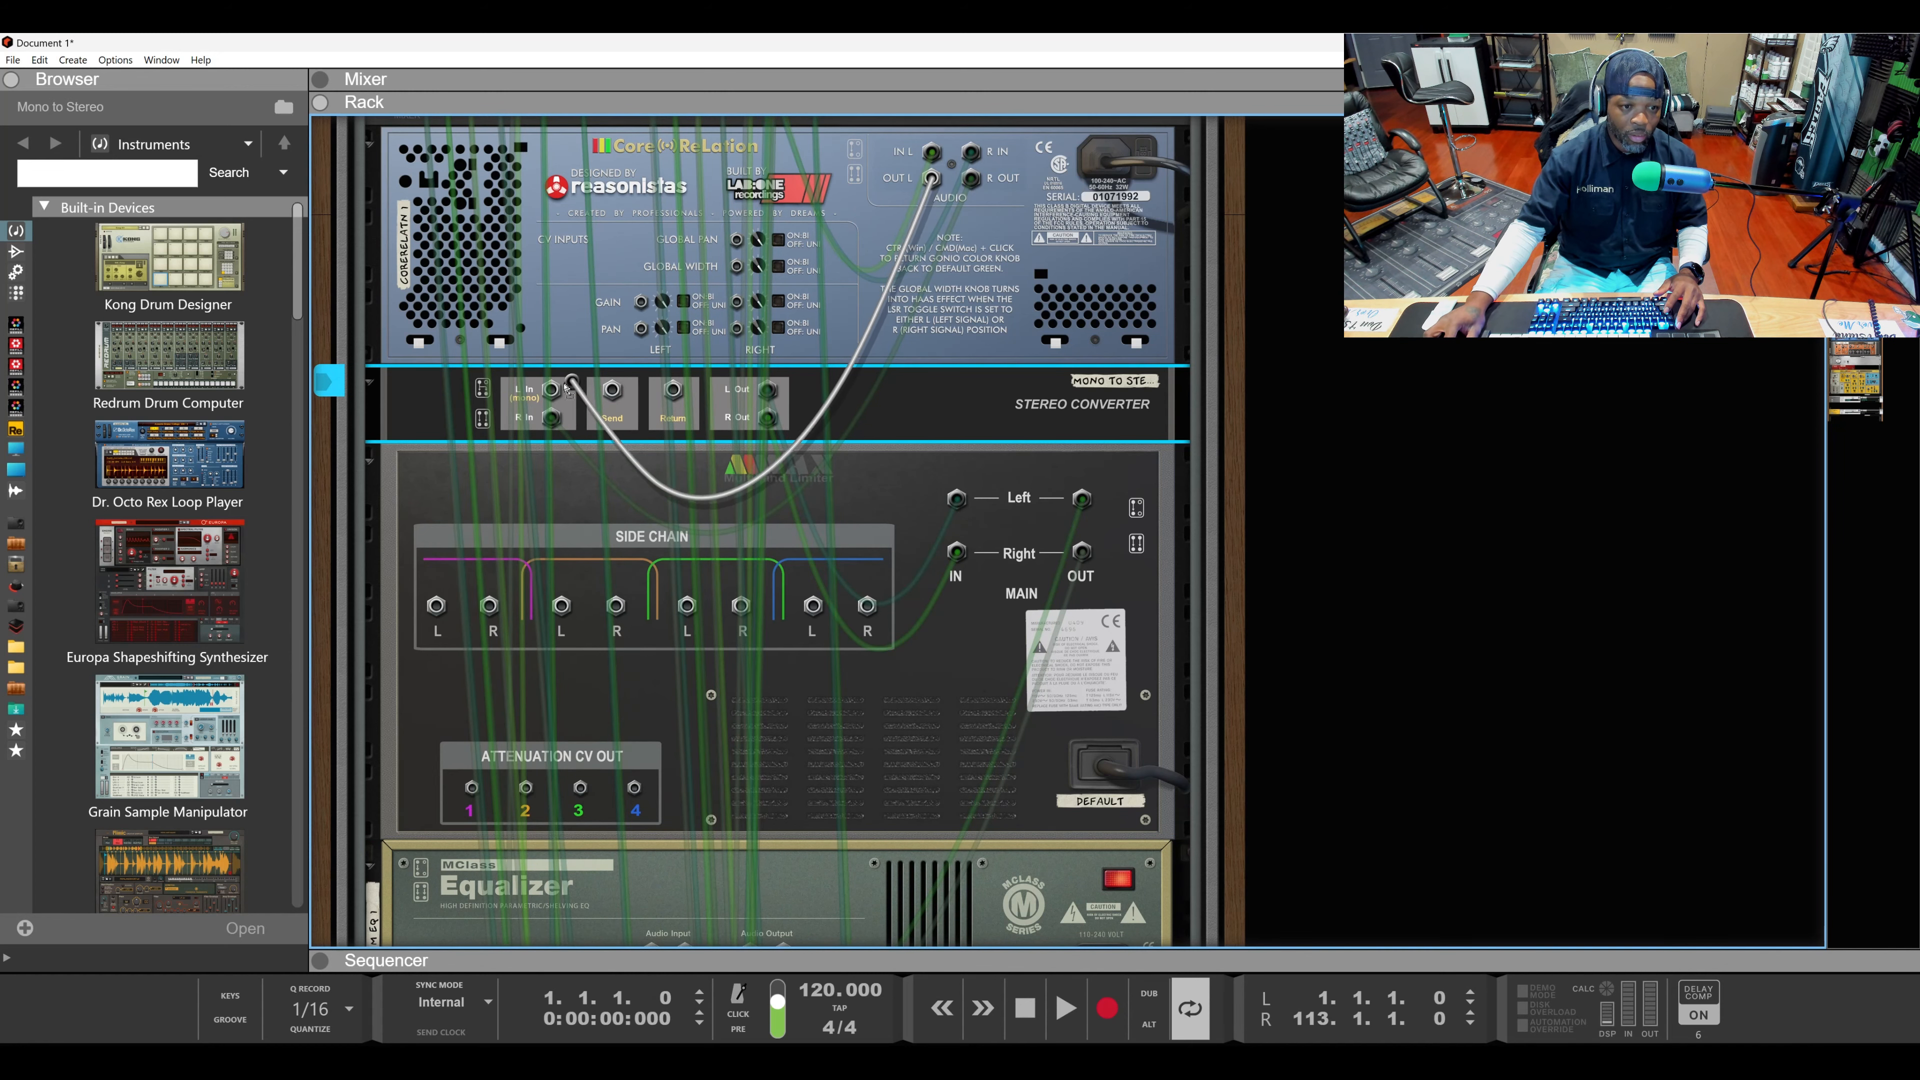
scroll(969, 472, down, 6)
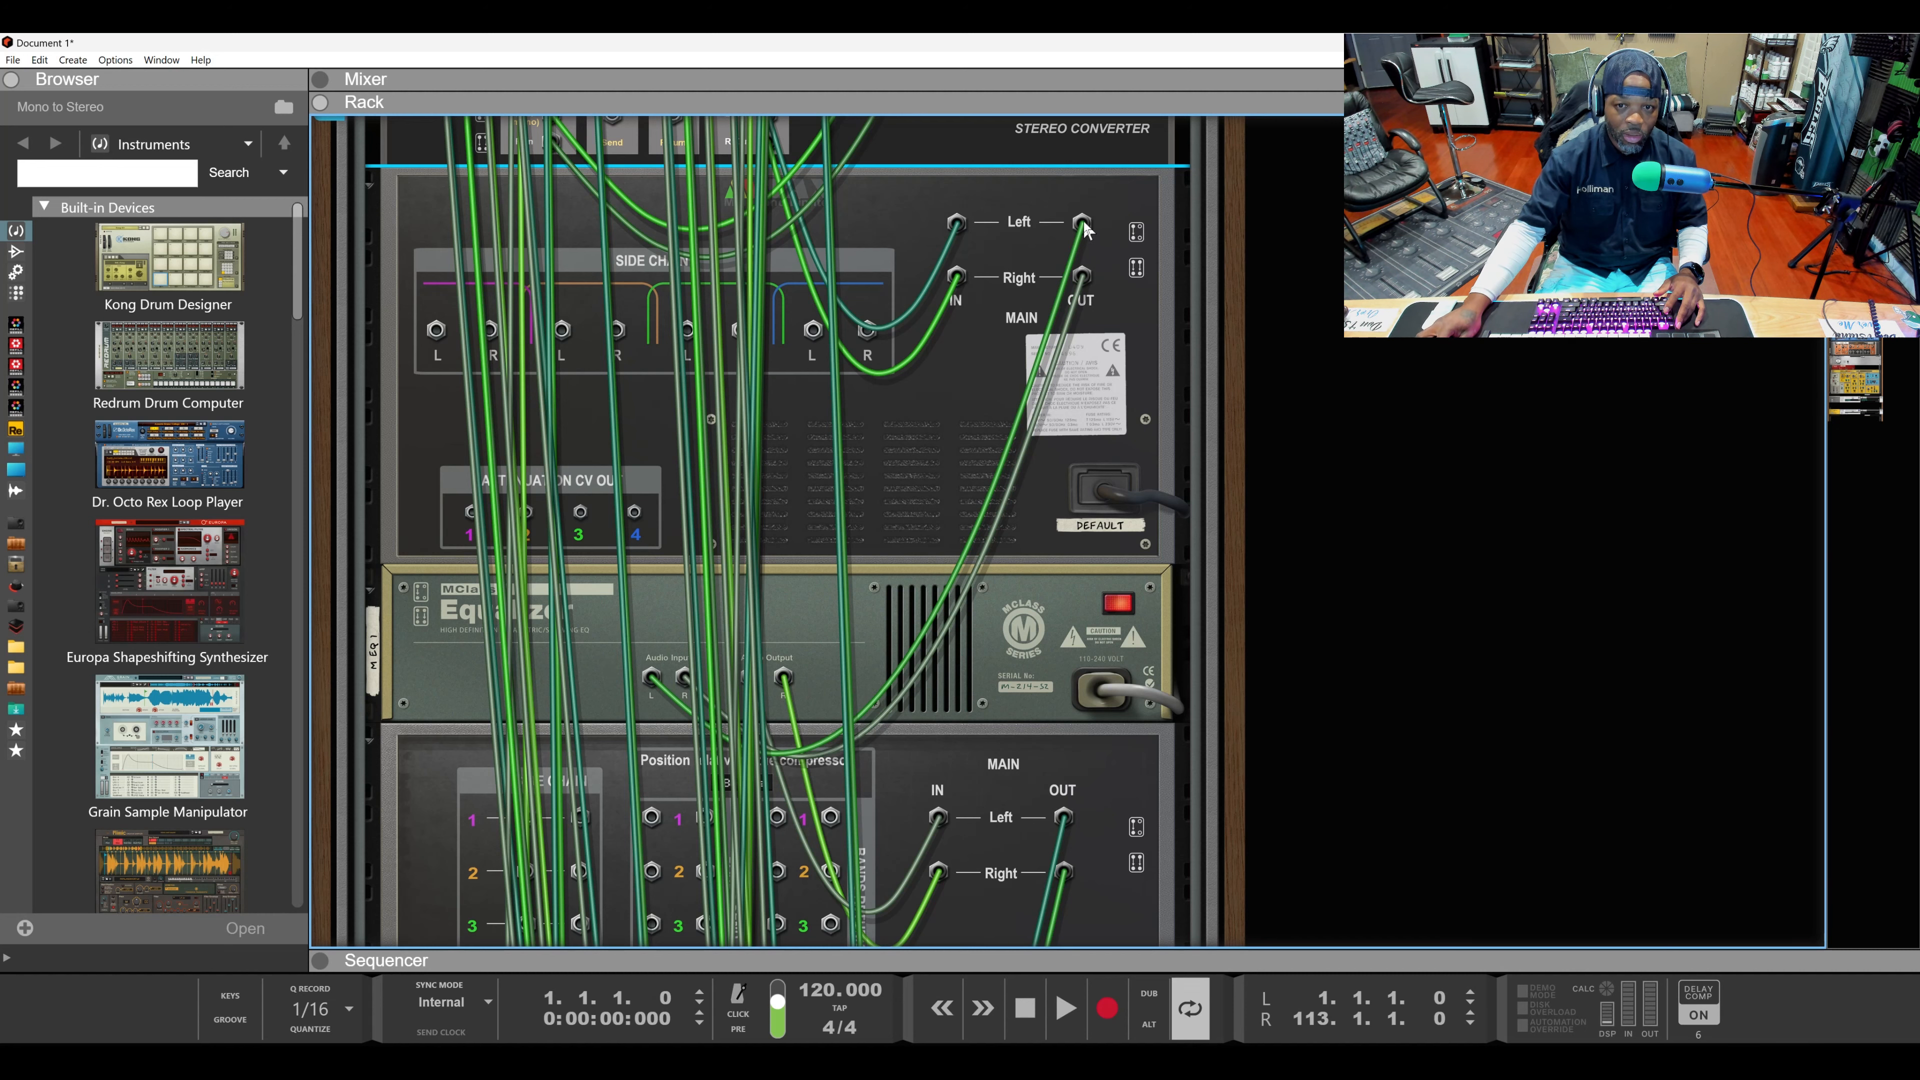
Step: Inspect the MClass Equalizer's audio input and output cables and follow the chain's wiring down to the Maximizer
click(685, 677)
mouse_move(685, 677)
mouse_down()
mouse_move(1072, 333)
mouse_move(921, 408)
mouse_move(728, 652)
mouse_move(651, 676)
mouse_up()
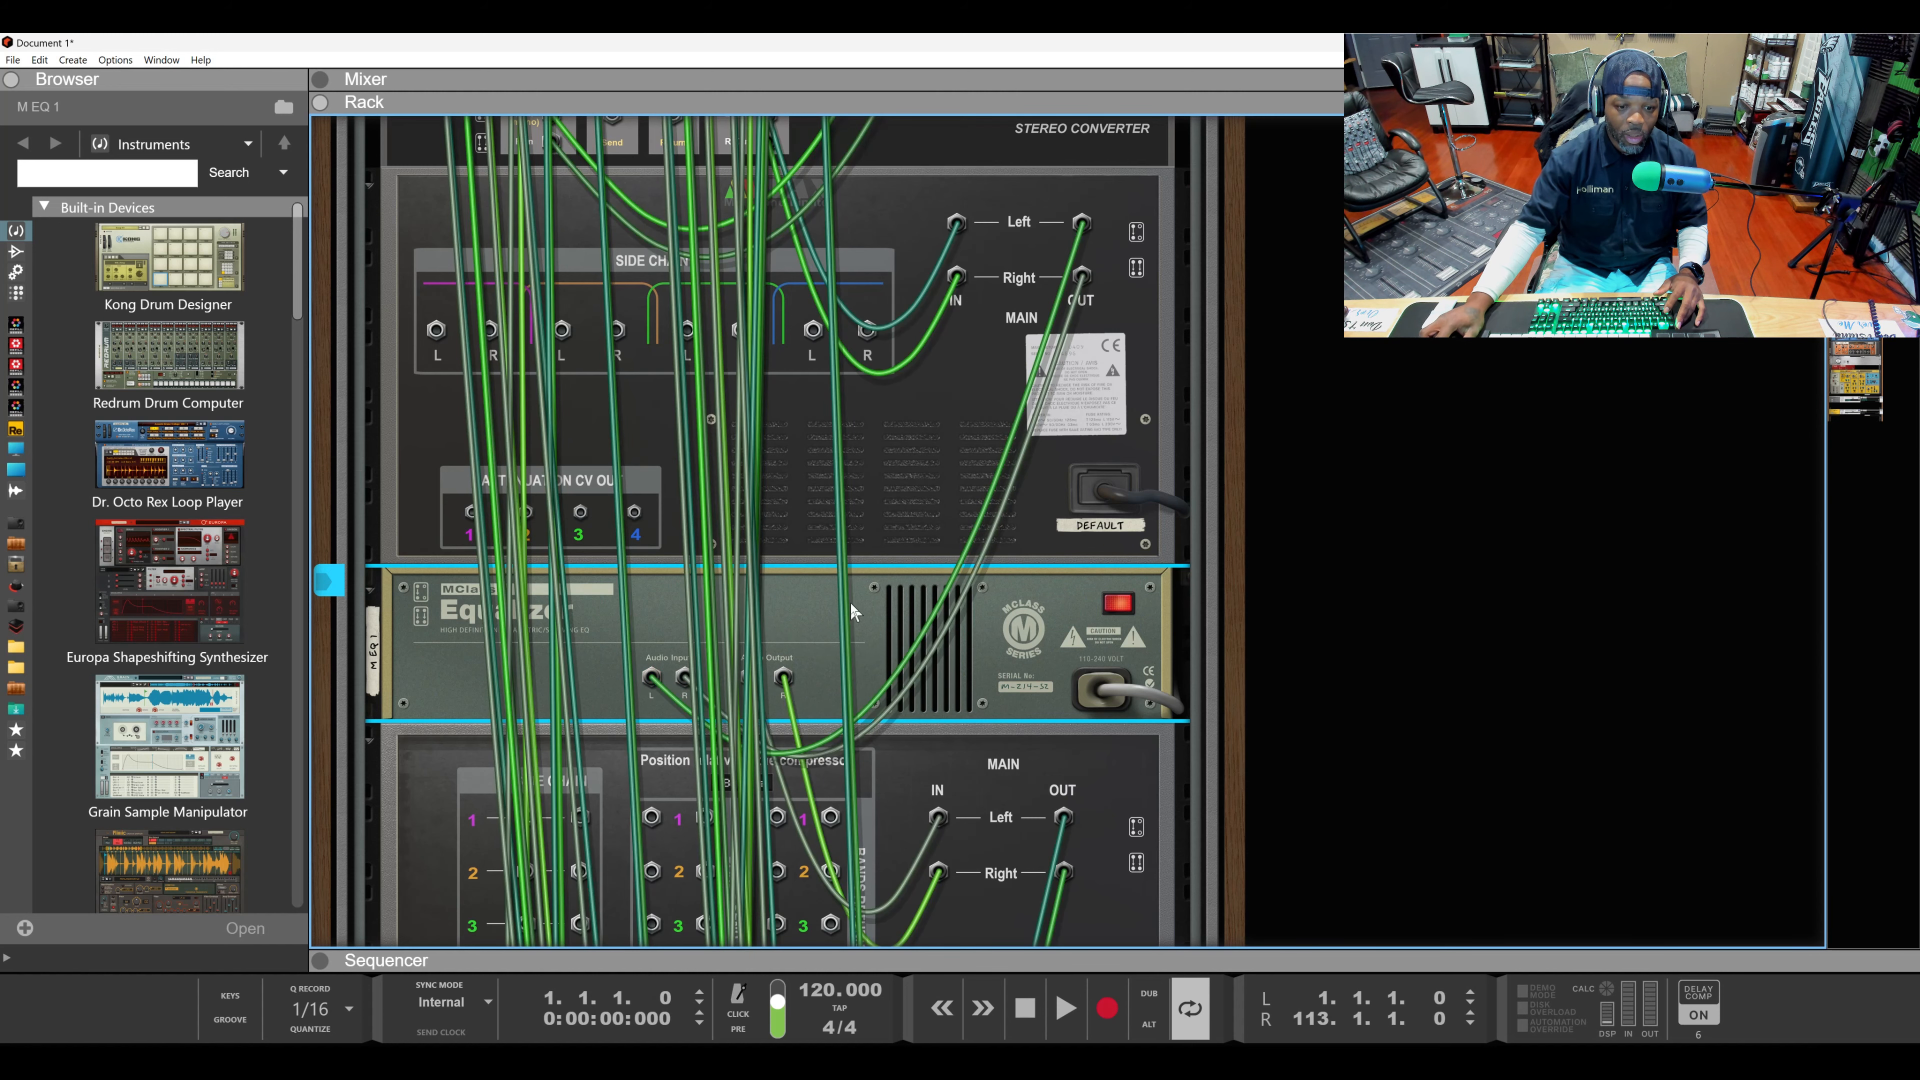
scroll(851, 611, down, 3)
mouse_move(786, 451)
mouse_down()
mouse_move(803, 463)
mouse_move(783, 446)
mouse_up()
scroll(939, 534, down, 5)
scroll(919, 536, down, 15)
scroll(917, 535, down, 5)
scroll(916, 537, up, 7)
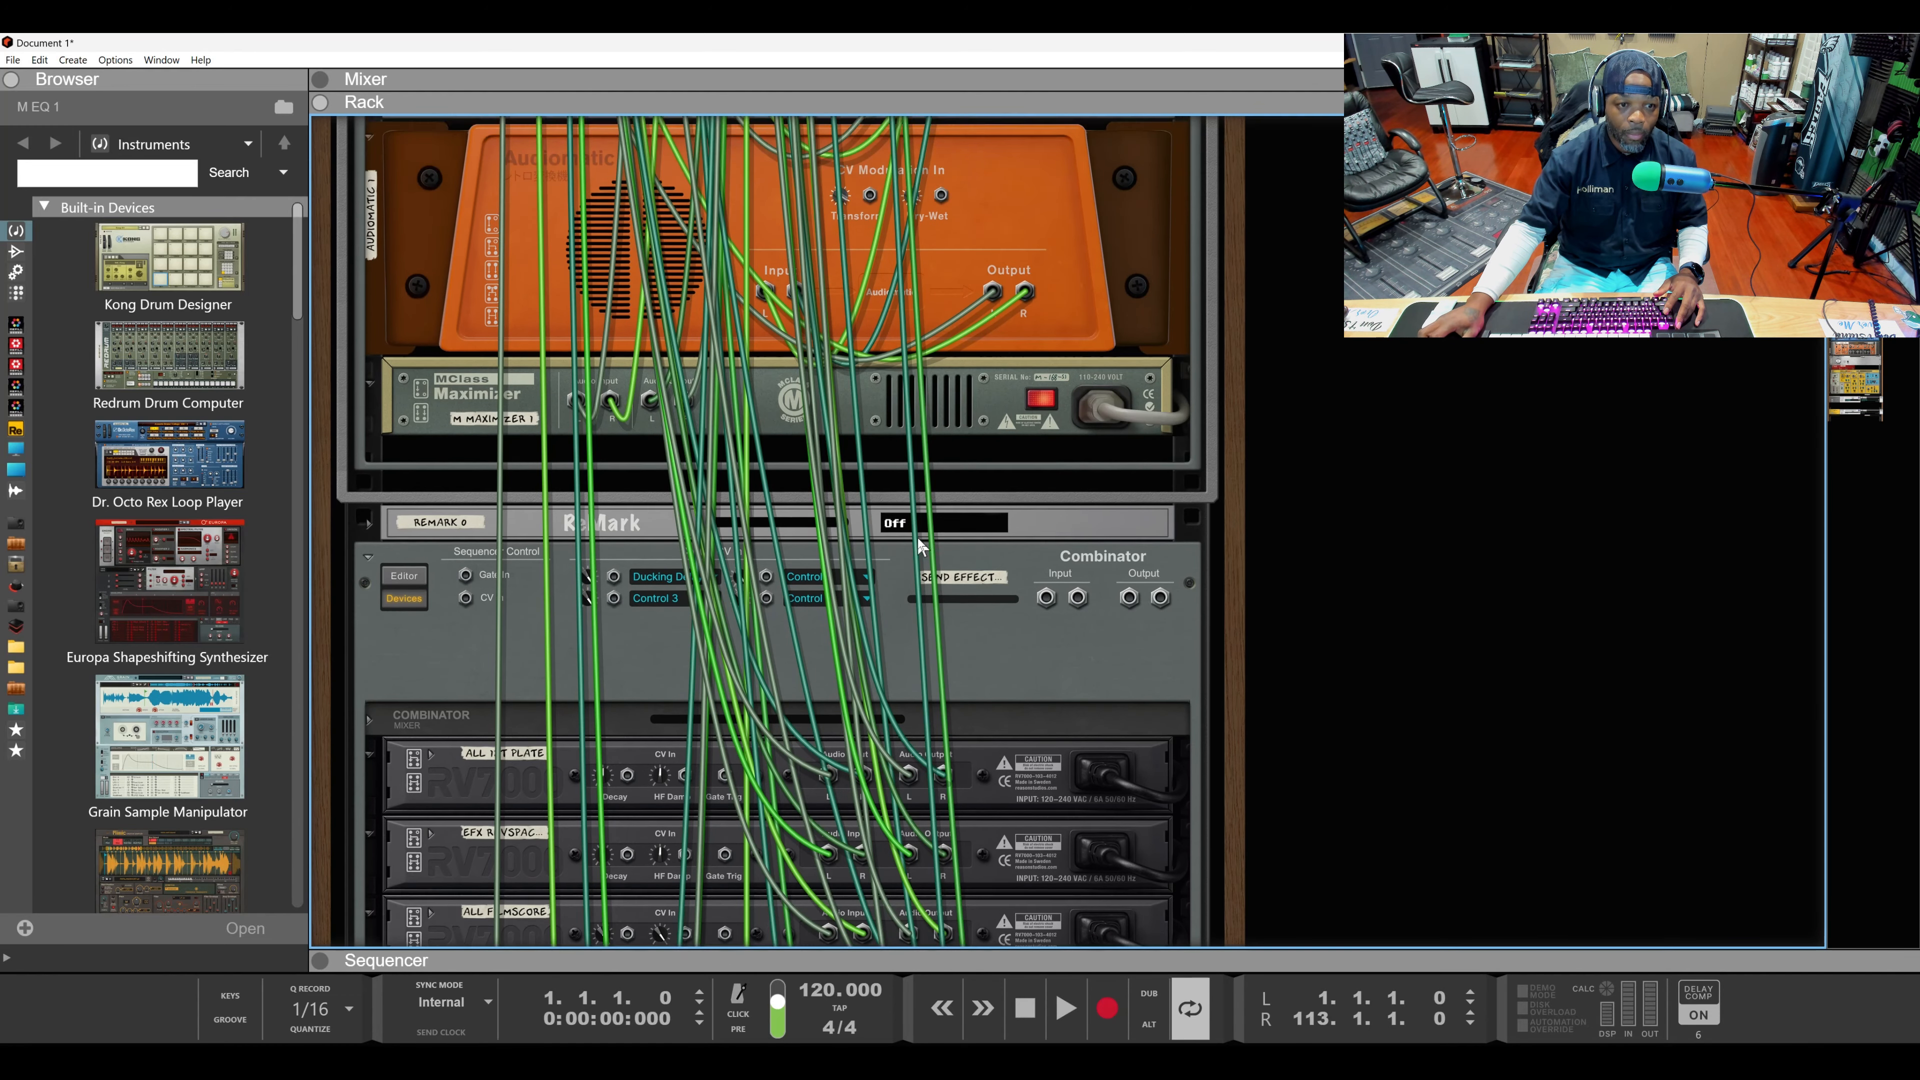
scroll(917, 538, up, 3)
scroll(917, 538, up, 3)
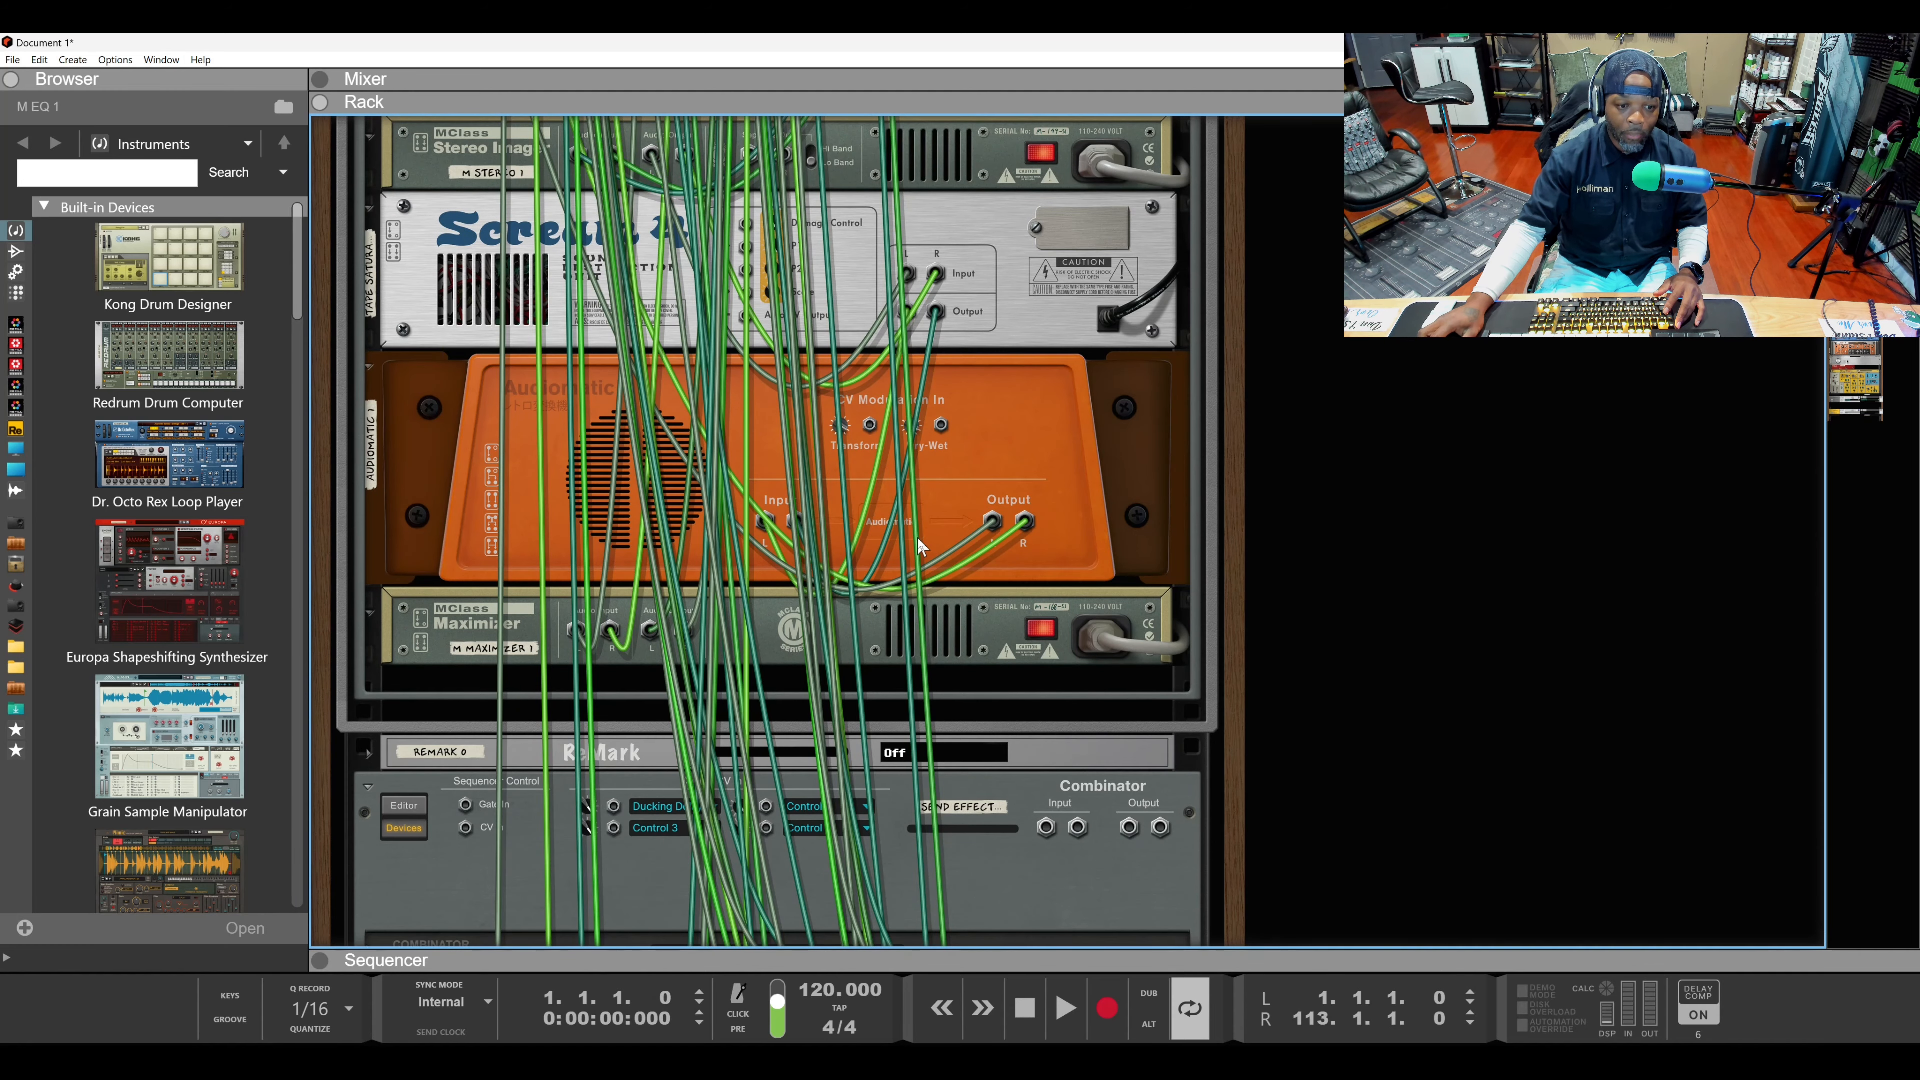
scroll(917, 536, up, 1)
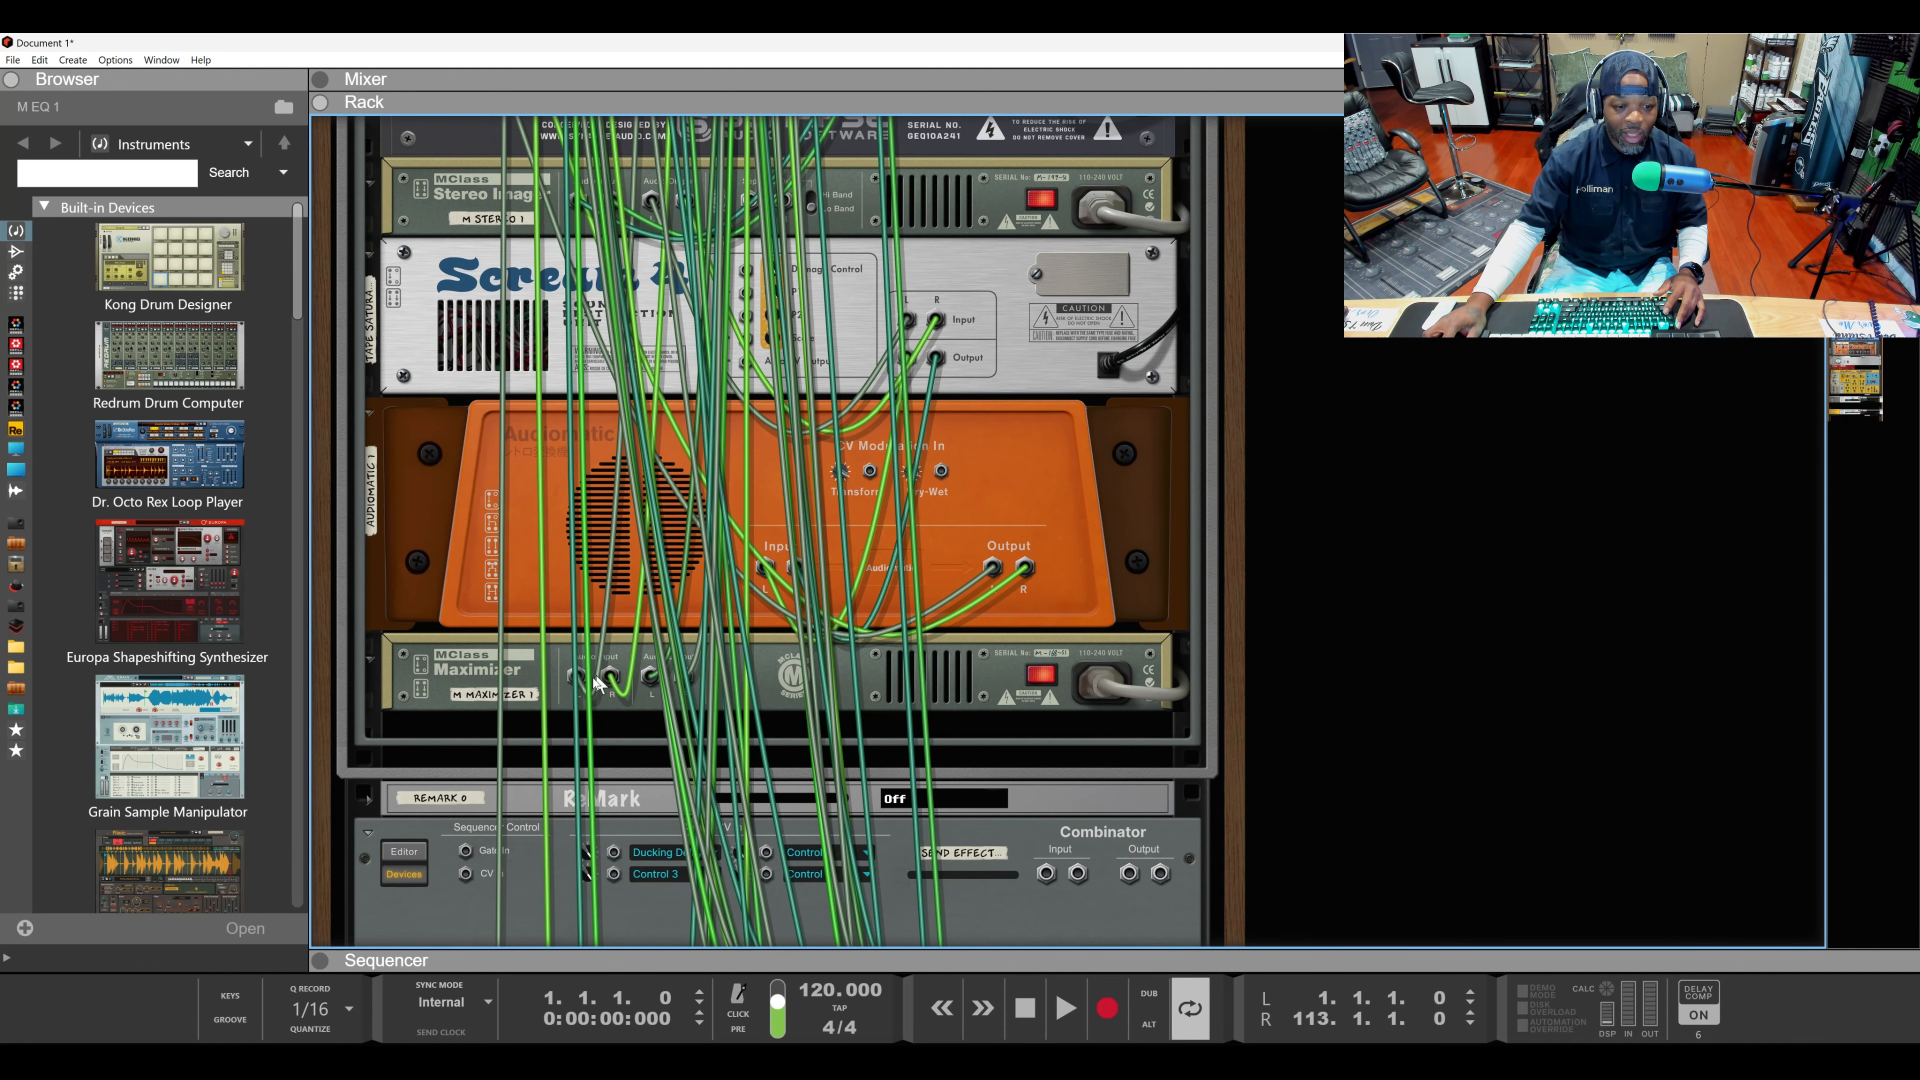
Step: Trace the cable at the MClass Maximizer's audio output up through the rack and back down to the Maximizer
drag(648, 675, 722, 40)
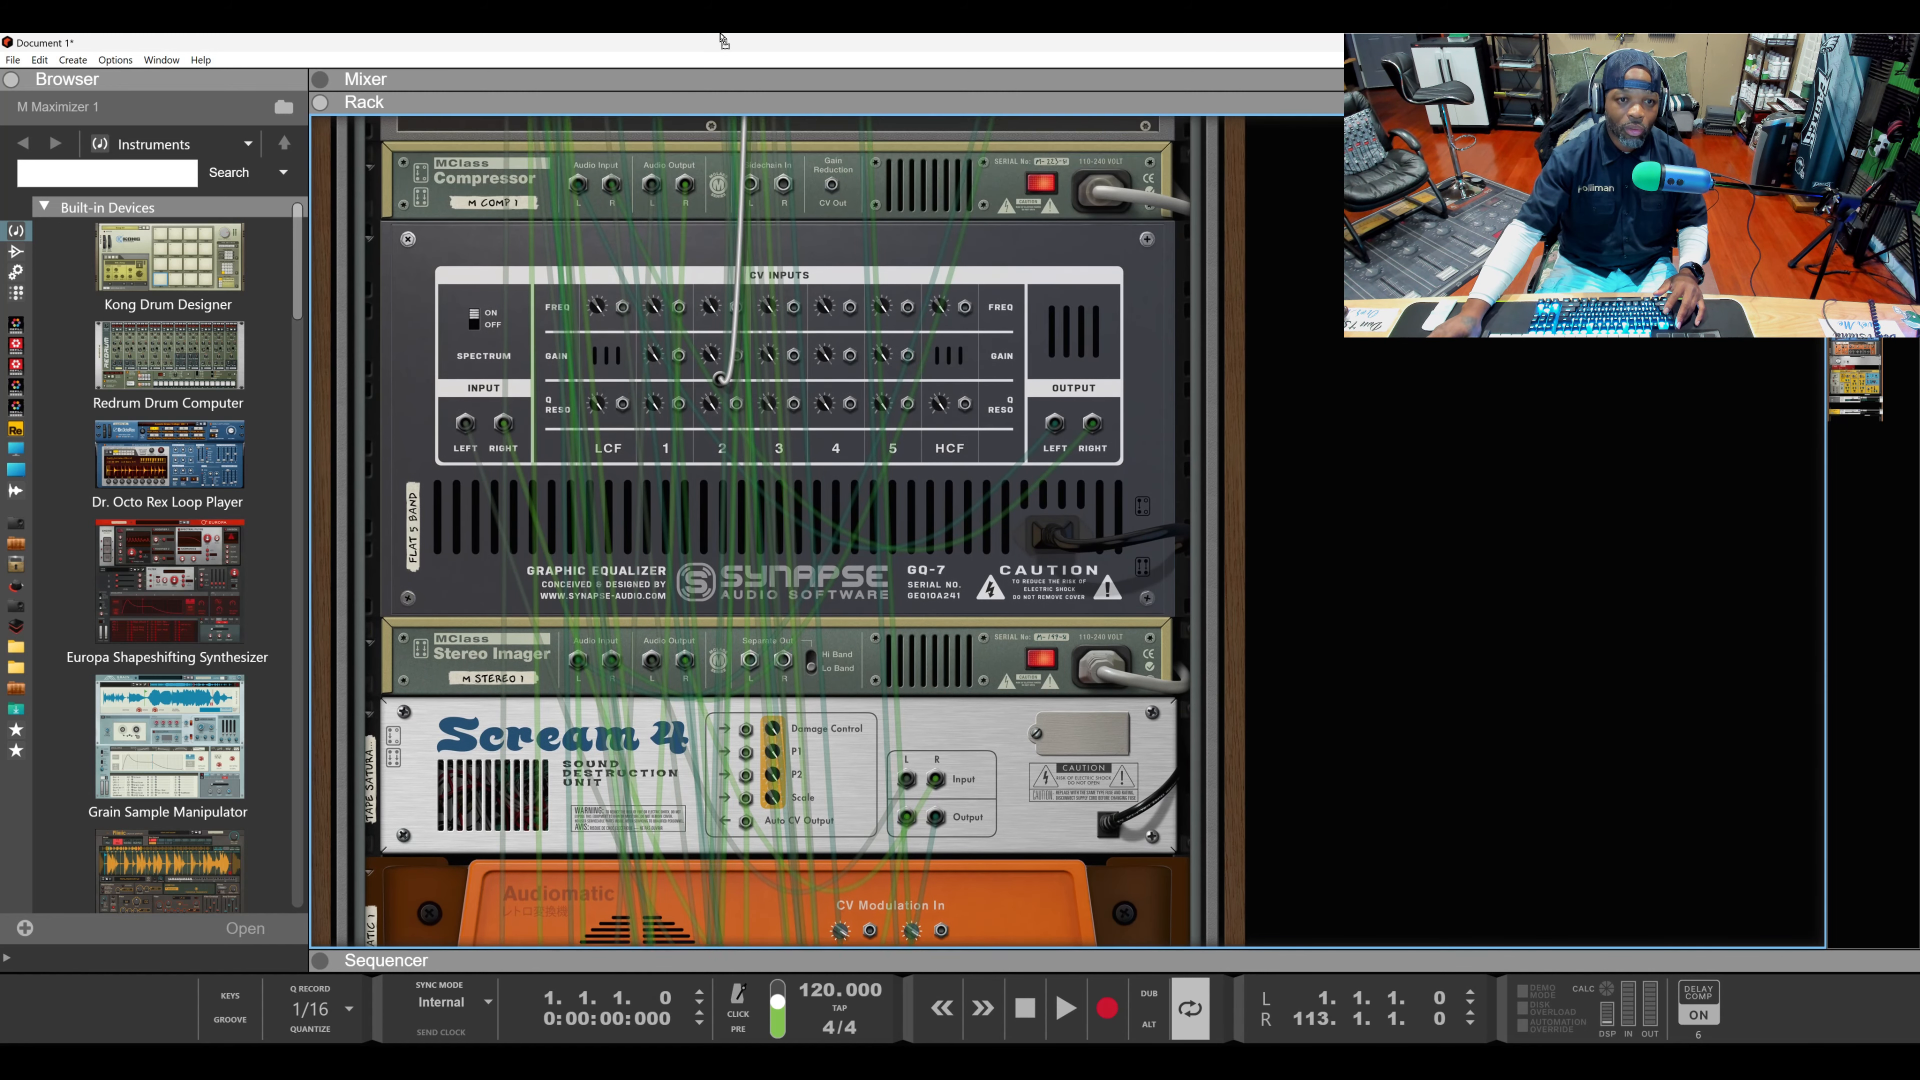
drag(722, 40, 721, 40)
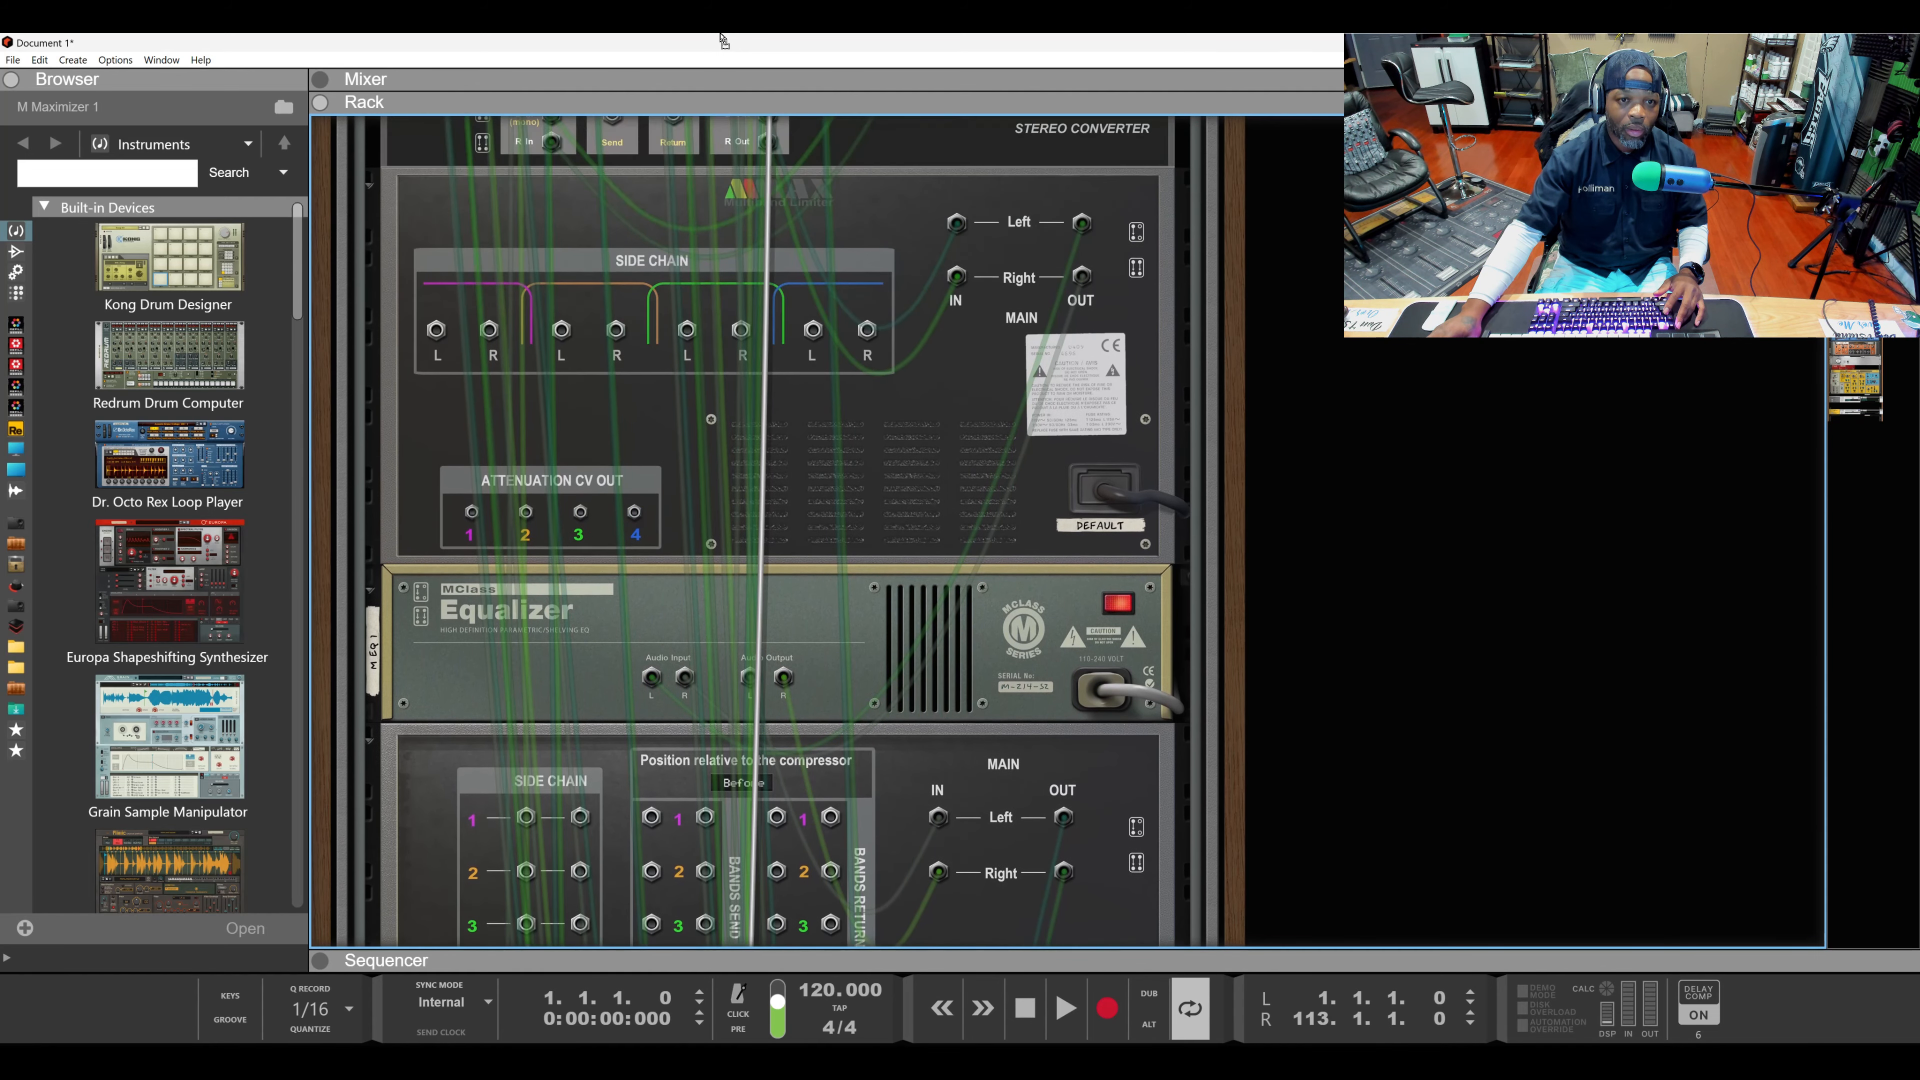
drag(721, 40, 759, 997)
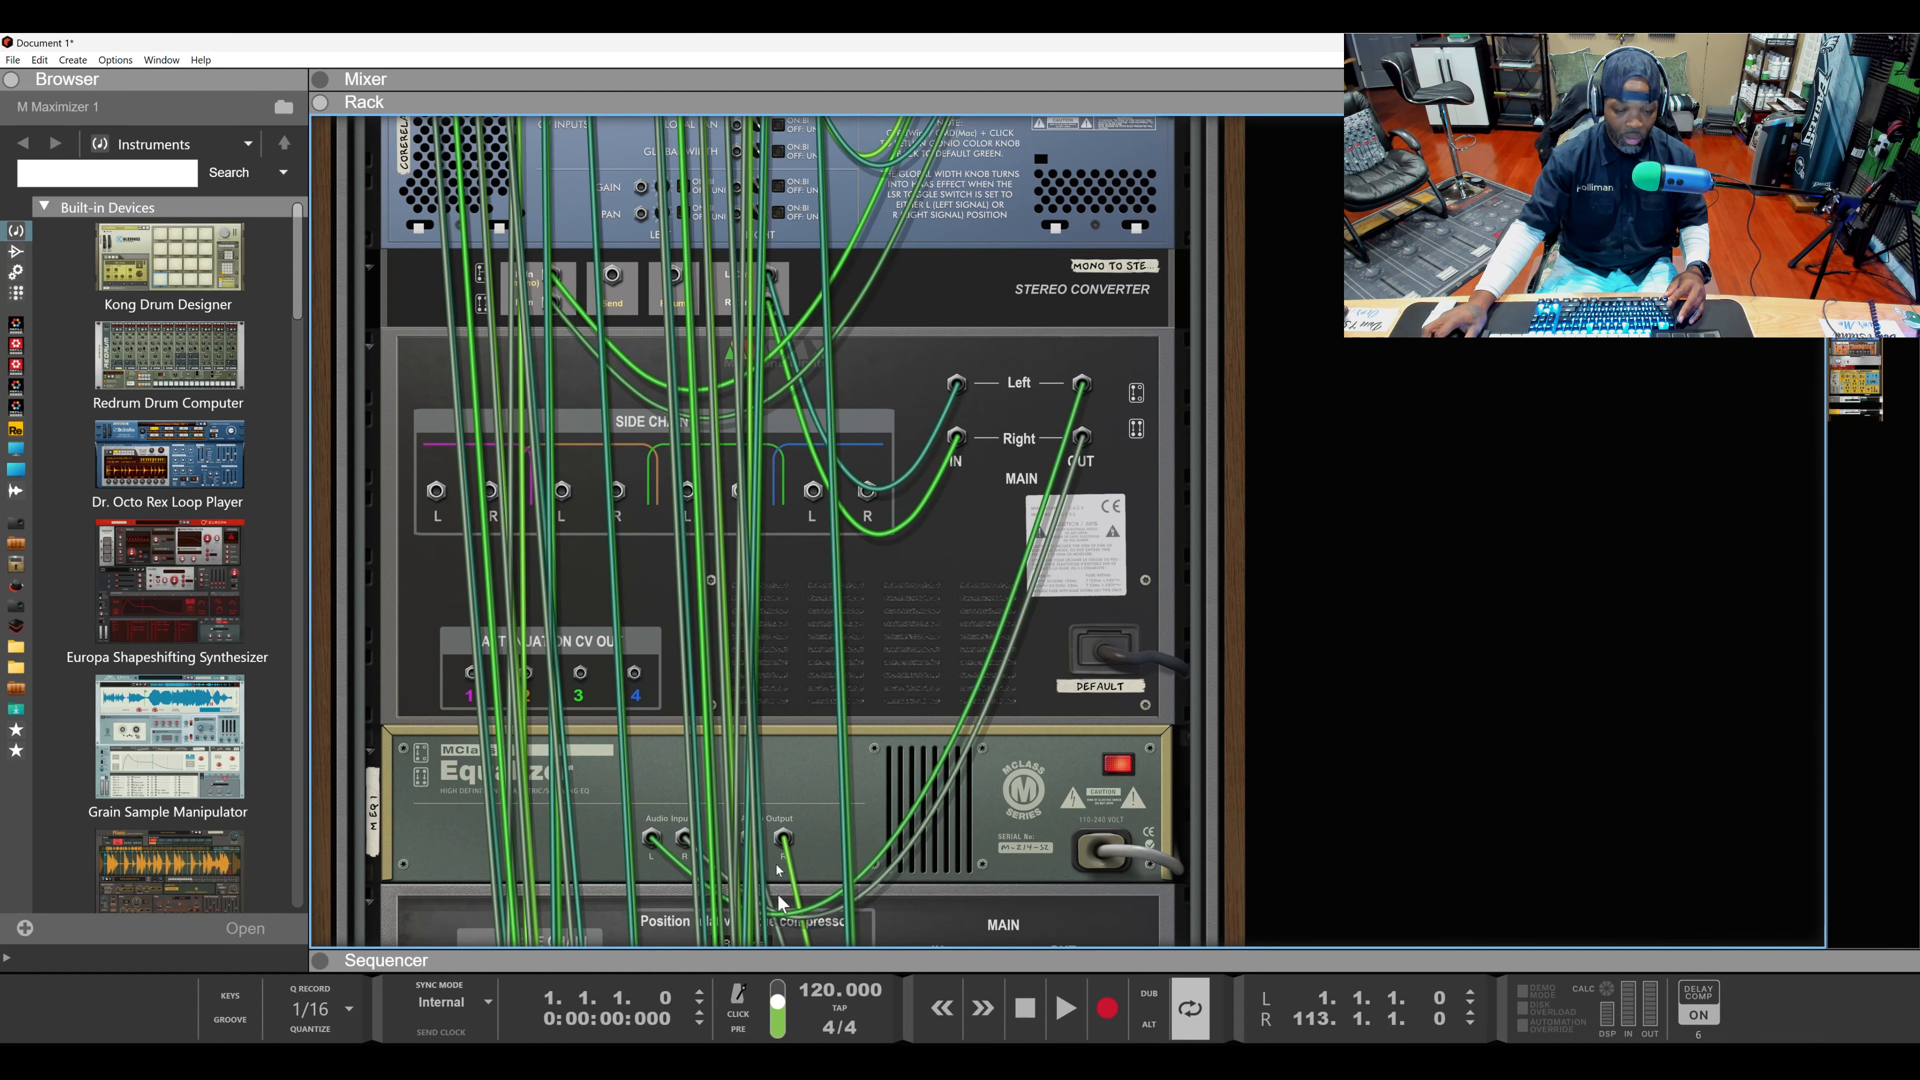
scroll(772, 844, down, 10)
scroll(769, 841, down, 12)
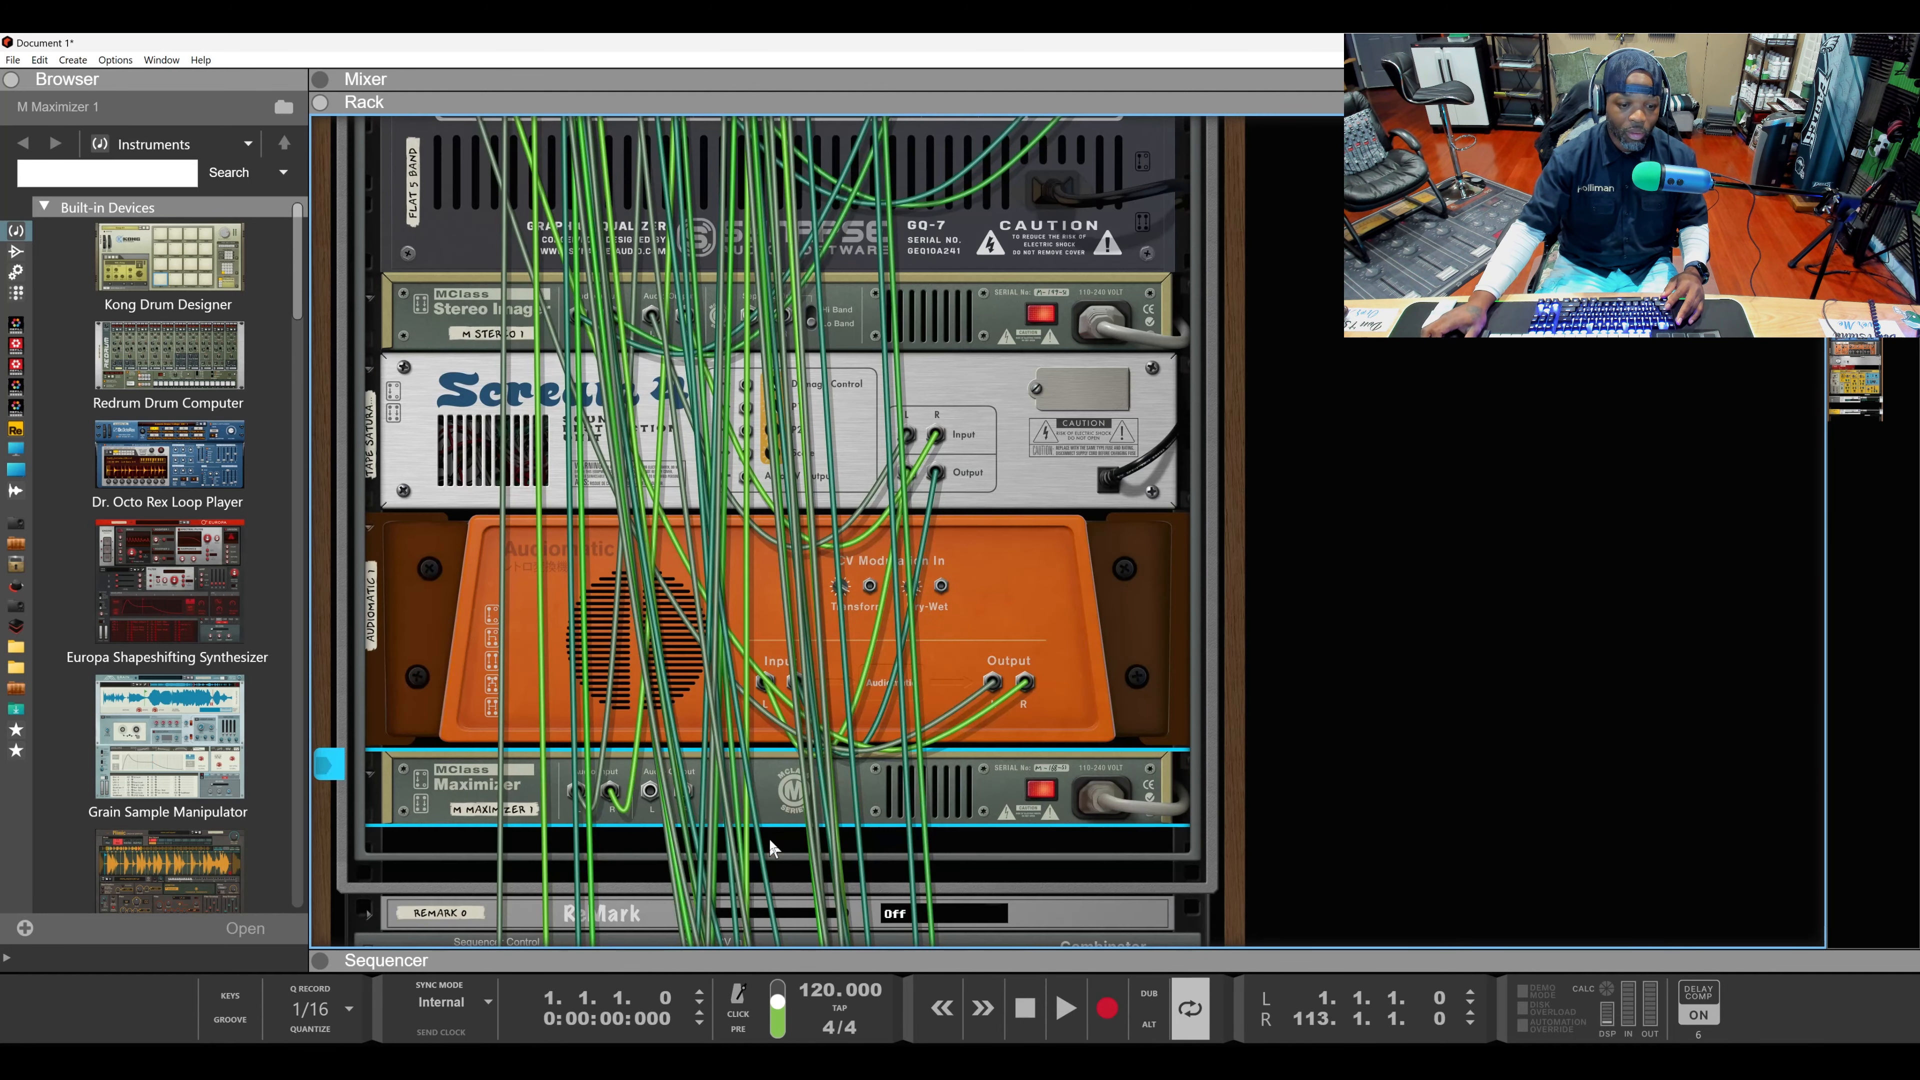
scroll(770, 836, up, 6)
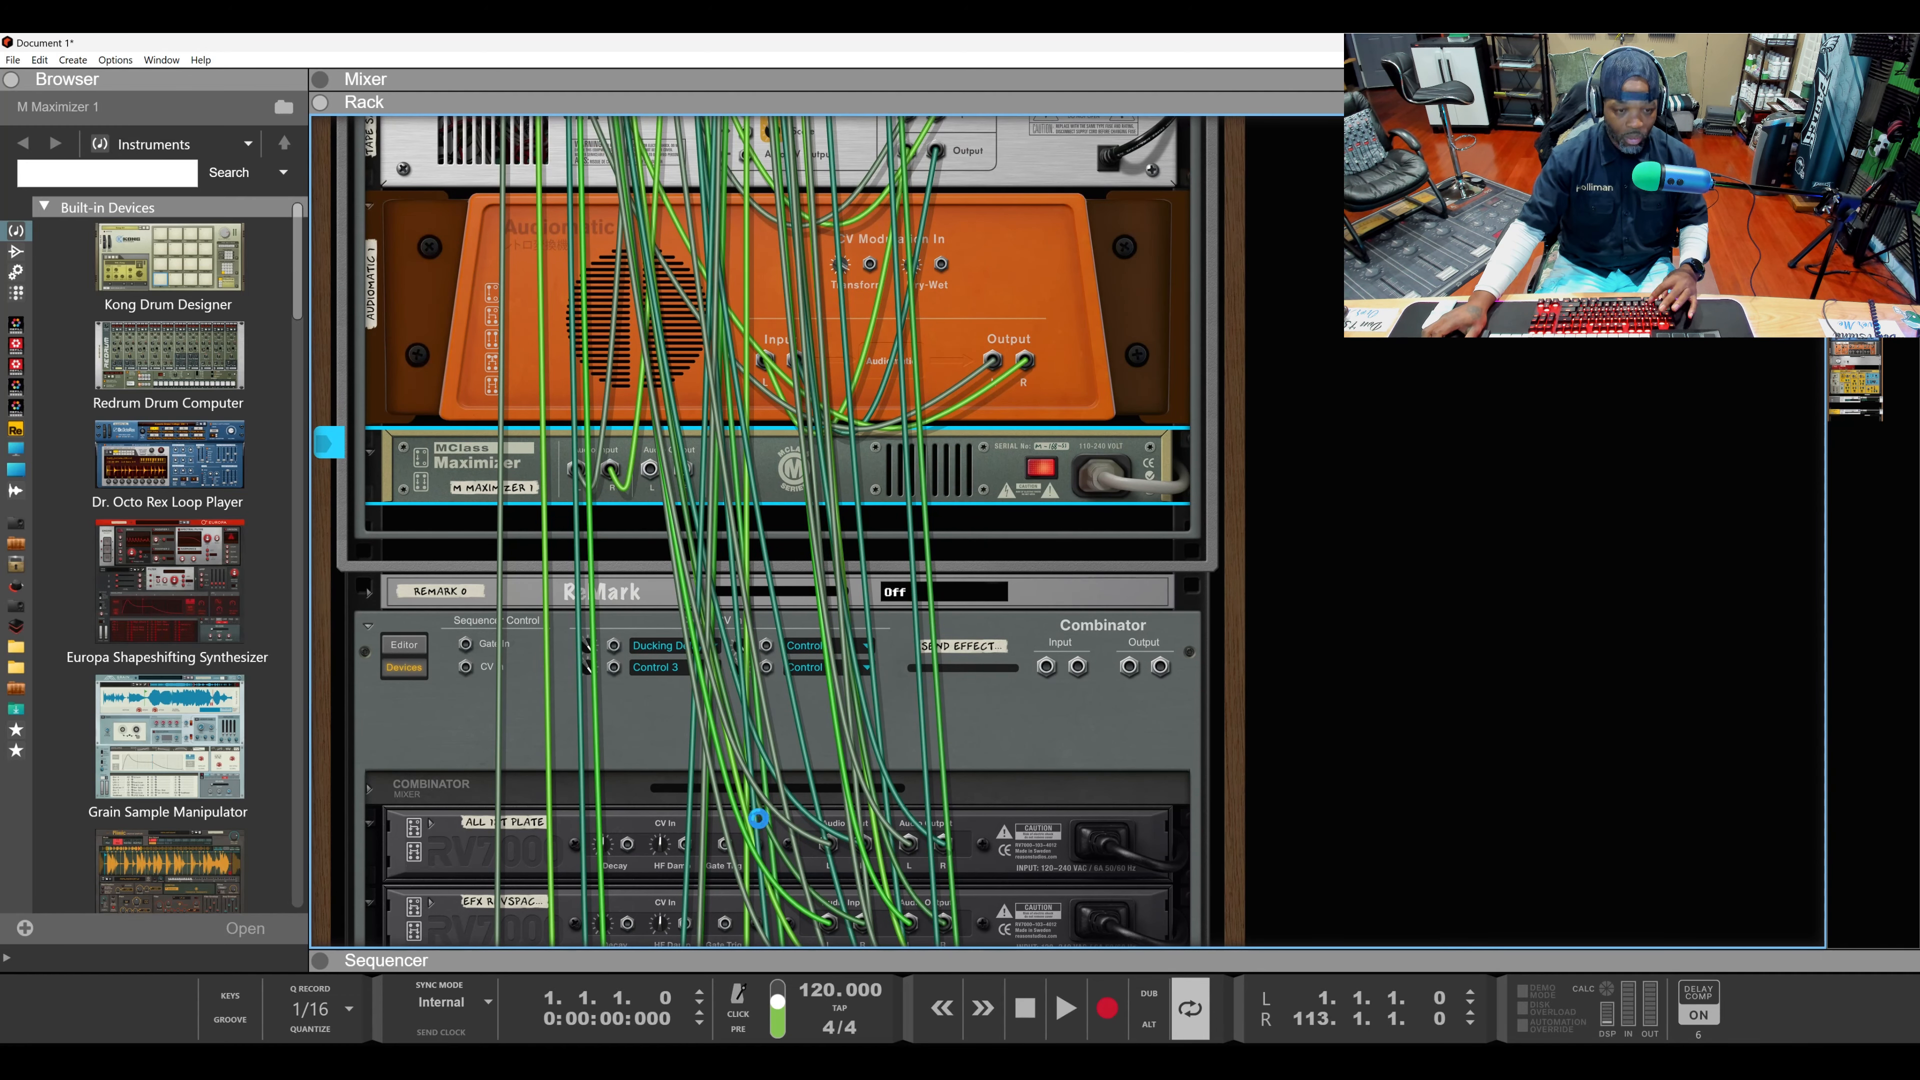
scroll(761, 826, up, 10)
scroll(758, 806, down, 10)
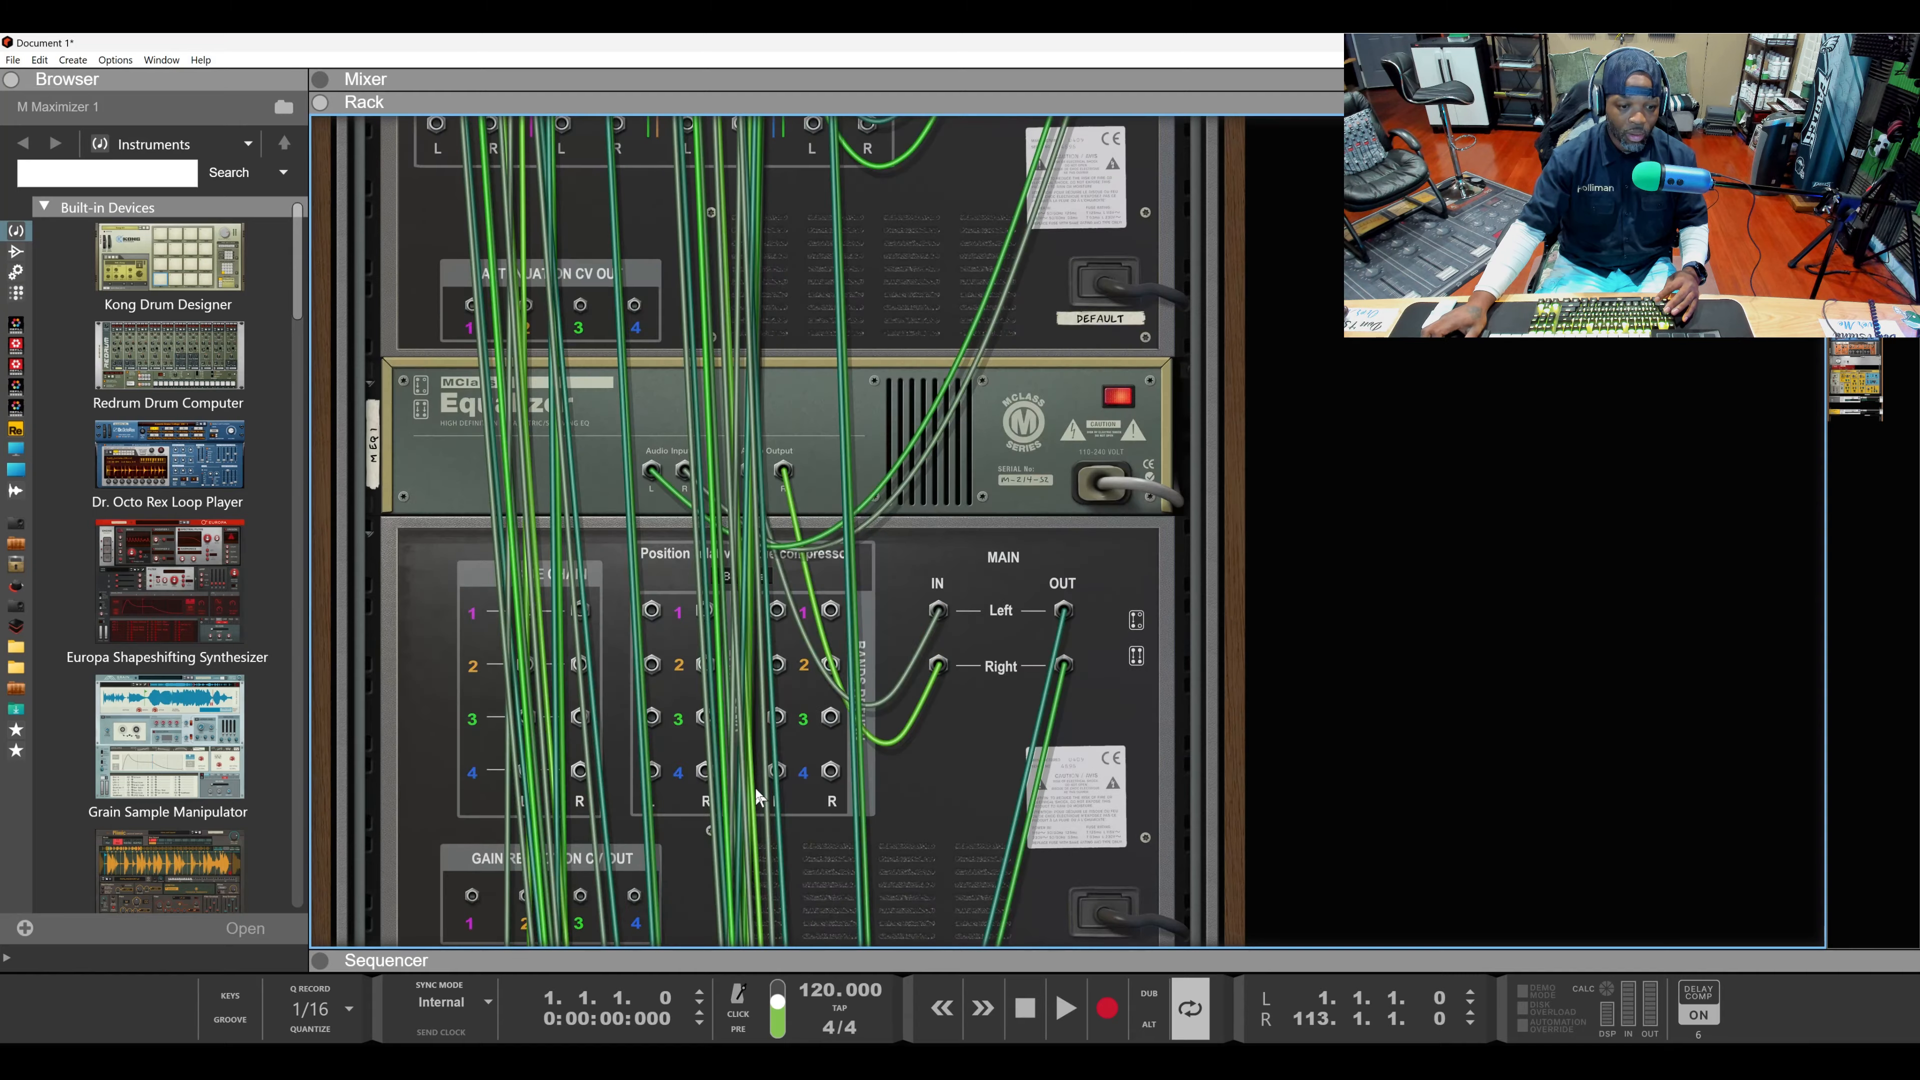
scroll(758, 793, down, 10)
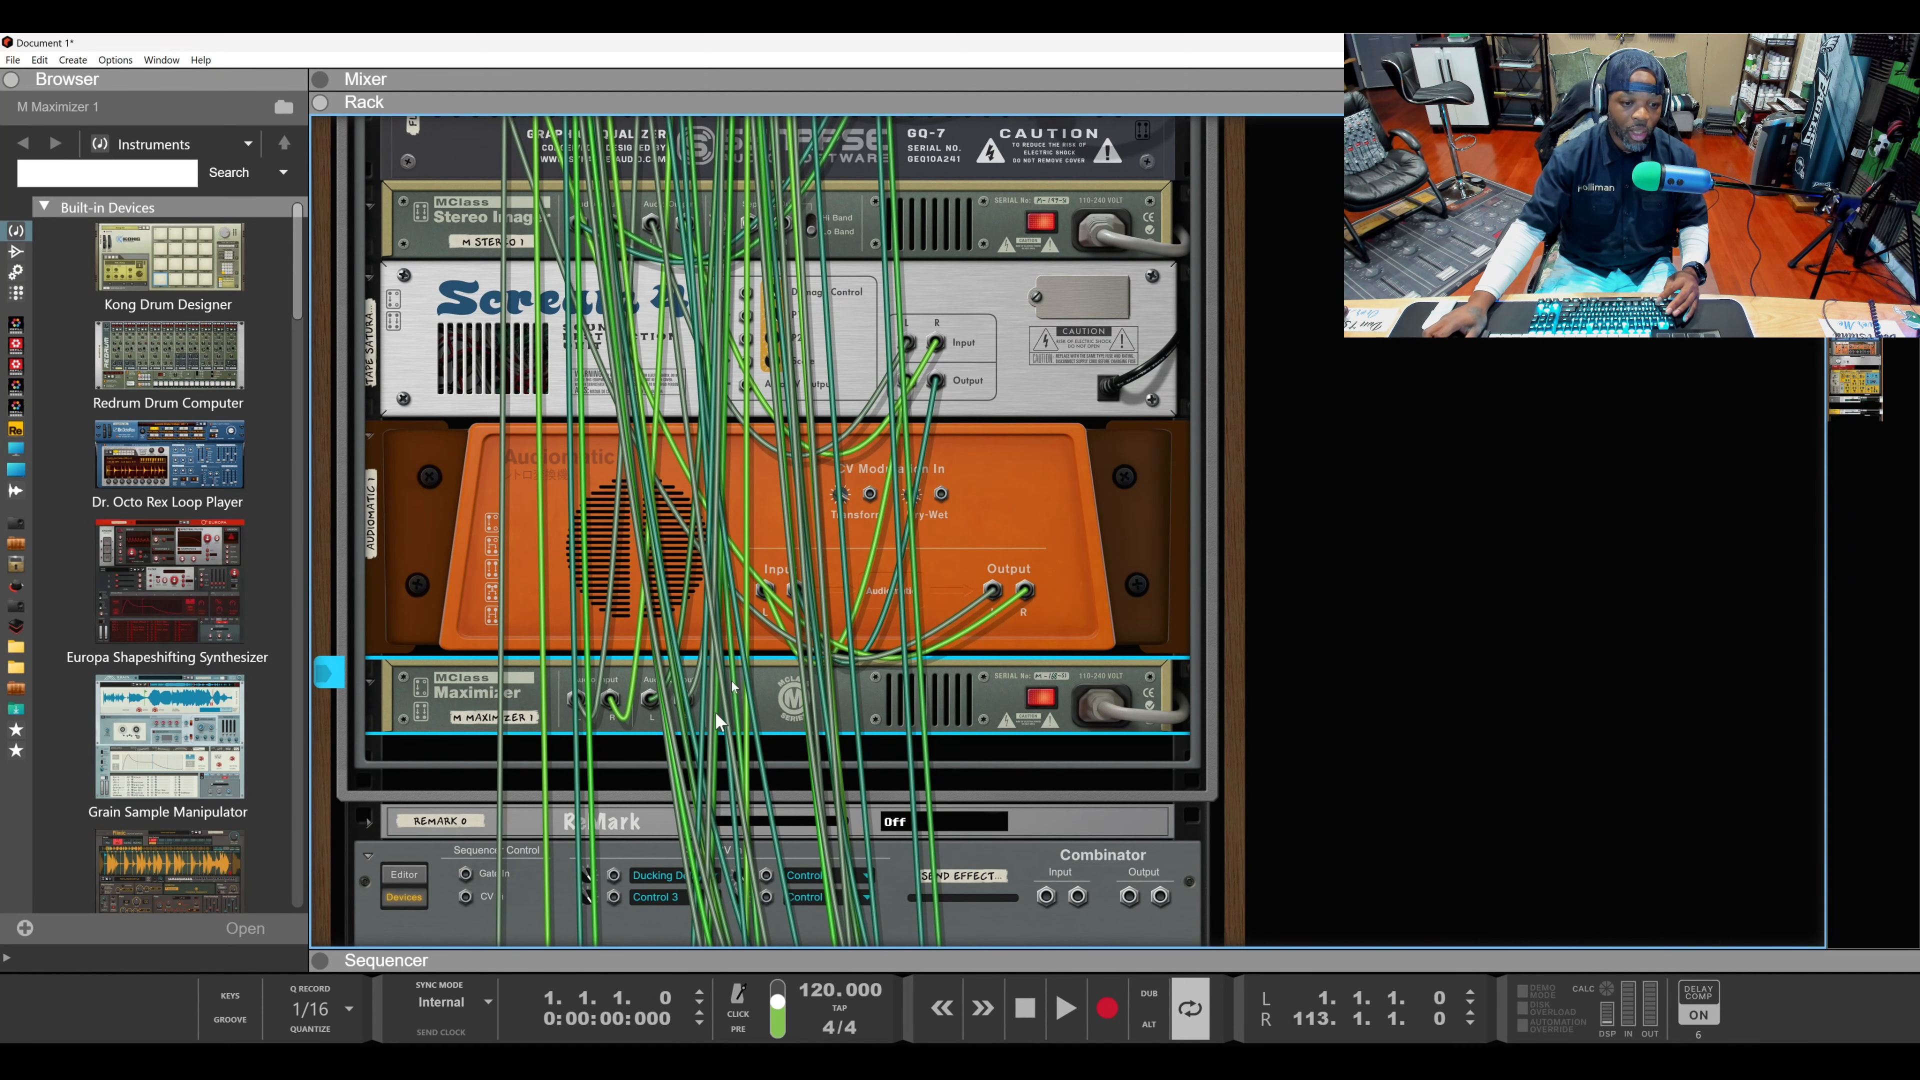
Step: Unfold the Combinator mixer on the suite's rear panel and trace its From Devices connection down to the MClass Maximizer
scroll(736, 702, up, 15)
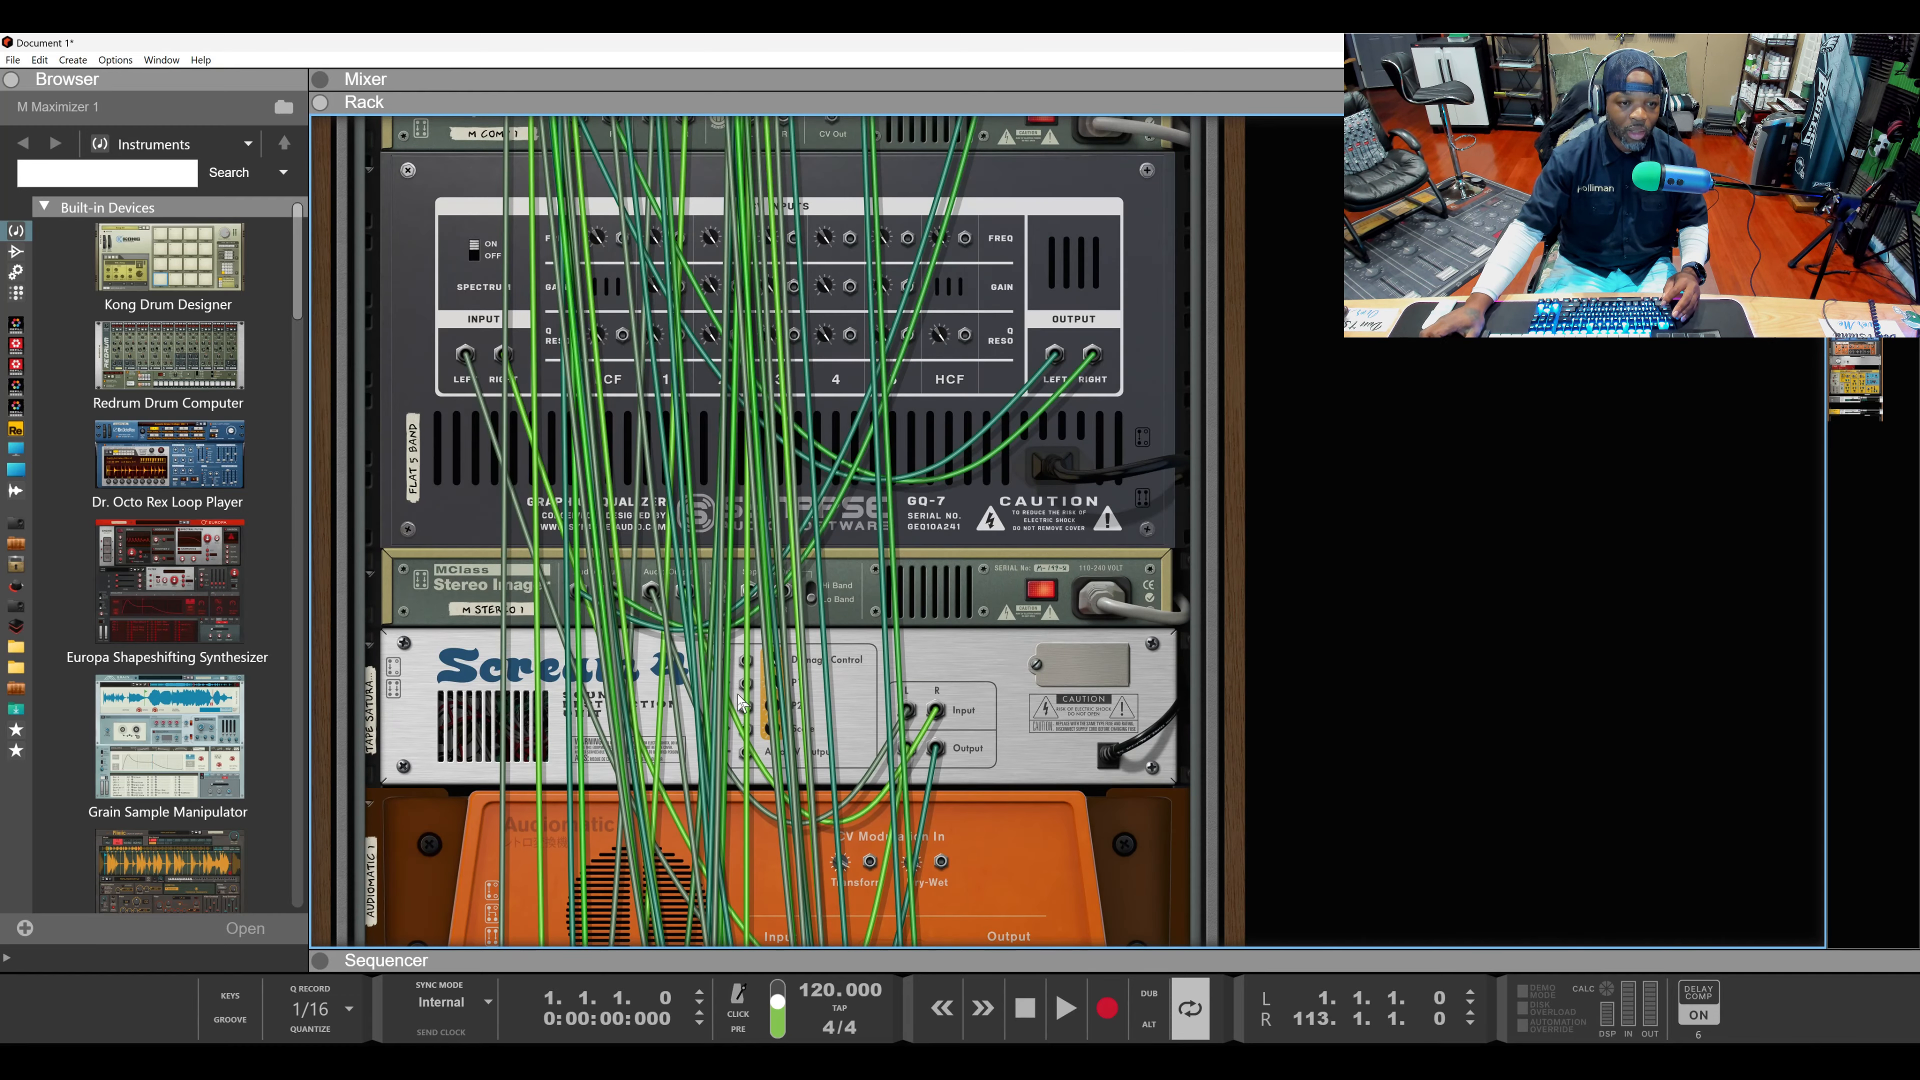
scroll(737, 702, up, 6)
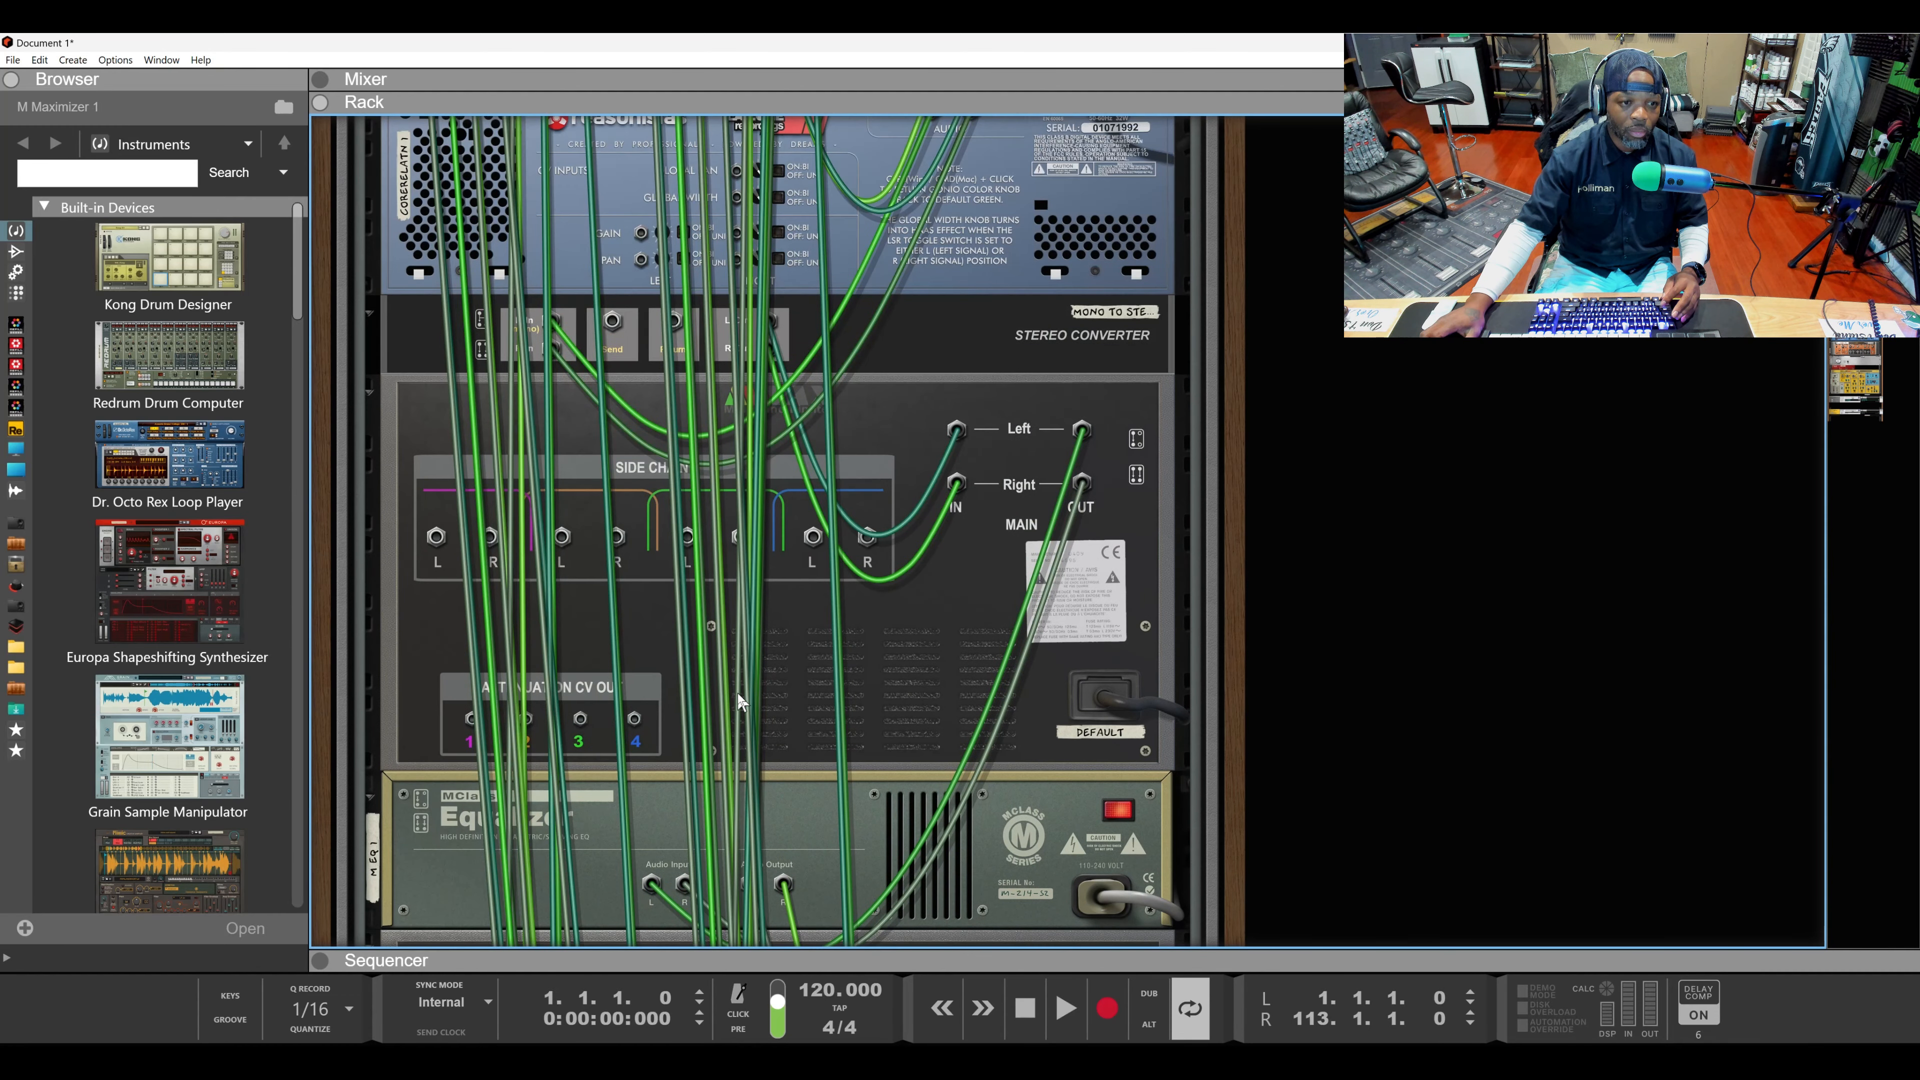
scroll(738, 693, up, 5)
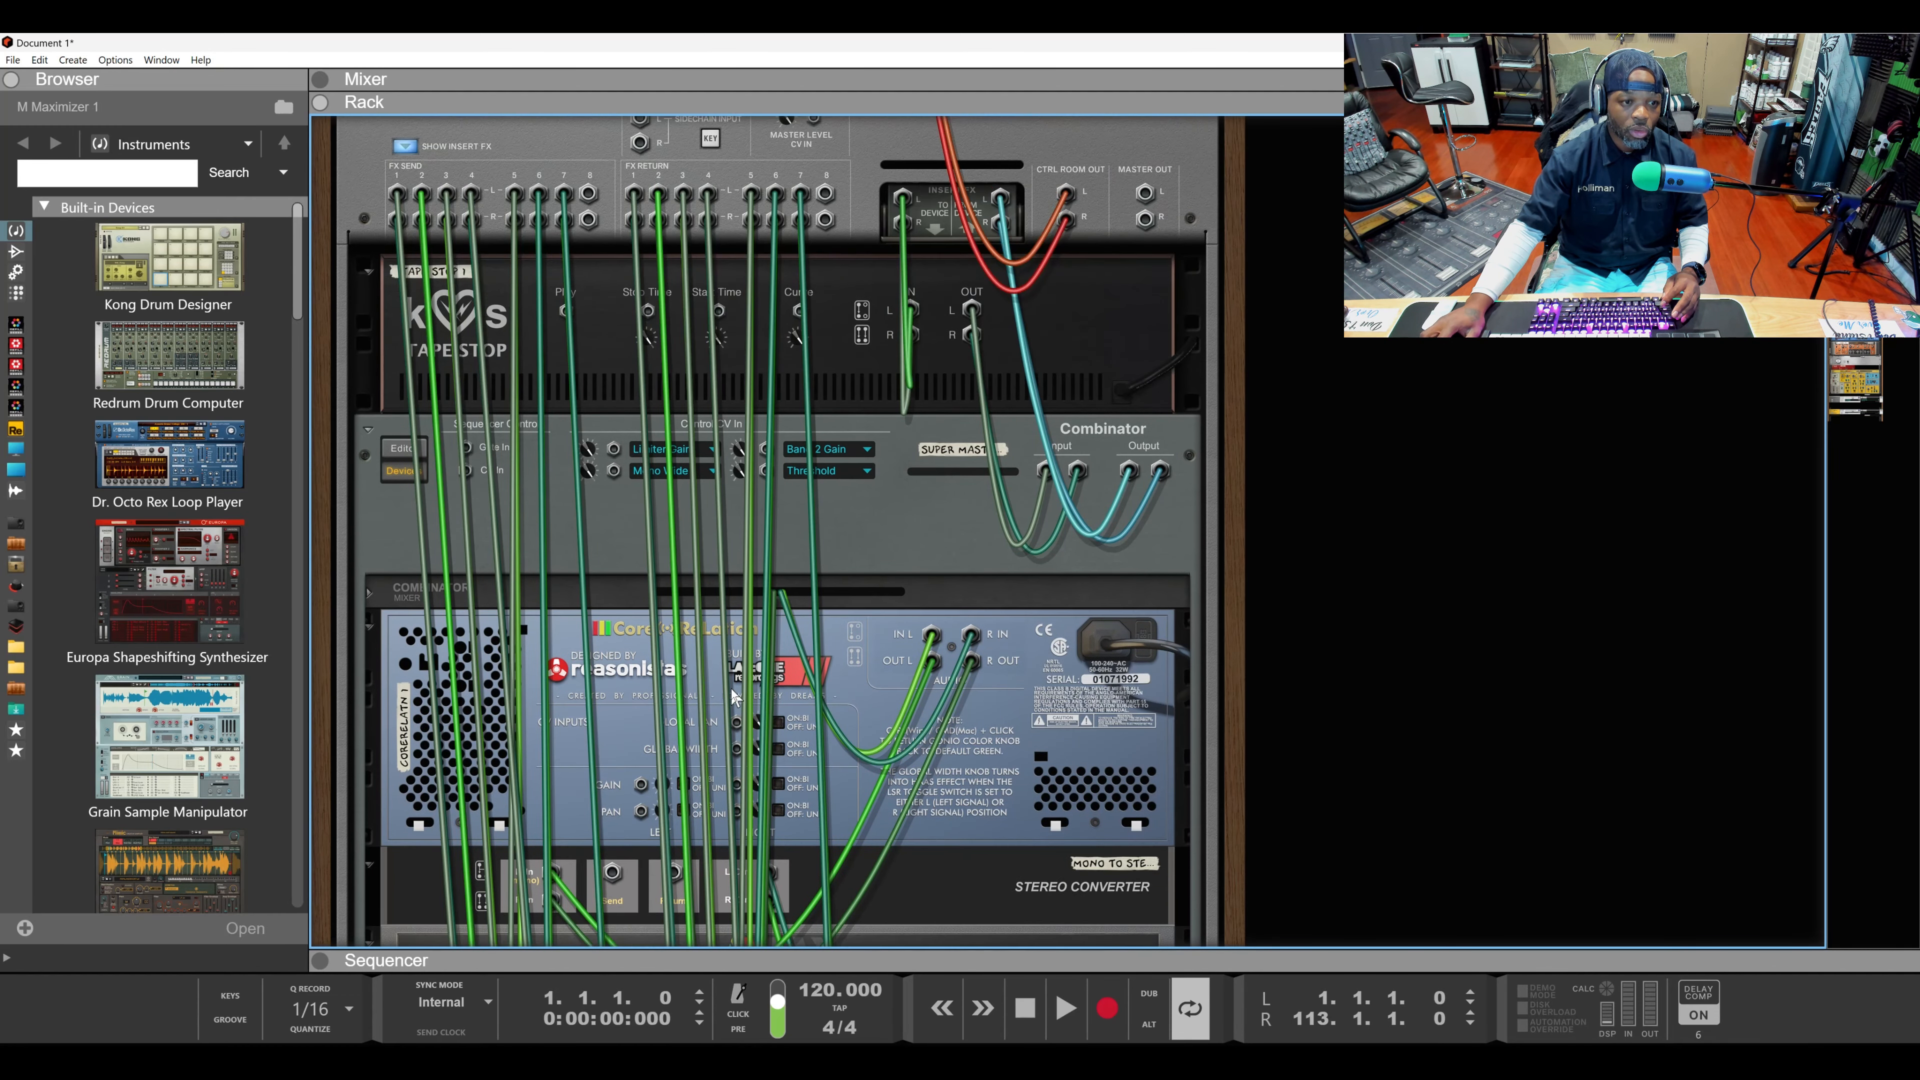
click(370, 593)
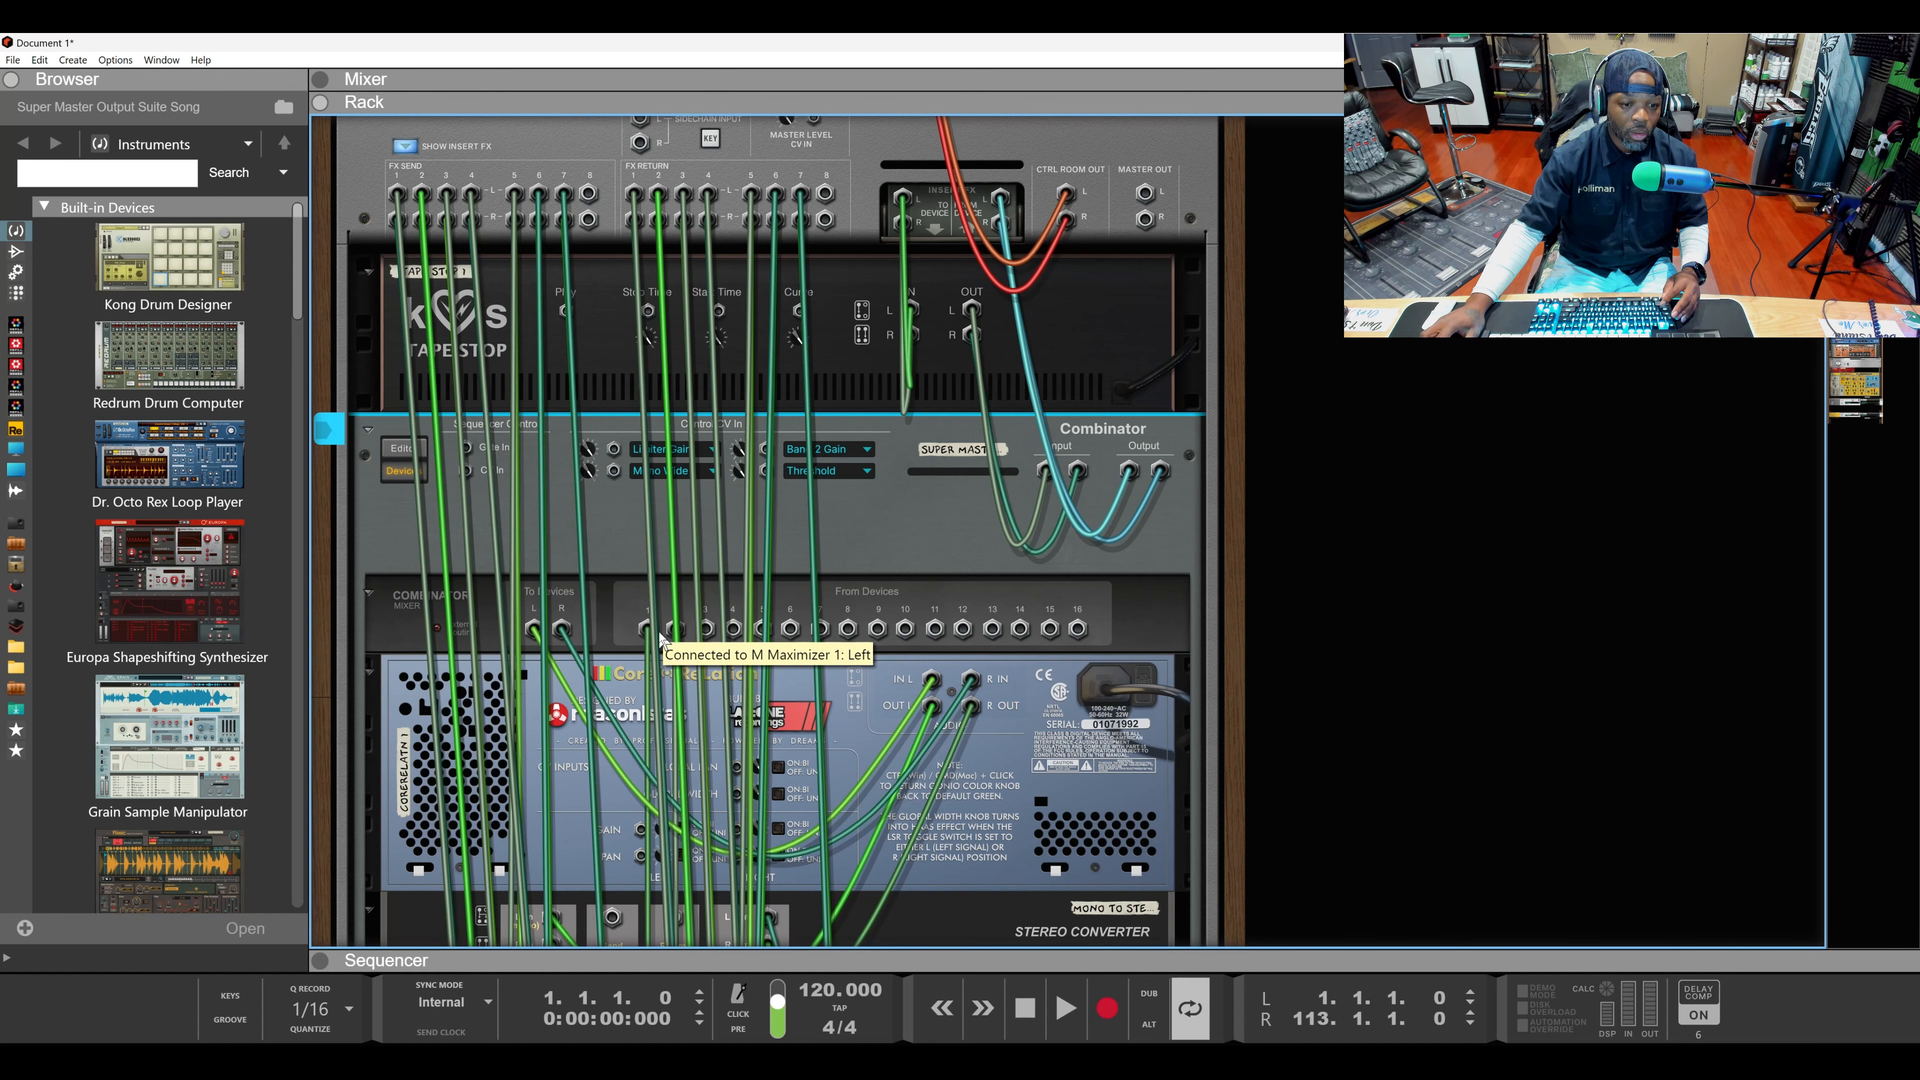
scroll(660, 638, down, 20)
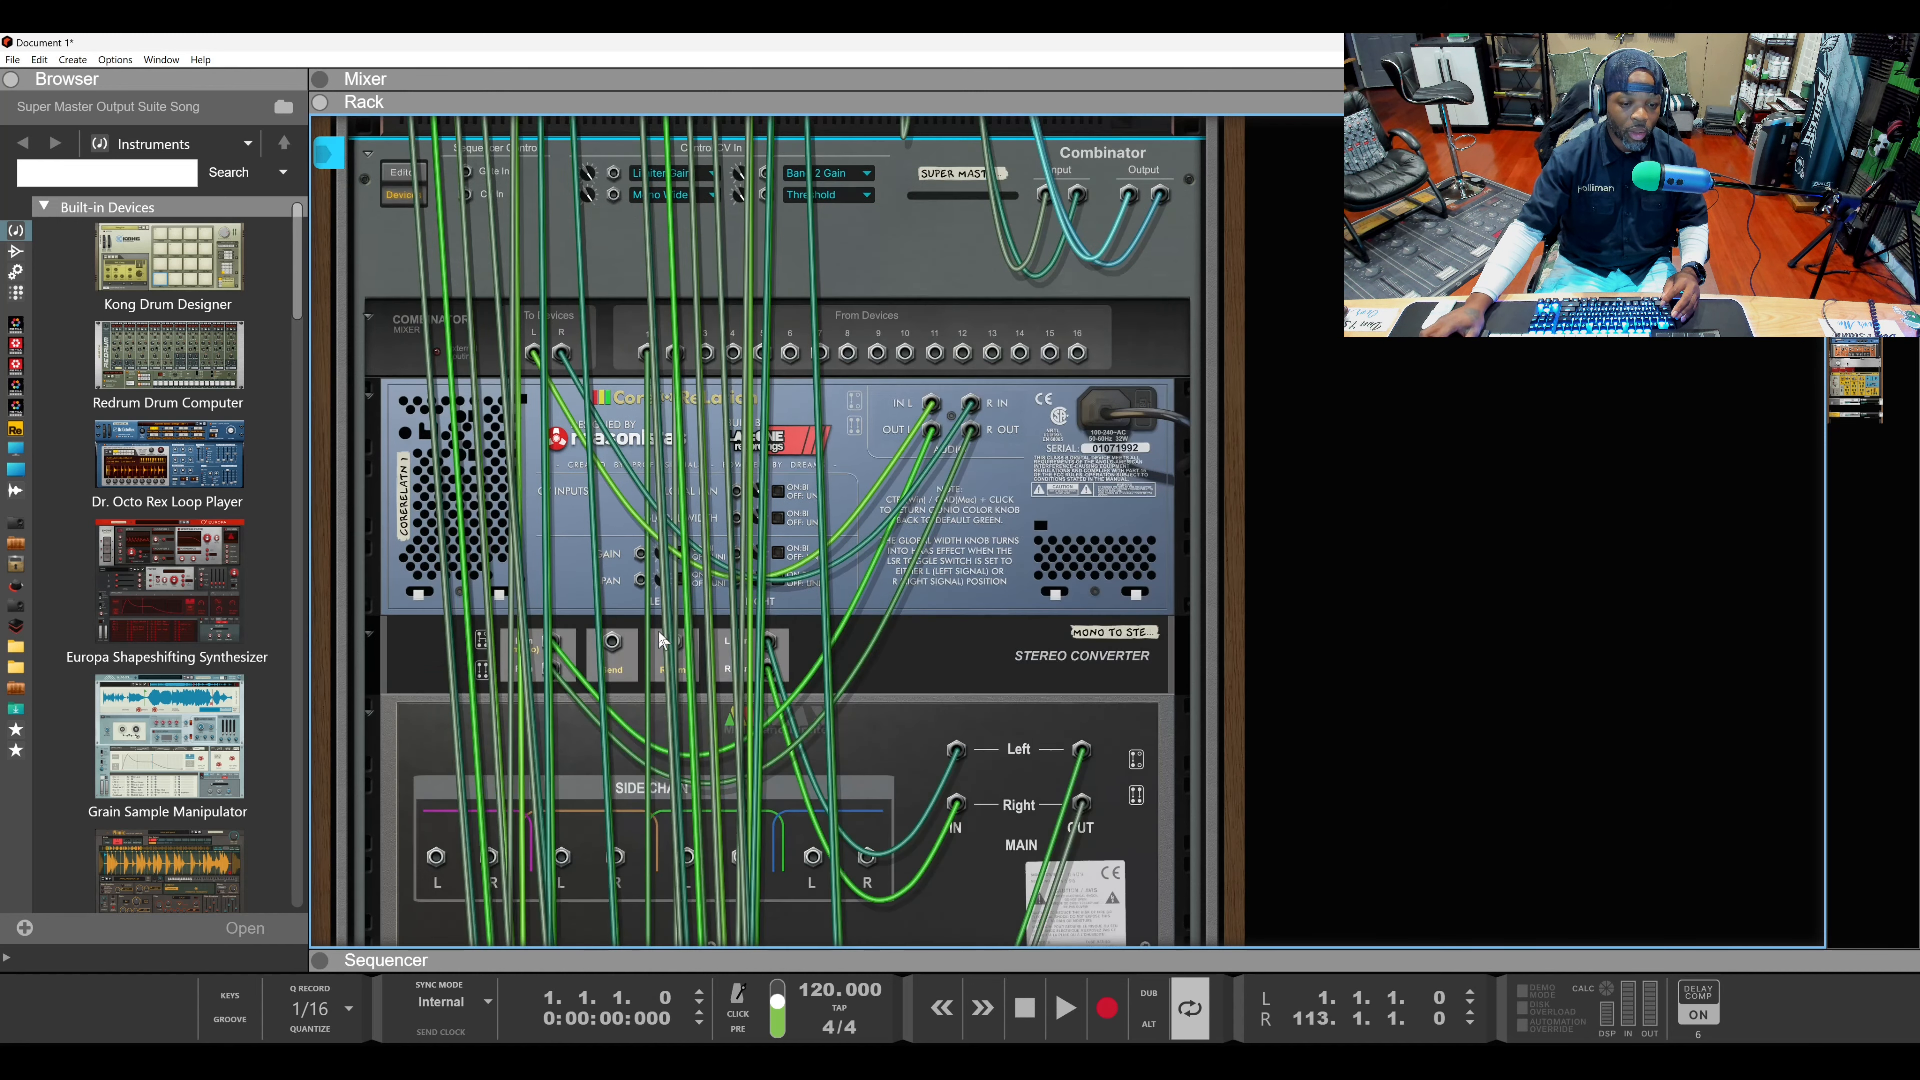
scroll(660, 638, down, 15)
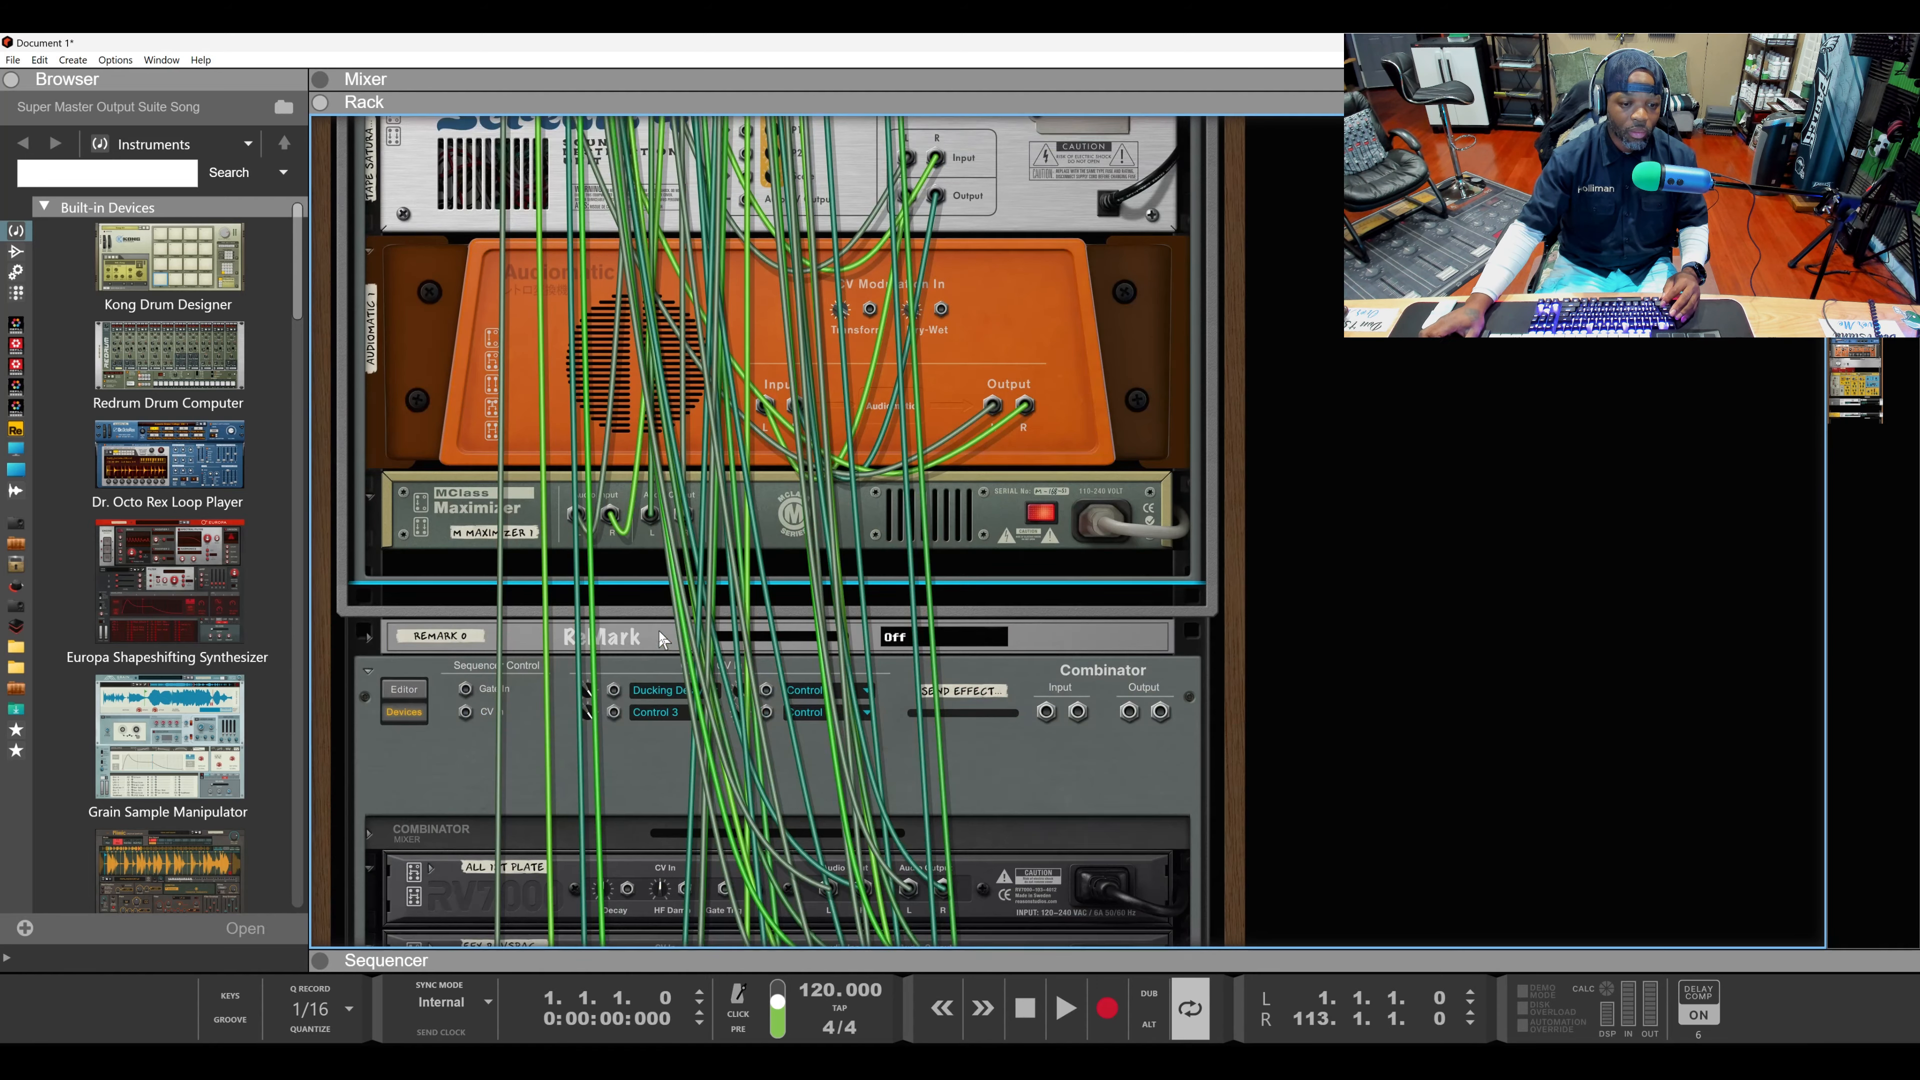
Step: Move the MClass Maximizer above the Audiomatic with its existing cables kept, and compare the rack's rear and front sides
scroll(658, 629, up, 6)
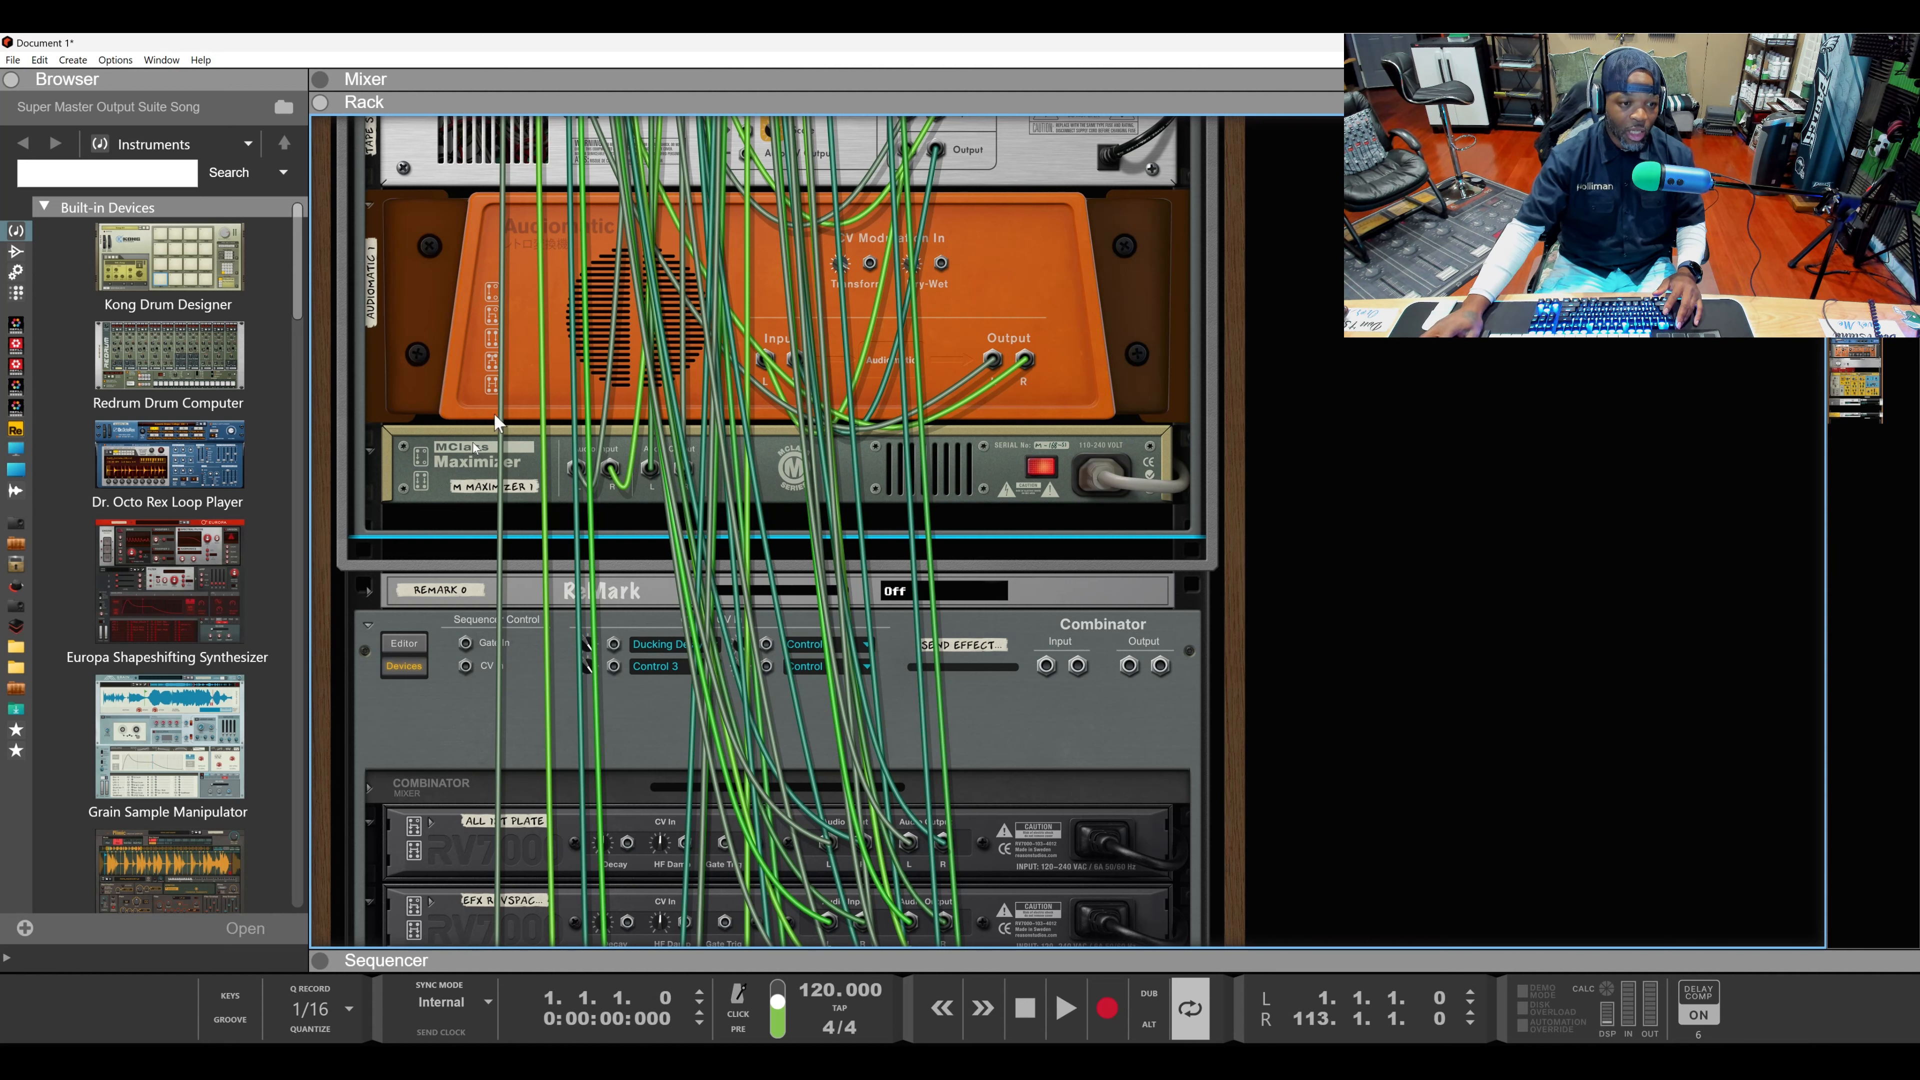
drag(457, 464, 473, 195)
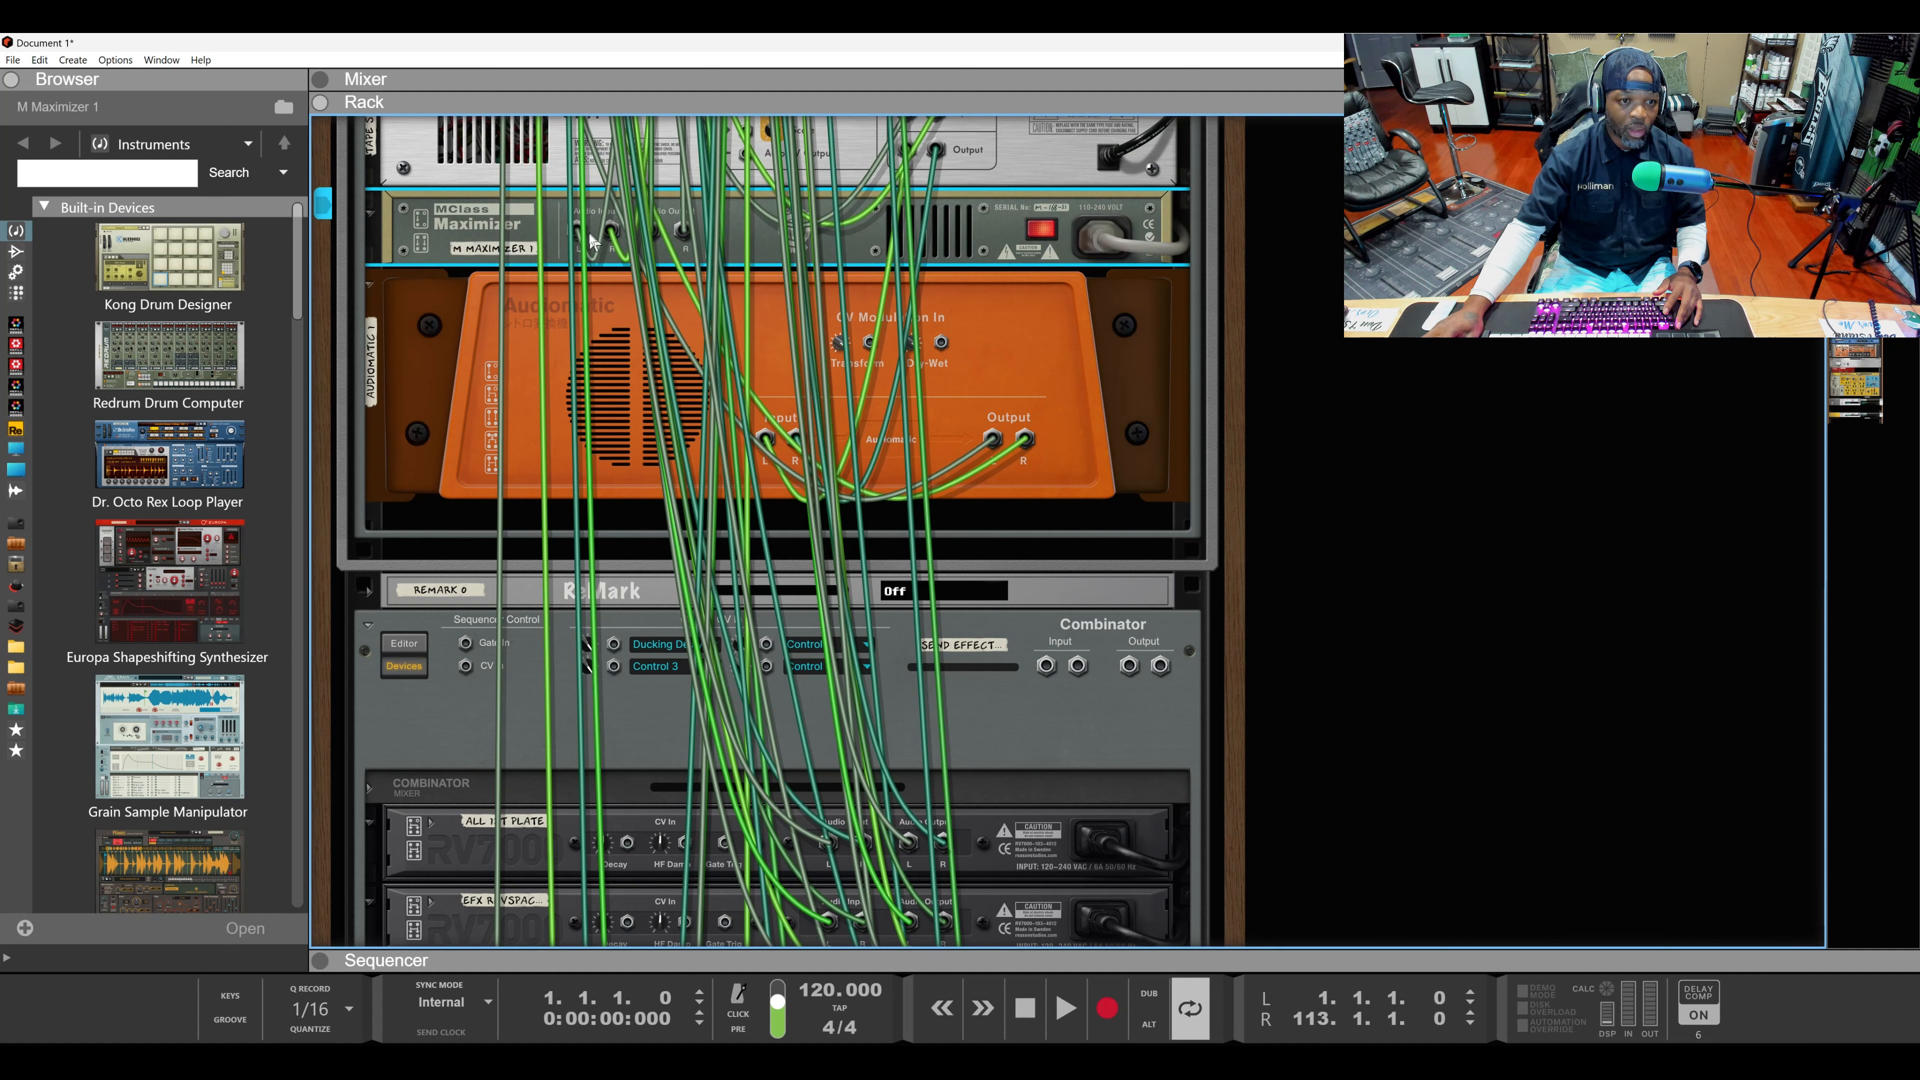
mouse_move(579, 230)
mouse_down()
mouse_move(638, 292)
mouse_move(614, 236)
mouse_up()
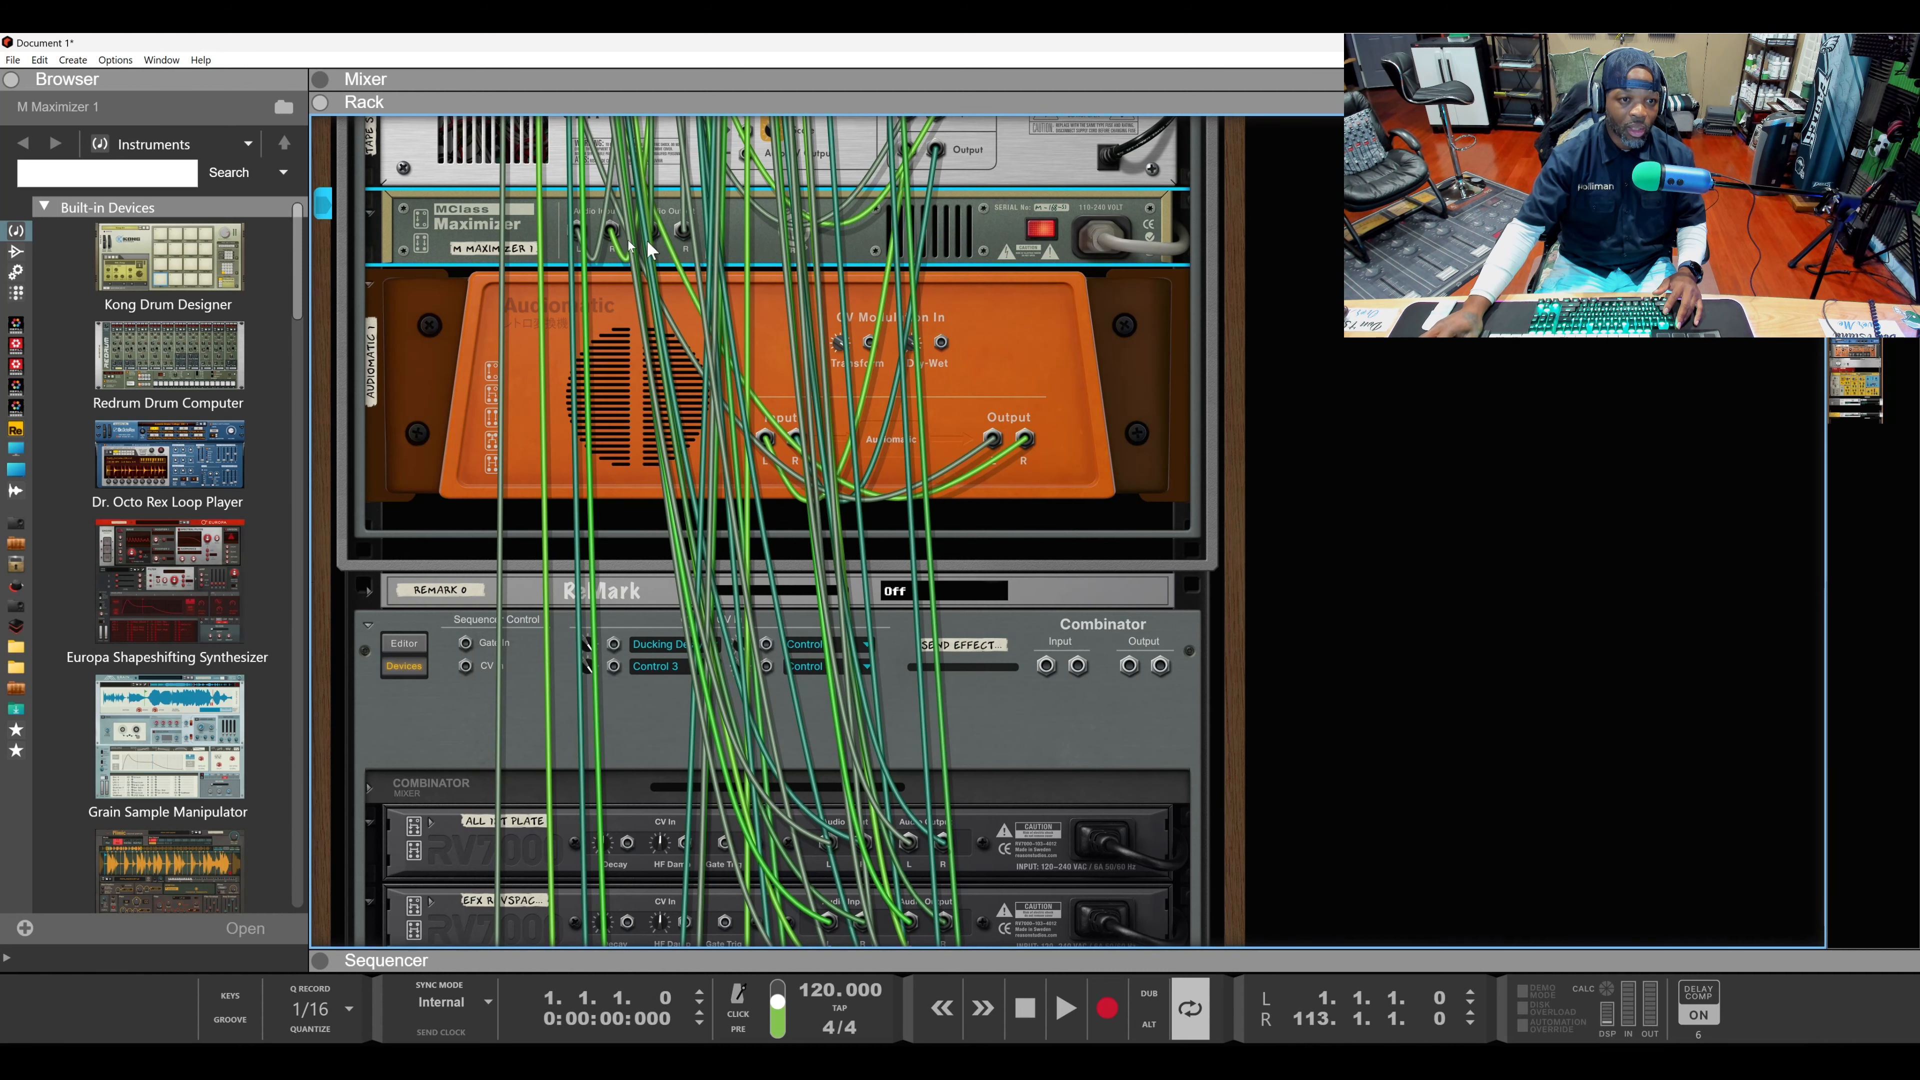
scroll(619, 300, up, 5)
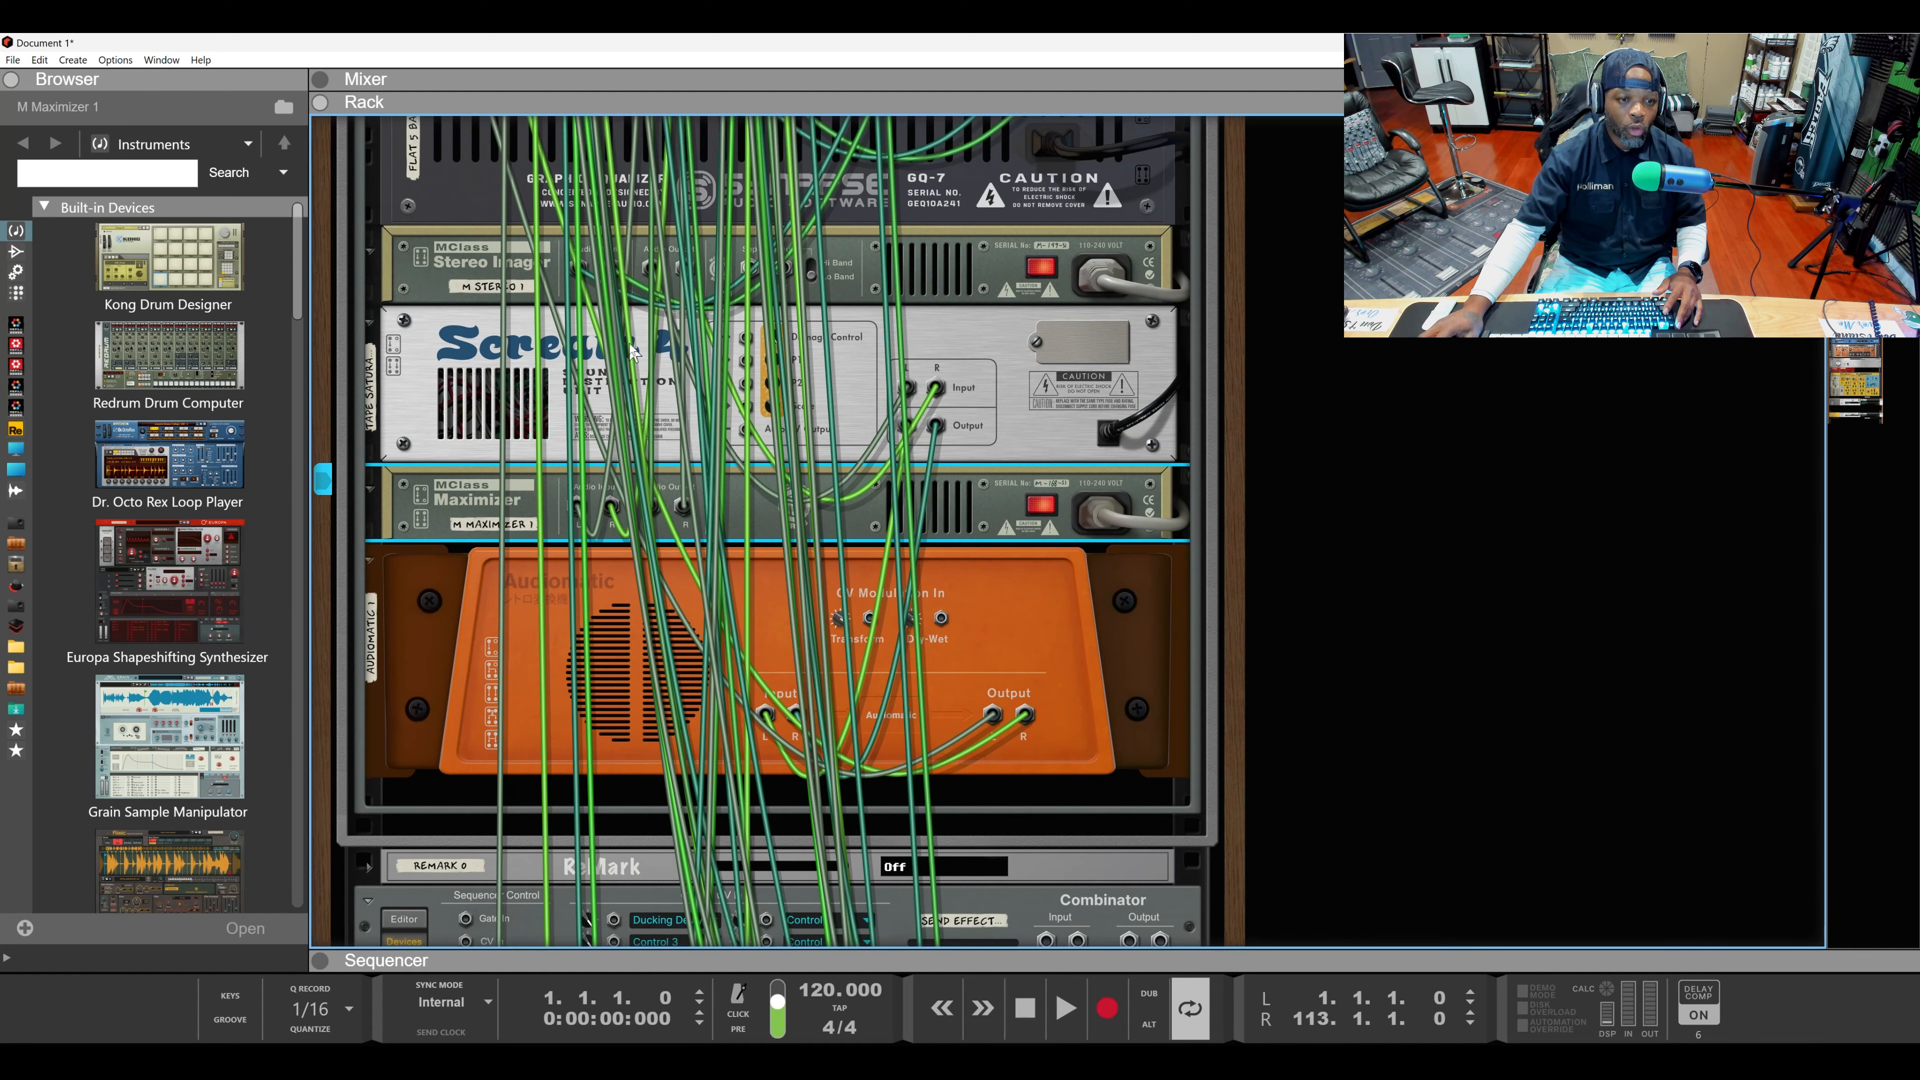
key(Tab)
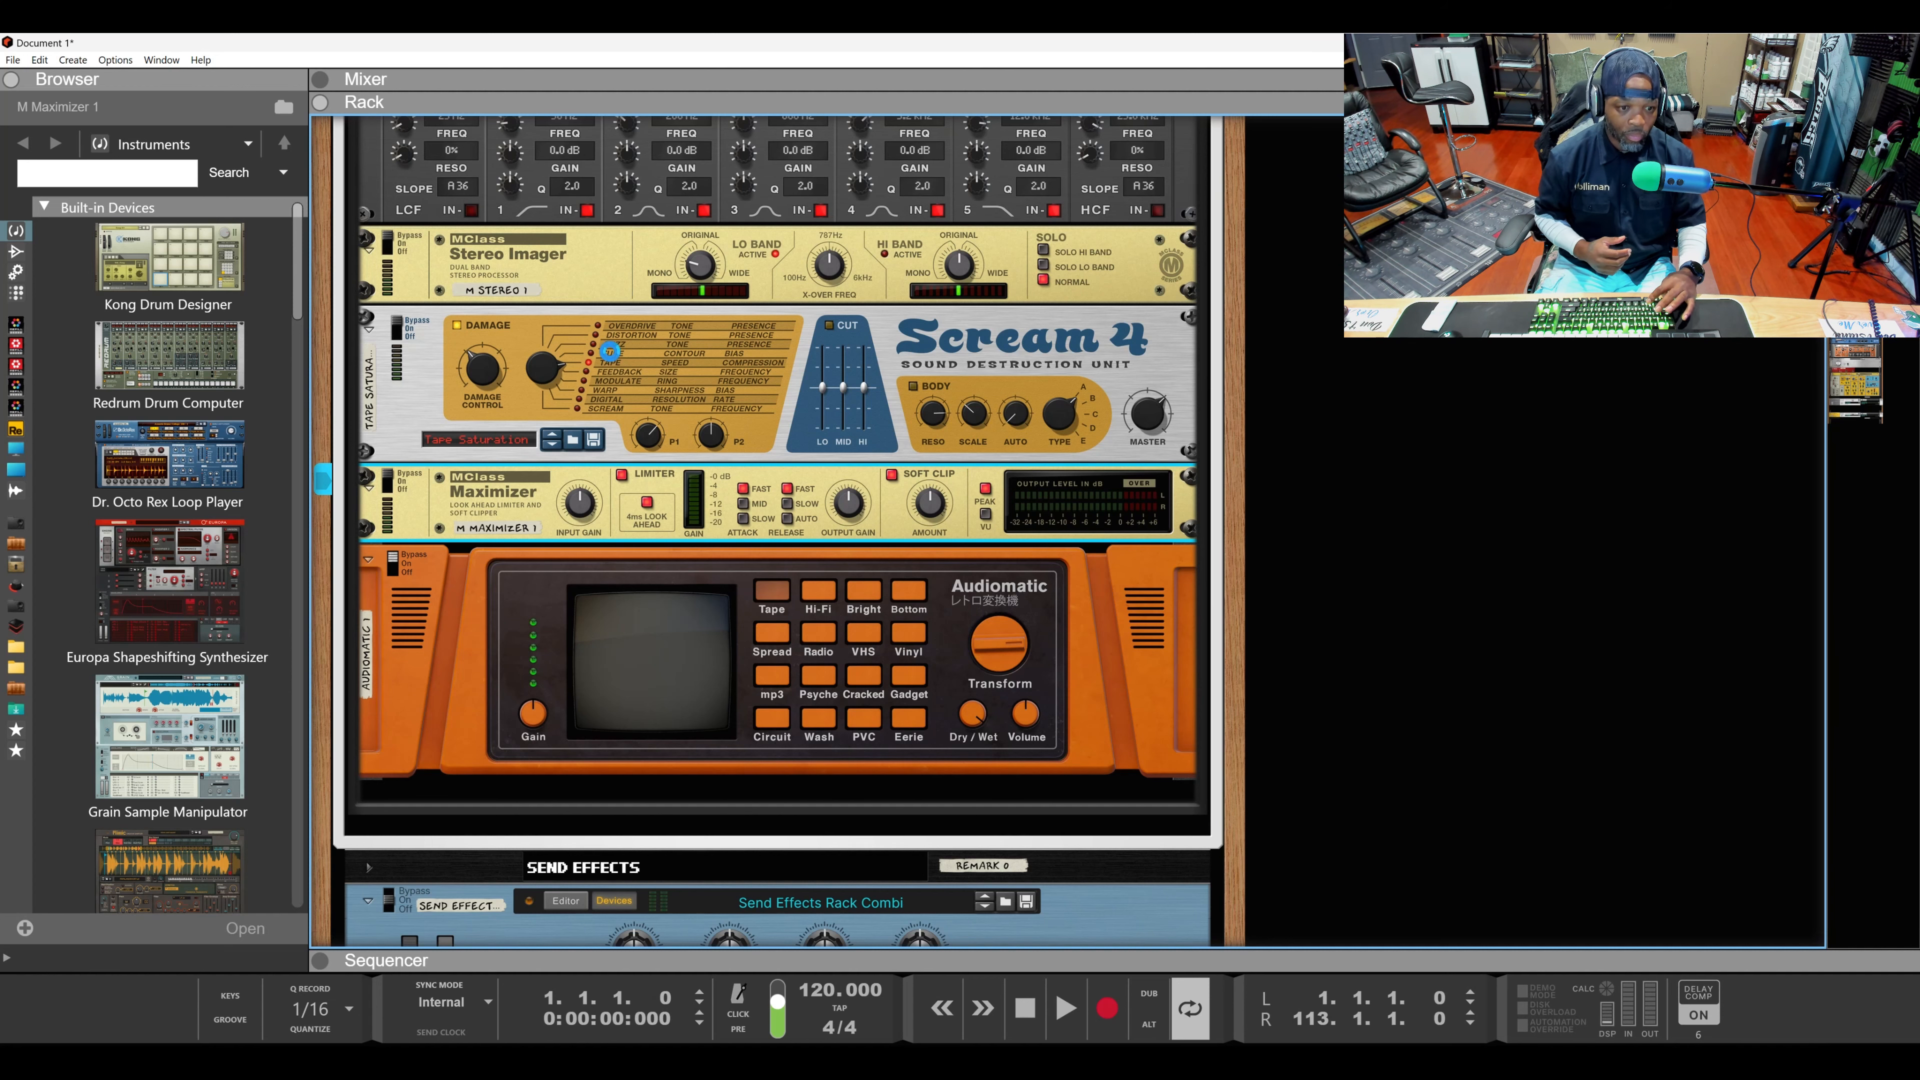
key(Tab)
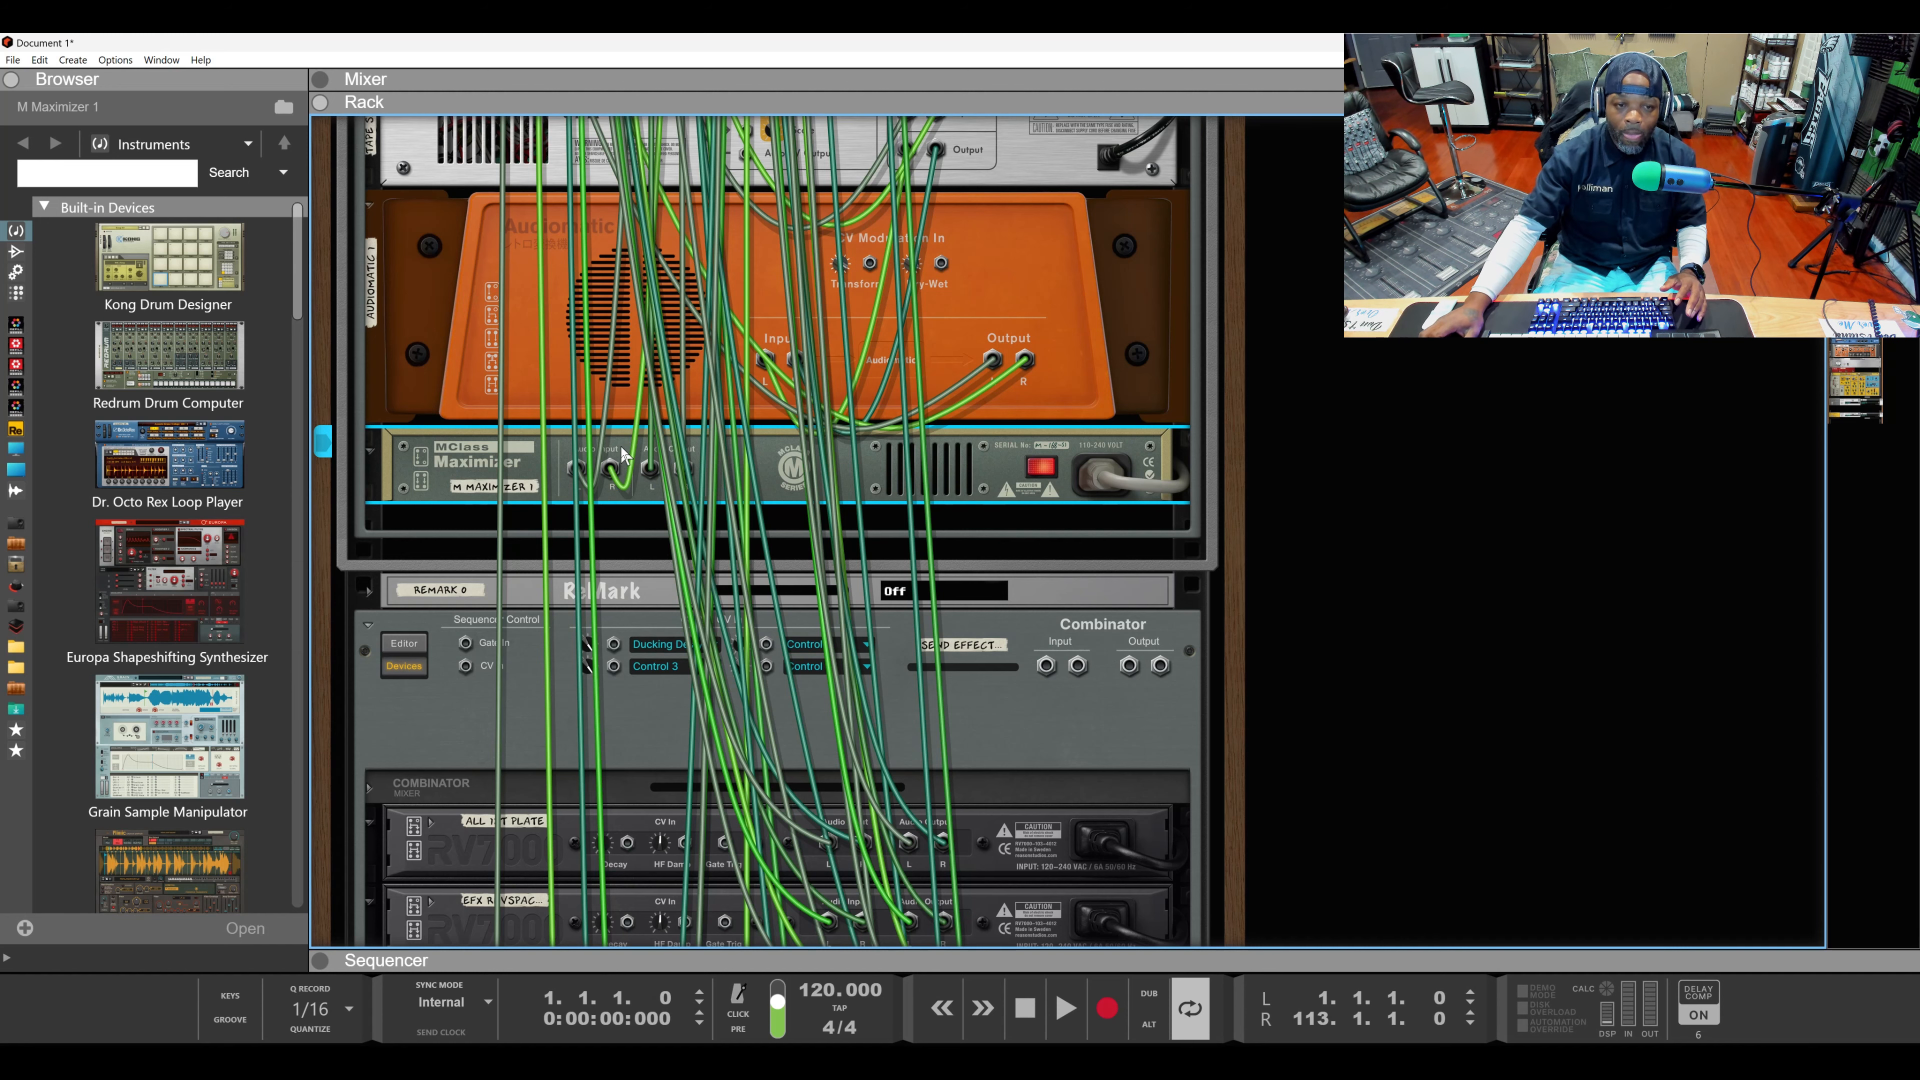
Step: Inspect the Audiomatic's output and input cables and compare them with the wiring of the MClass Maximizer below
scroll(623, 441, up, 3)
drag(992, 588, 1024, 822)
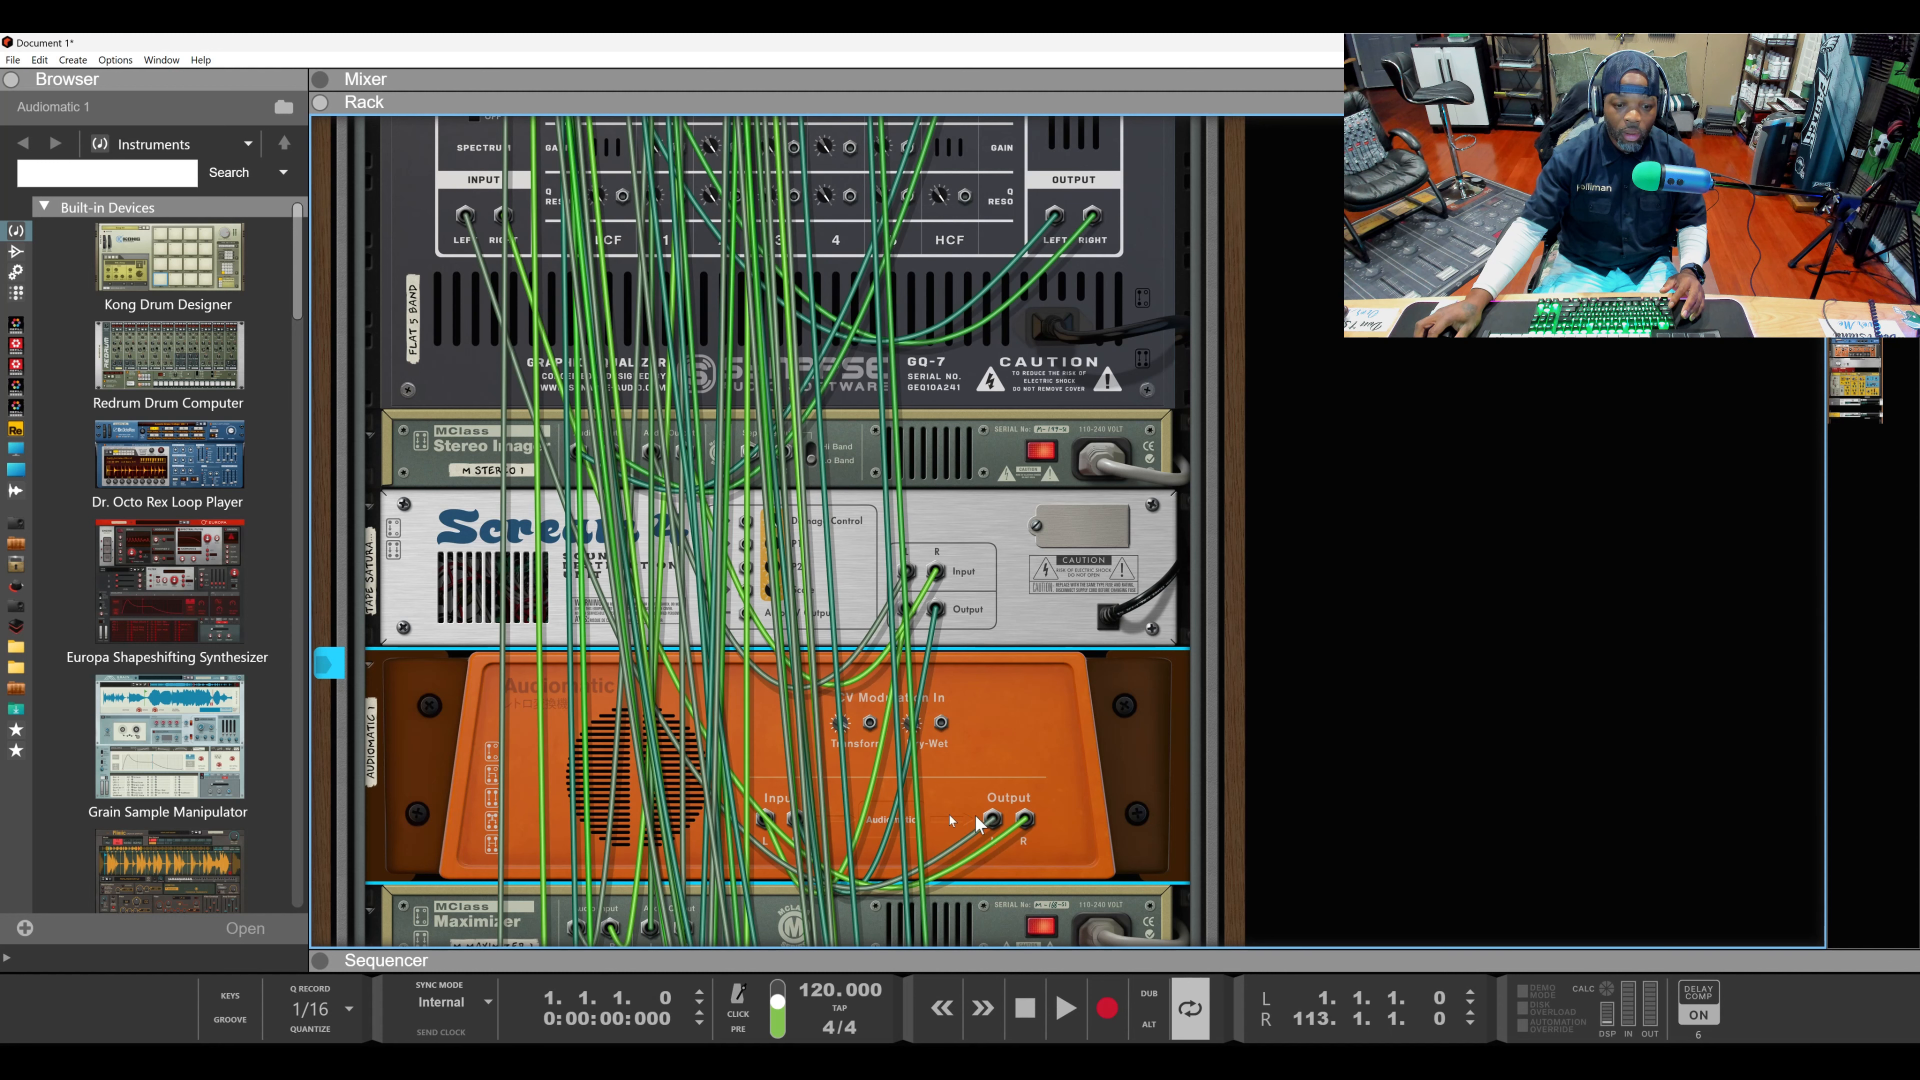
mouse_move(767, 822)
mouse_down()
mouse_move(793, 858)
mouse_move(839, 718)
mouse_move(809, 620)
mouse_move(831, 756)
mouse_move(775, 825)
mouse_up()
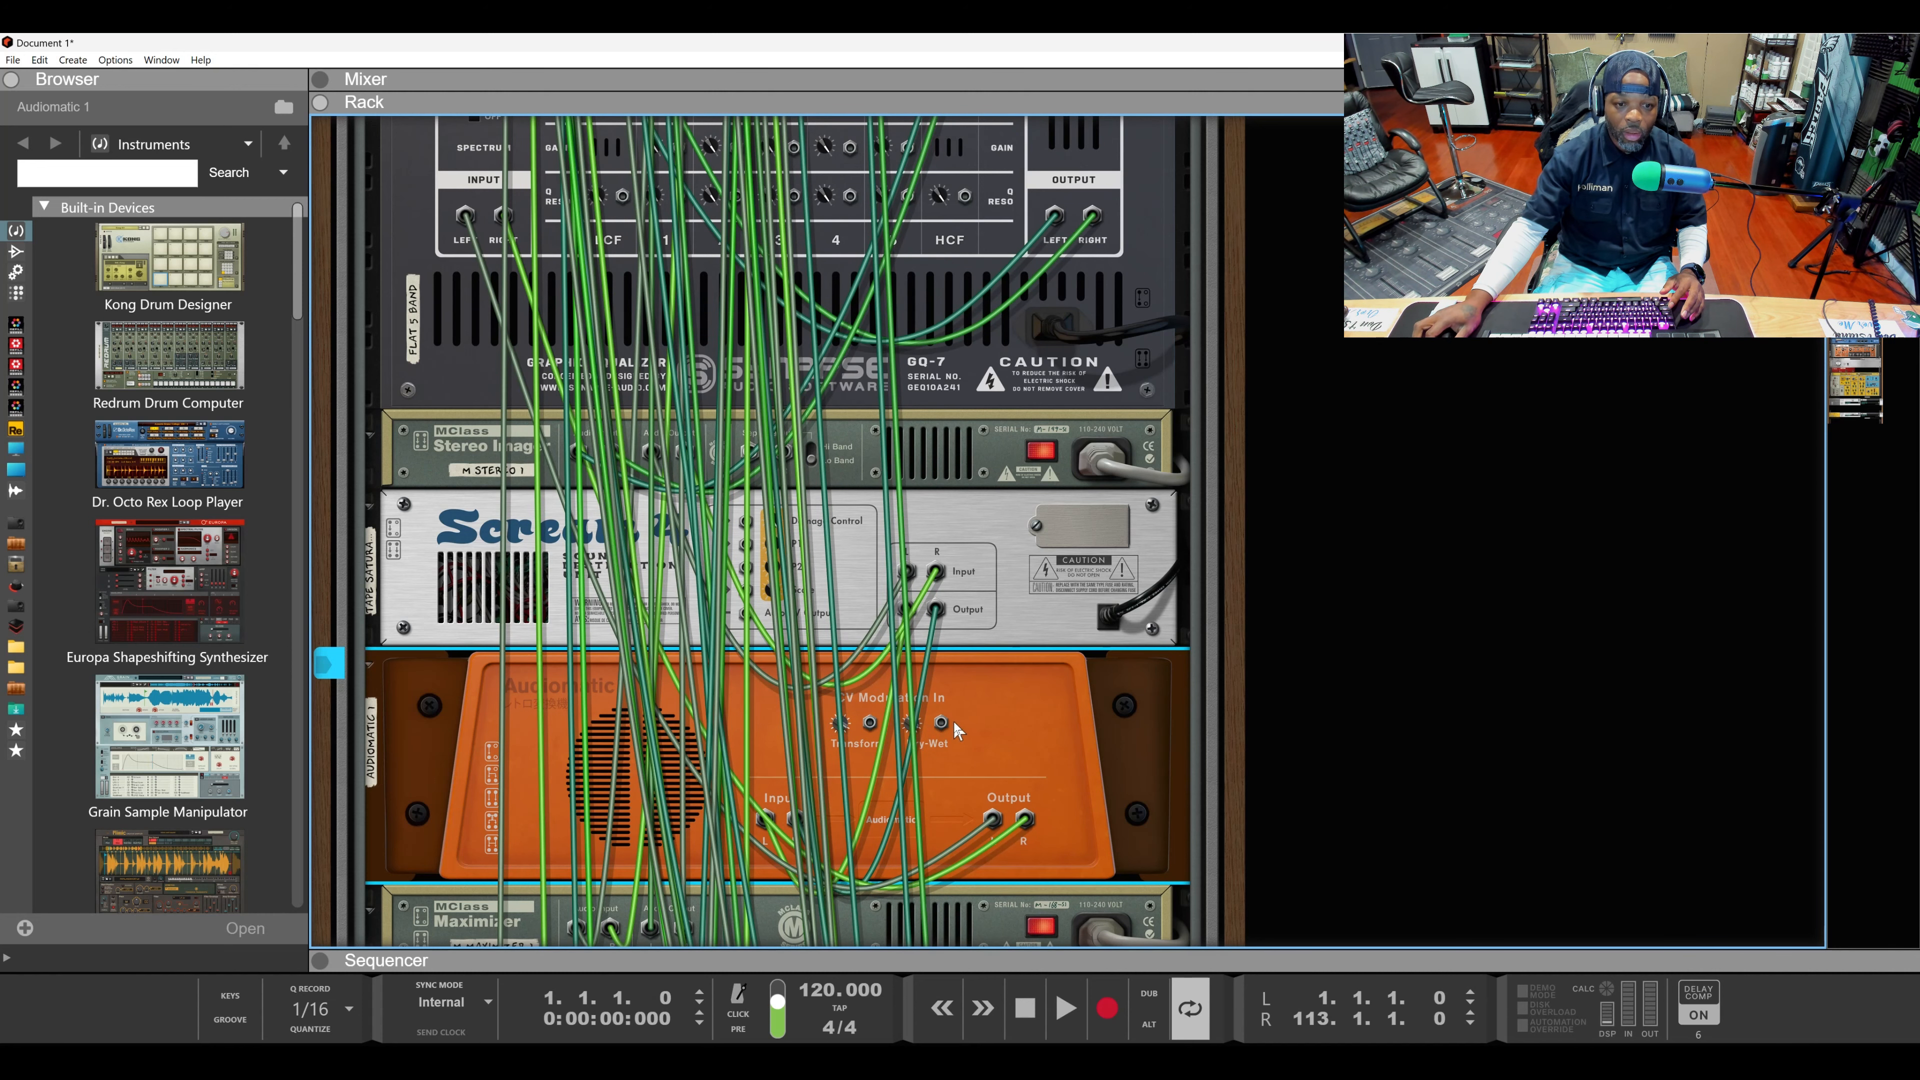
scroll(952, 720, down, 3)
scroll(952, 720, up, 2)
scroll(952, 719, down, 3)
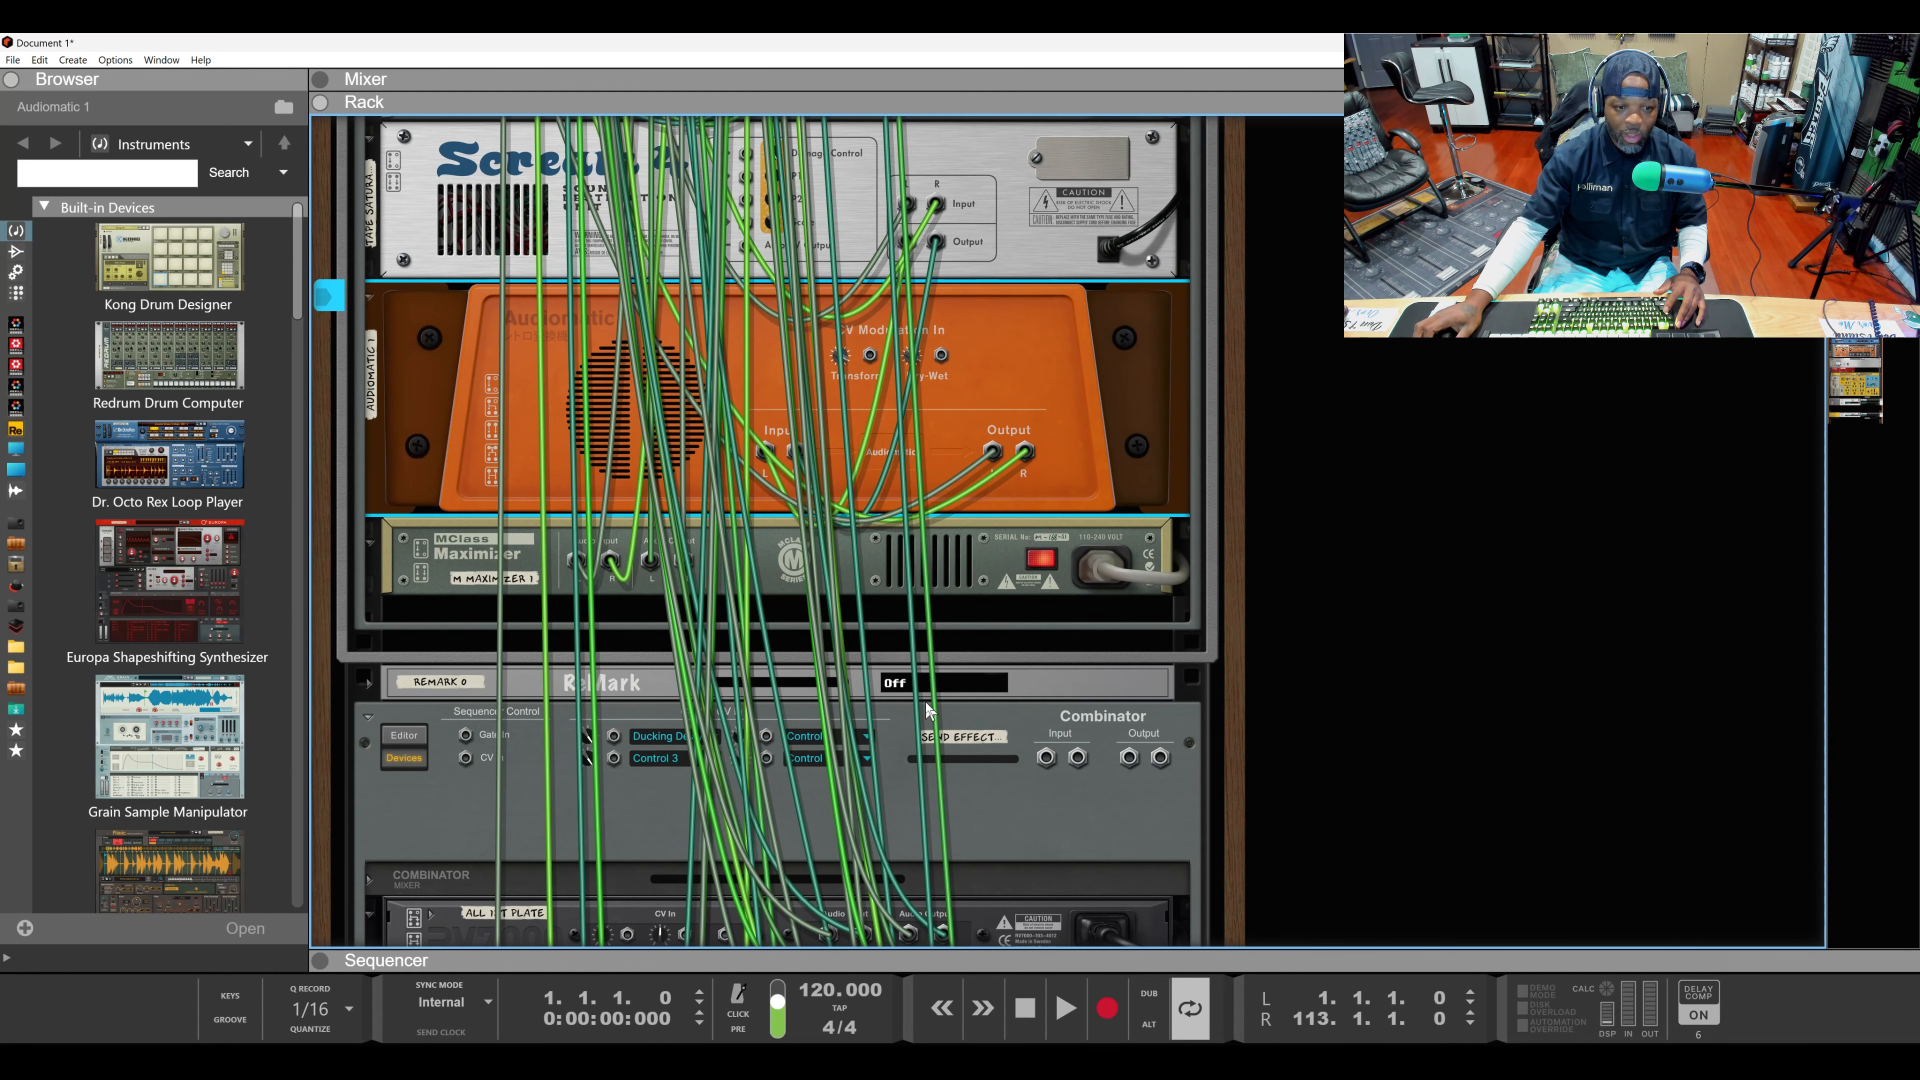
scroll(929, 709, up, 1)
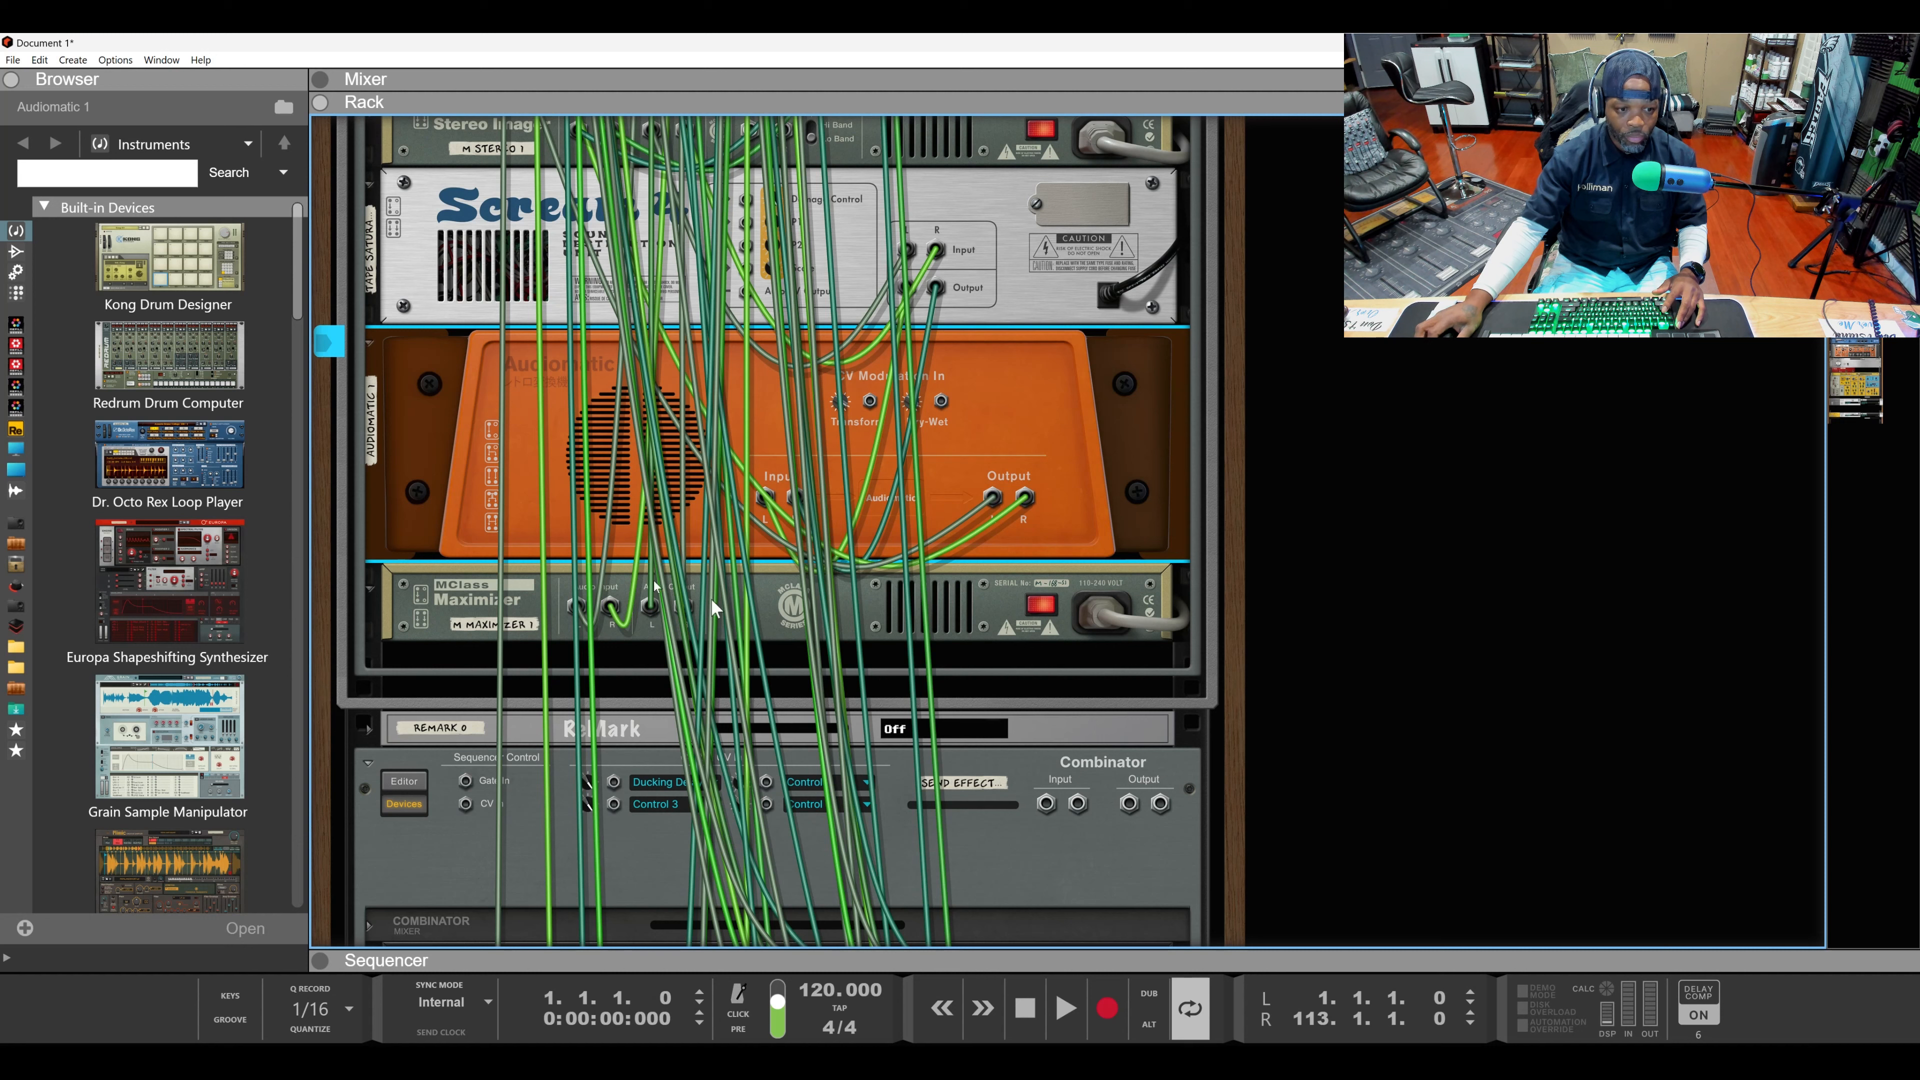
Step: Try re-dropping the MClass Maximizer directly below the Audiomatic with automatic cable rerouting, and undo that change
shift+click(456, 611)
mouse_move(456, 611)
mouse_down()
mouse_move(456, 636)
mouse_move(463, 605)
mouse_up()
click(463, 490)
click(462, 611)
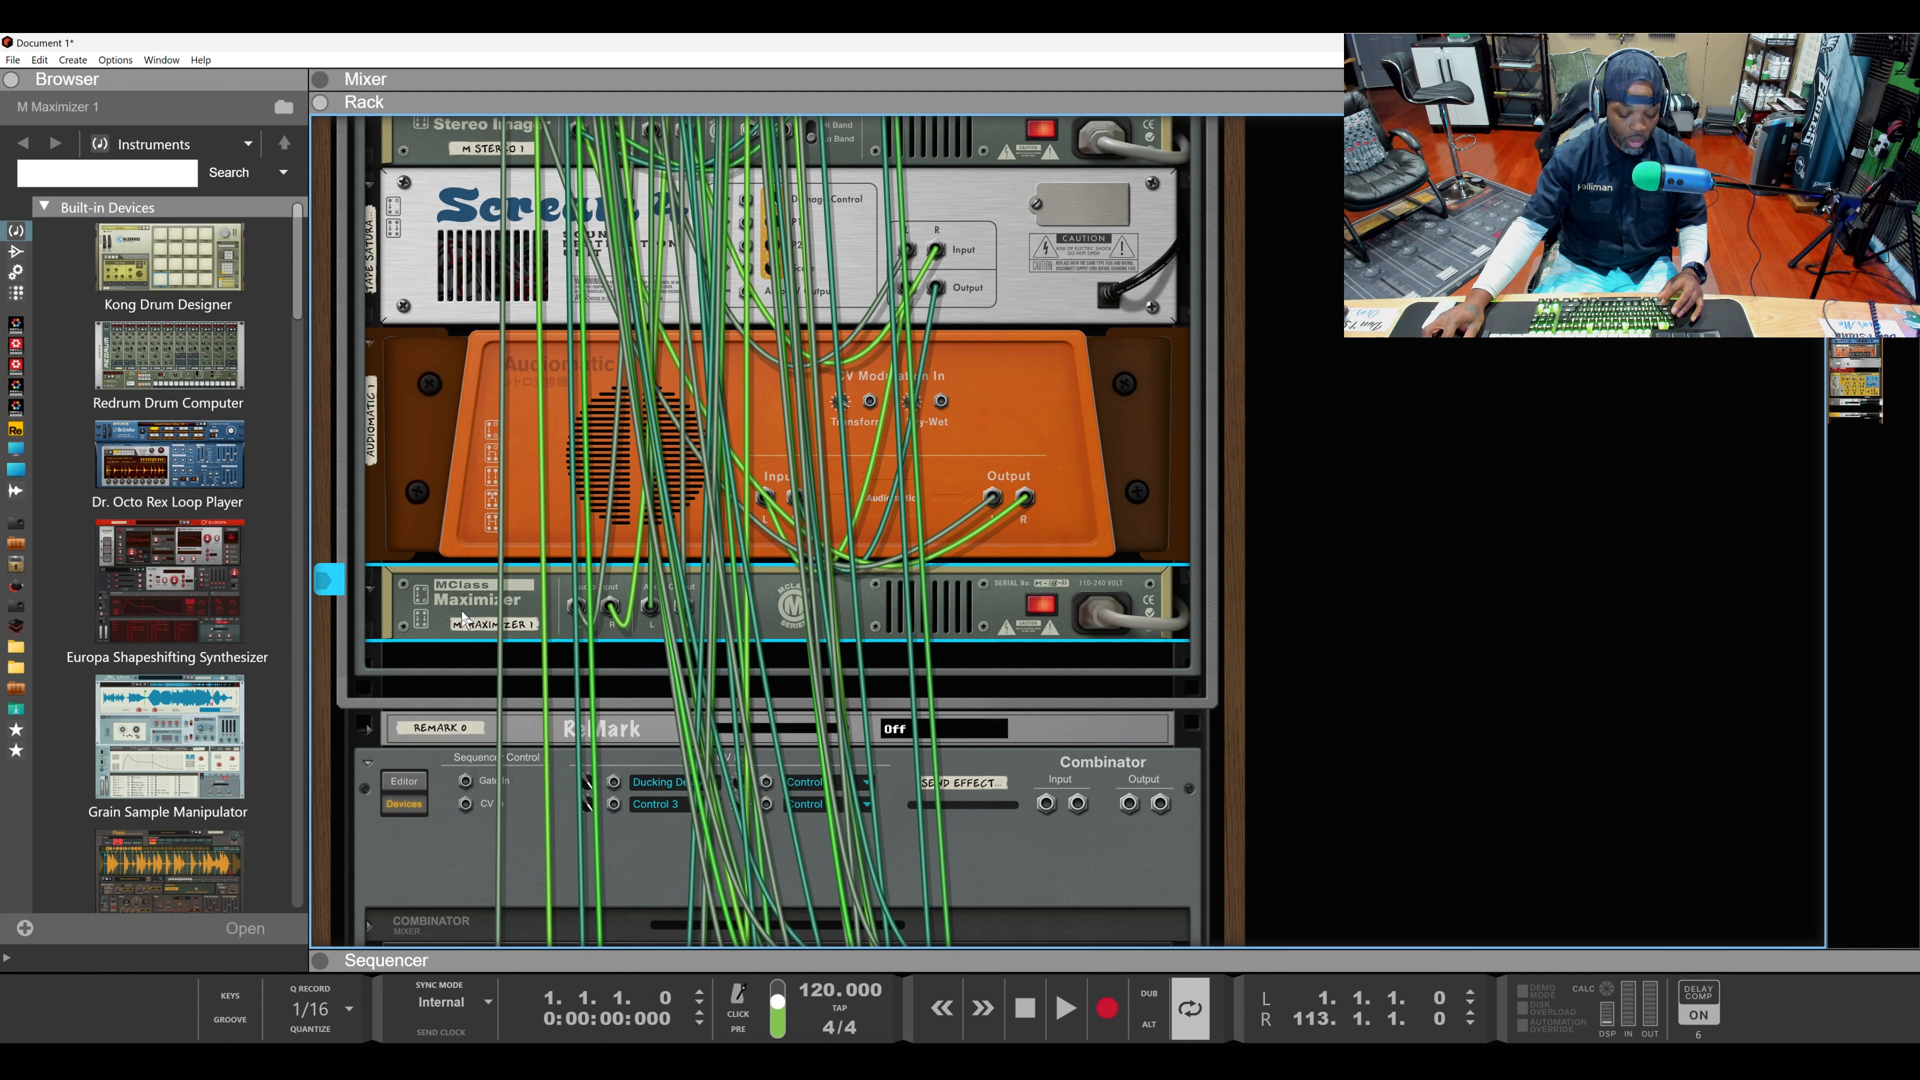
mouse_move(462, 616)
mouse_down()
mouse_move(467, 530)
mouse_move(471, 591)
mouse_up()
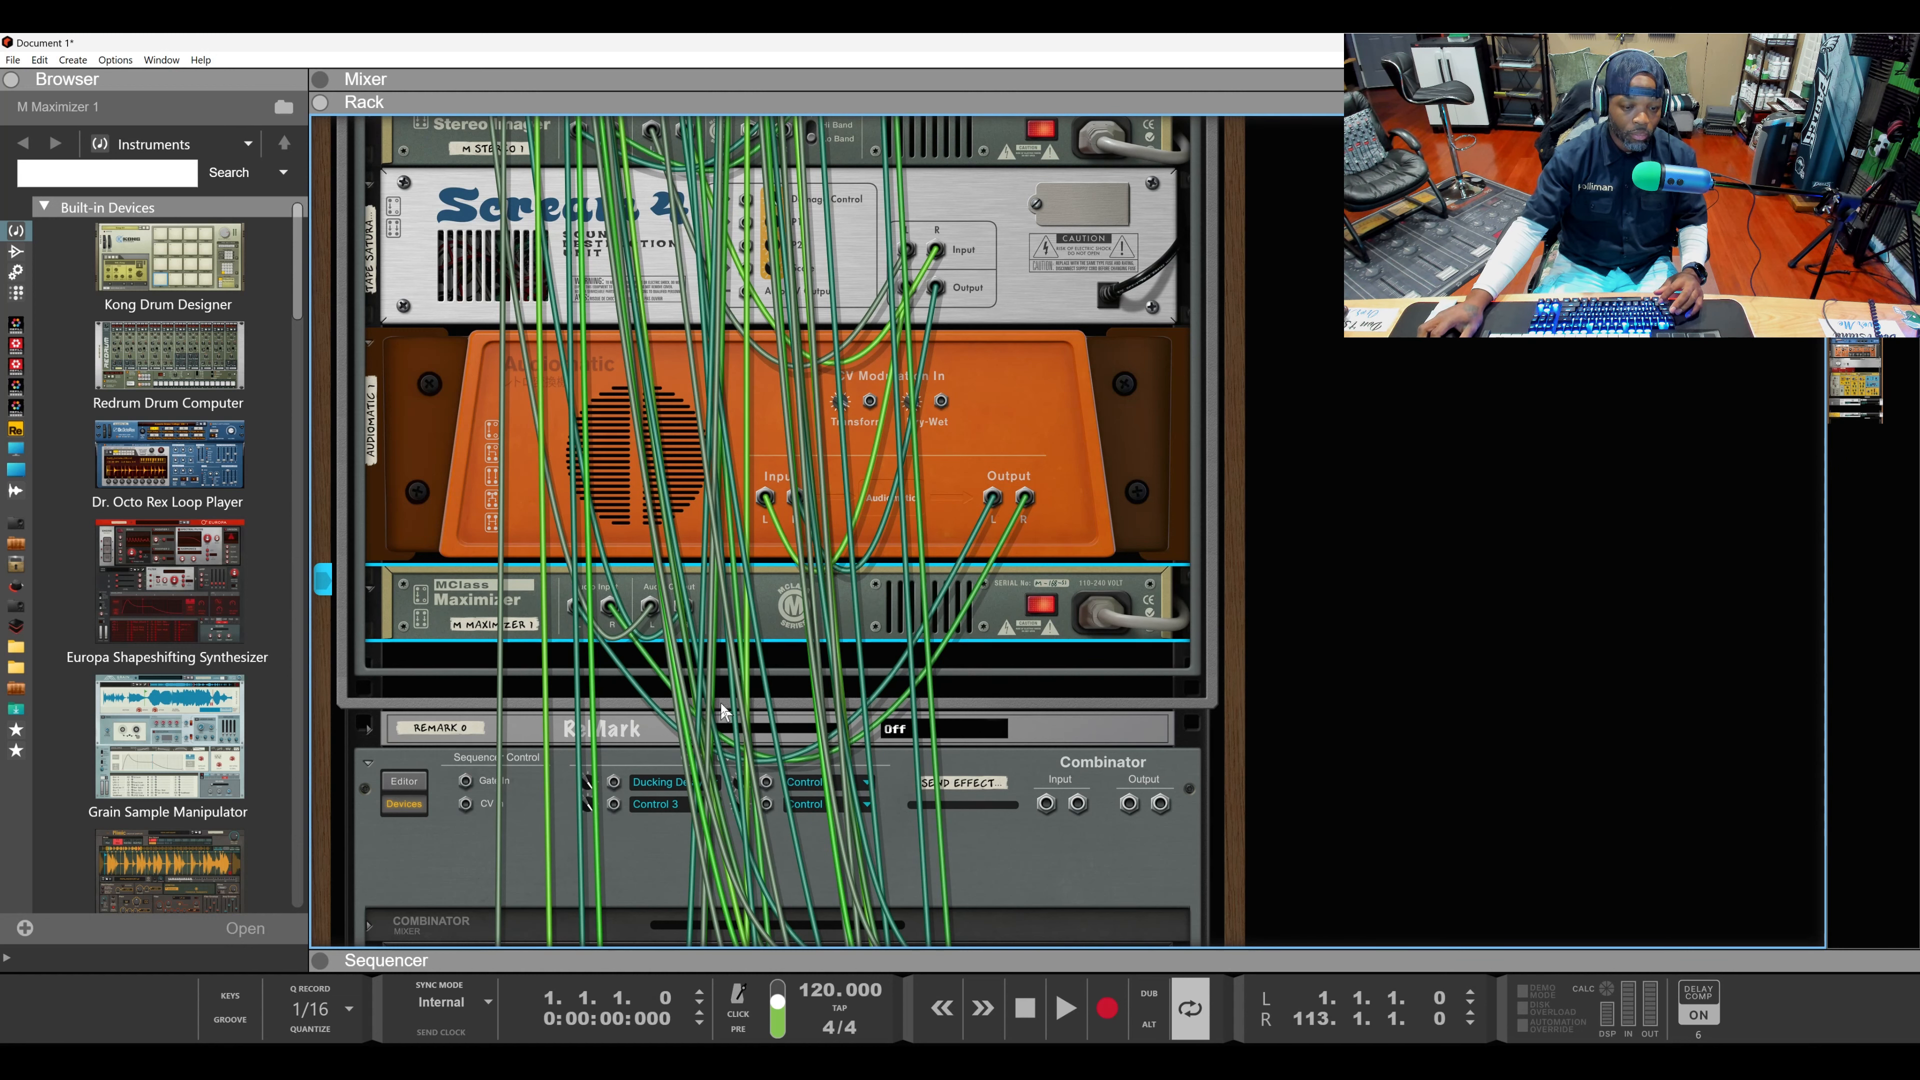
key(ctrl+z)
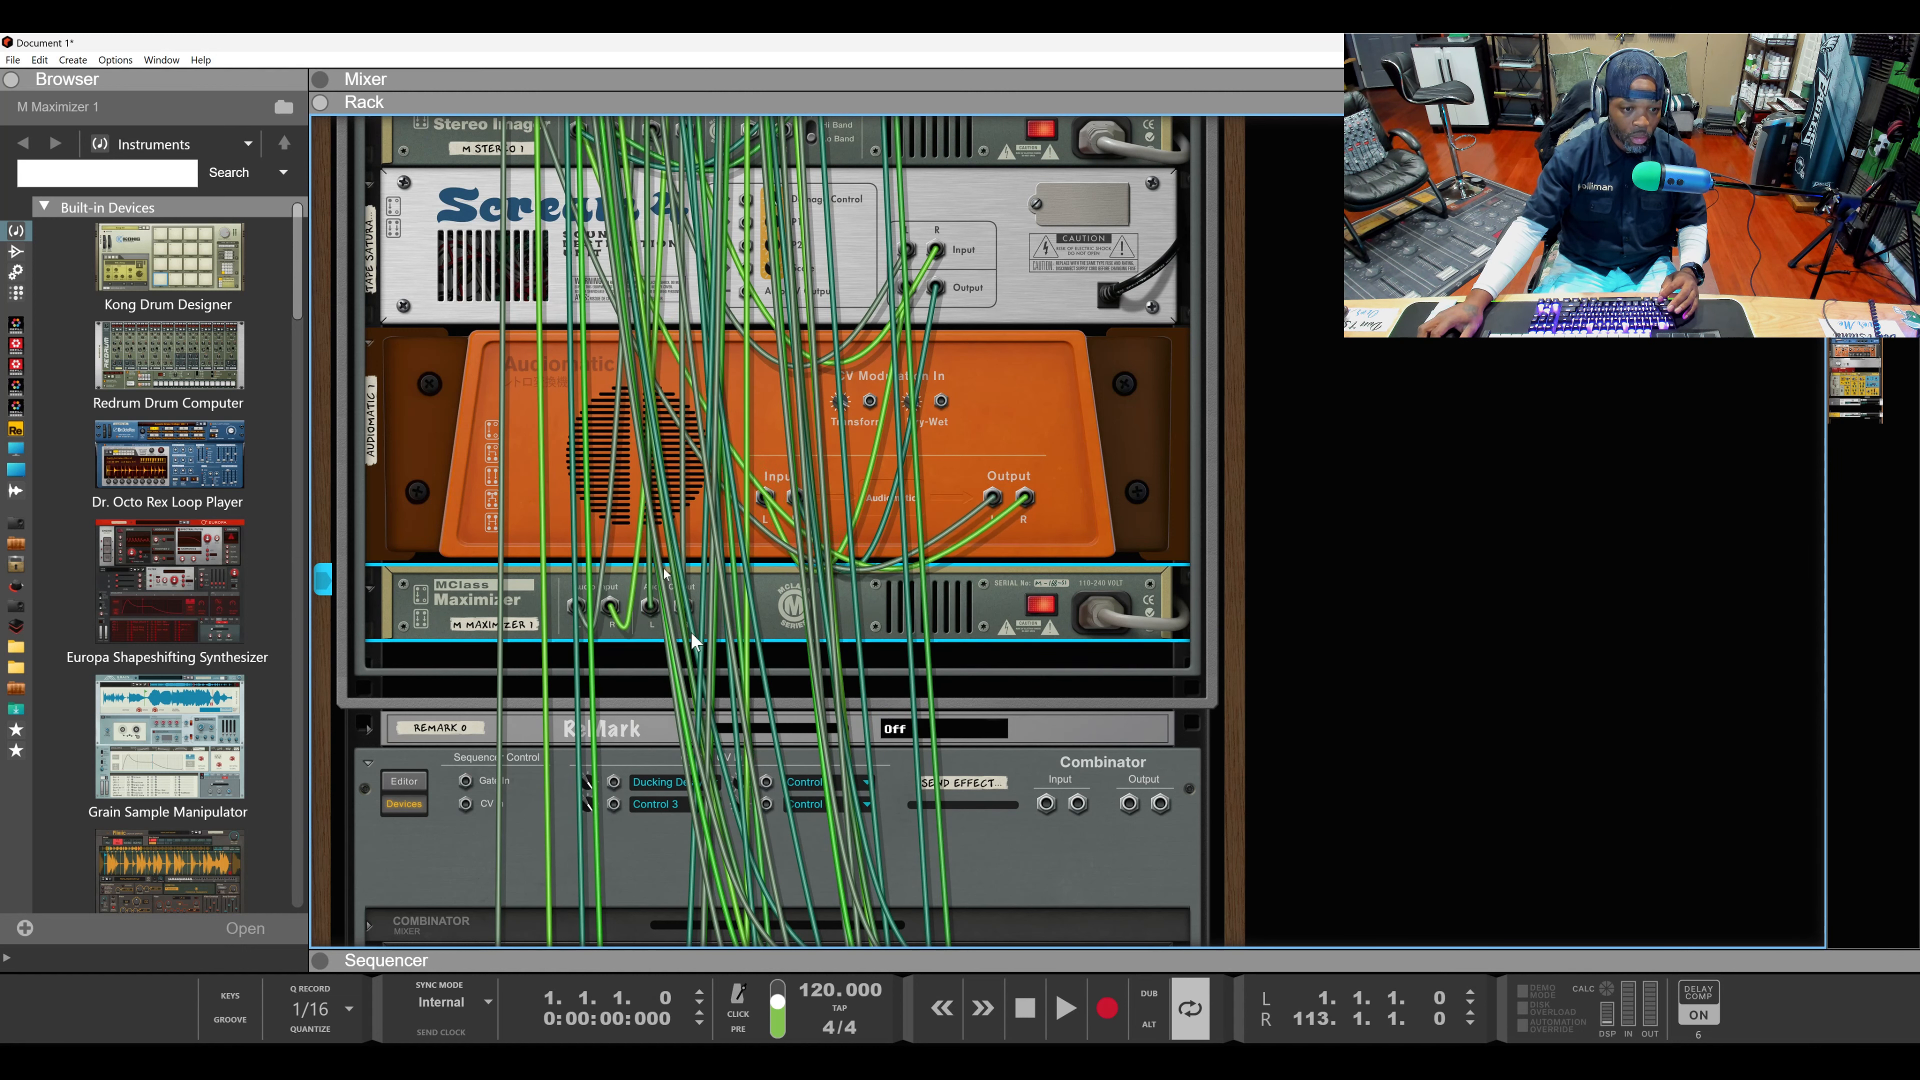
Step: Reroute the MClass Maximizer automatically at the end of the chain so that the Audiomatic's outputs feed its inputs
scroll(643, 414, up, 4)
scroll(642, 415, up, 5)
scroll(643, 415, down, 9)
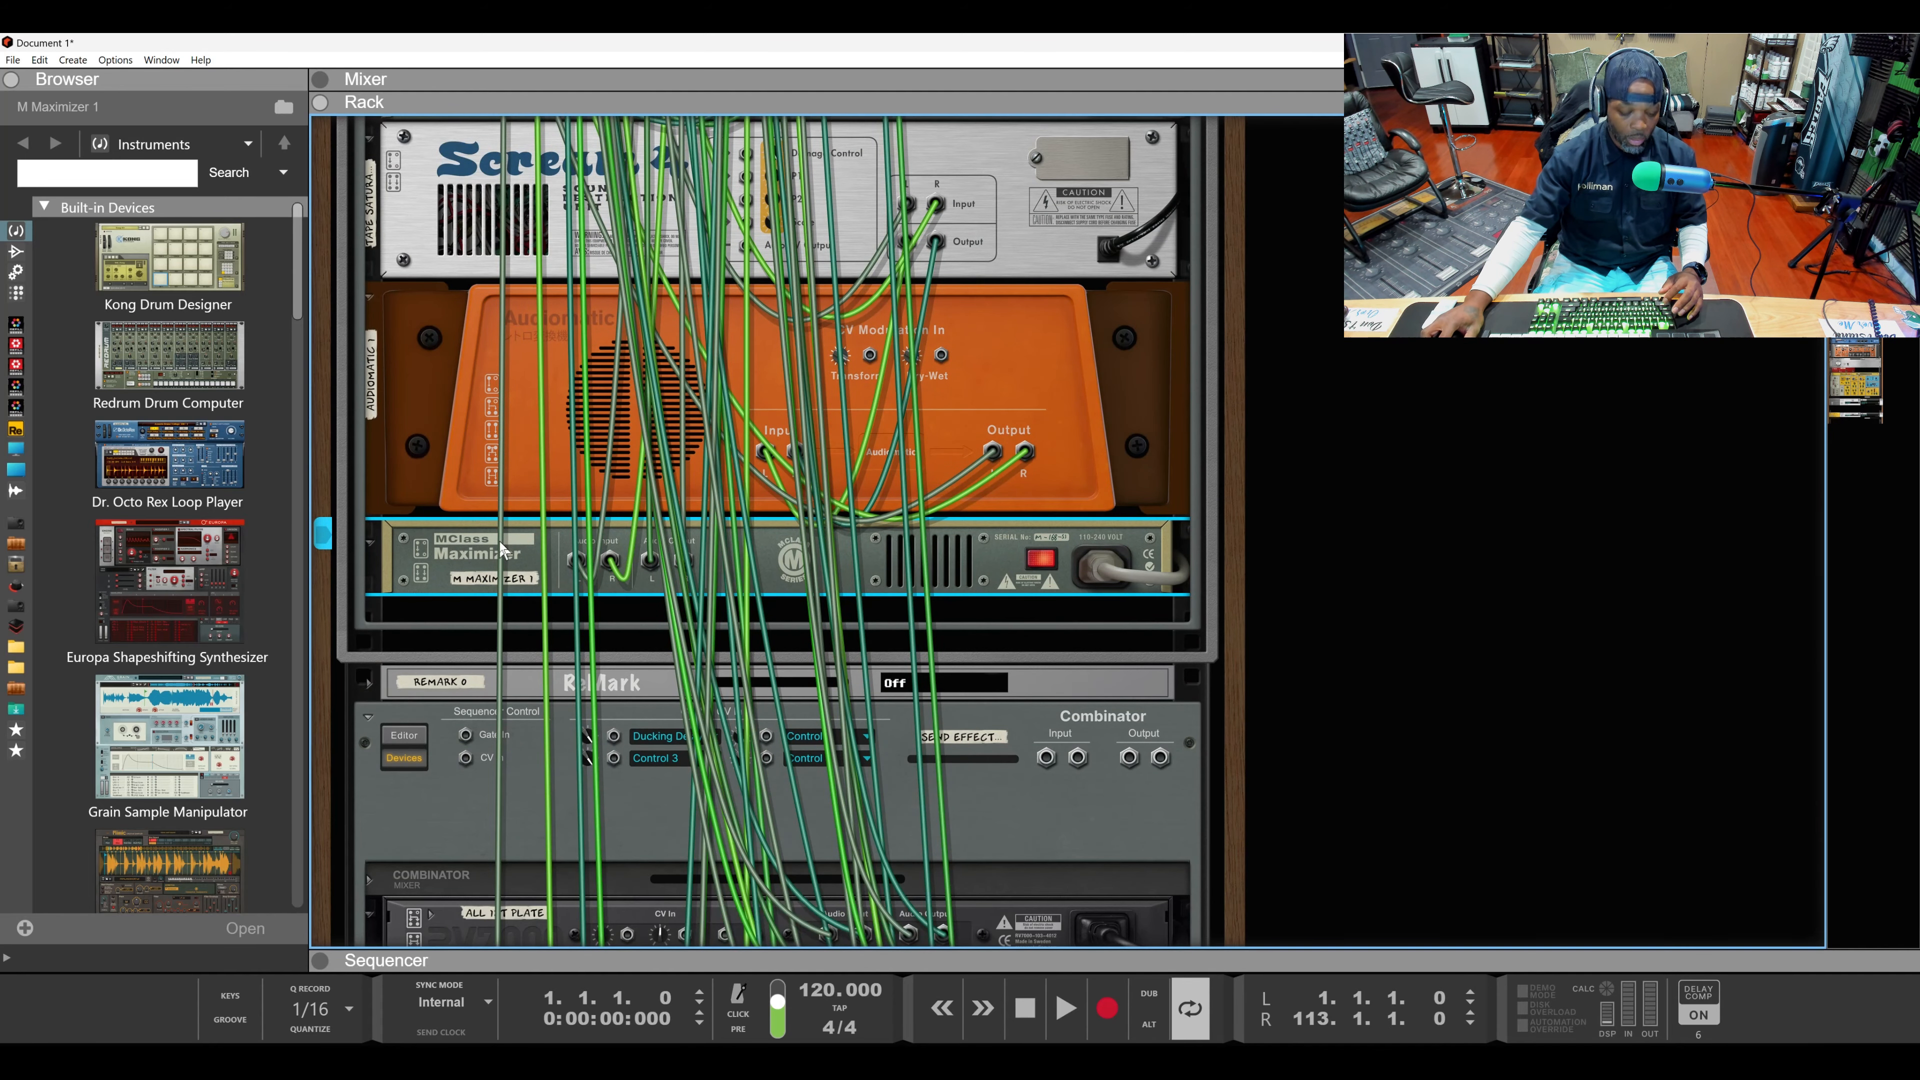
mouse_move(485, 568)
mouse_down()
mouse_move(485, 484)
mouse_move(484, 560)
mouse_up()
drag(649, 561, 580, 751)
click(453, 507)
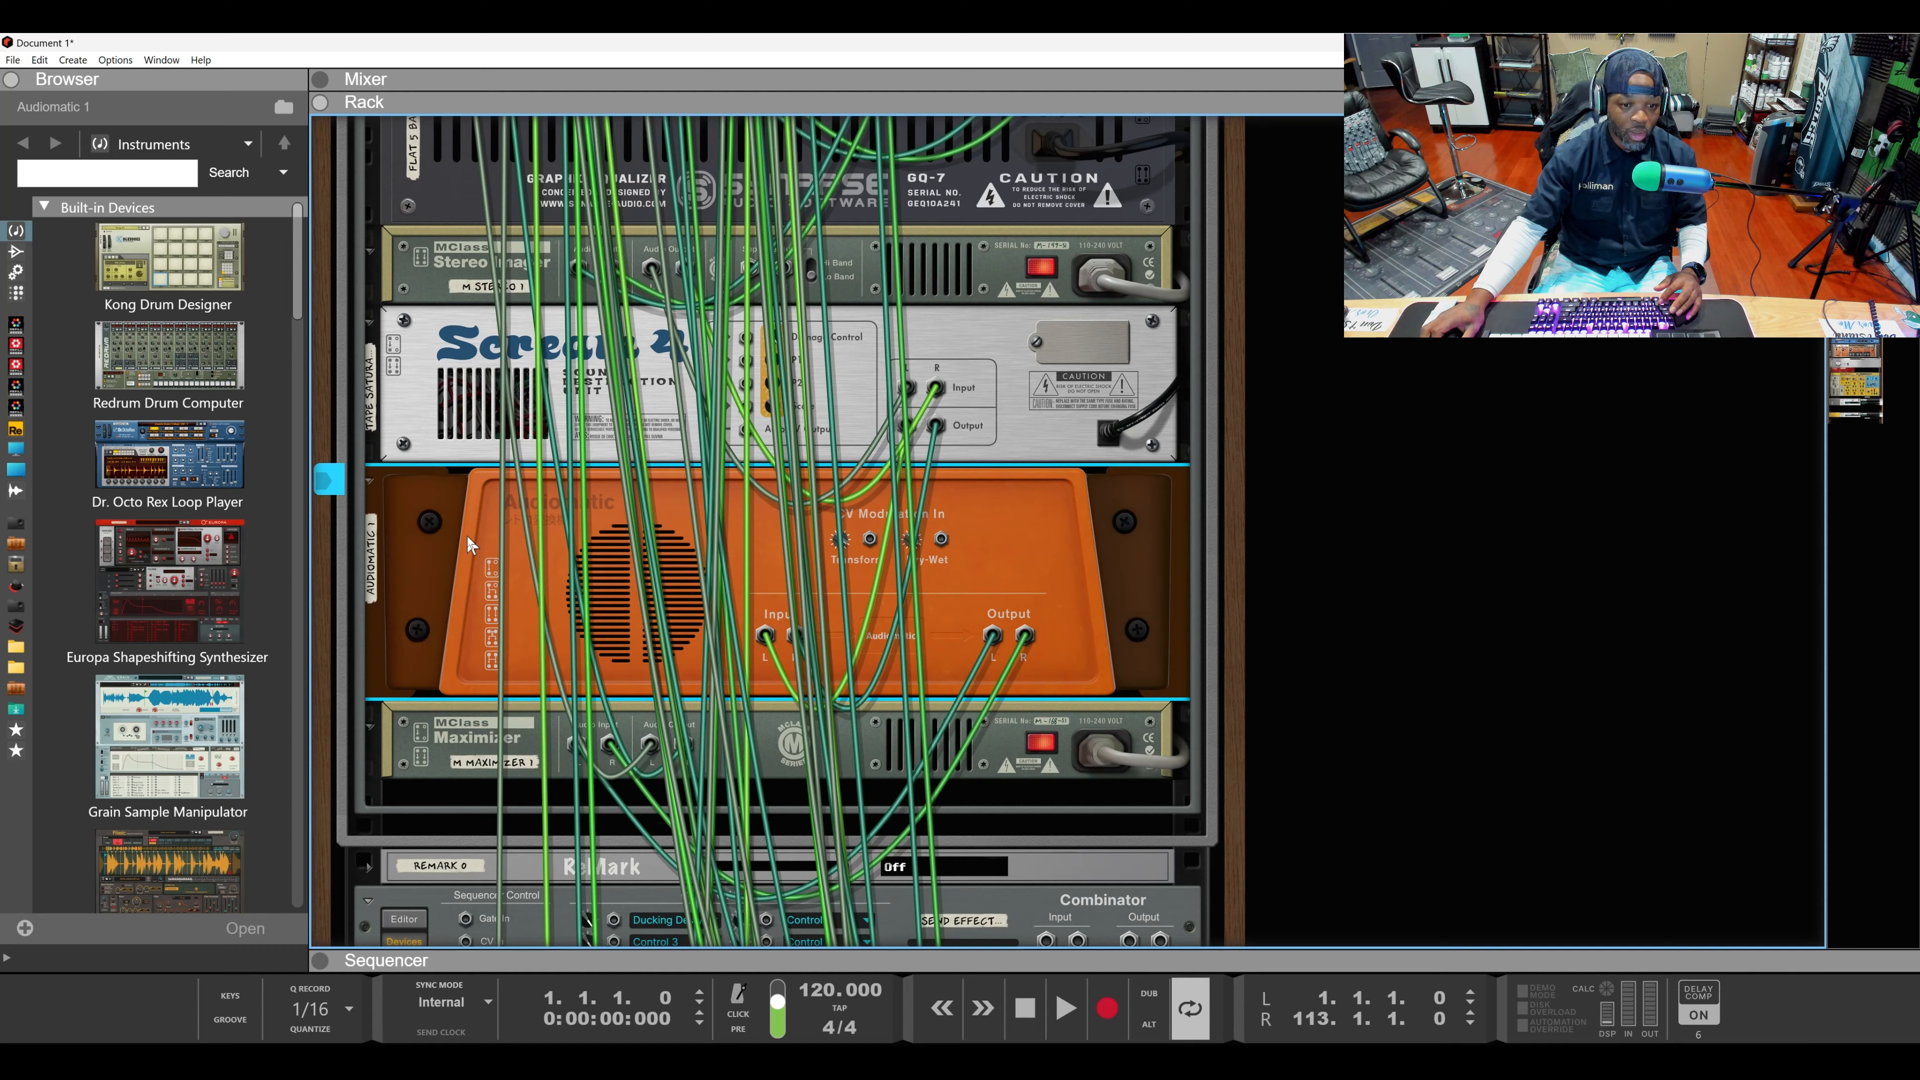
Step: Review the rear wiring of the whole chain from the Audiomatic up to the Combinator mixer and back
scroll(469, 543, up, 5)
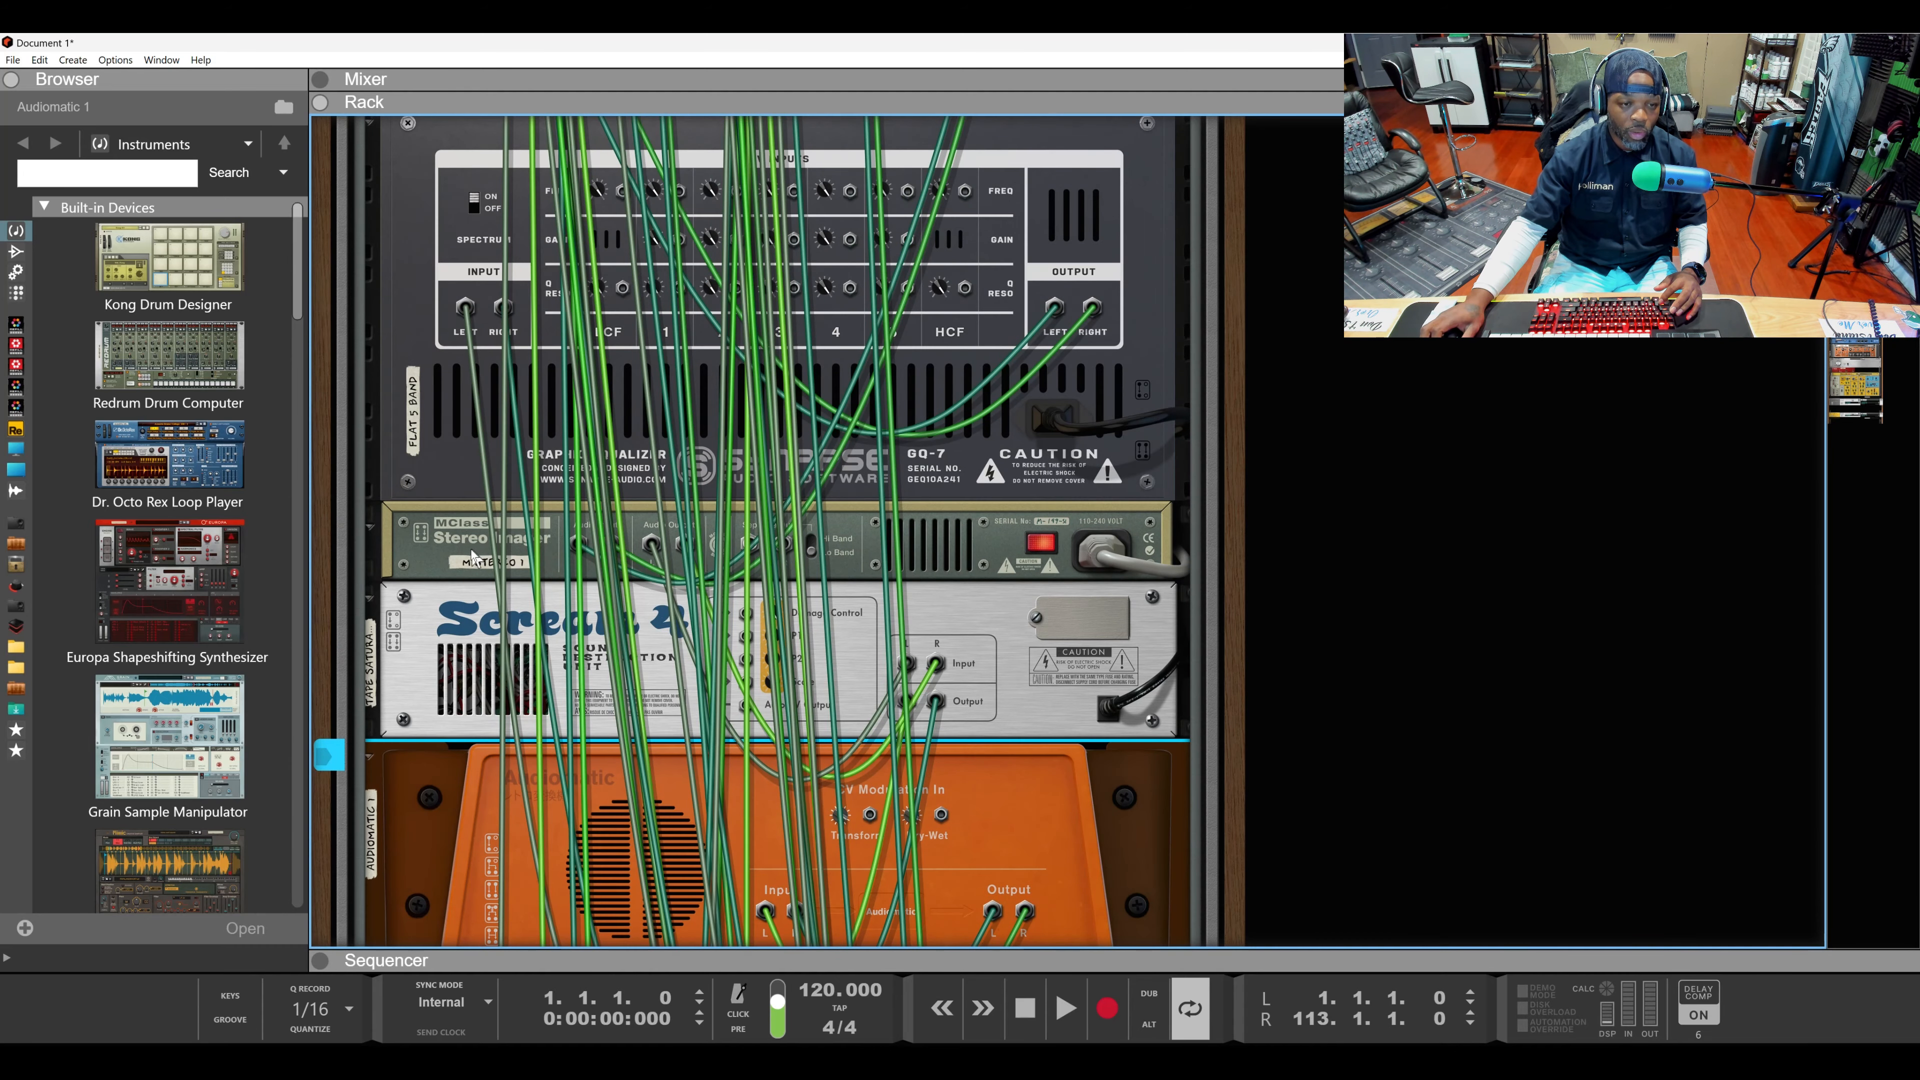
scroll(472, 556, up, 10)
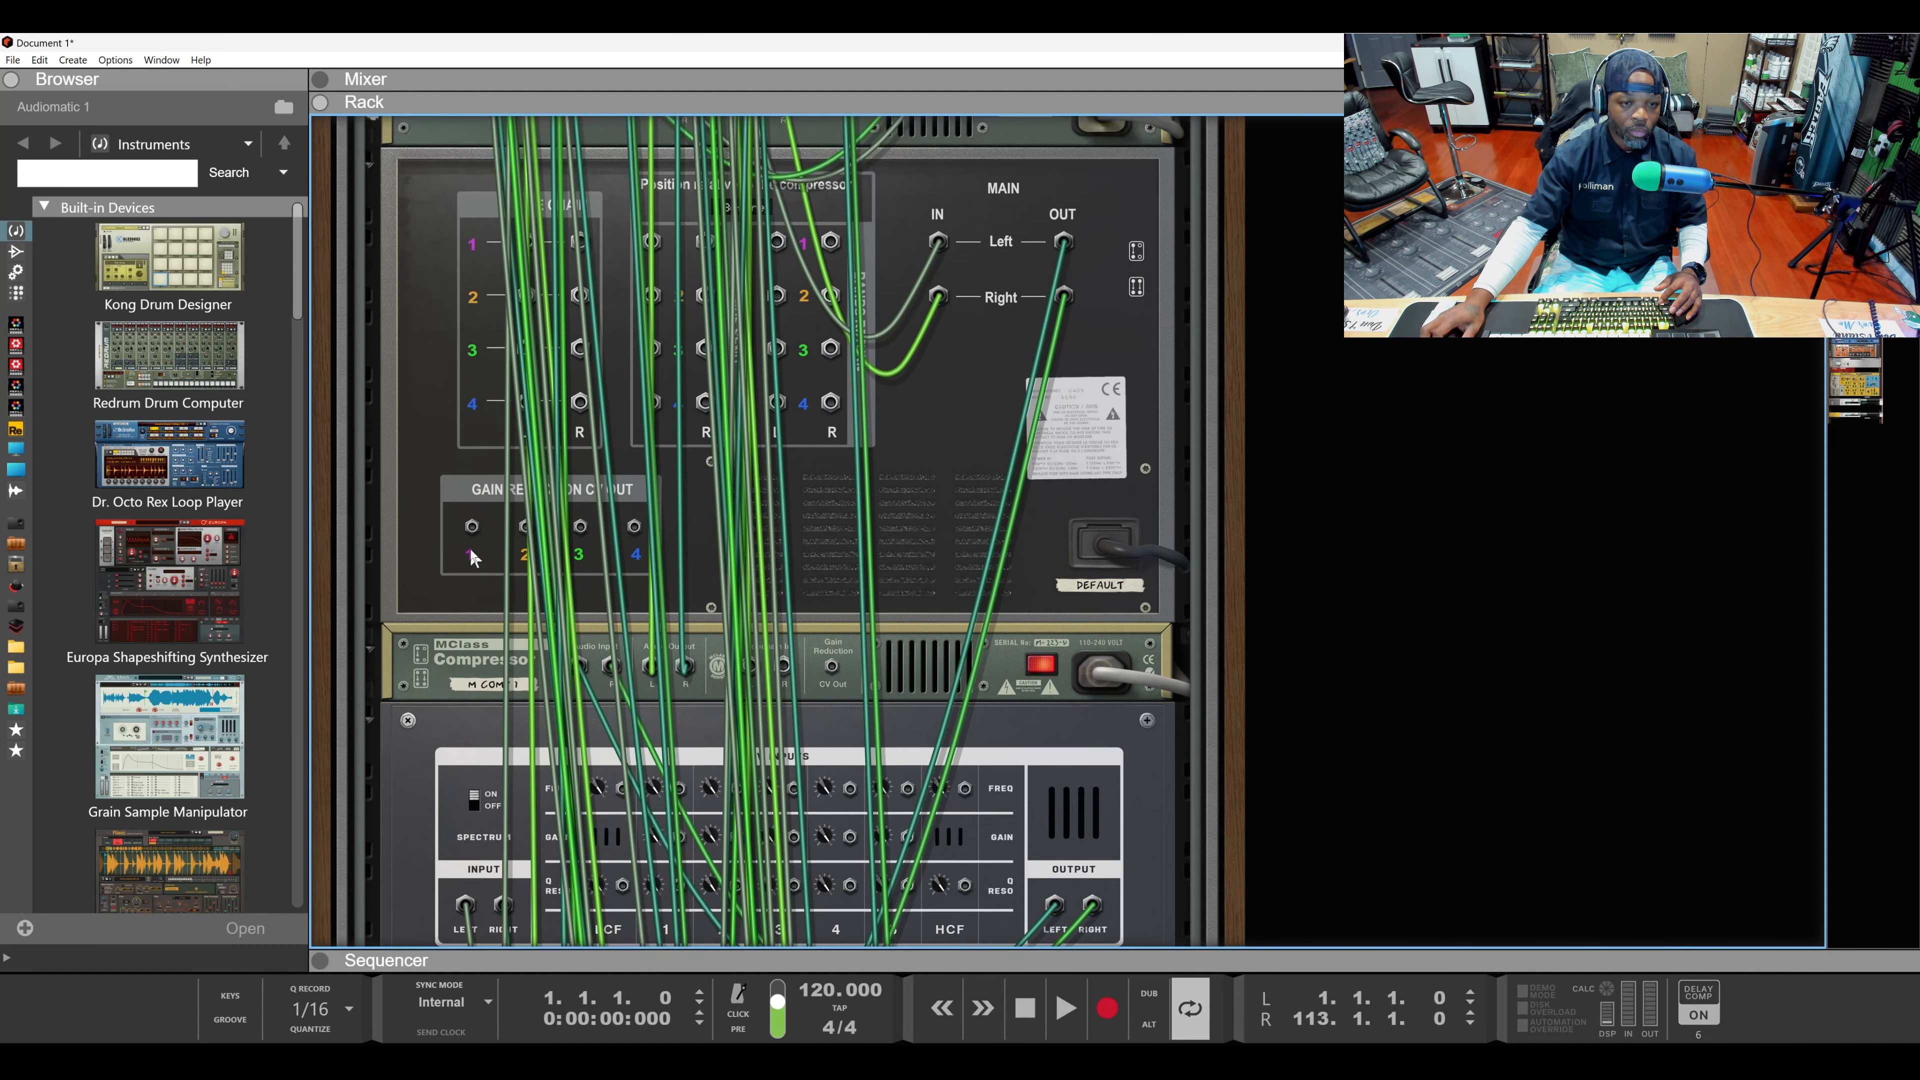
scroll(469, 550, up, 8)
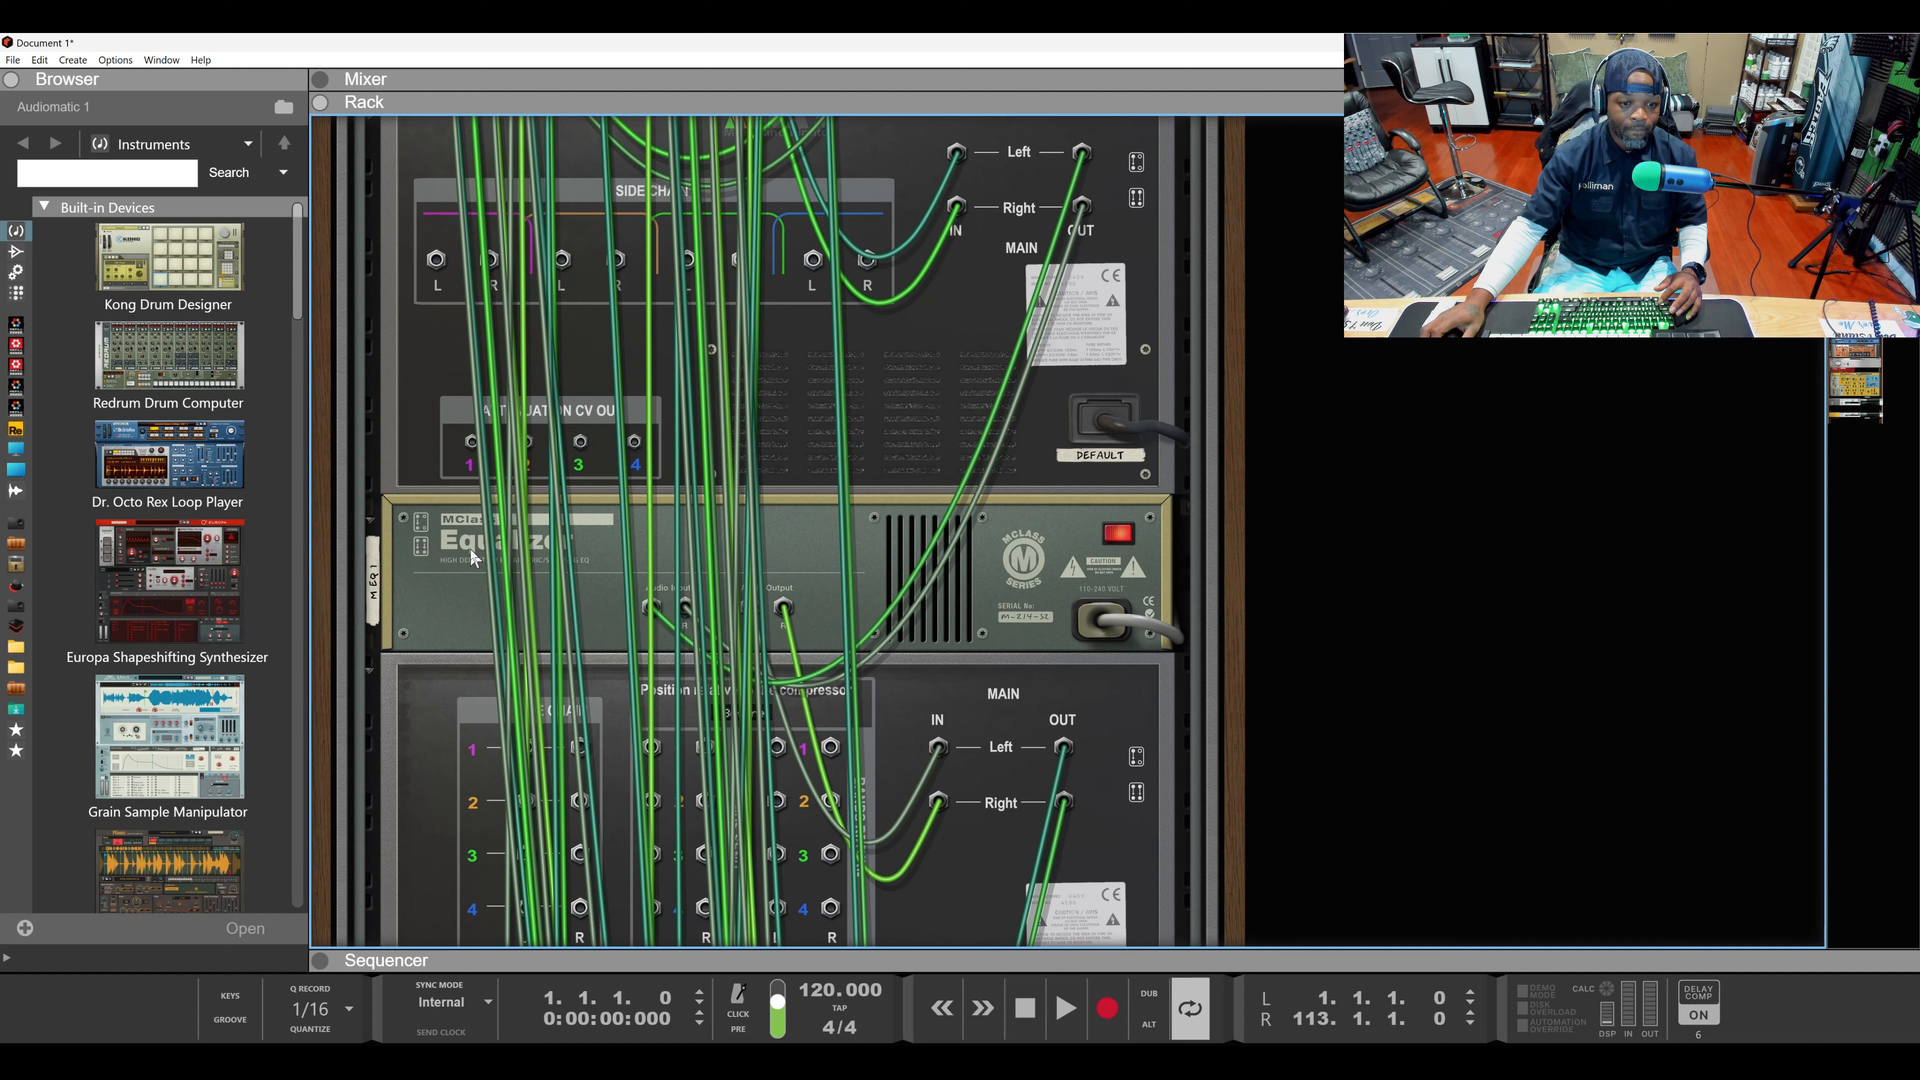
scroll(470, 551, up, 9)
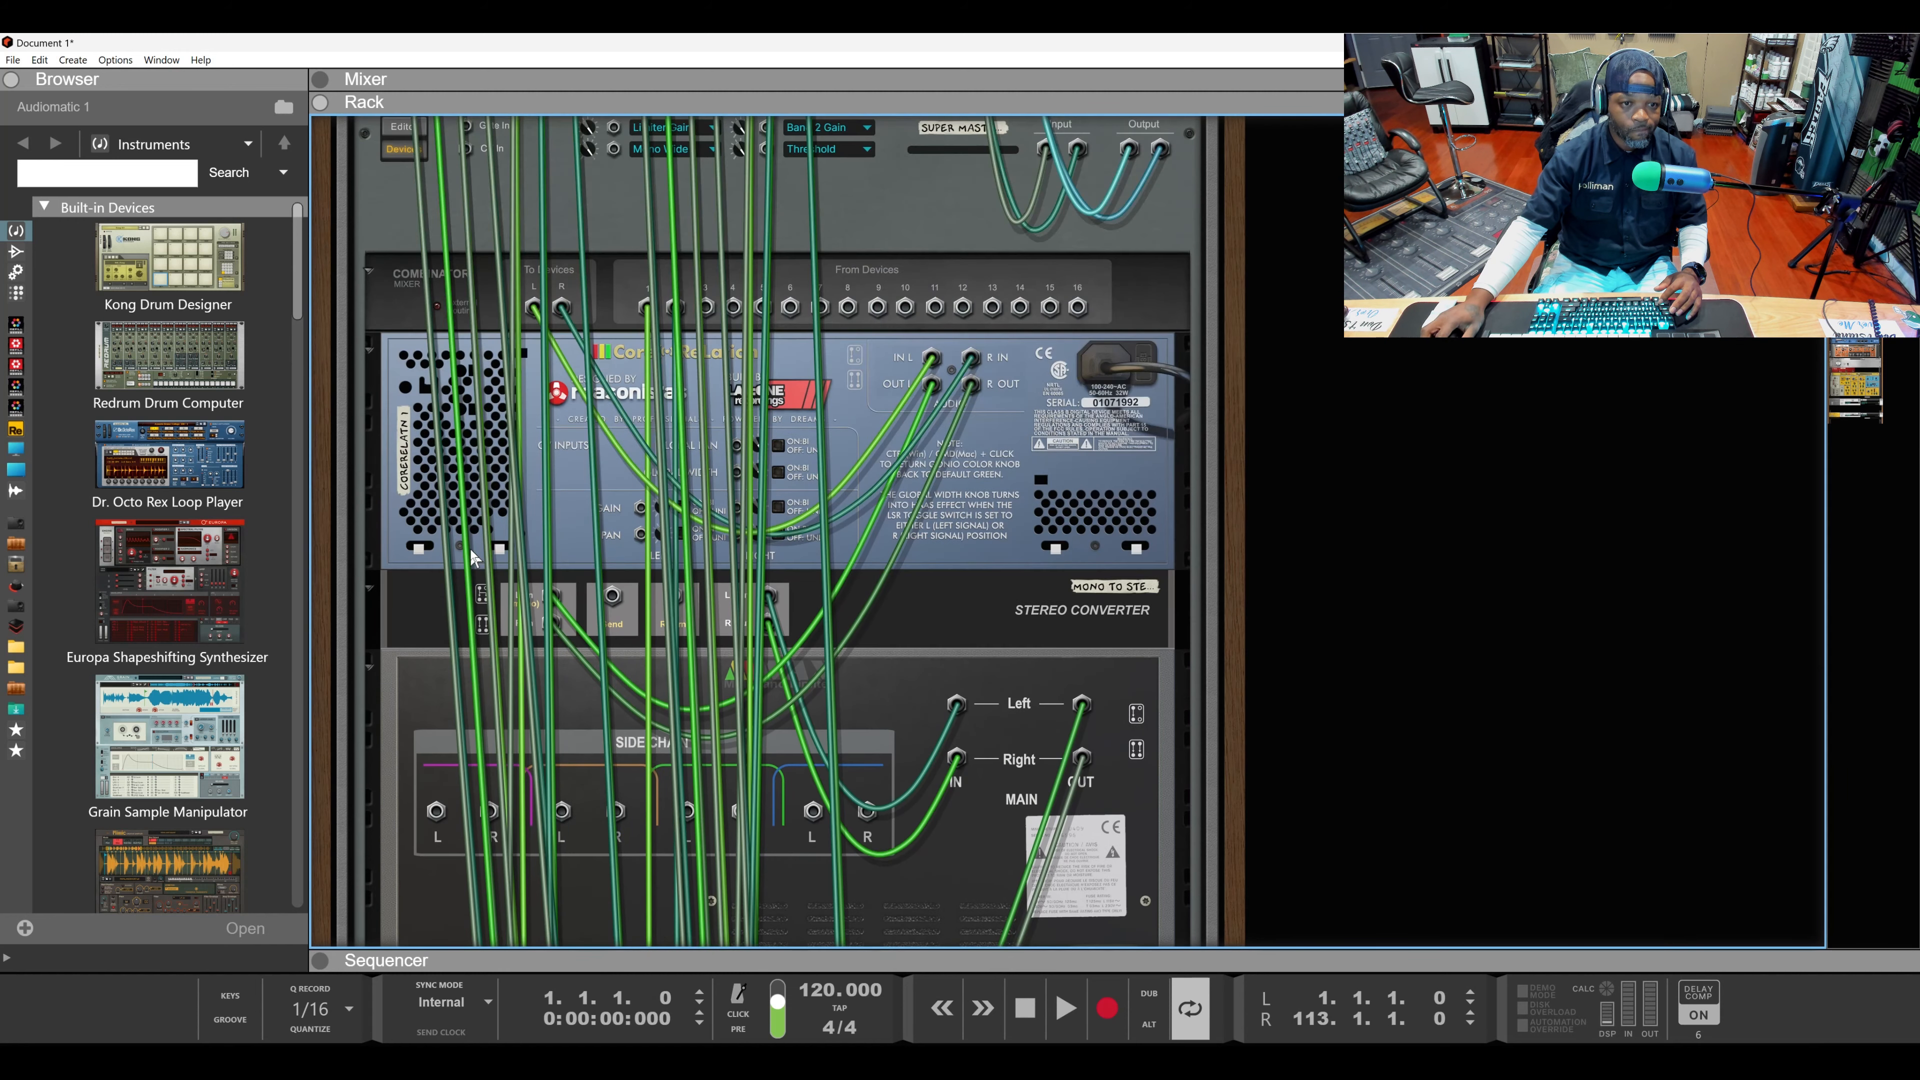
scroll(470, 556, down, 12)
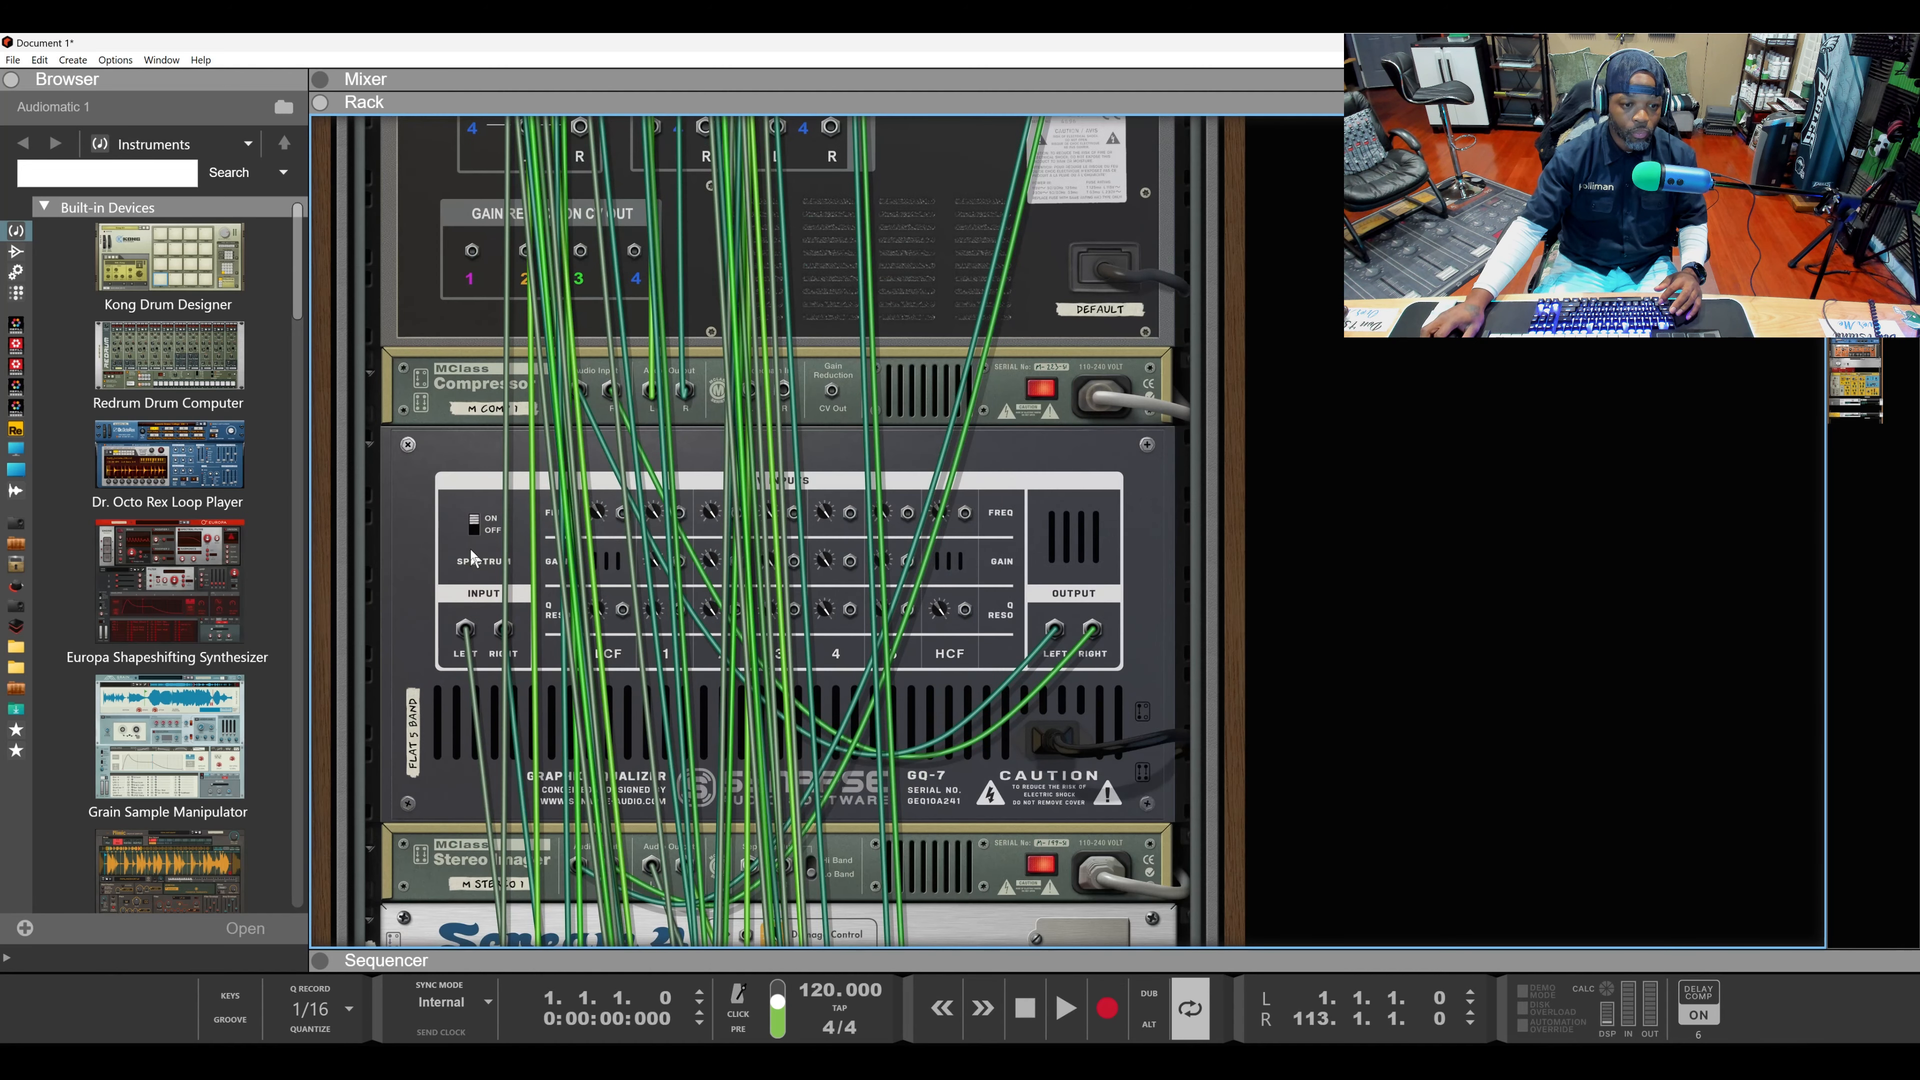
scroll(472, 555, down, 8)
scroll(470, 558, down, 3)
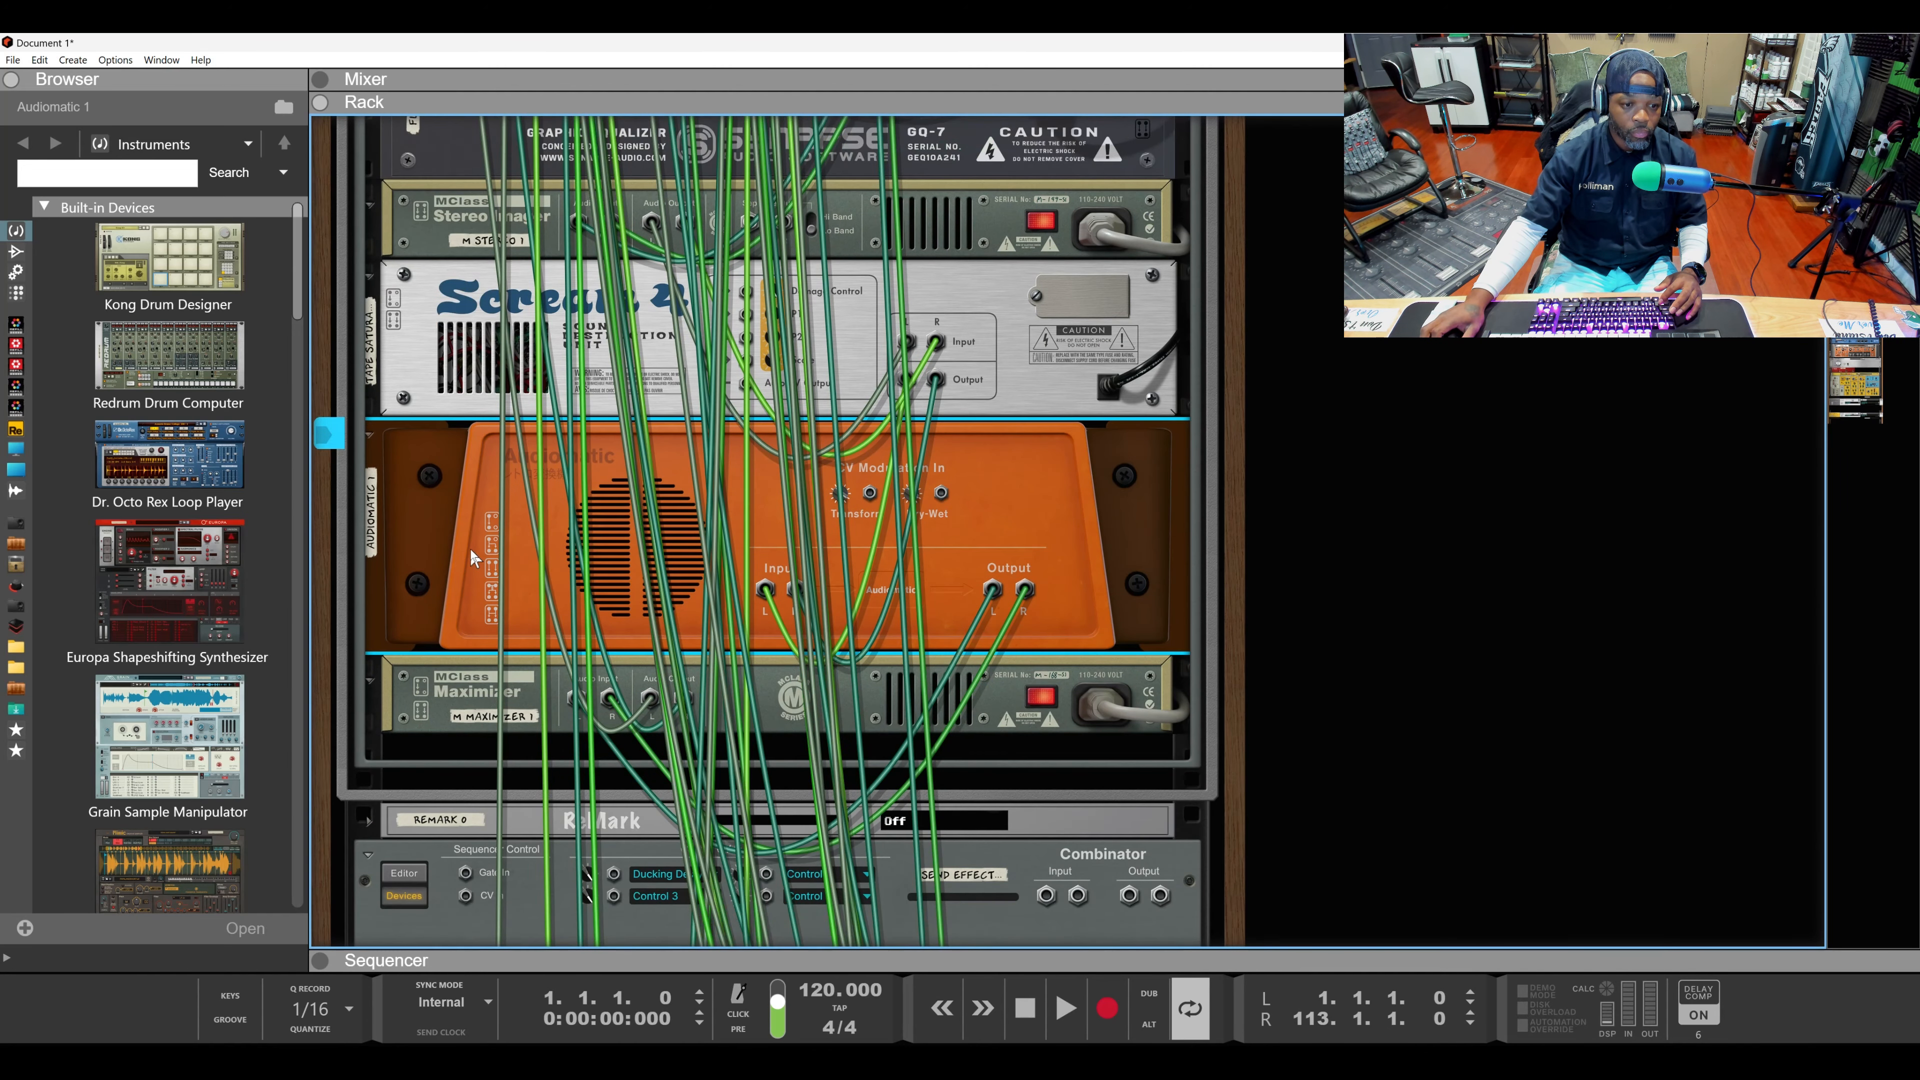
Step: Check the Scream 4's input cables and move the device below the MClass Maximizer with automatic cable rerouting
click(441, 306)
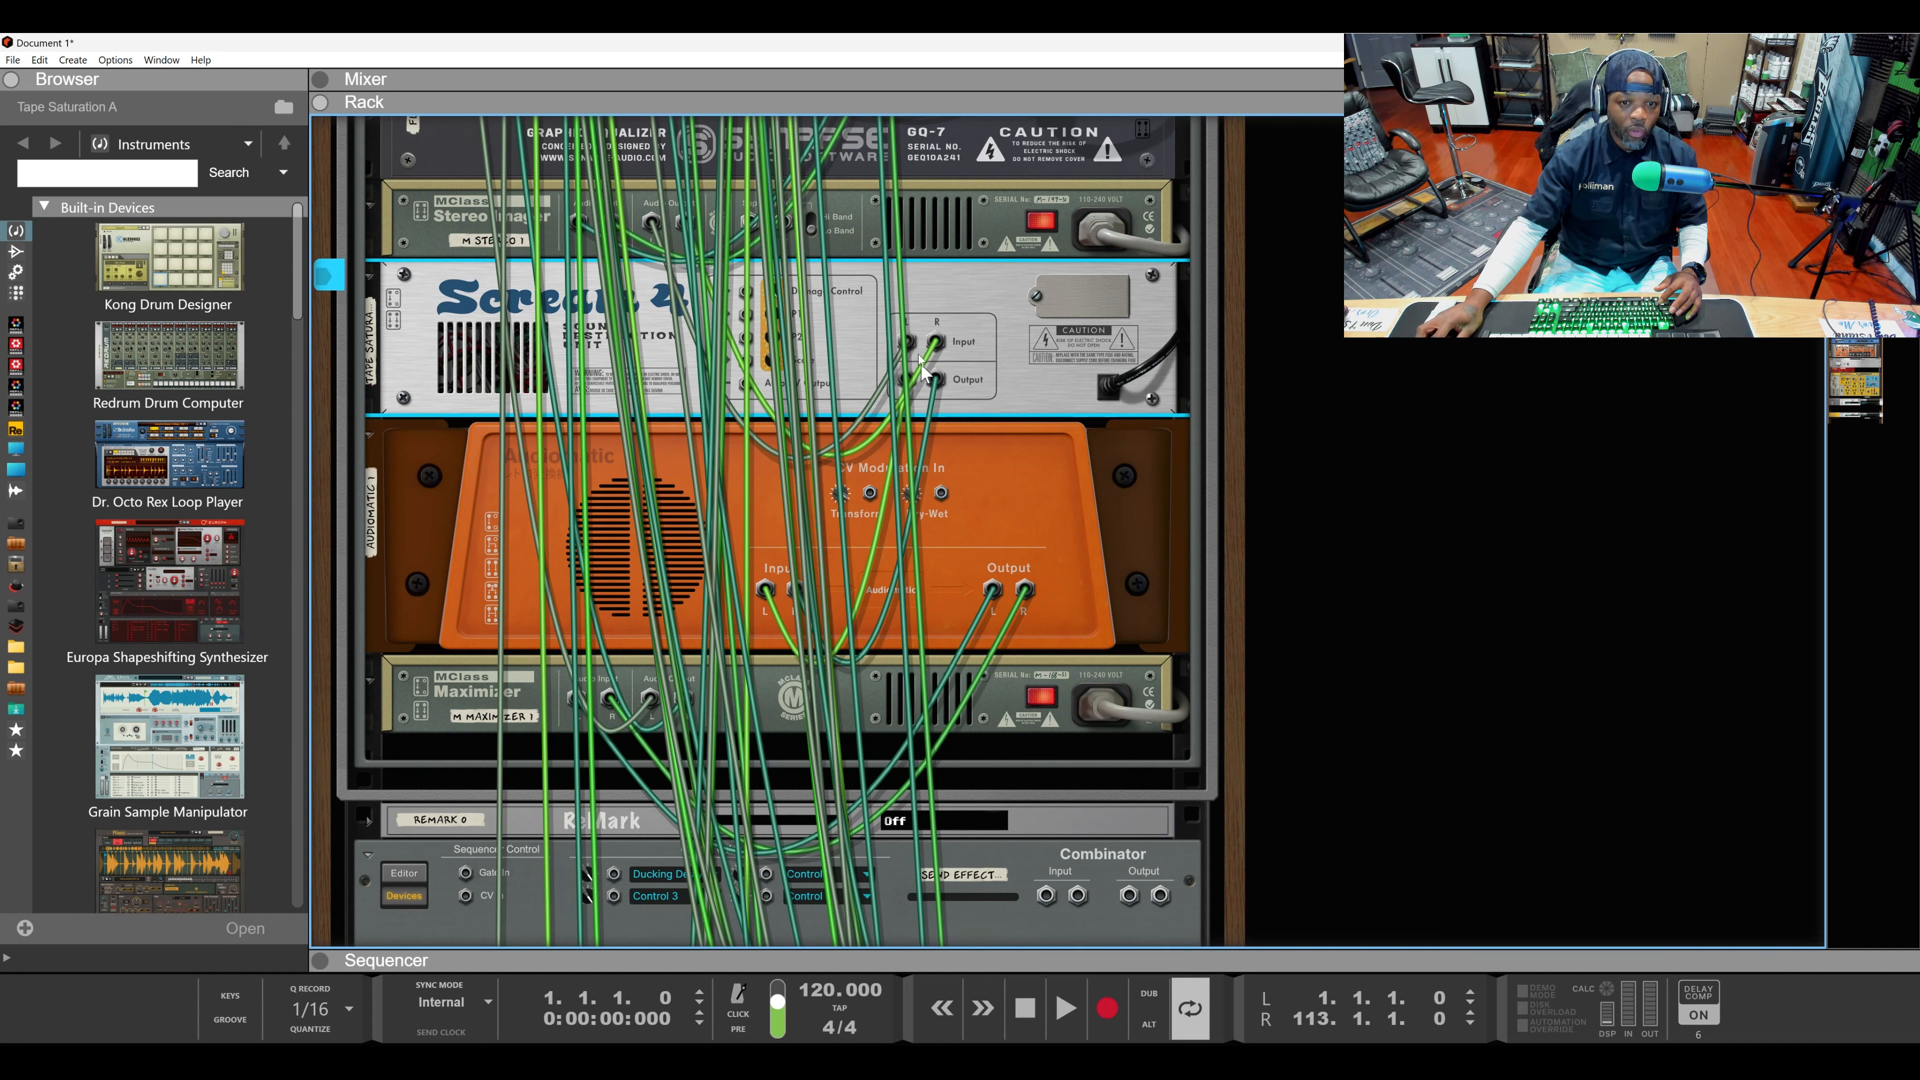
drag(910, 348, 741, 281)
drag(769, 310, 935, 353)
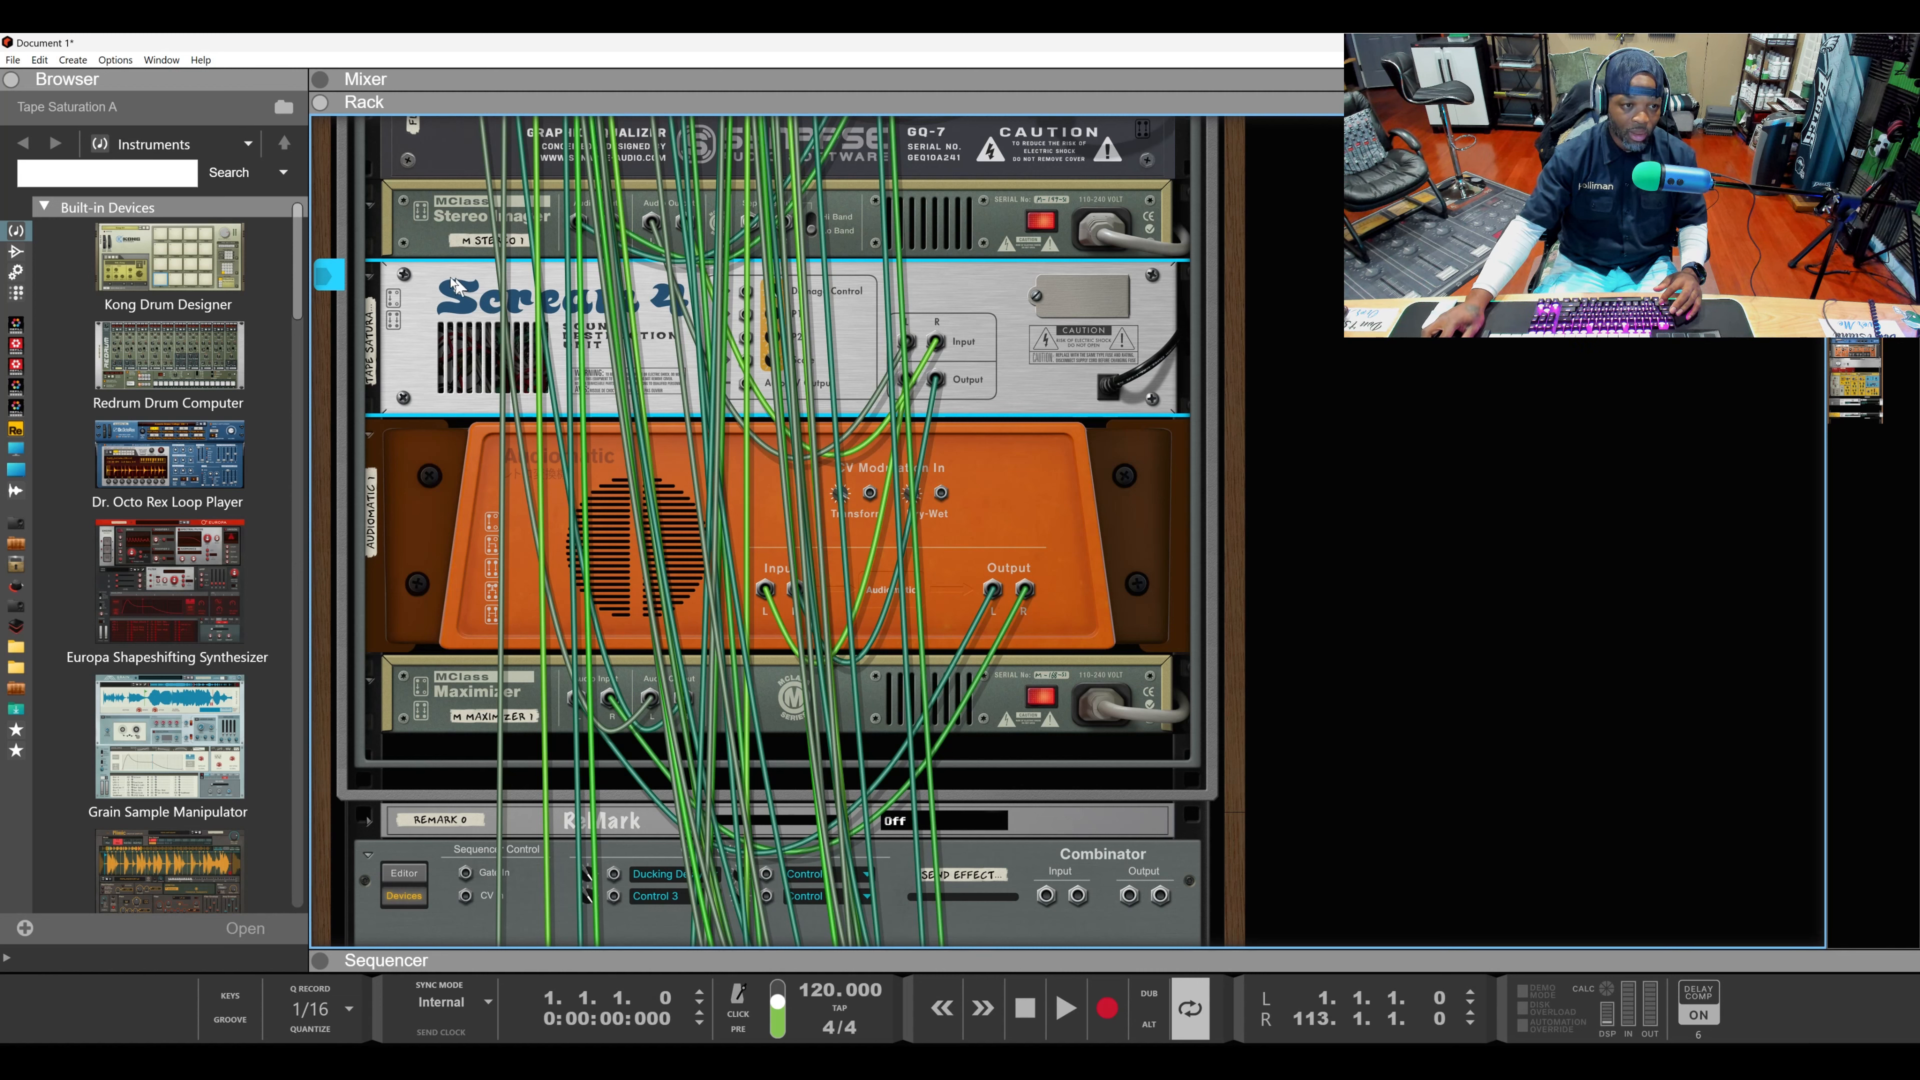
drag(456, 286, 601, 662)
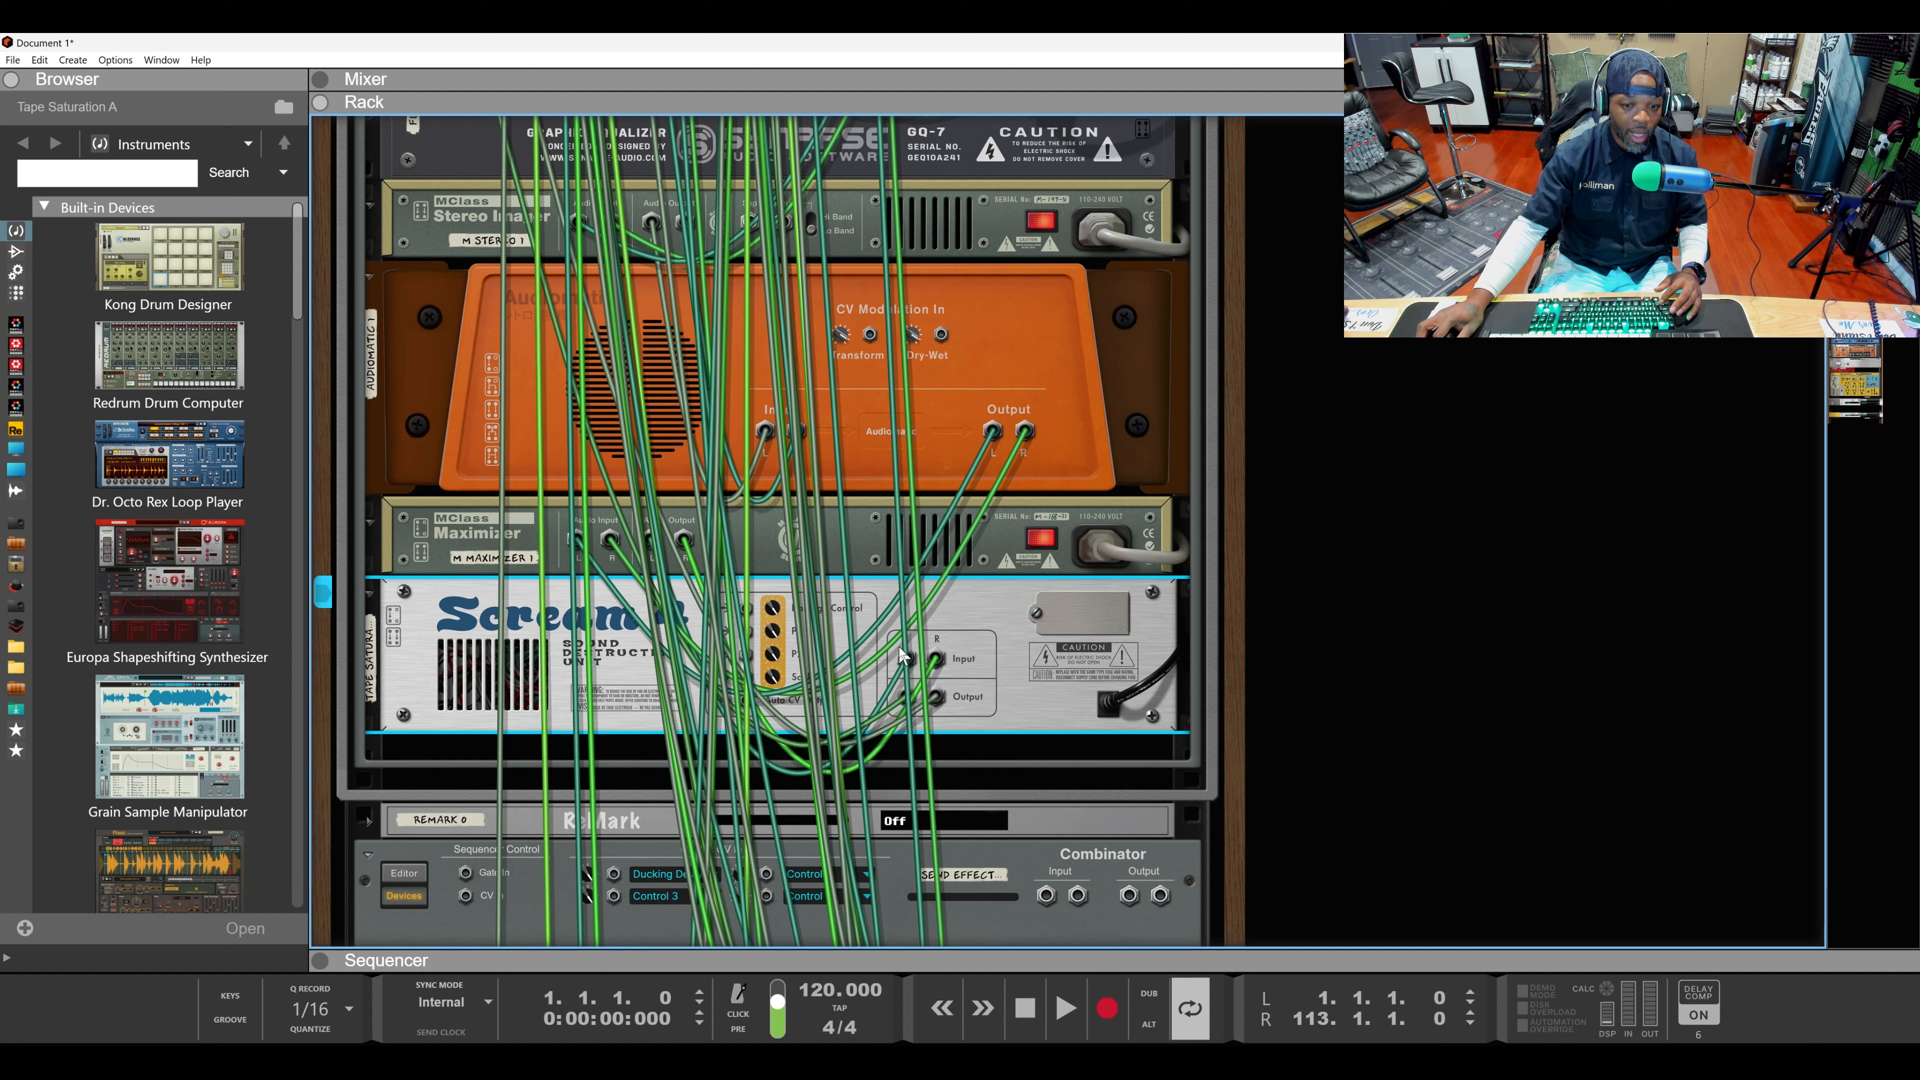
Step: Trace the cables at the Scream 4's input, the MClass Maximizer's input and the Scream 4's output
mouse_move(905, 658)
mouse_down()
mouse_move(869, 711)
mouse_move(785, 684)
mouse_move(711, 718)
mouse_move(899, 669)
mouse_move(848, 666)
mouse_move(680, 578)
mouse_move(831, 680)
mouse_move(905, 662)
mouse_up()
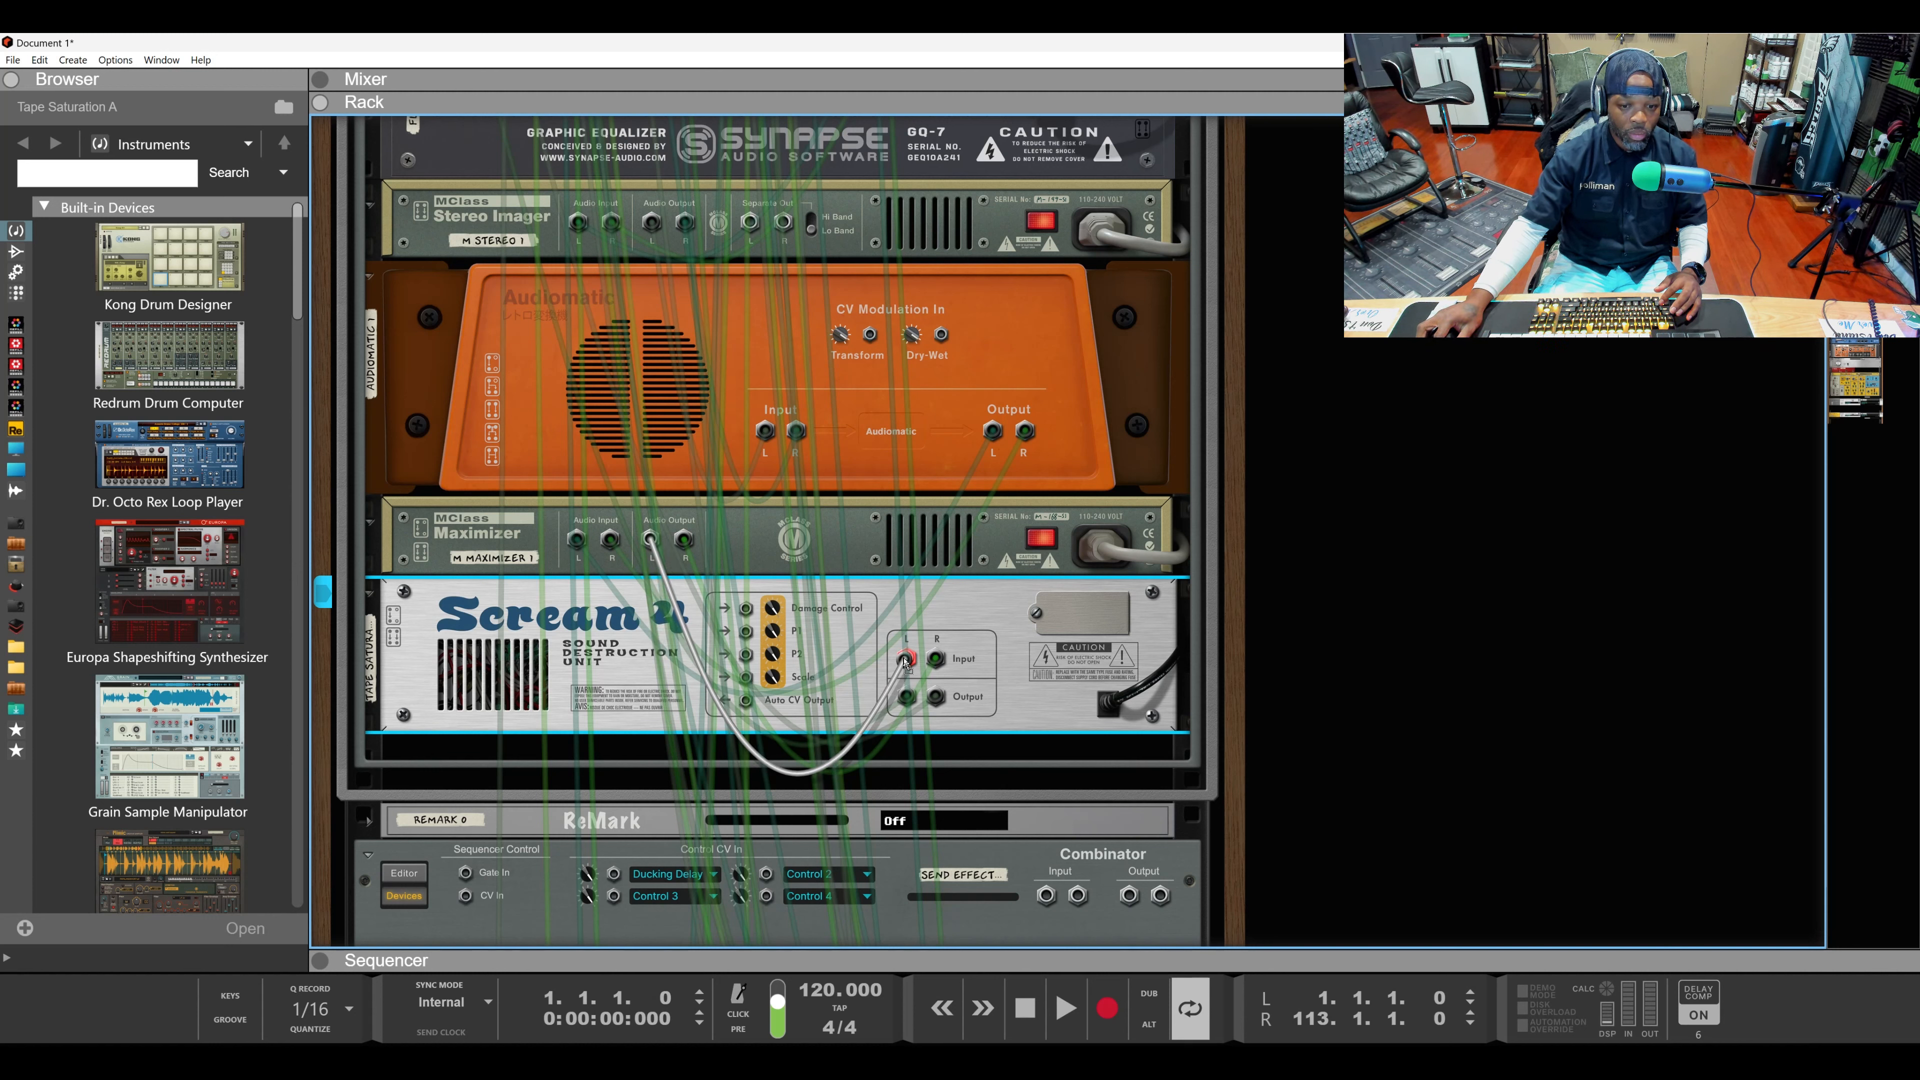
drag(905, 661, 906, 661)
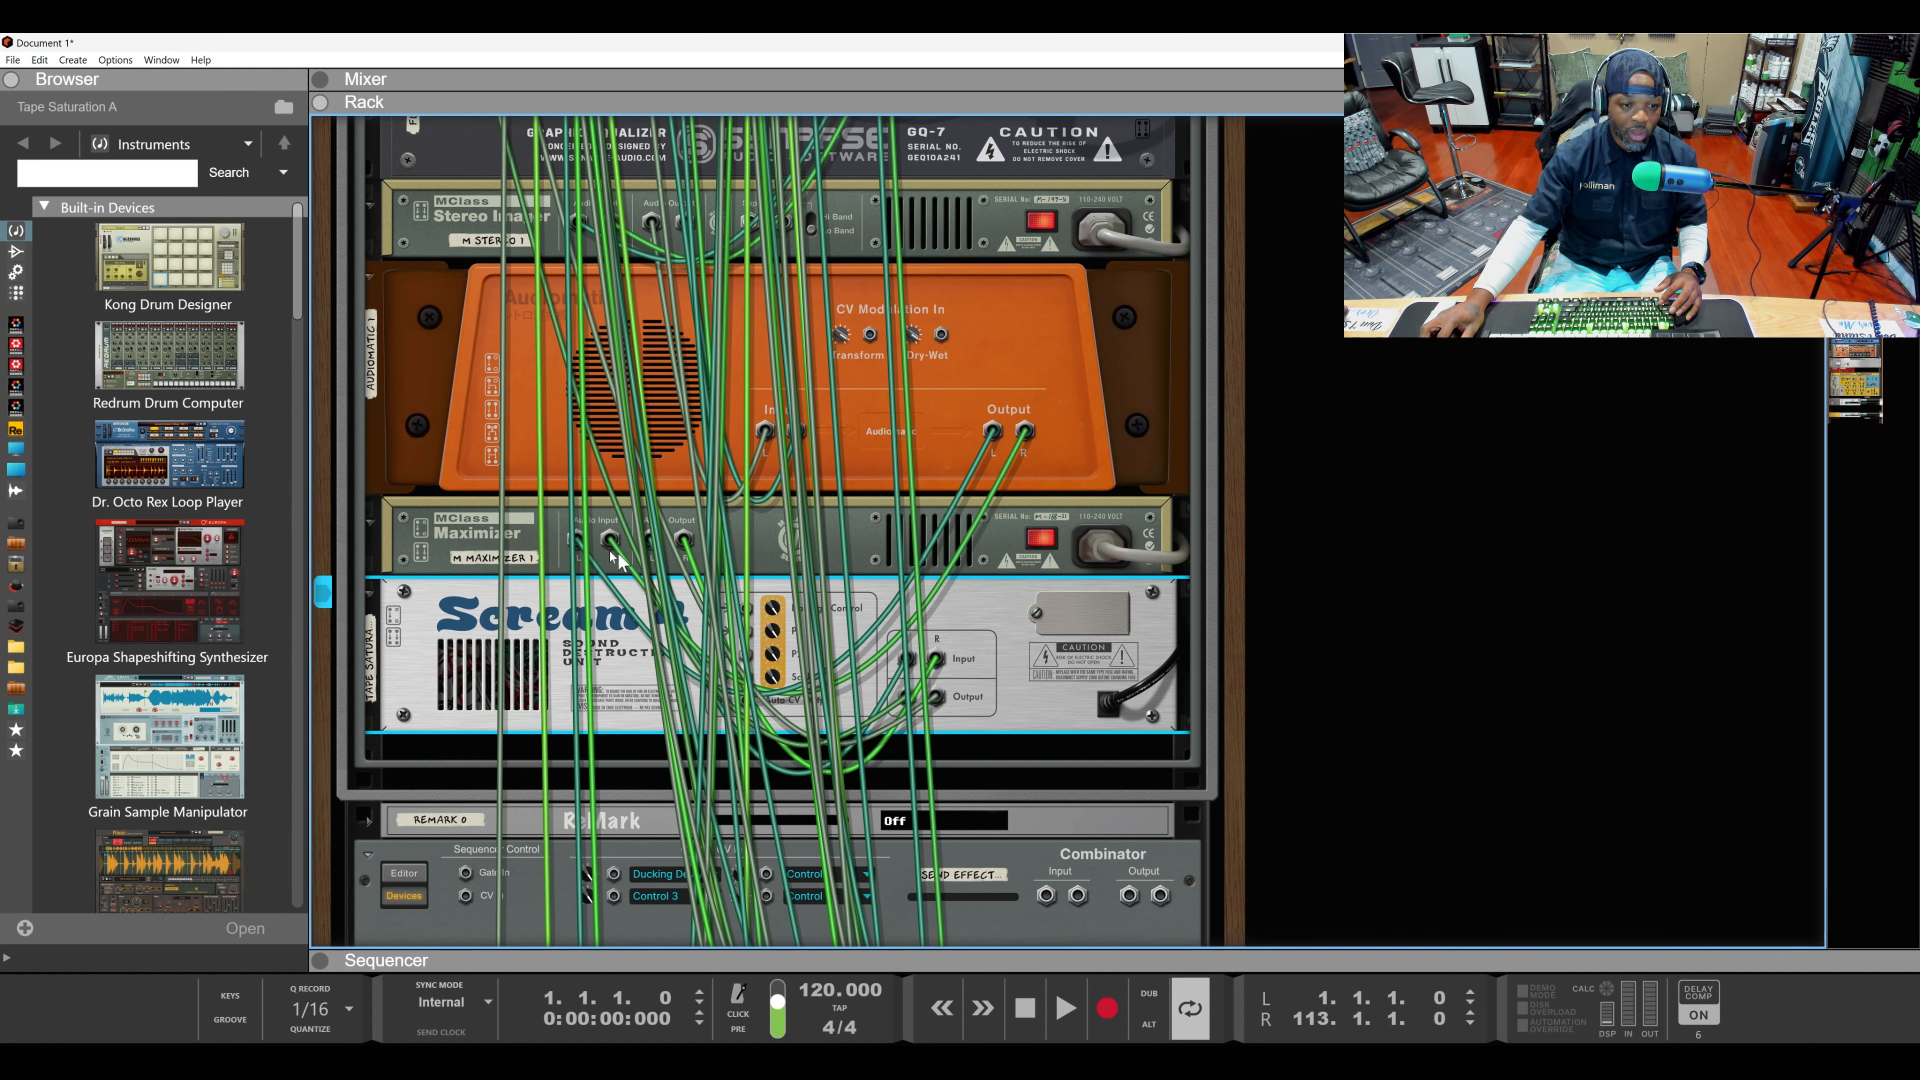
mouse_move(577, 540)
mouse_down()
mouse_move(681, 665)
mouse_move(586, 544)
mouse_up()
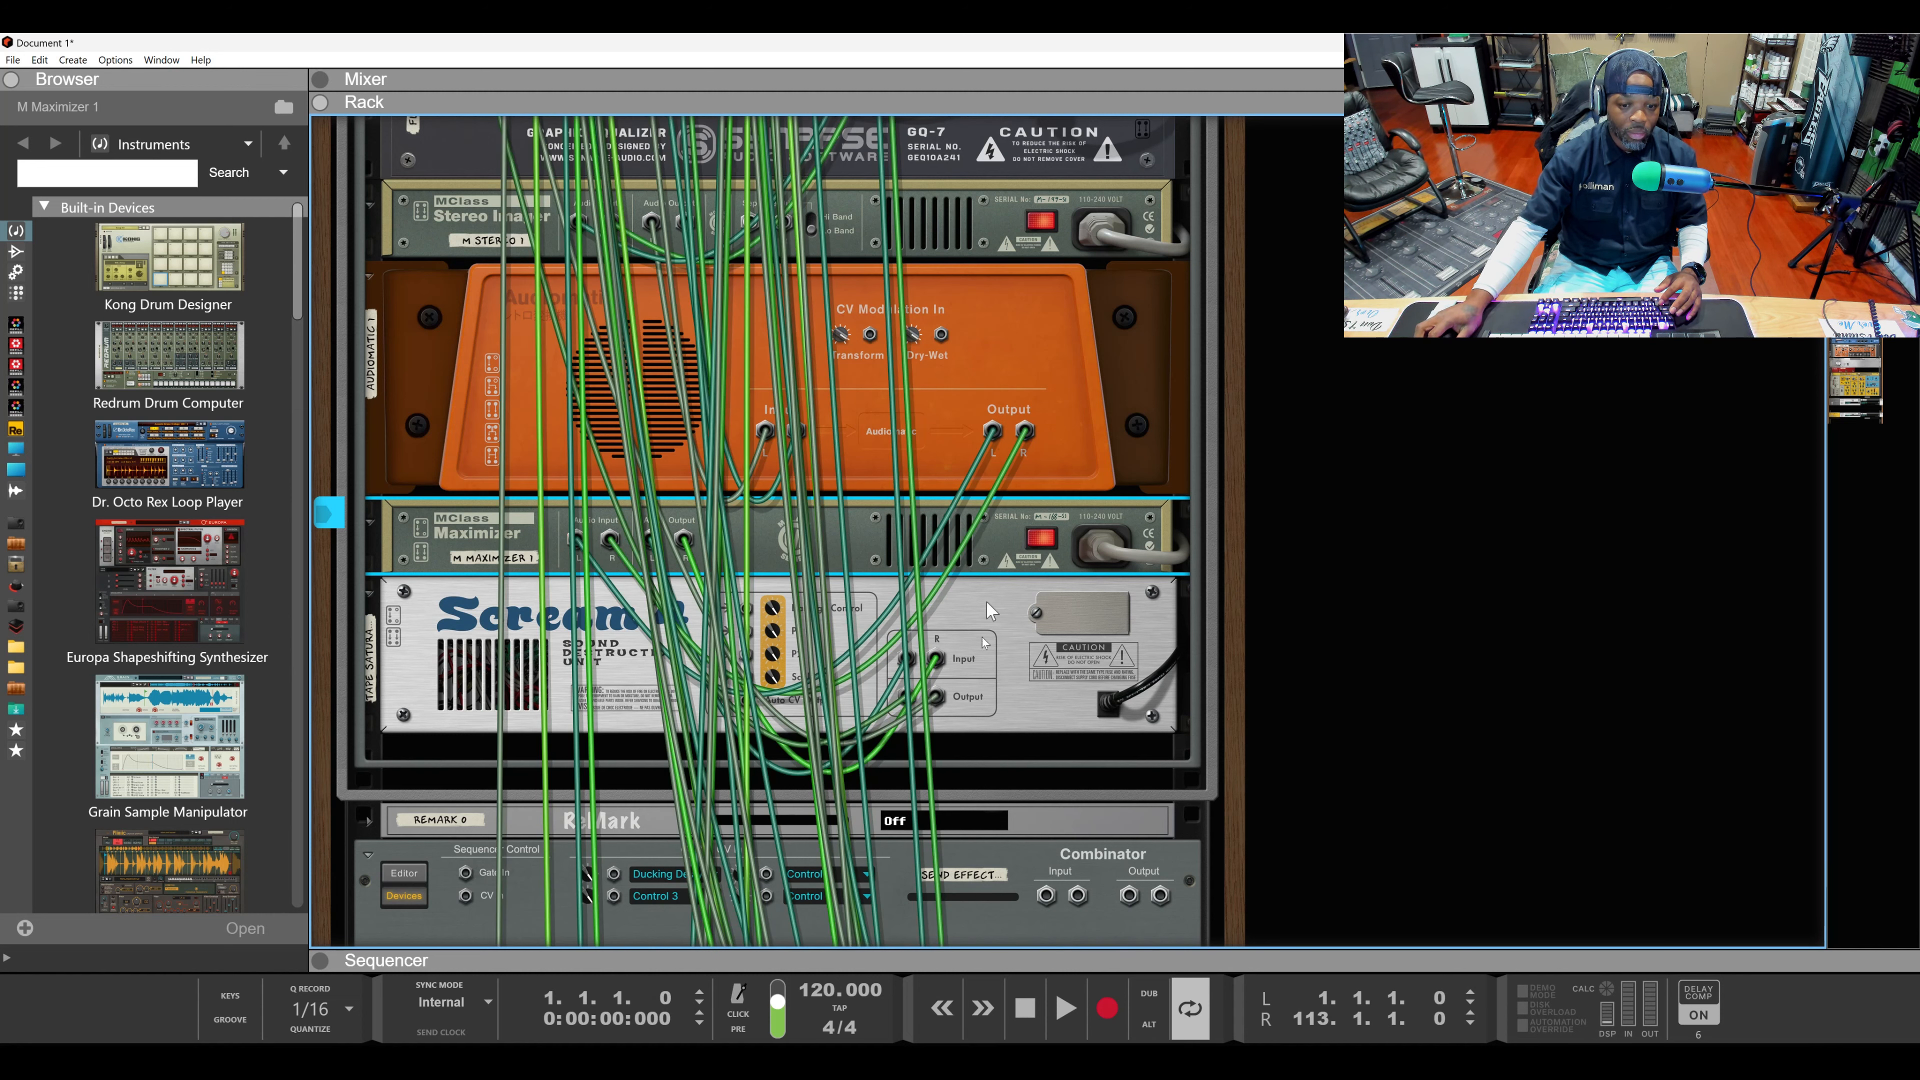
drag(937, 702, 764, 430)
Step: Check the MClass Stereo Imager's input cable and reinsert the device directly below the GQ-7 equalizer with its cables automatically rerouted
scroll(987, 691, up, 1)
scroll(986, 690, up, 4)
scroll(986, 686, down, 2)
scroll(987, 686, up, 2)
scroll(532, 460, down, 3)
click(479, 409)
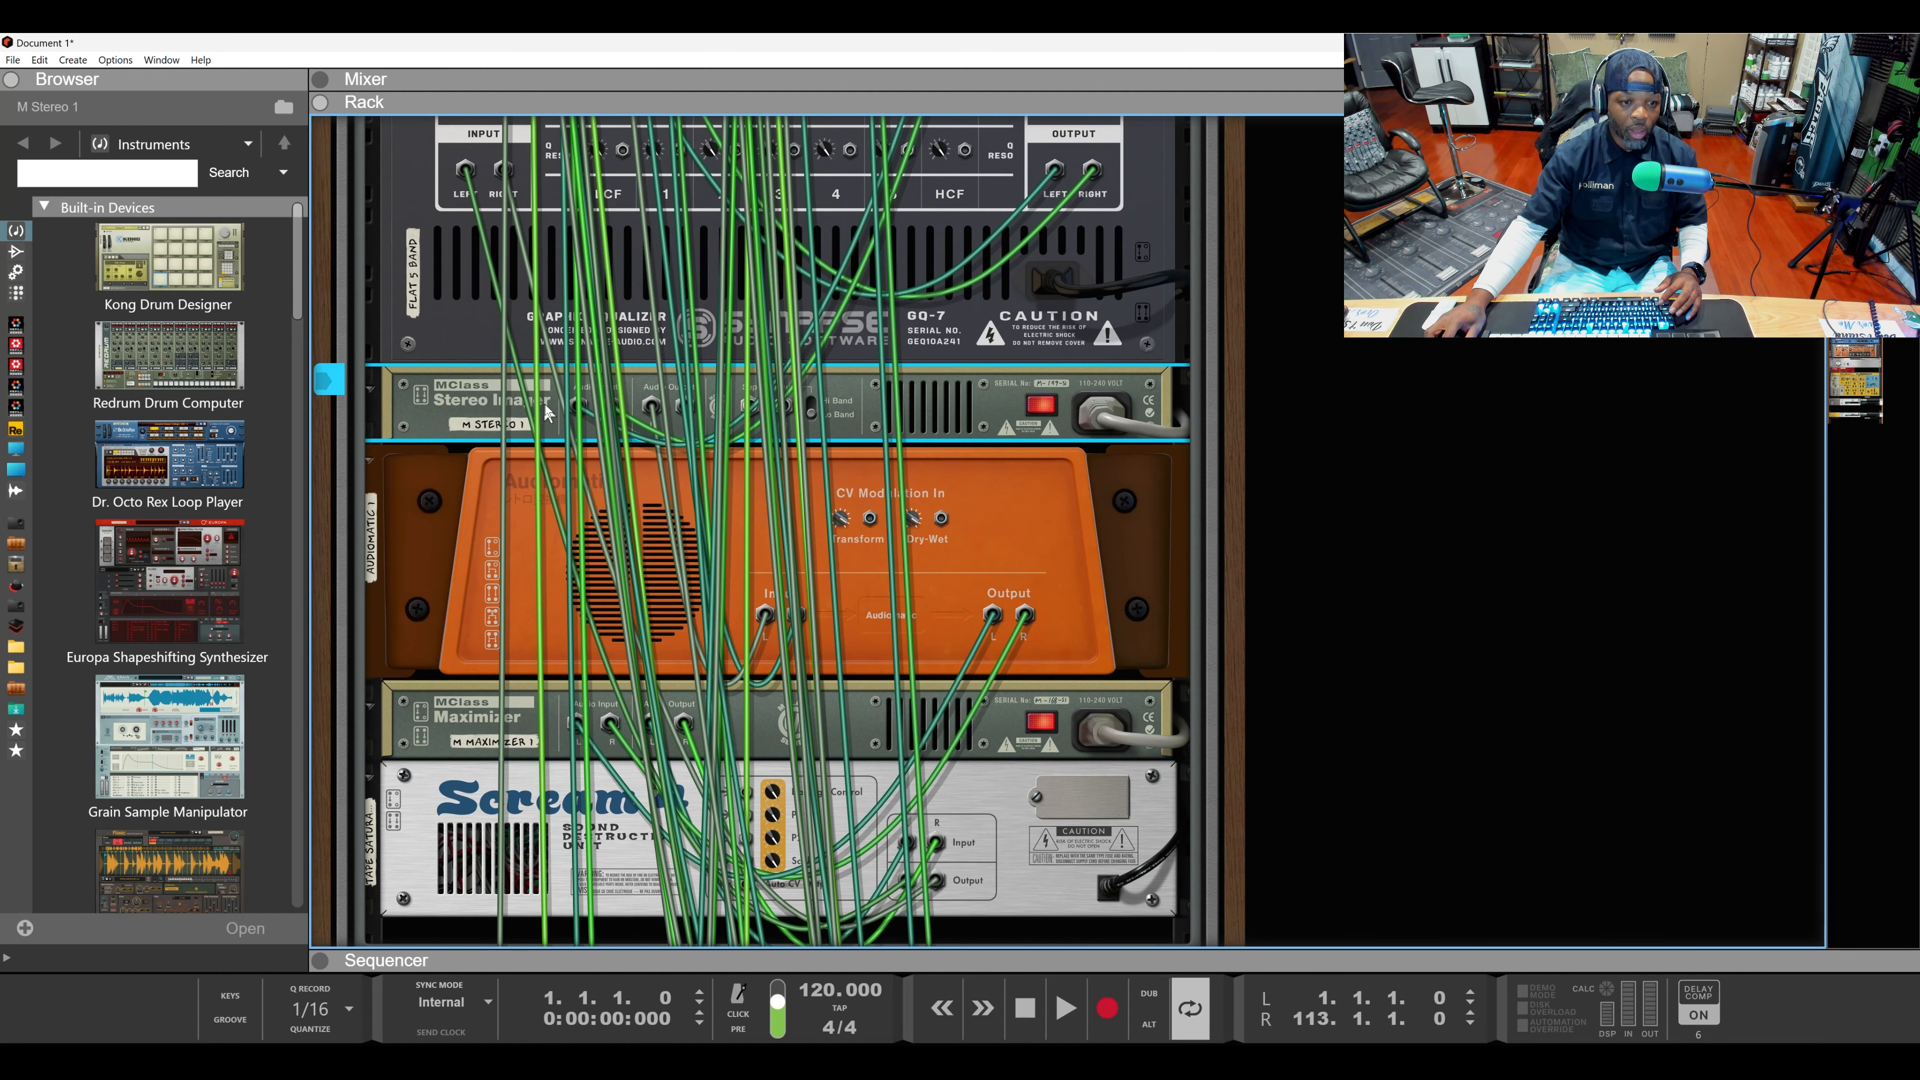
drag(579, 405, 578, 681)
mouse_move(441, 673)
mouse_down()
mouse_move(445, 745)
mouse_move(451, 668)
mouse_up()
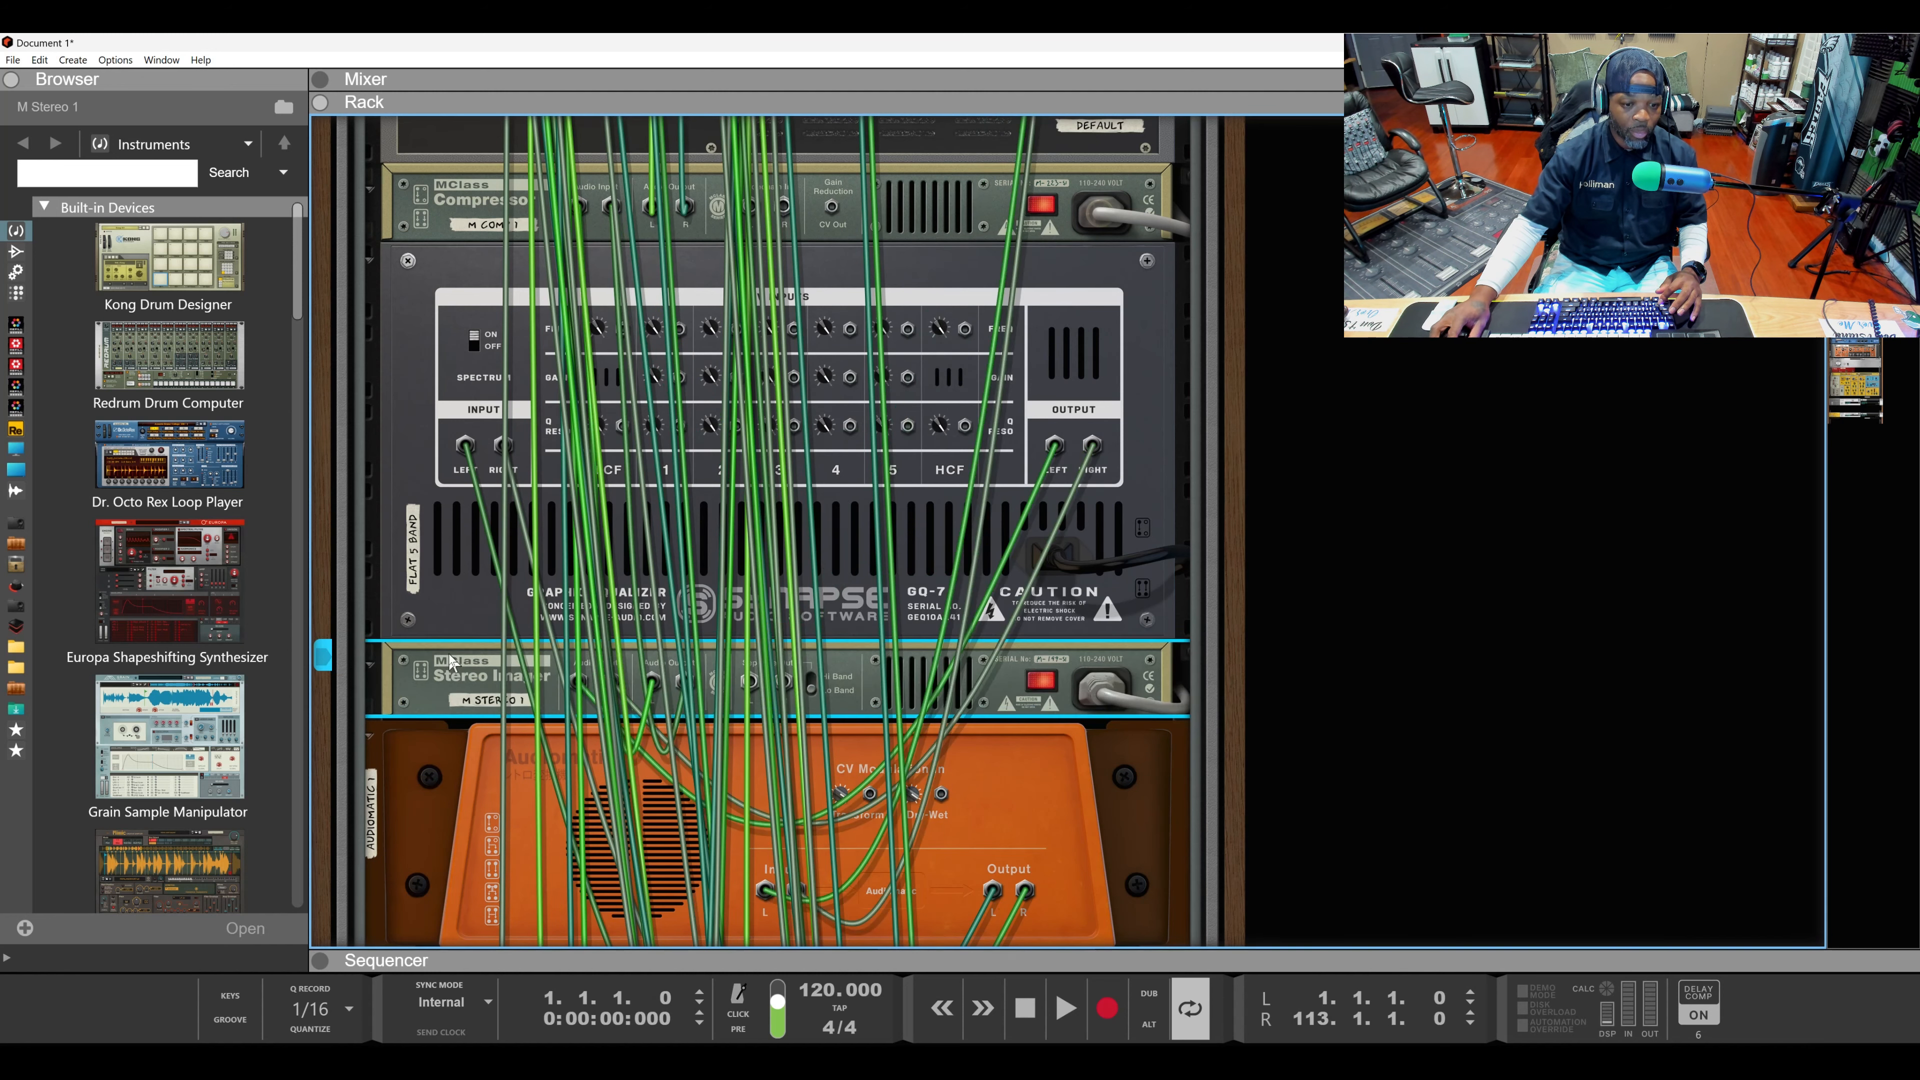
Step: Trace the GQ-7 equalizer's output cables and the MClass Stereo Imager's output wiring toward the end of the chain
mouse_move(1053, 446)
mouse_down()
mouse_move(606, 748)
mouse_move(786, 688)
mouse_move(1030, 435)
mouse_up()
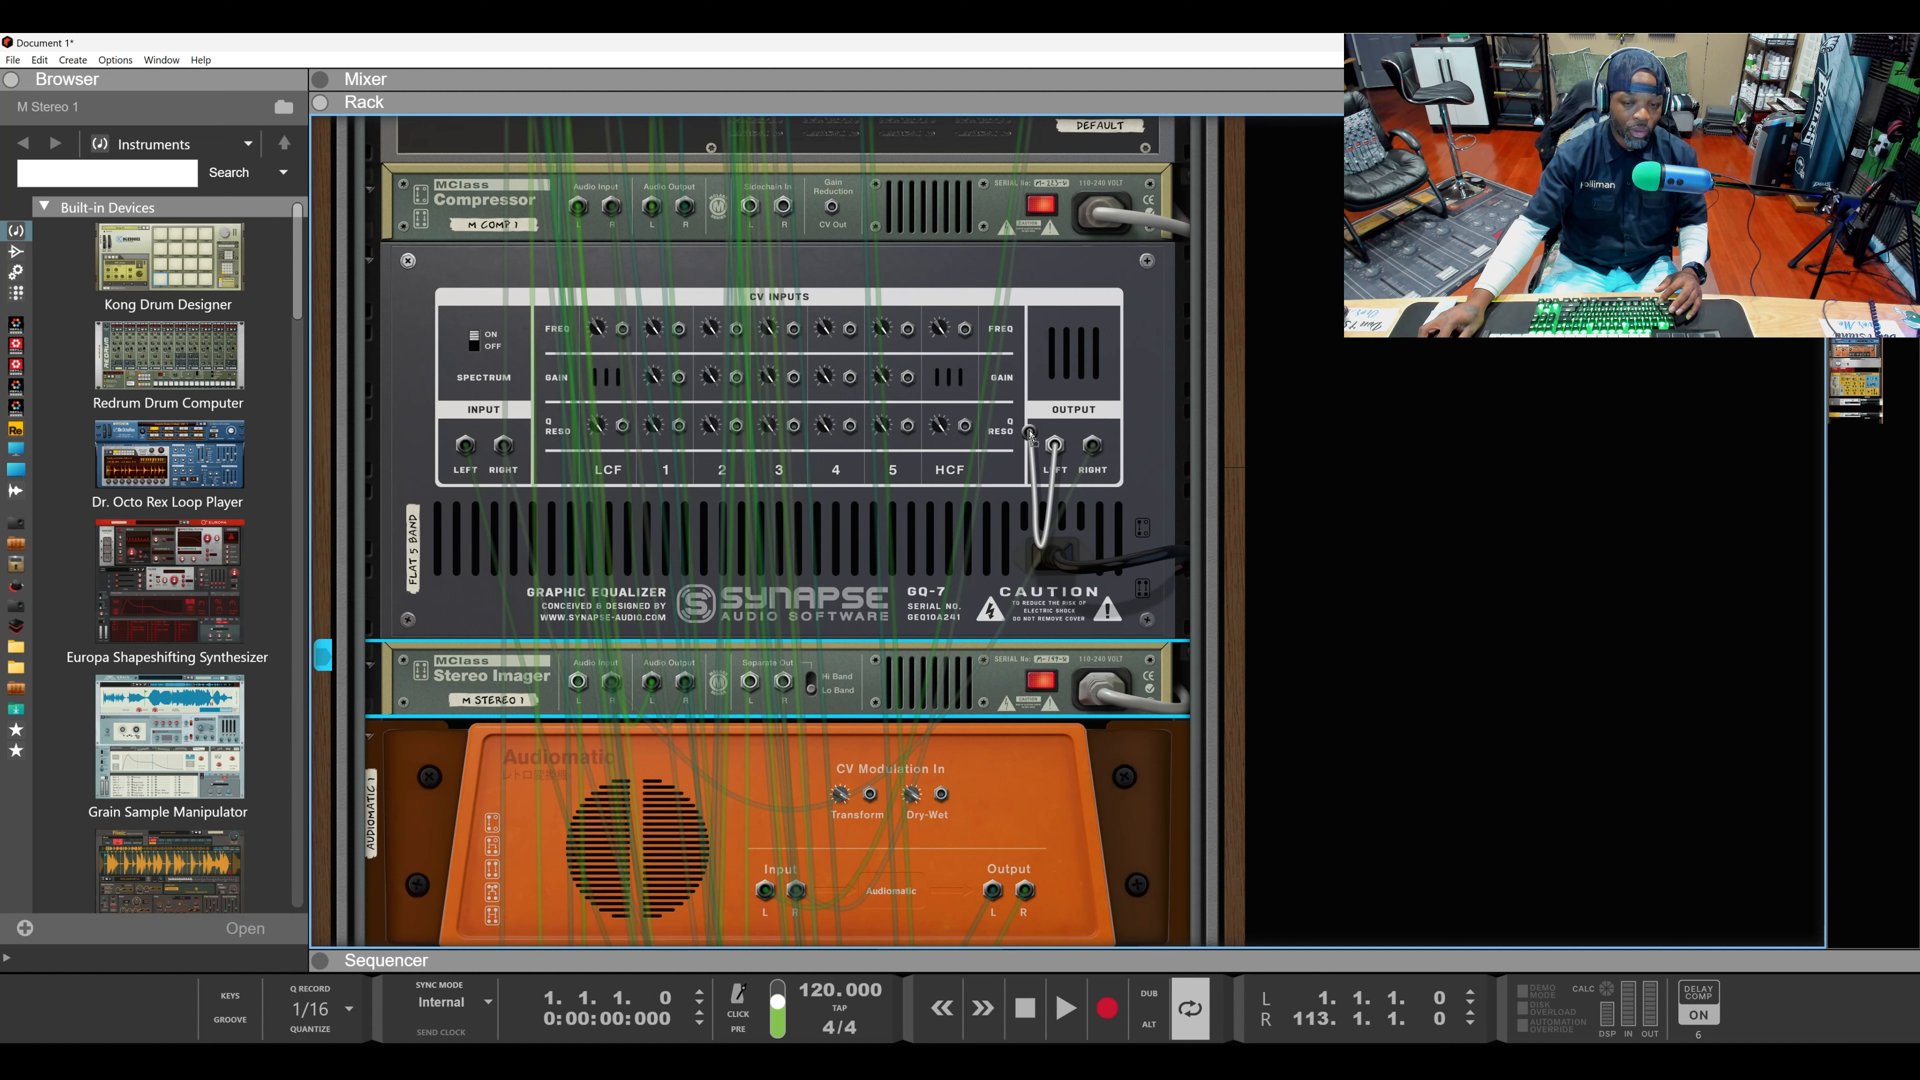
drag(1030, 435, 656, 684)
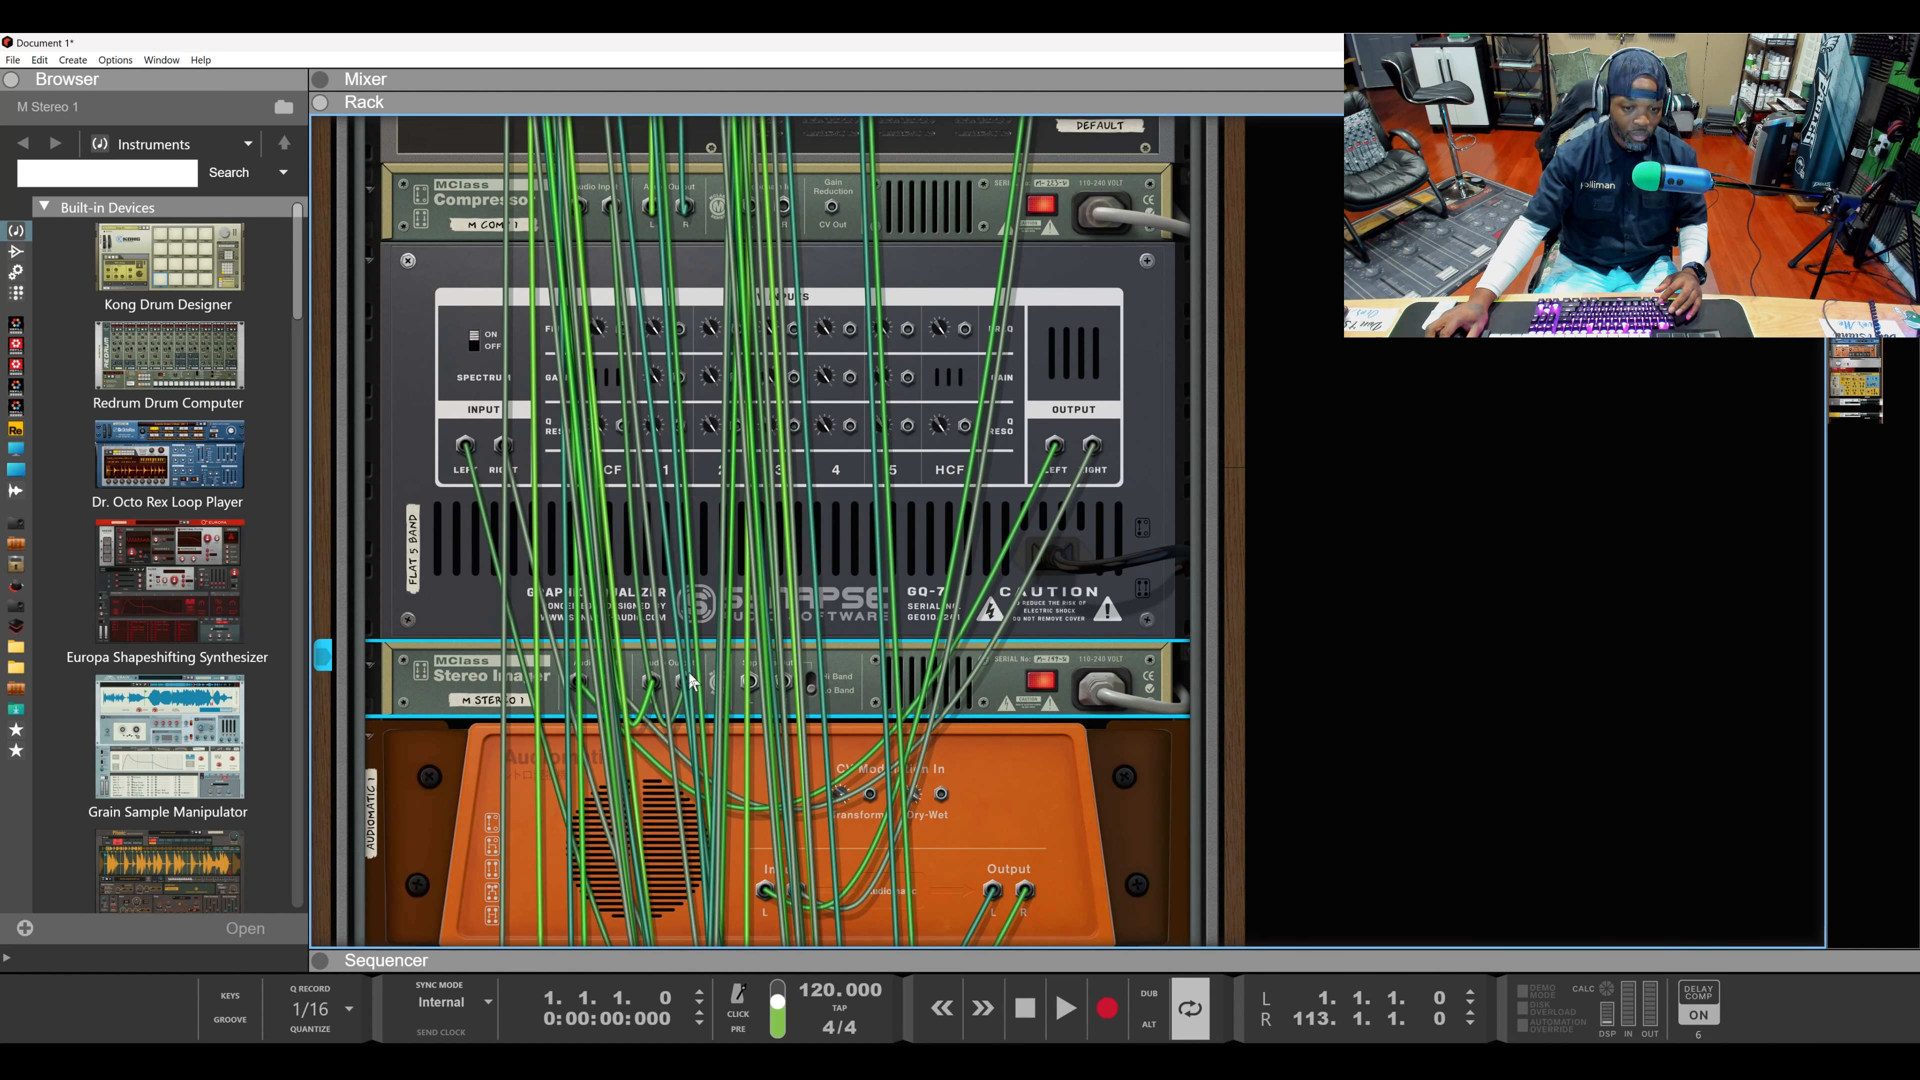
scroll(726, 684, down, 10)
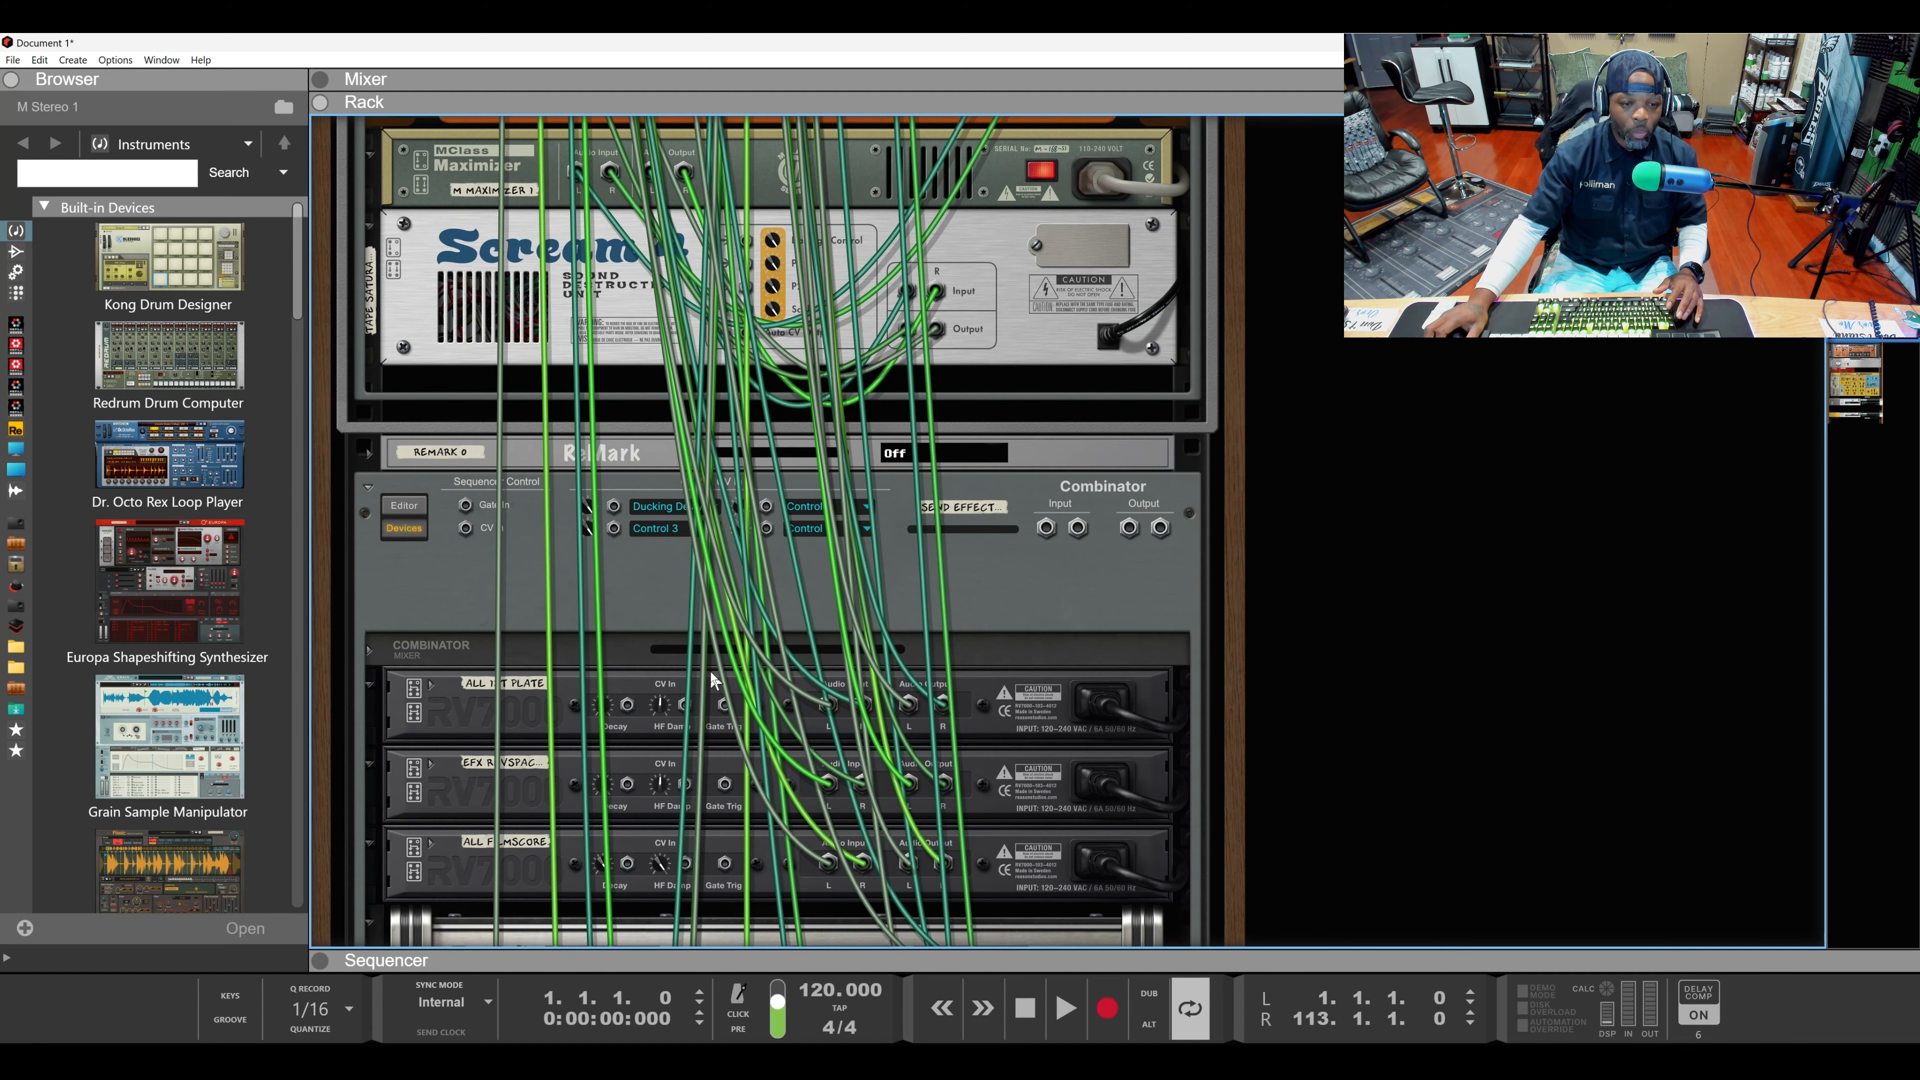
scroll(675, 593, up, 5)
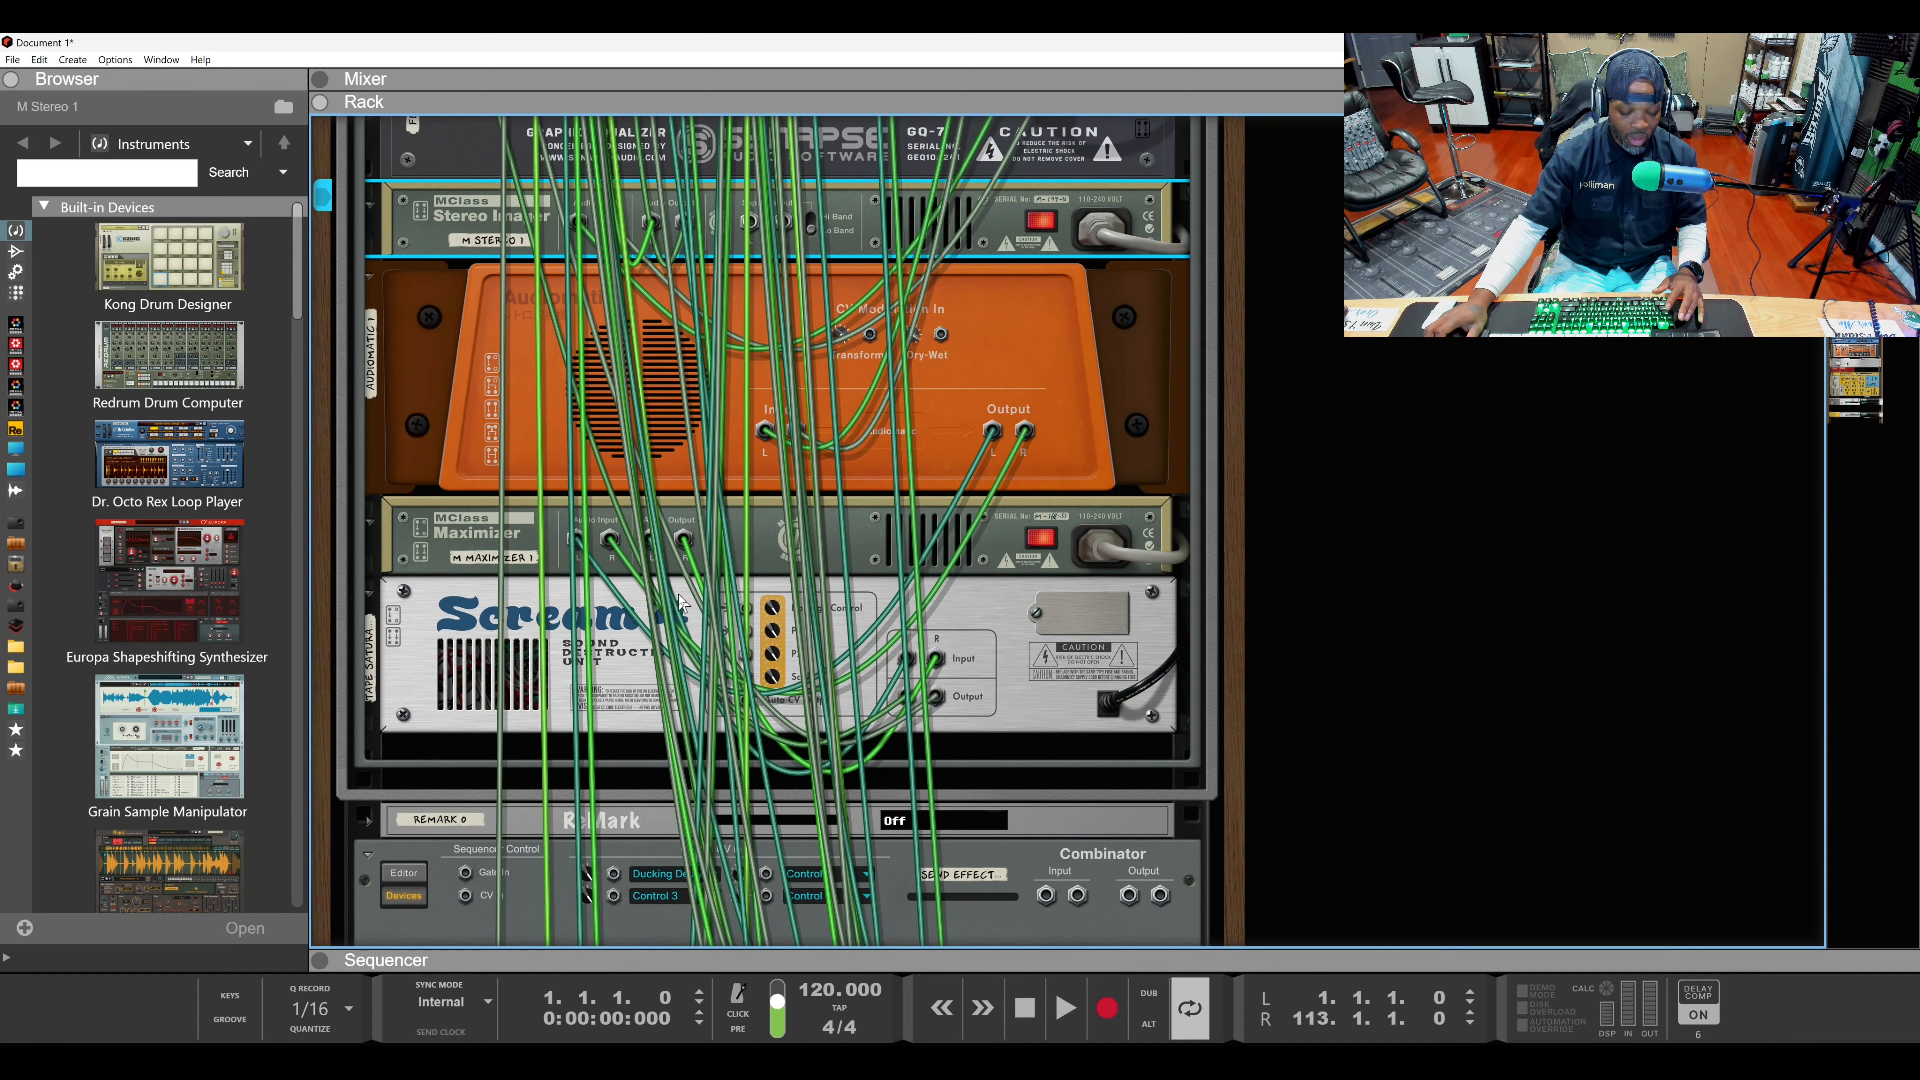
Step: Move the MClass Maximizer directly below the Scream 4 with automatic cable rerouting and check its input cable
key(Tab)
drag(461, 533, 453, 292)
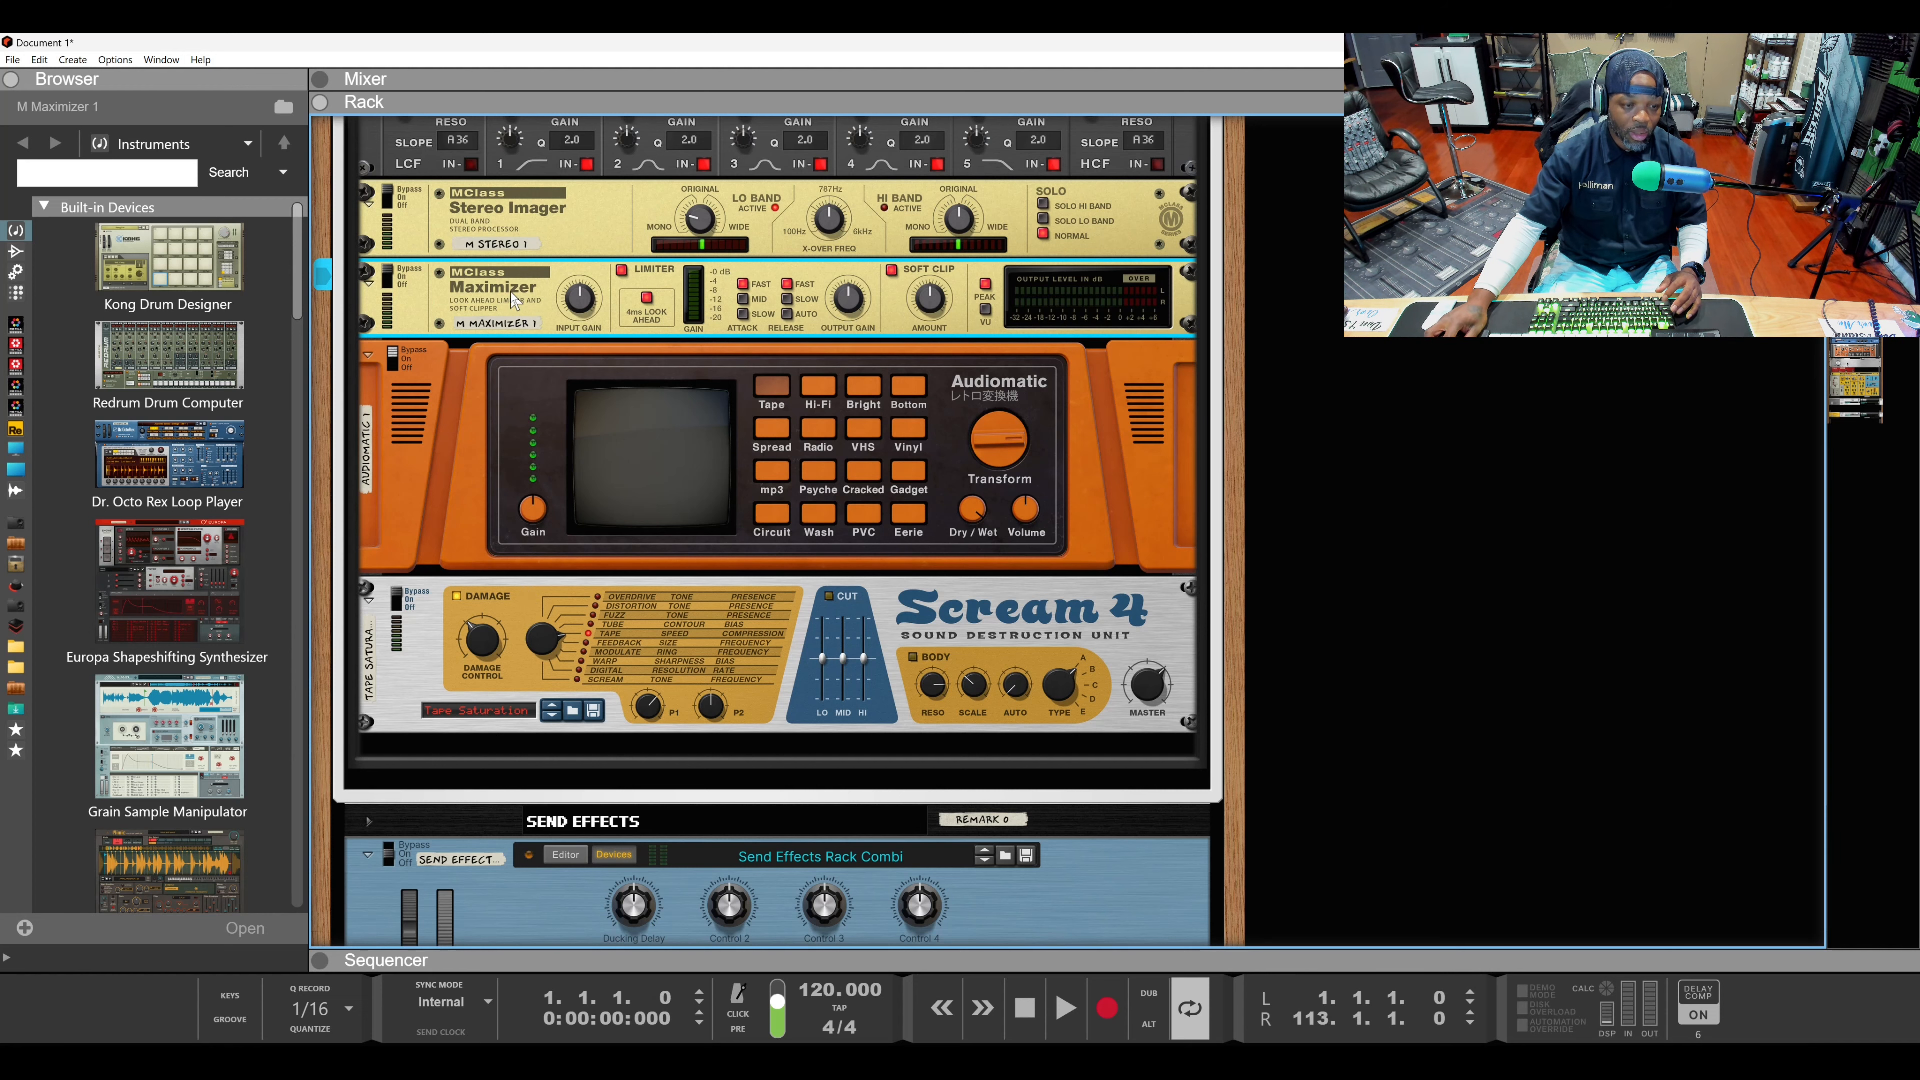
drag(510, 291, 511, 753)
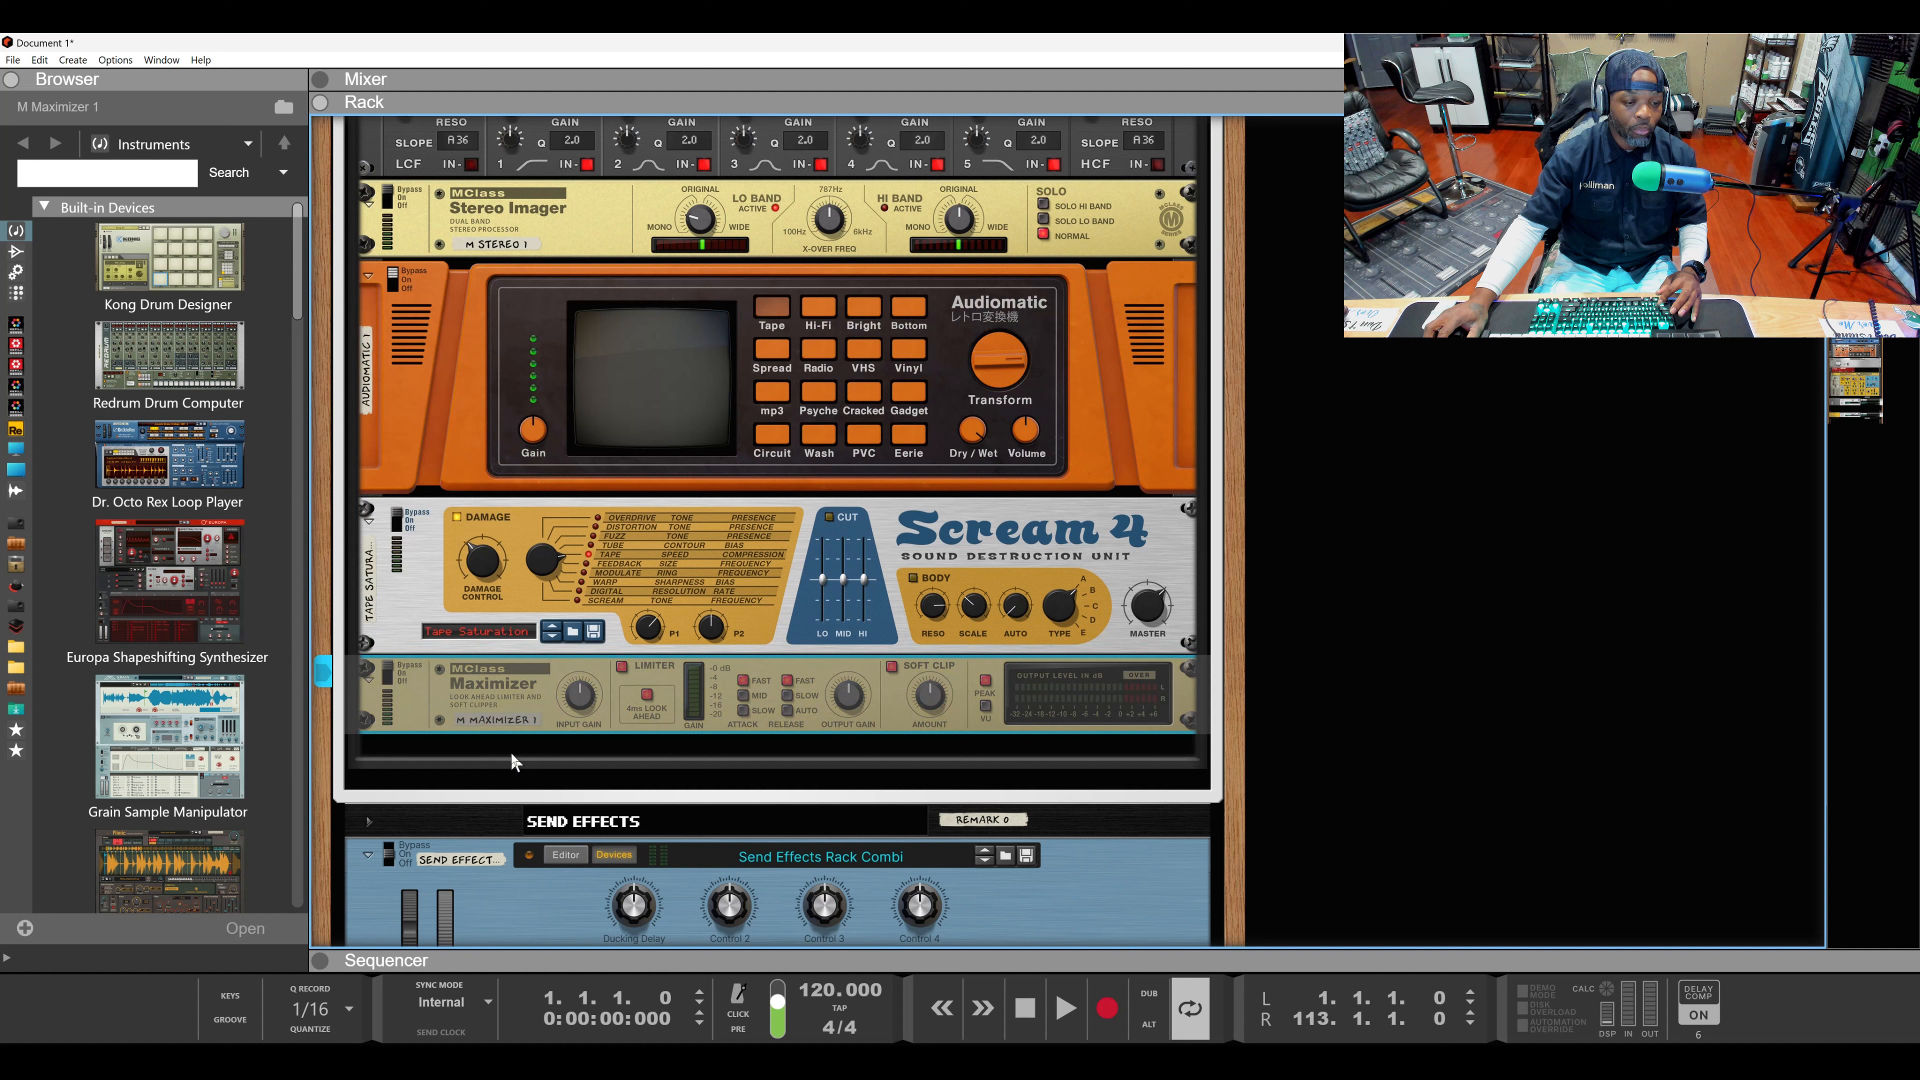
key(Tab)
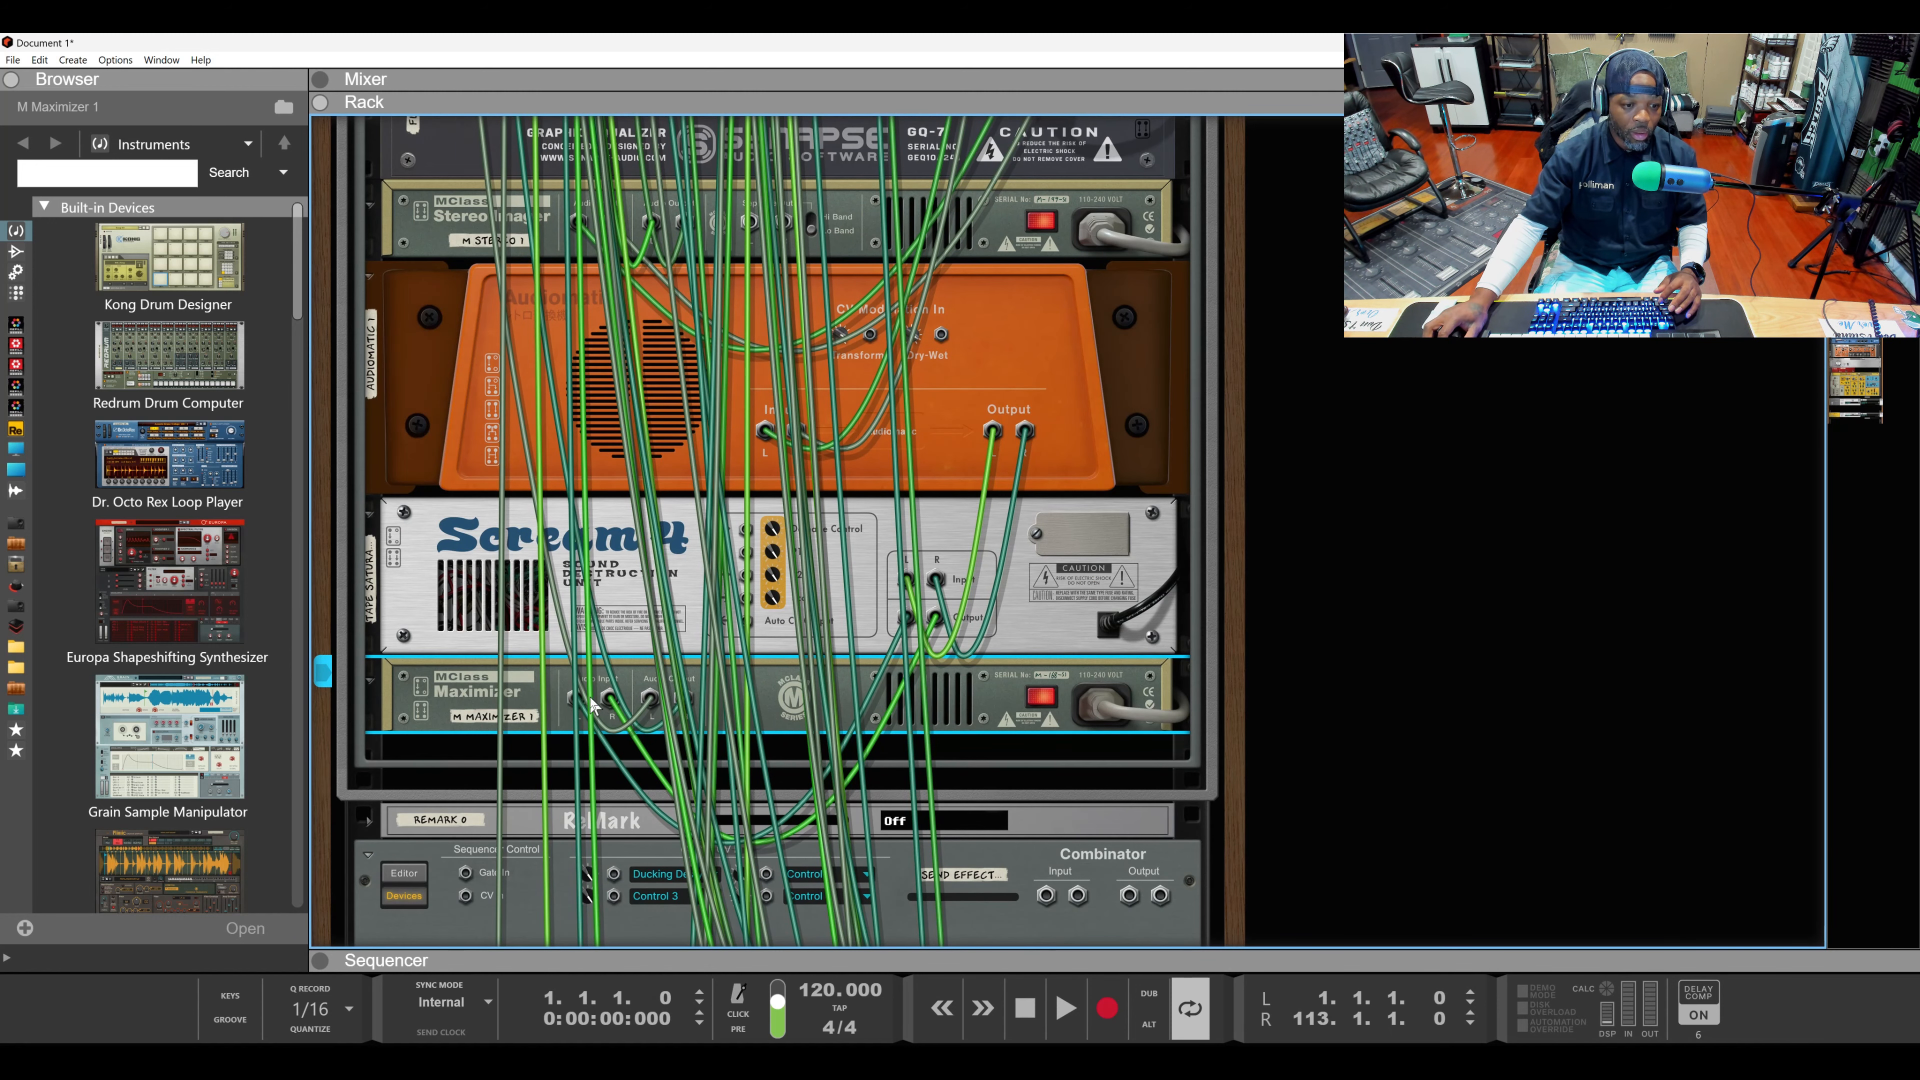
drag(579, 703, 581, 704)
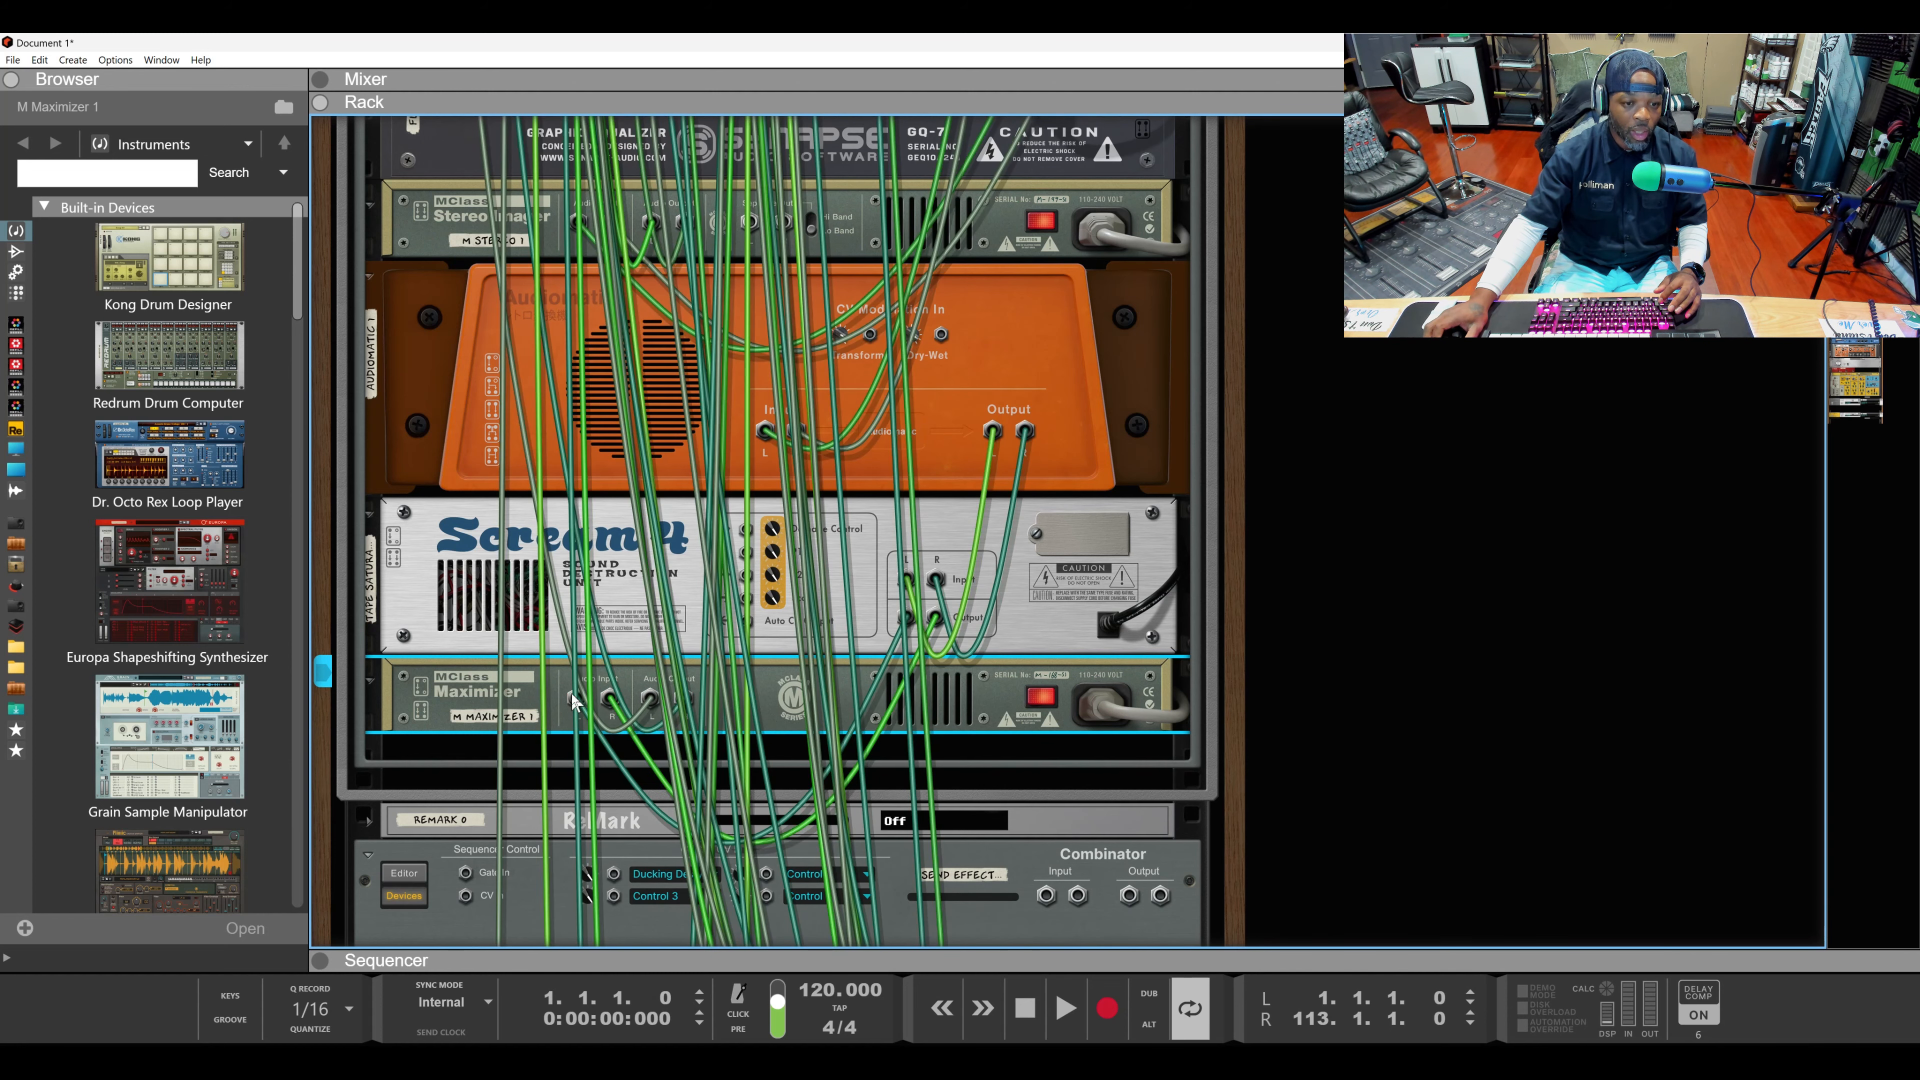
Step: Disconnect the audio input and output cables from the Core ReLation at the start of the chain
scroll(575, 695, up, 5)
key(Tab)
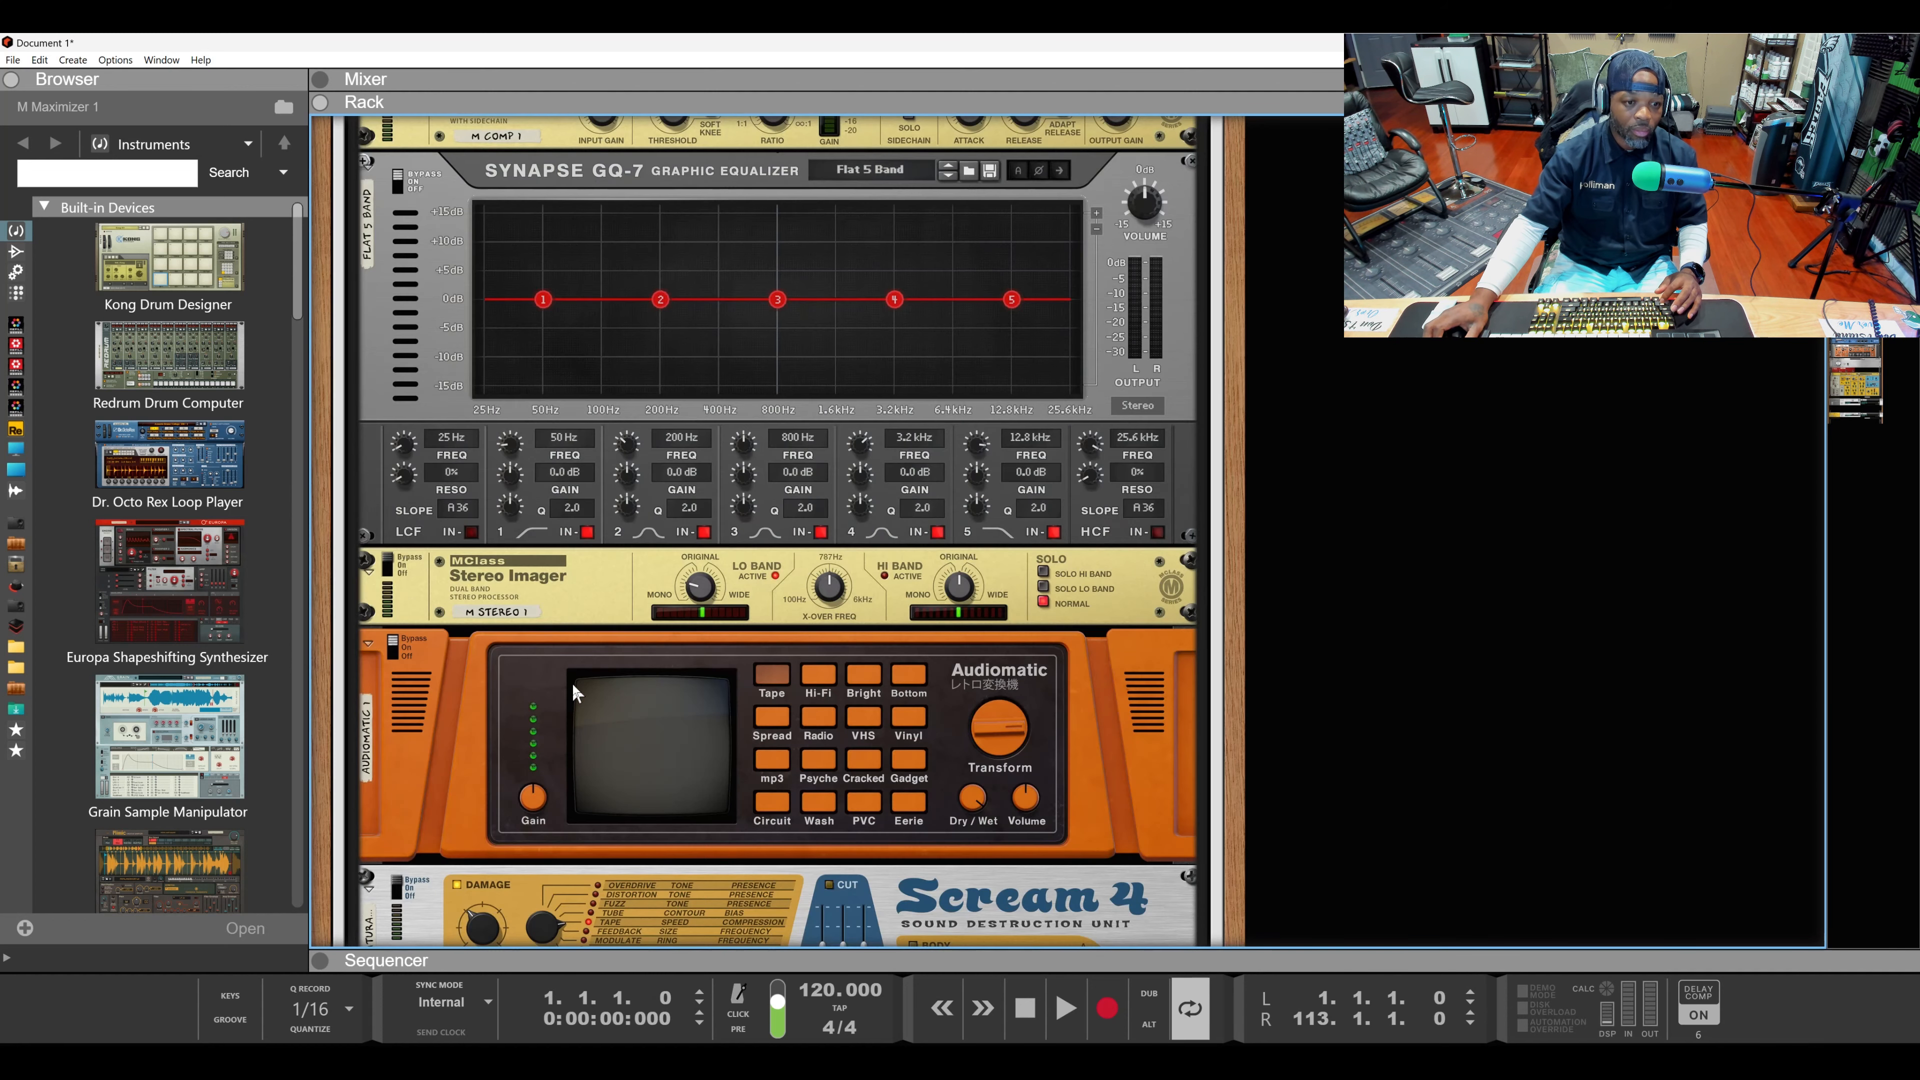
scroll(572, 687, up, 6)
scroll(571, 682, up, 3)
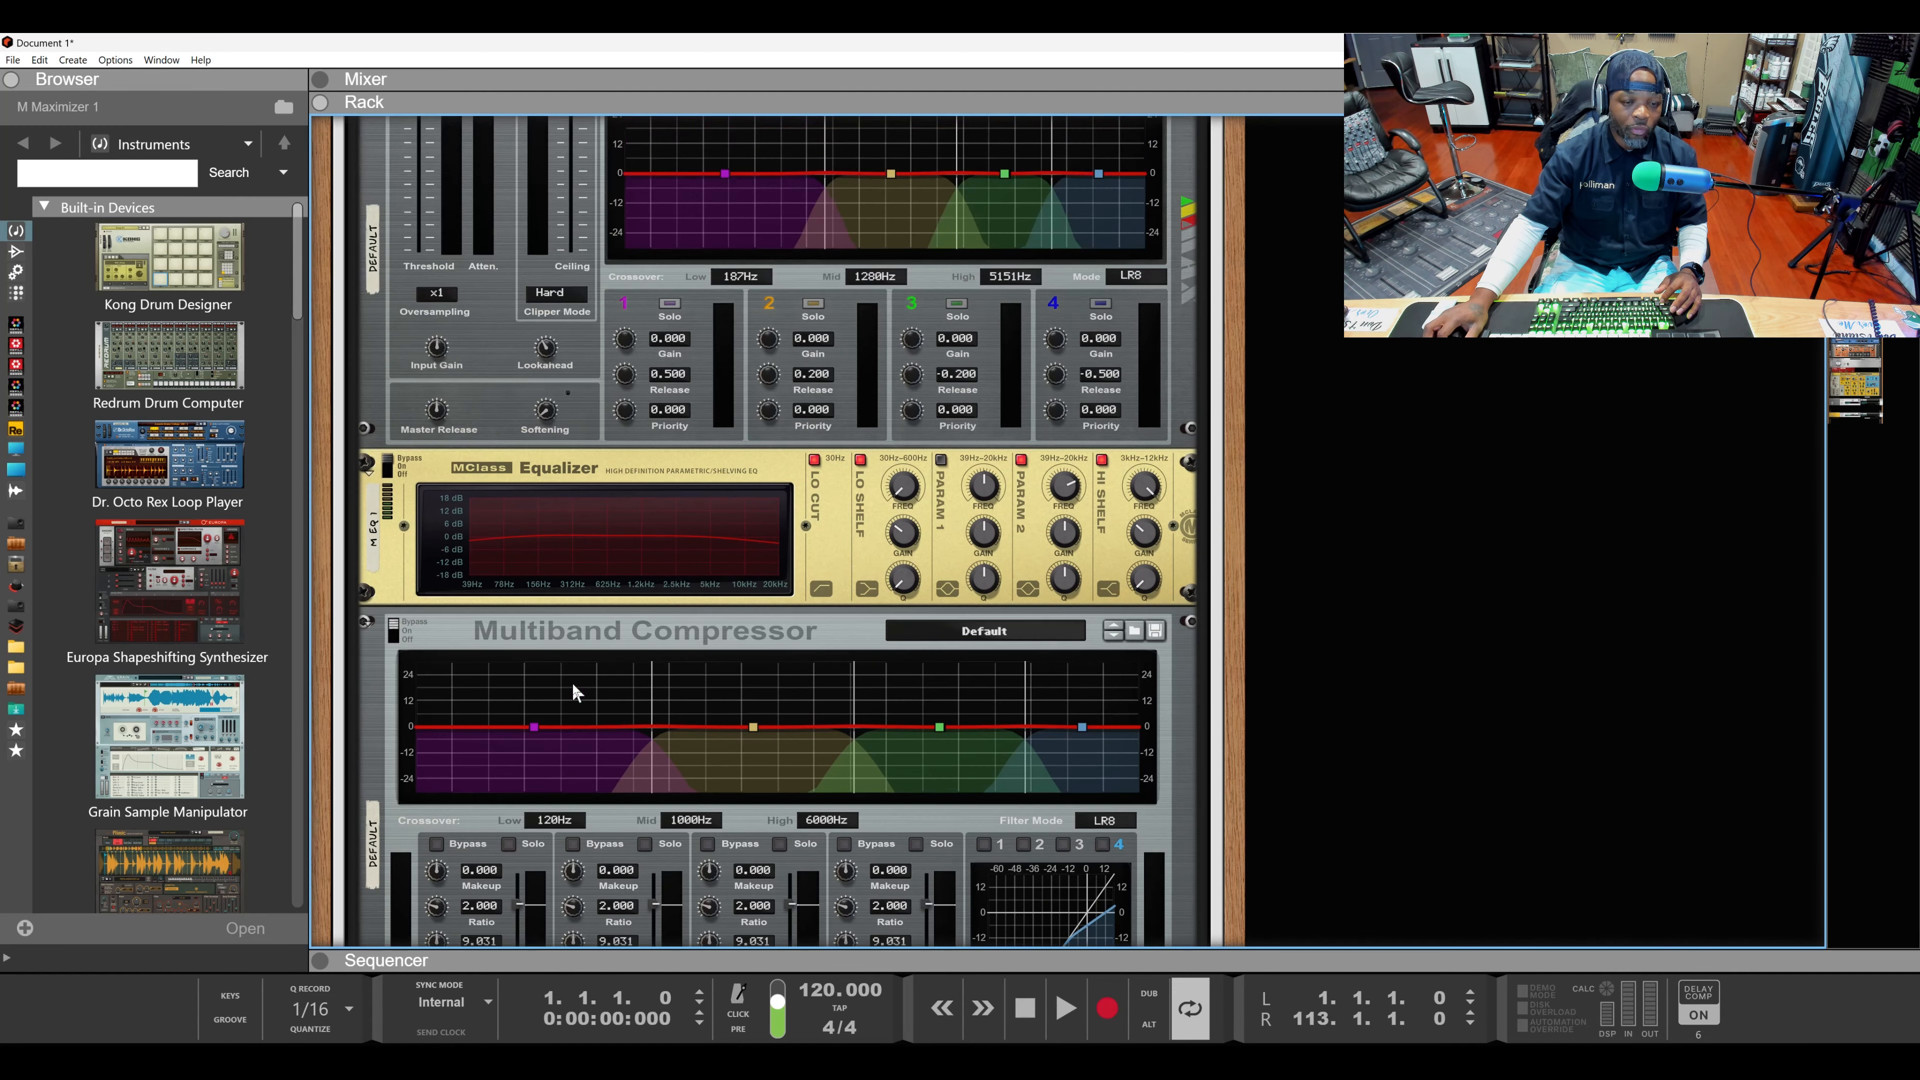
key(Tab)
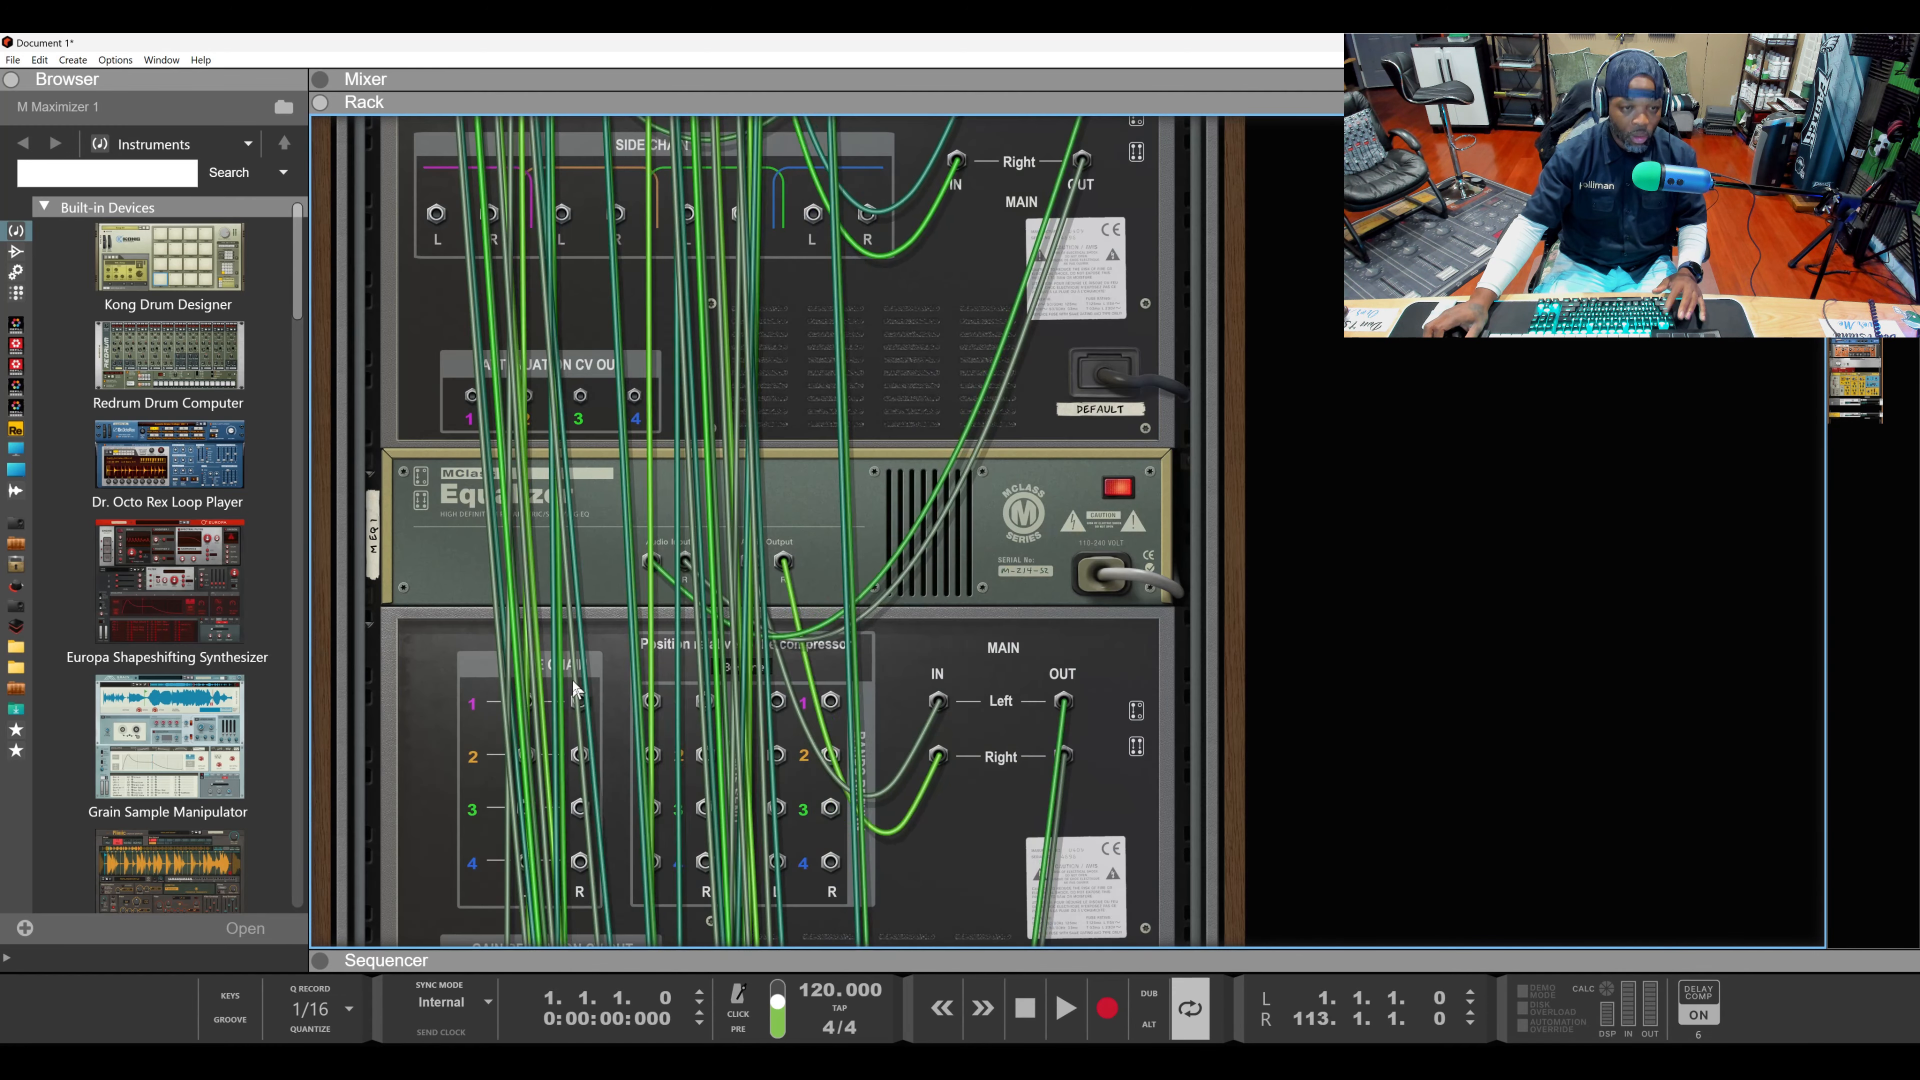
scroll(573, 686, up, 3)
scroll(572, 686, up, 4)
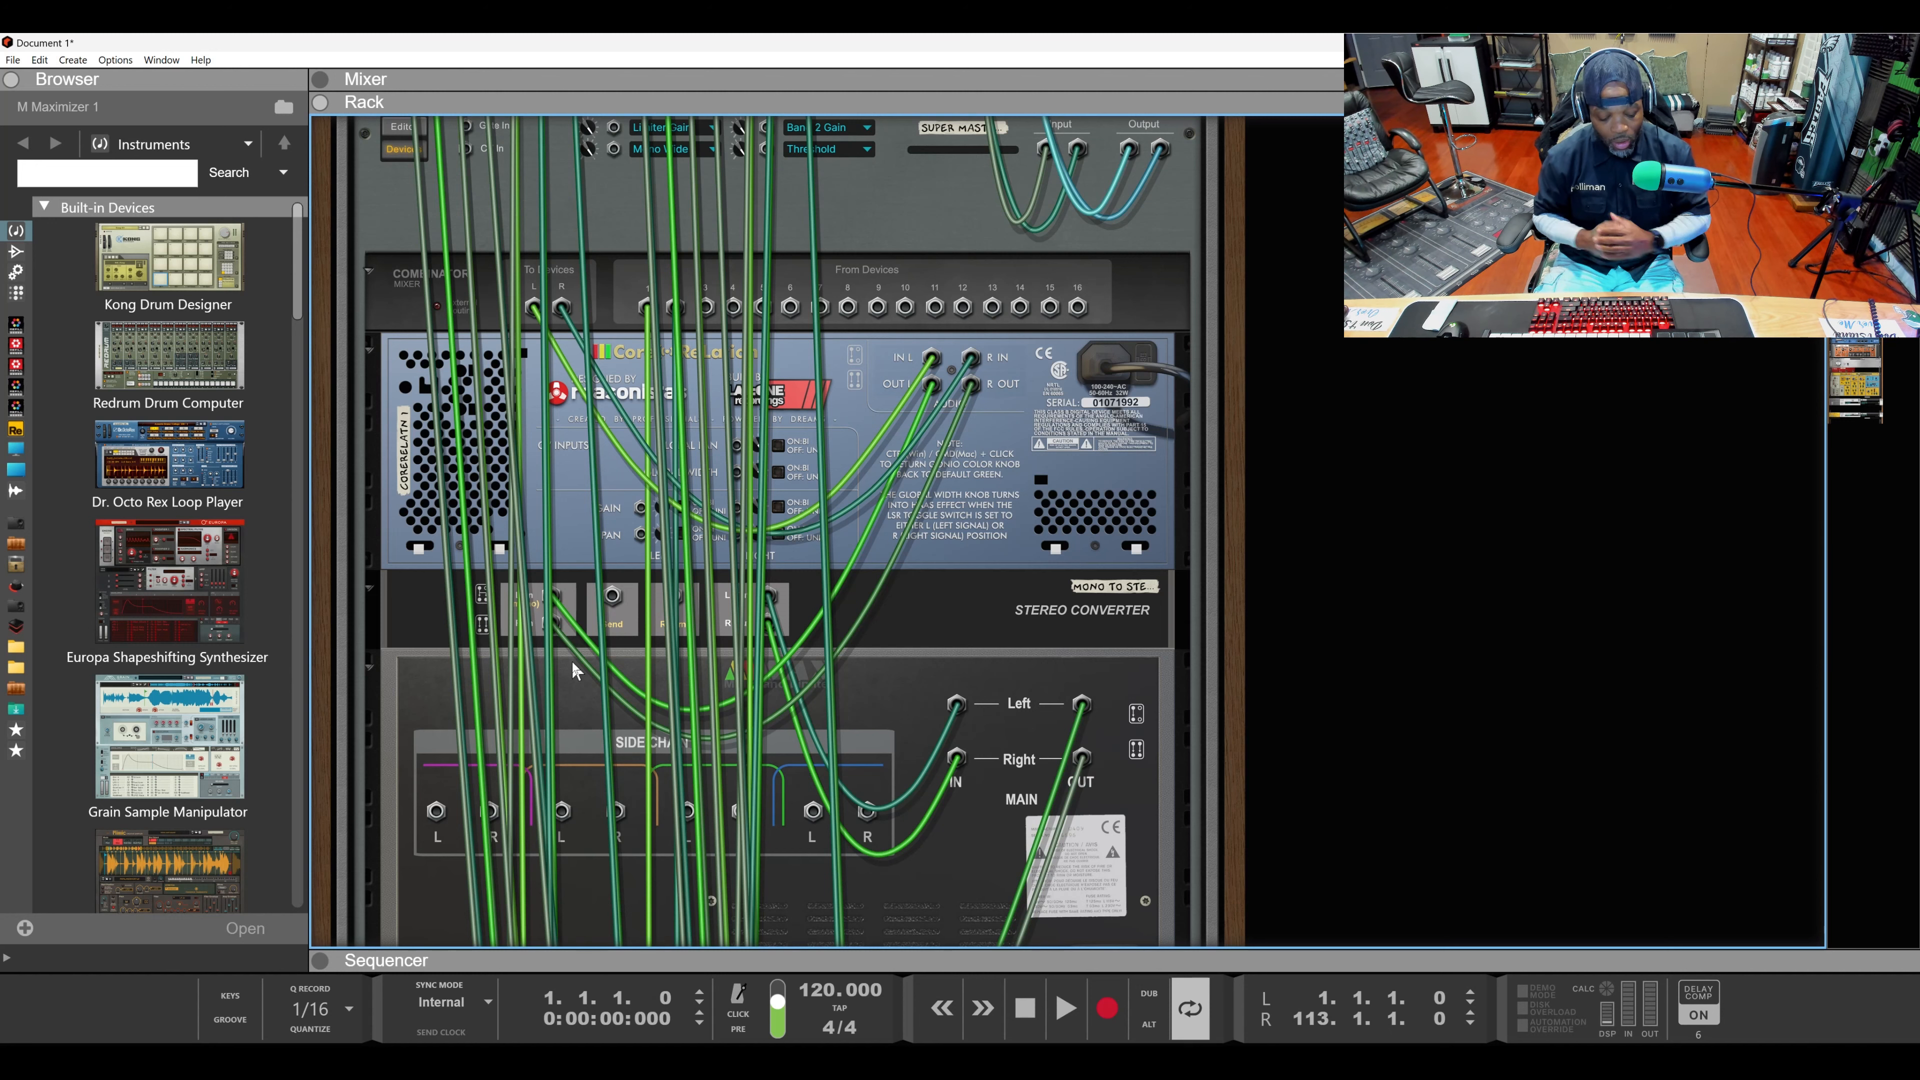
drag(931, 359, 967, 381)
drag(970, 358, 948, 384)
drag(932, 385, 963, 415)
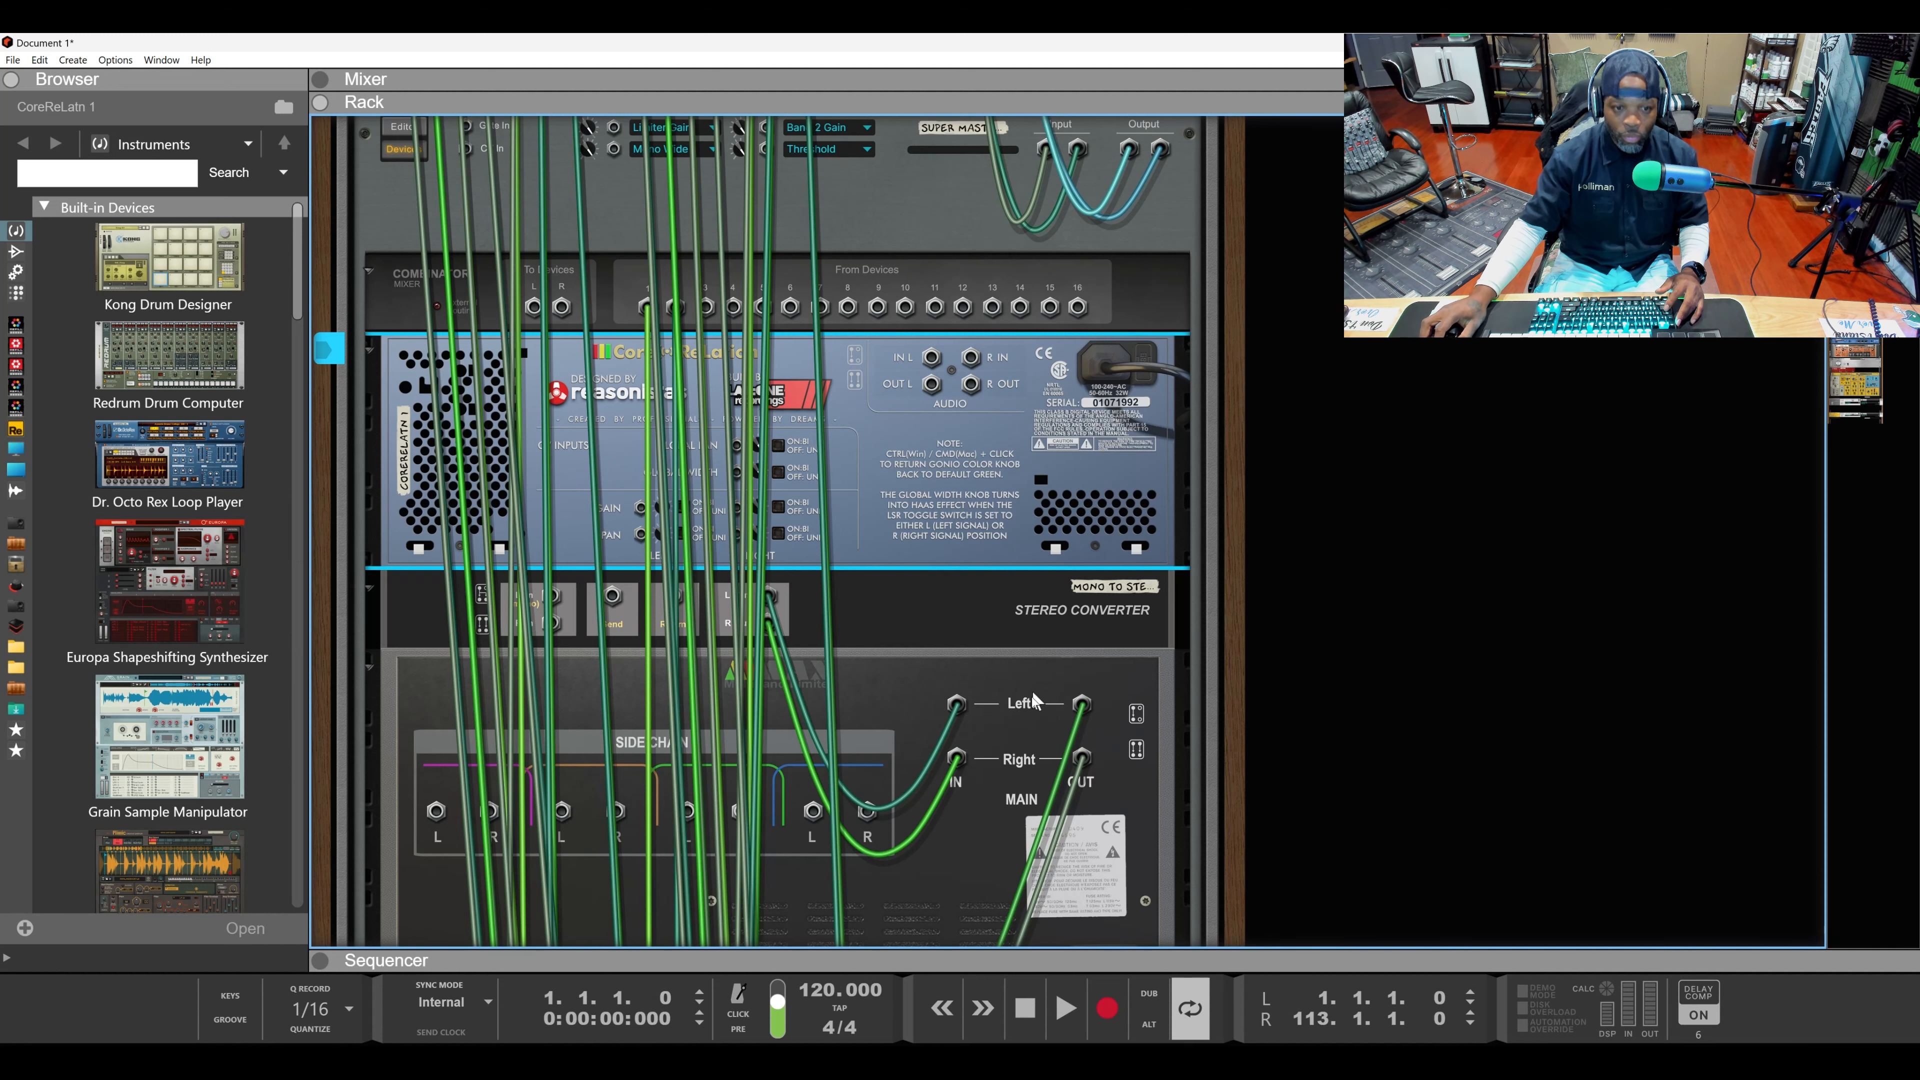
Step: Review the order of the devices on the front of the rack from the Super Master Combinator down to the Multiband Compressor
scroll(897, 634, up, 5)
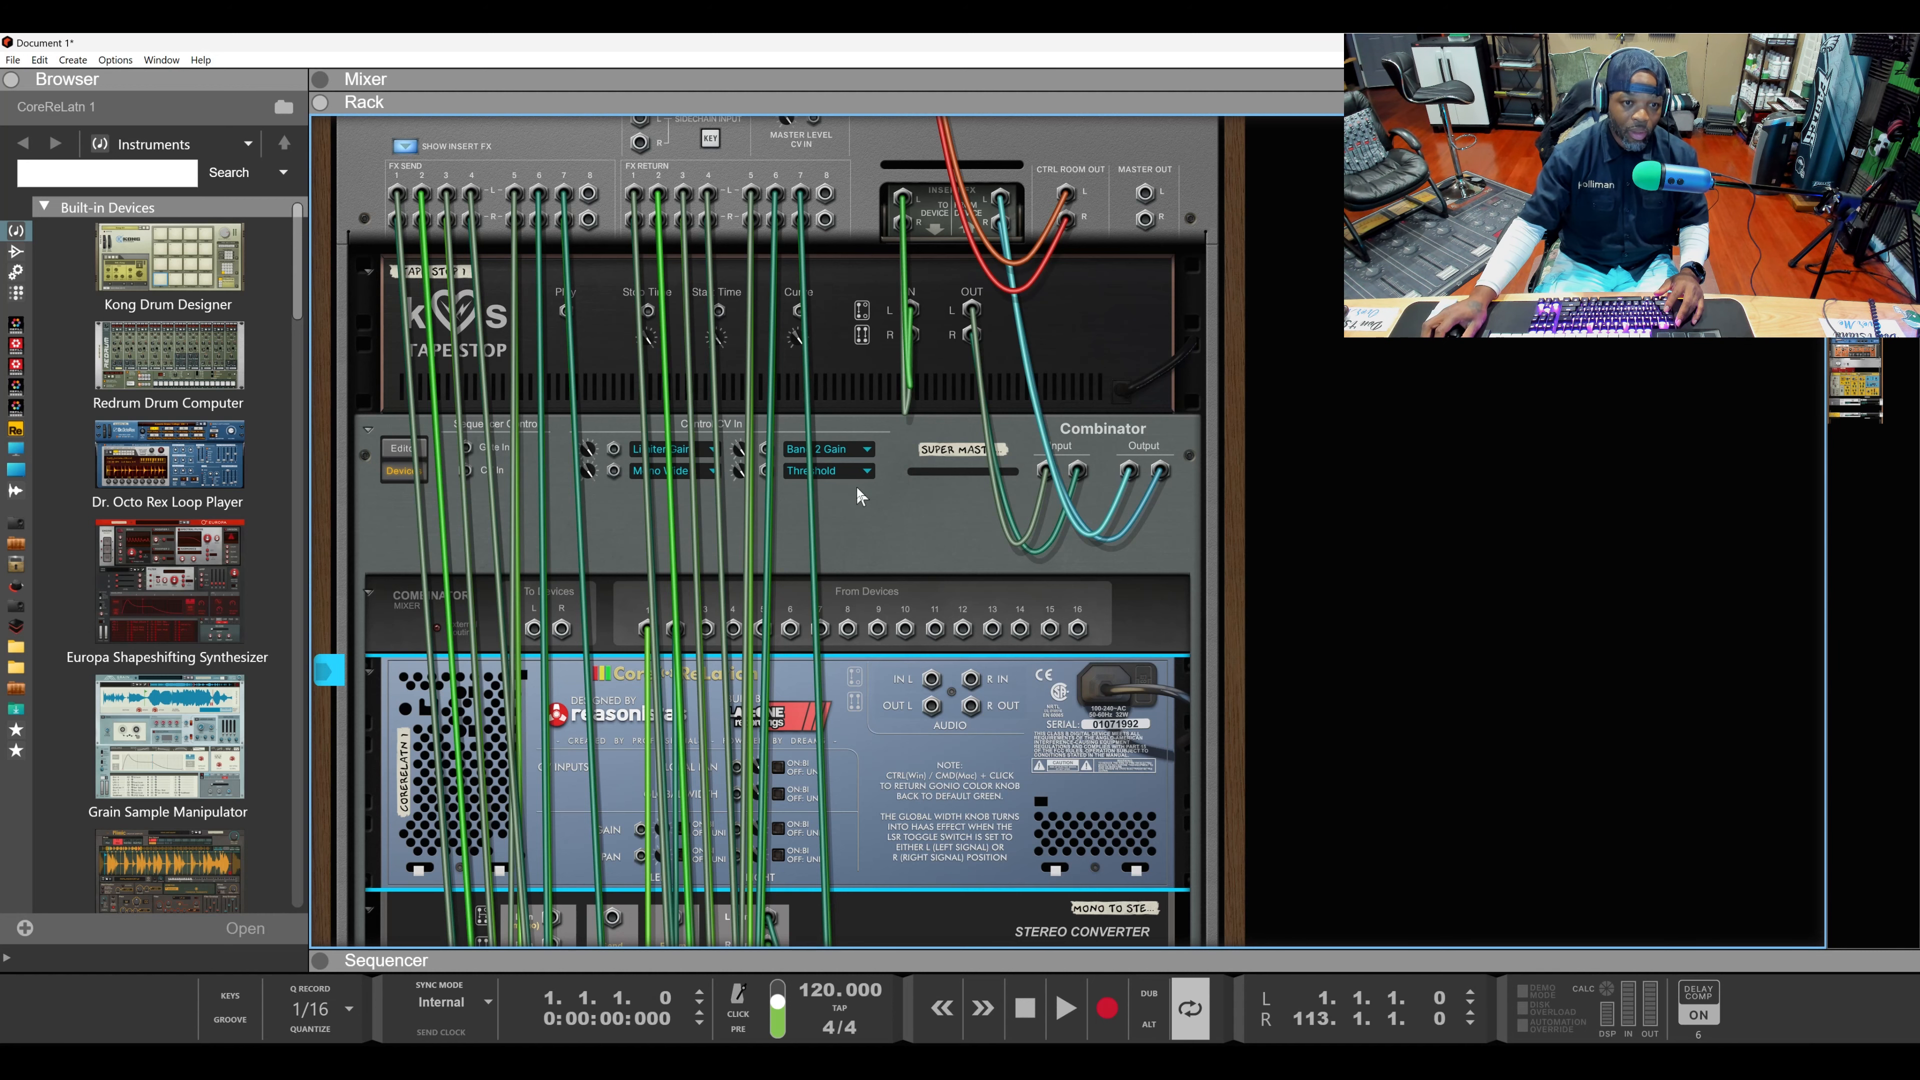
key(Tab)
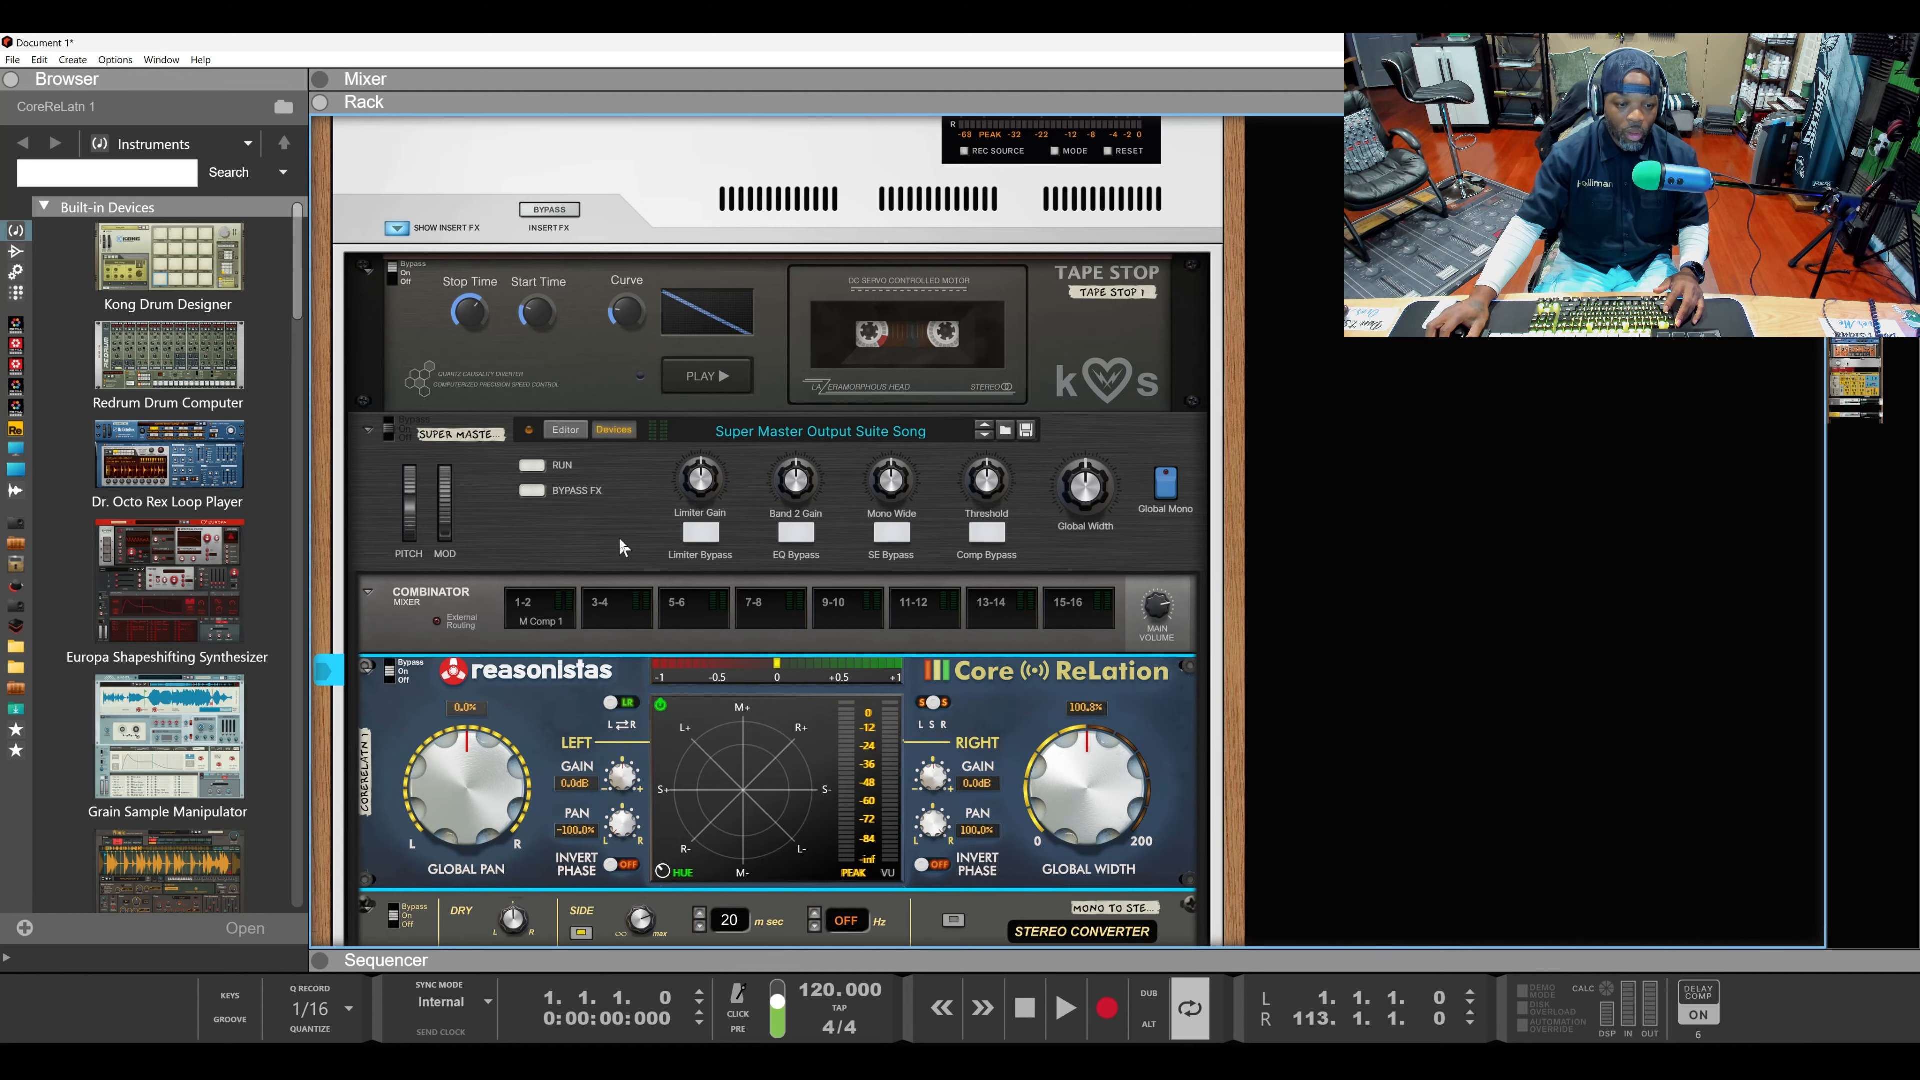
scroll(619, 544, down, 8)
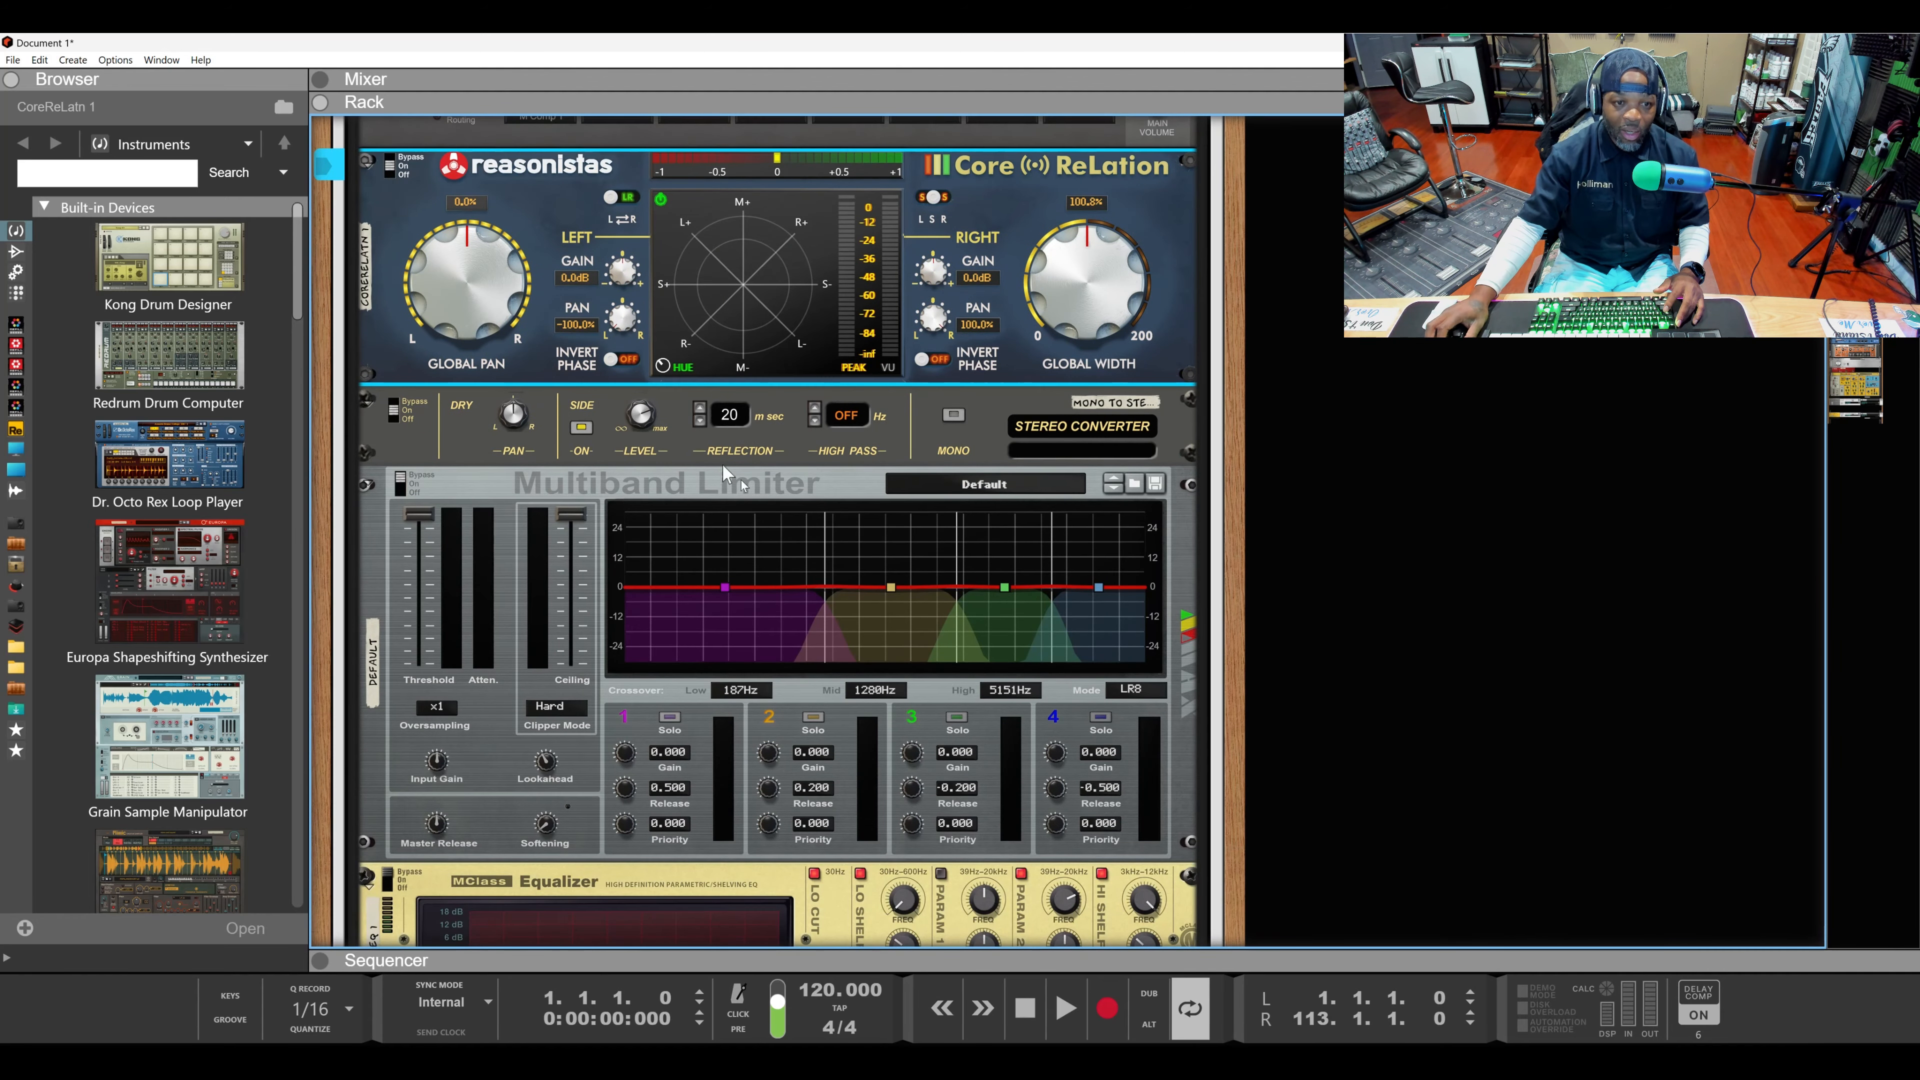
scroll(668, 513, up, 4)
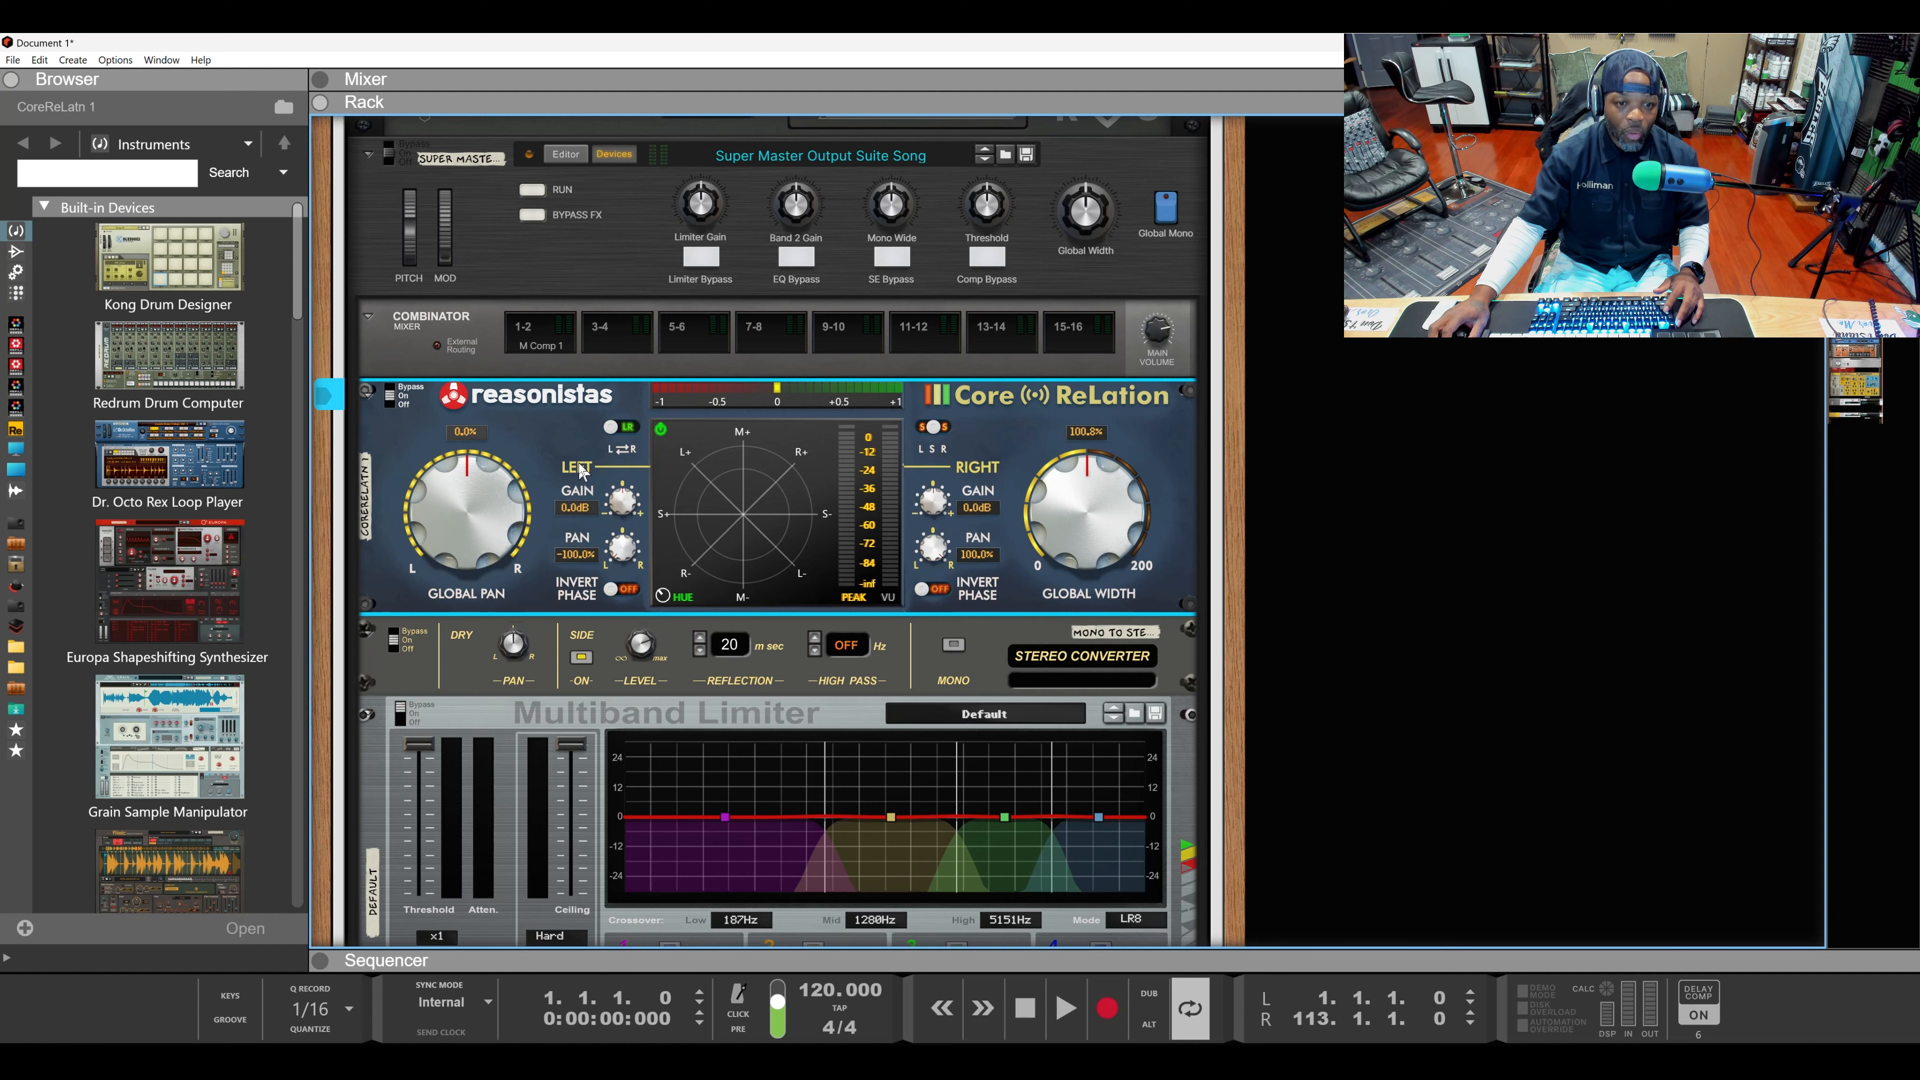
scroll(563, 456, down, 4)
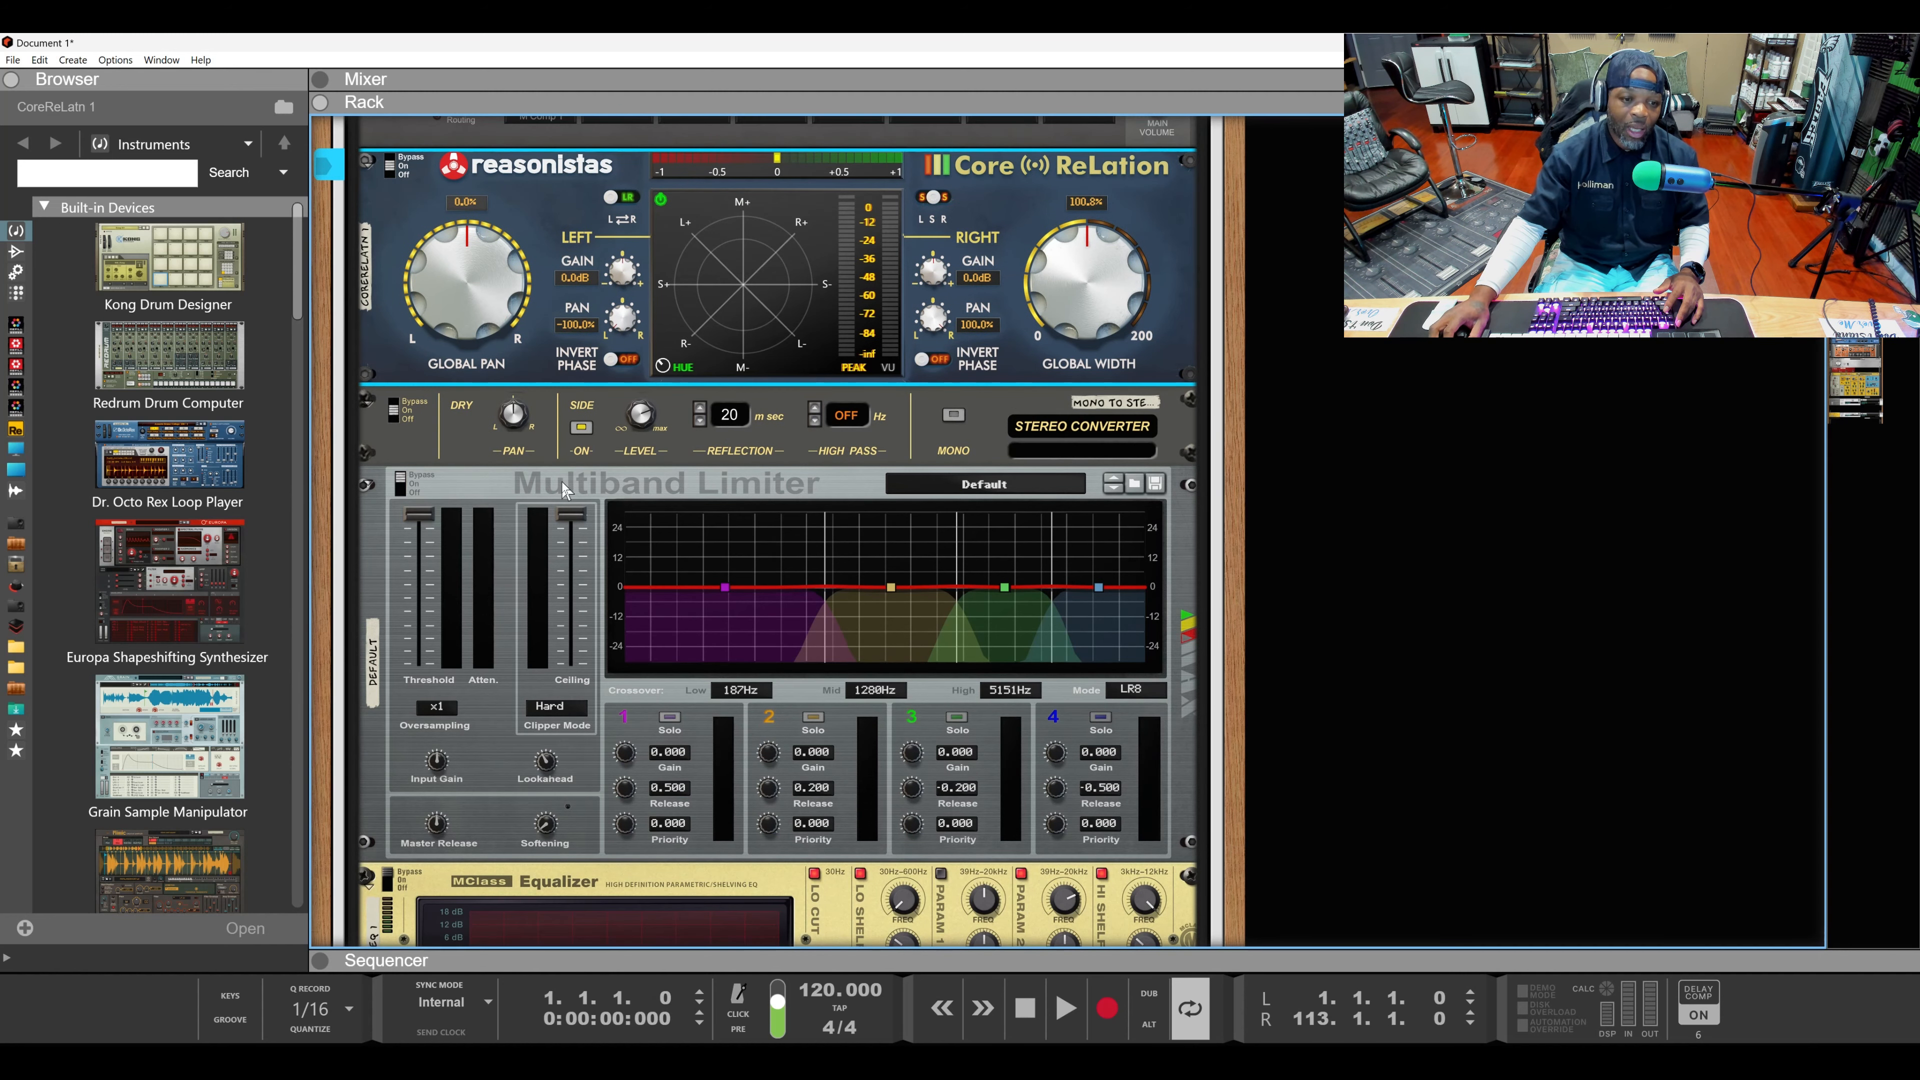
click(602, 496)
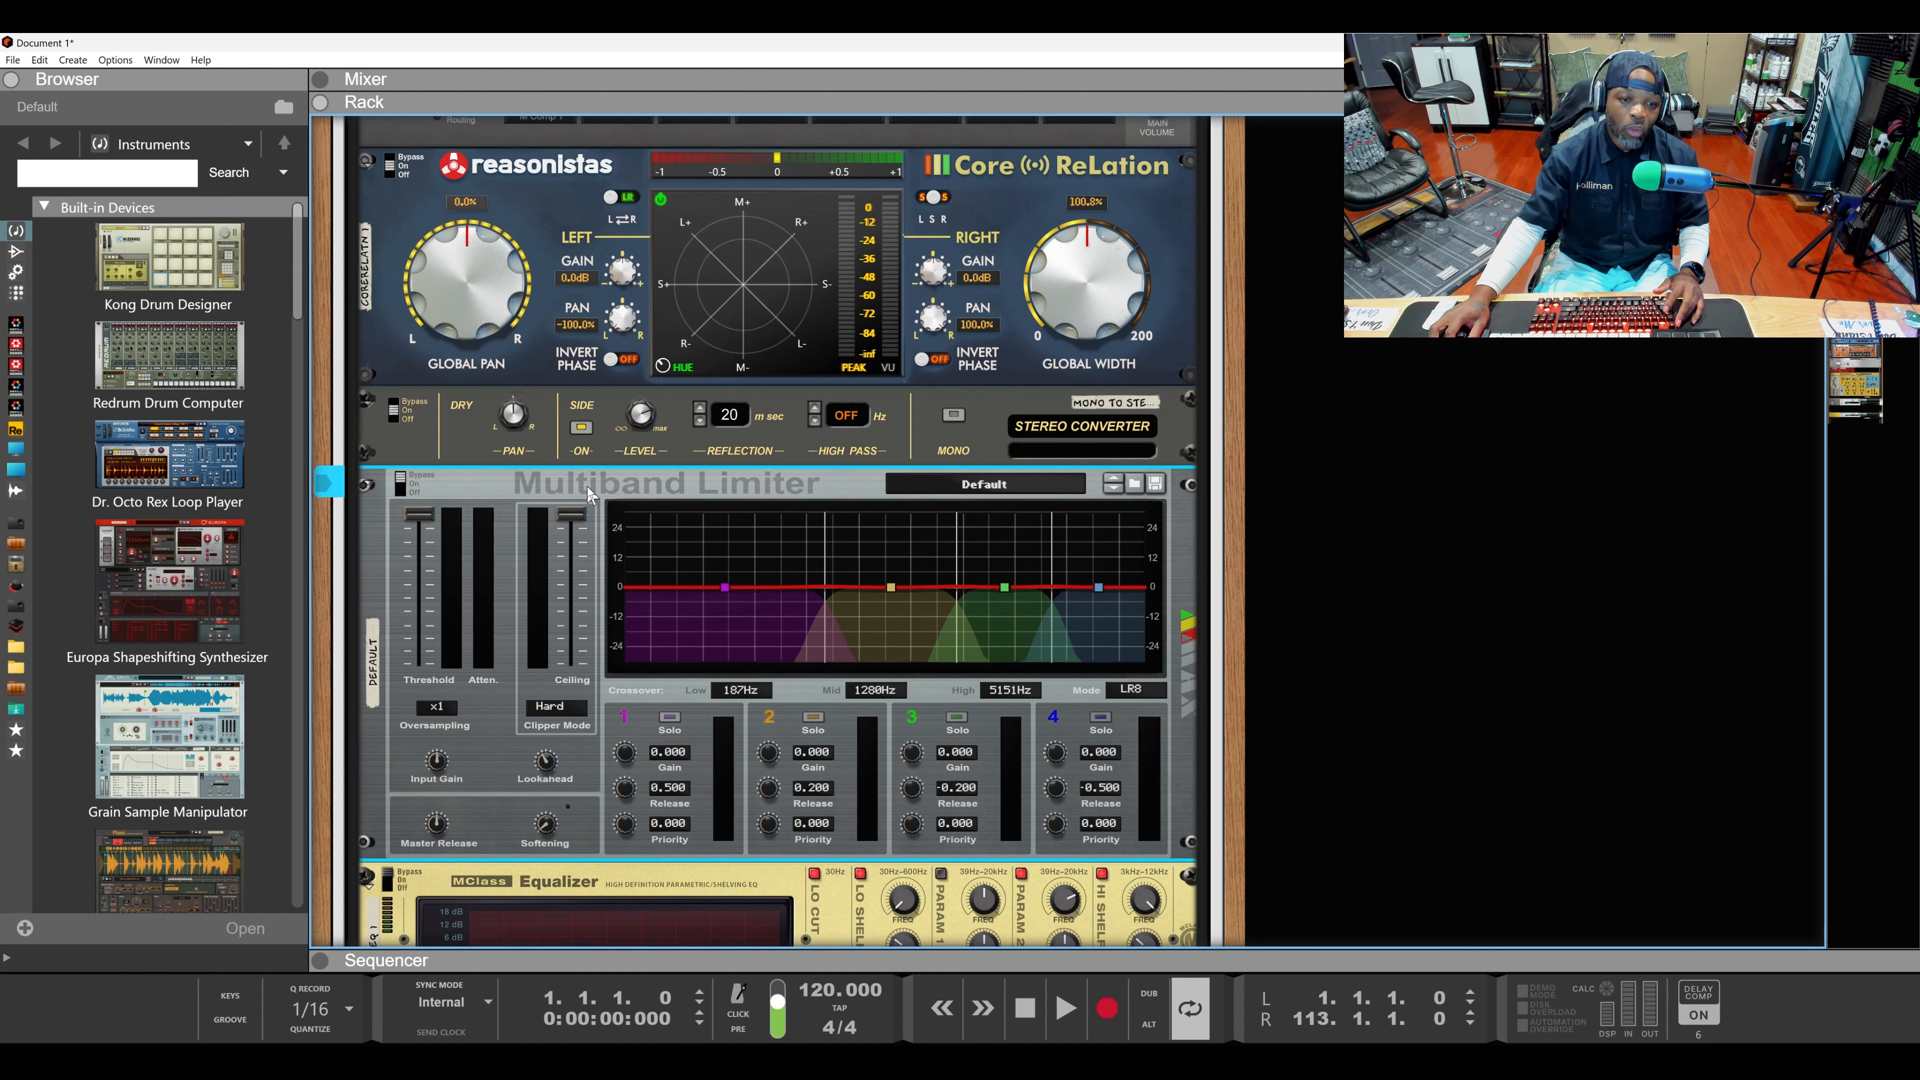
scroll(589, 494, down, 4)
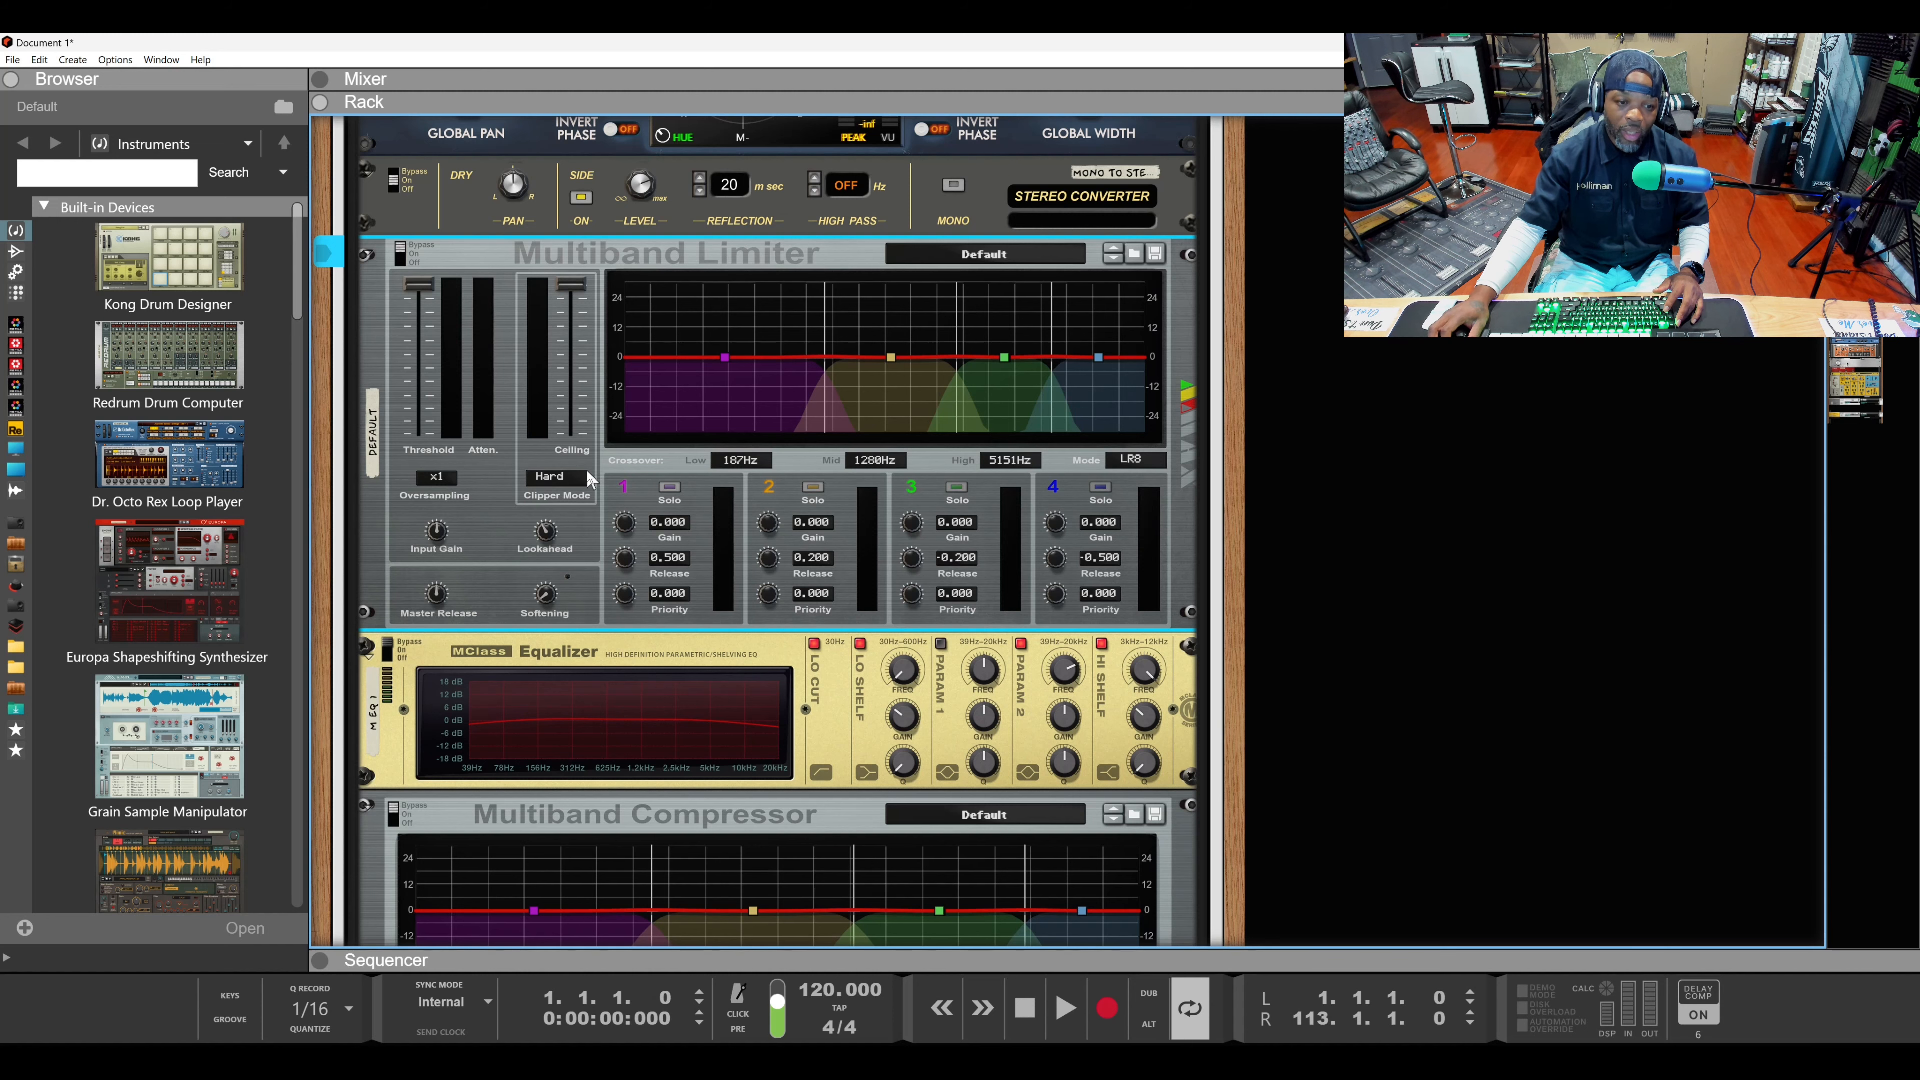
mouse_move(559, 254)
mouse_down()
mouse_move(572, 947)
mouse_move(594, 102)
mouse_move(575, 310)
mouse_up()
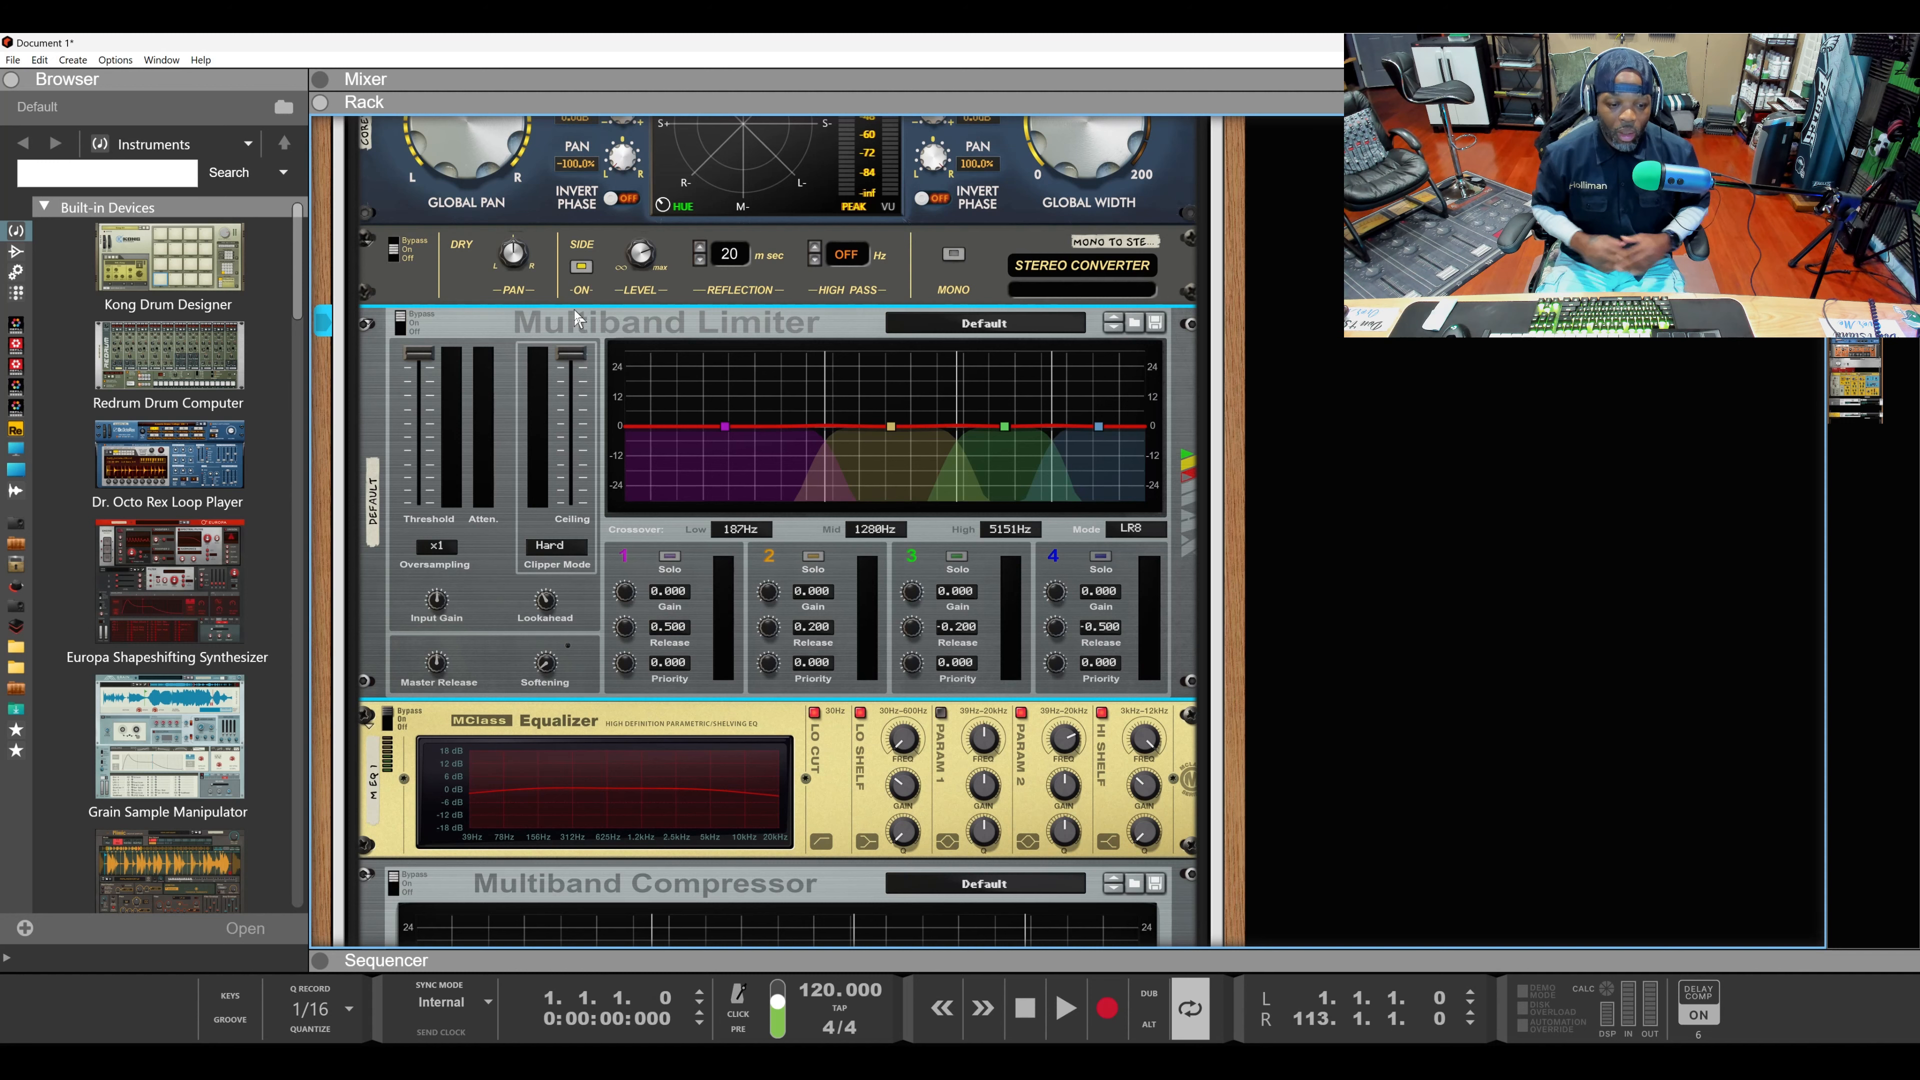
Step: Trace the rear cables of the Multiband Limiter and the MClass Equalizer down to the Multiband Compressor
key(Tab)
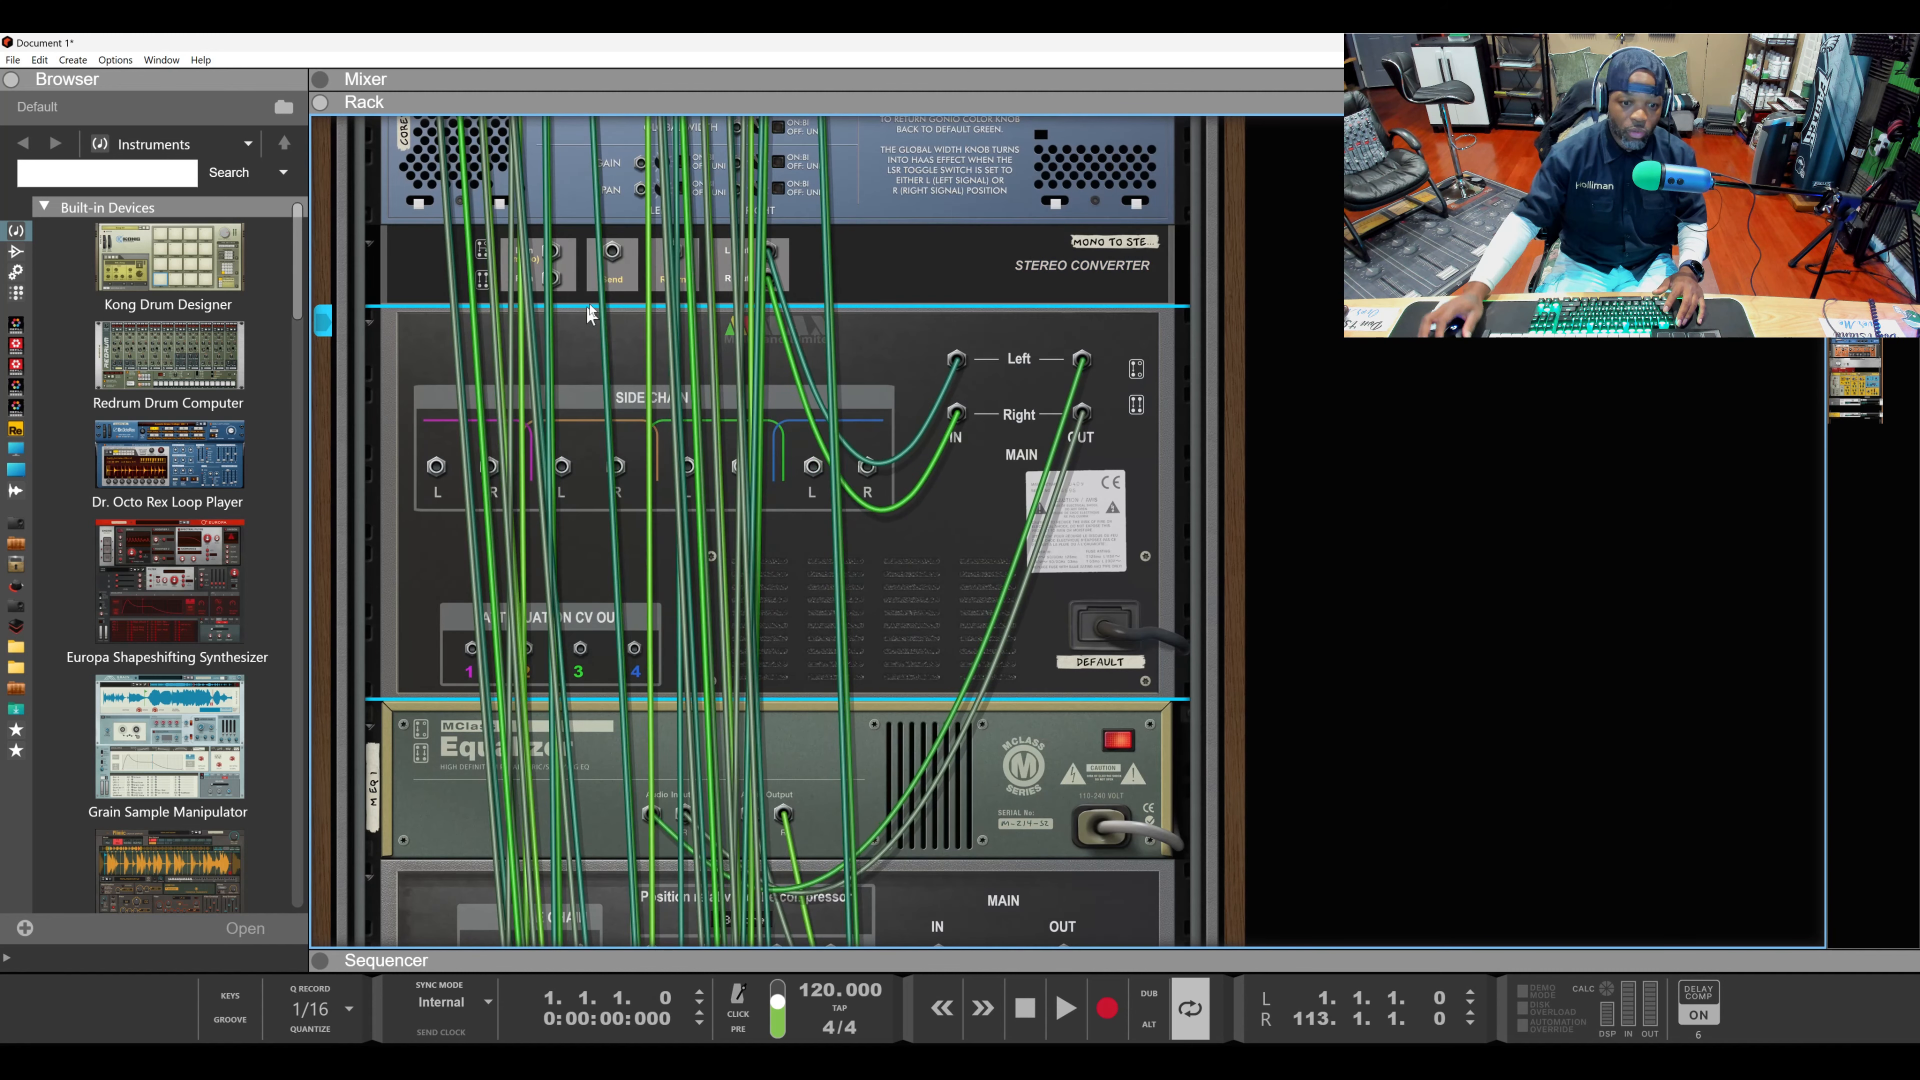
mouse_move(619, 463)
mouse_down()
mouse_move(630, 290)
mouse_move(619, 461)
mouse_up()
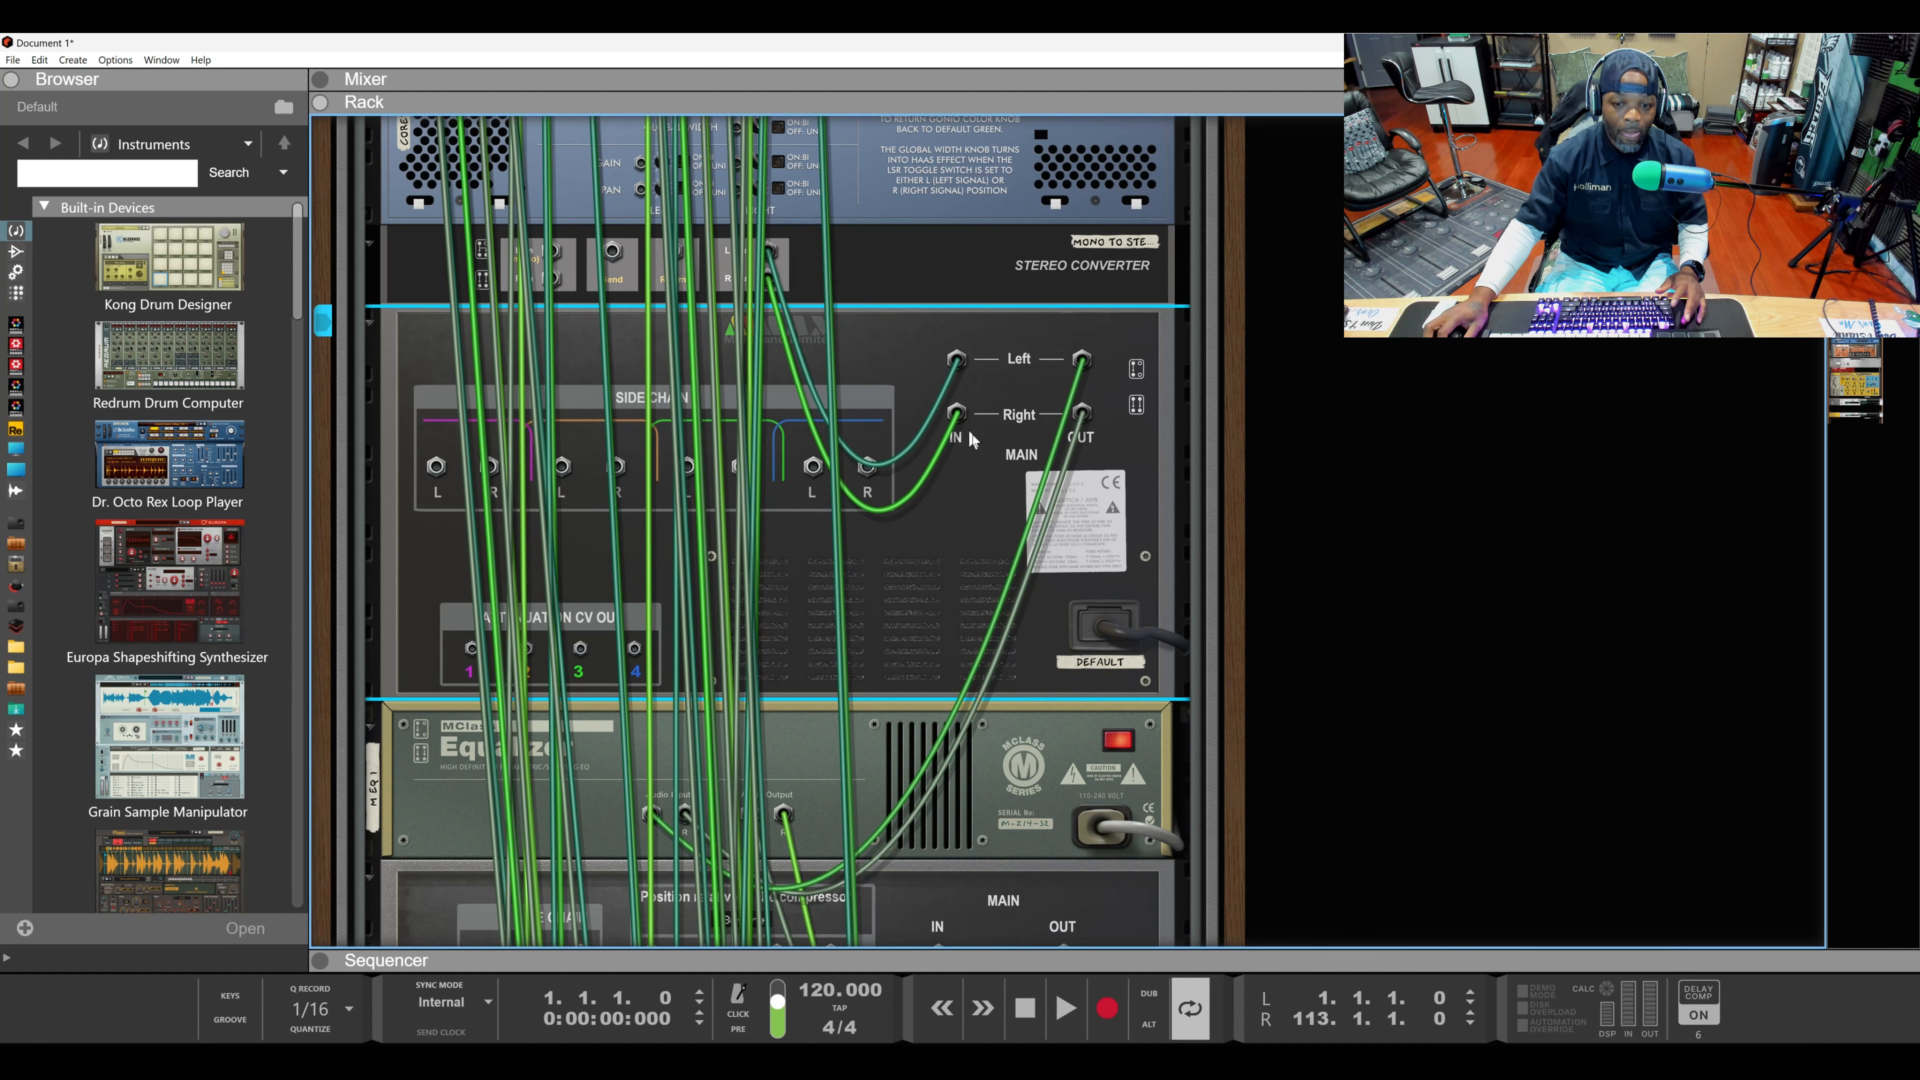
scroll(973, 441, down, 6)
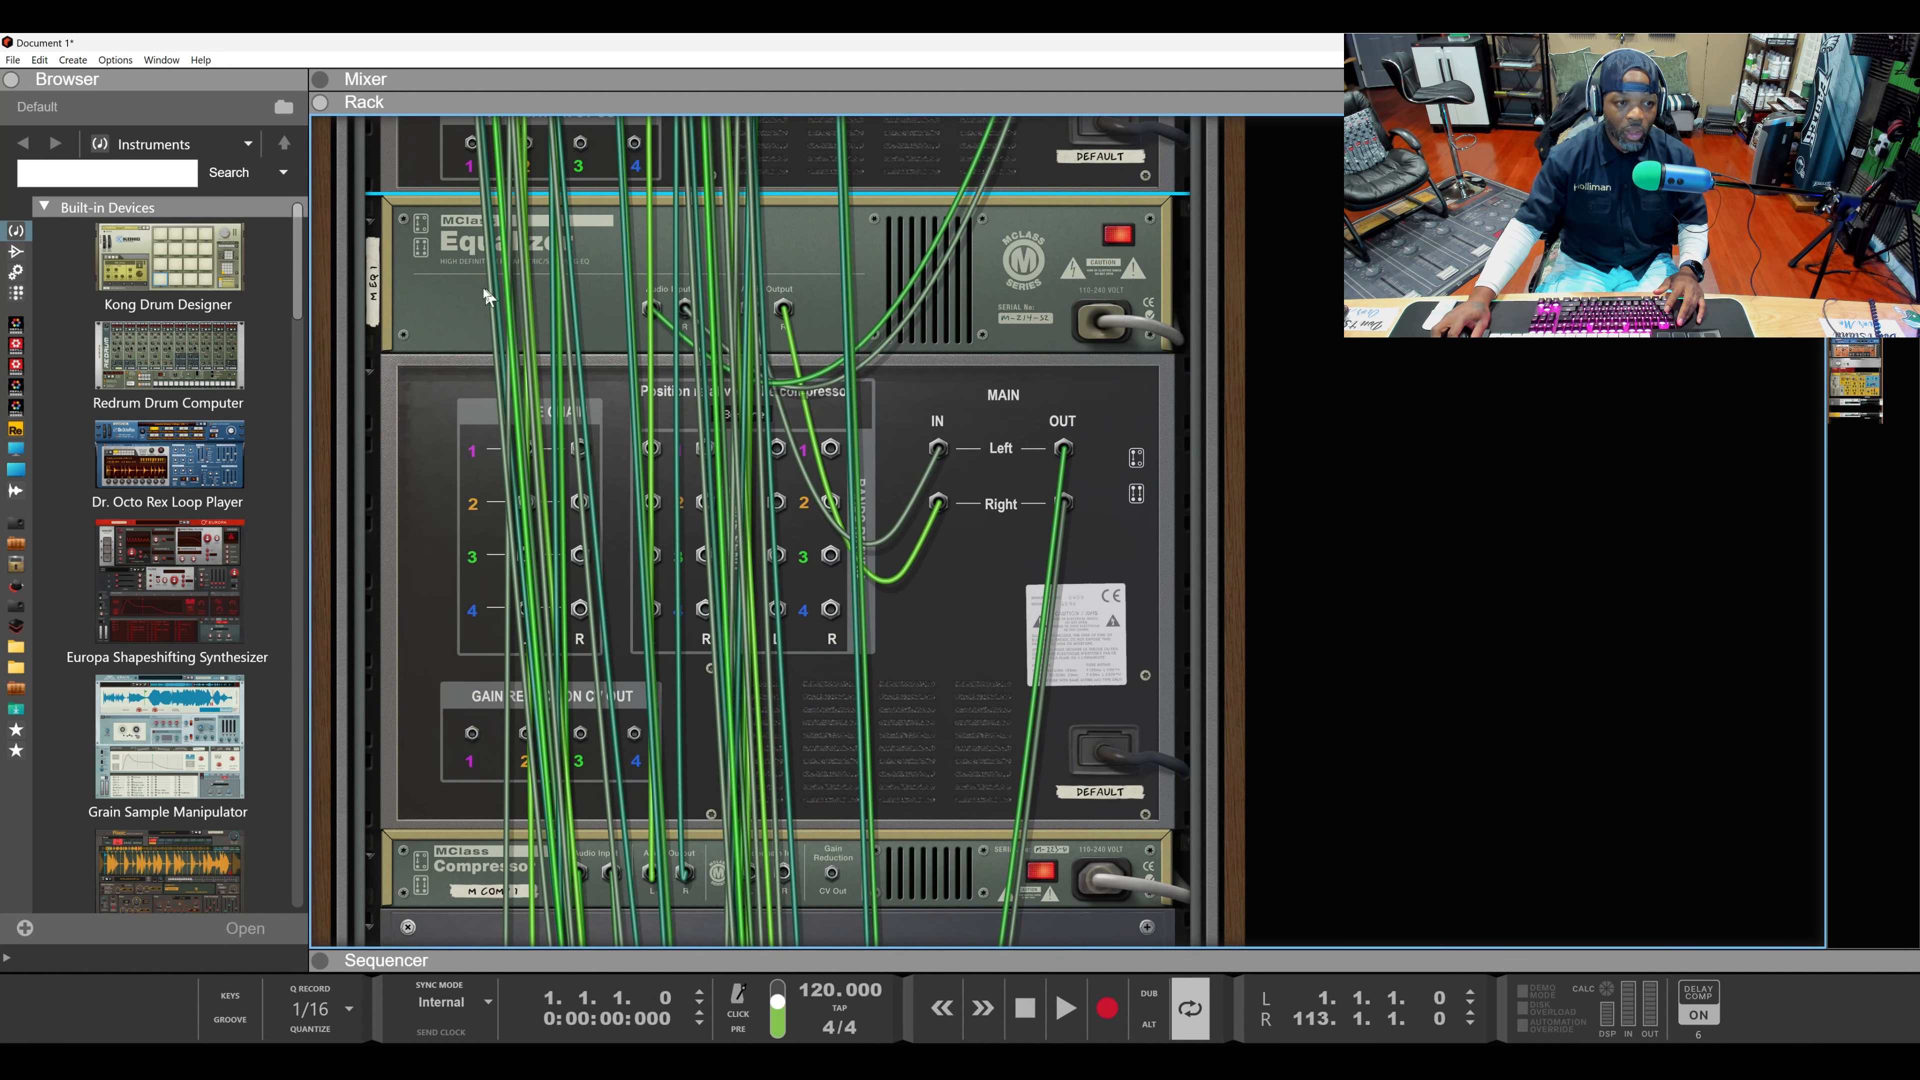
click(437, 245)
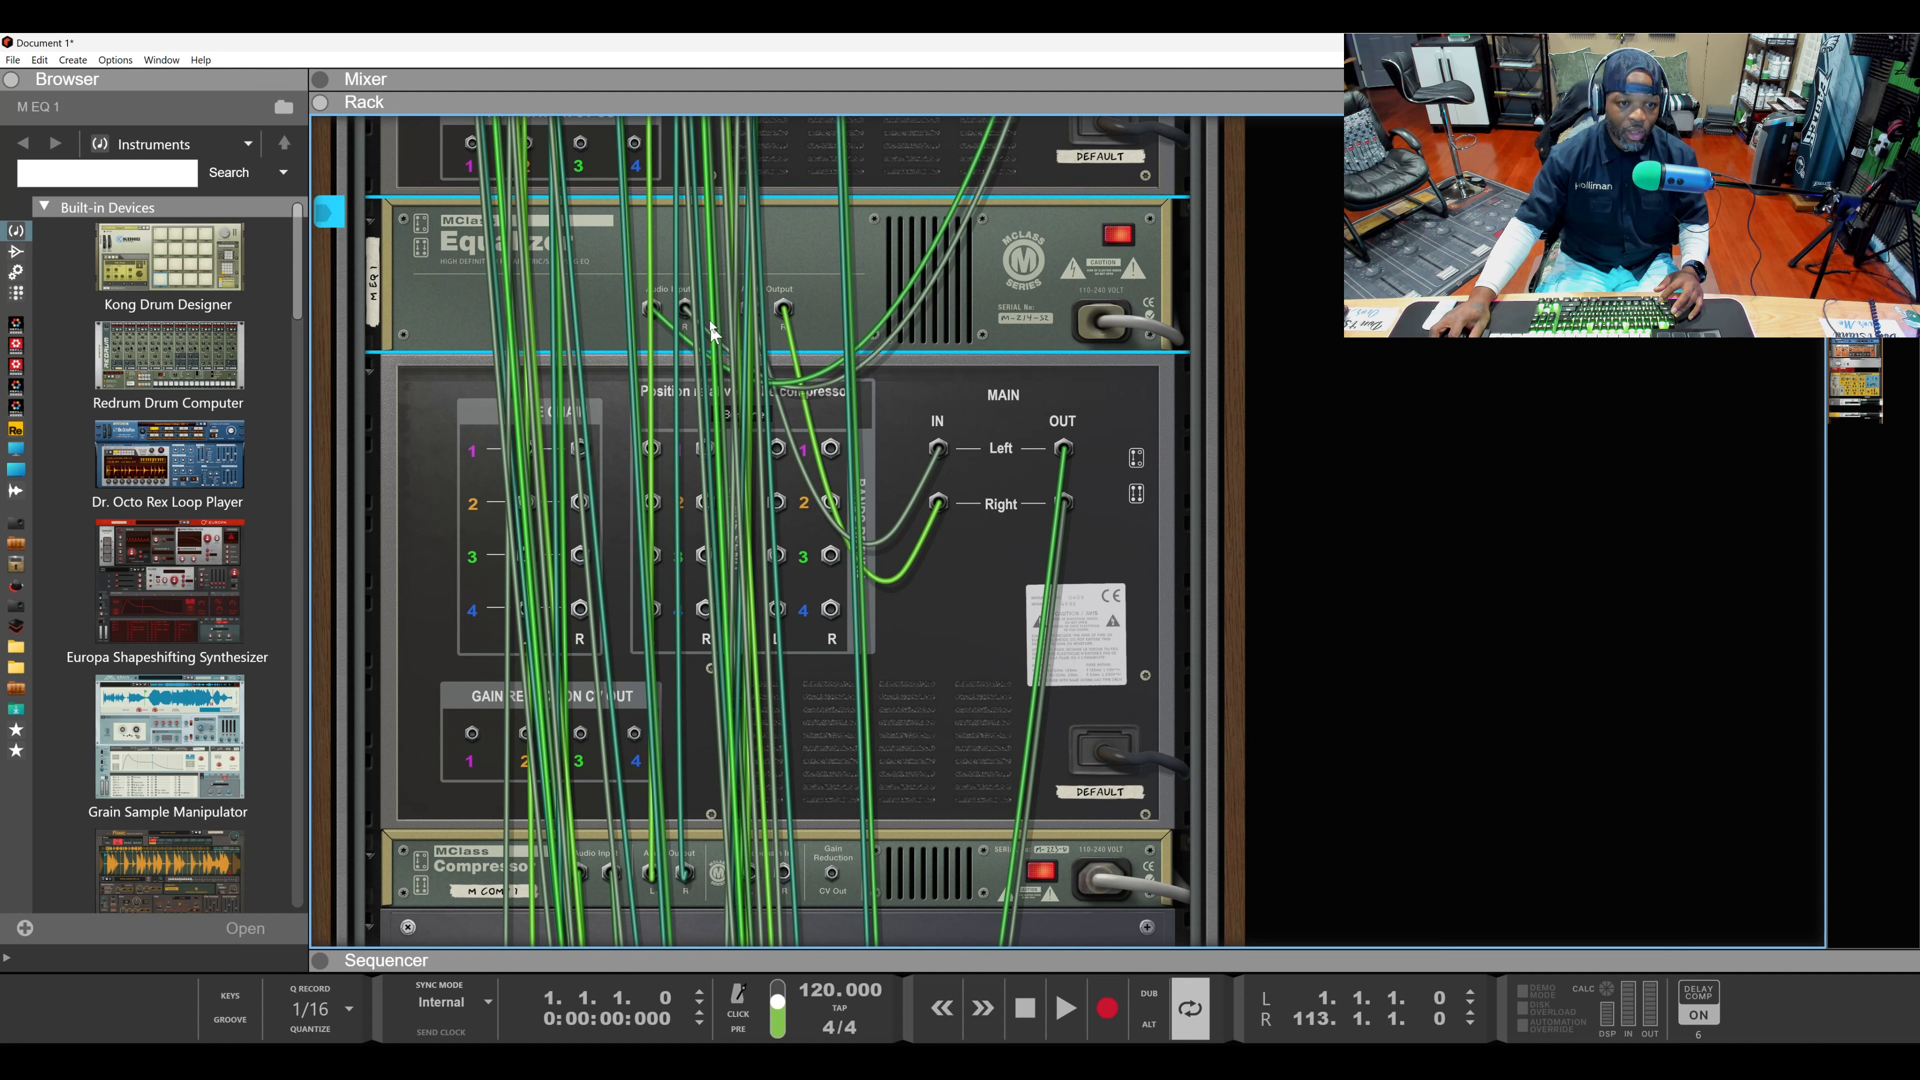
mouse_move(654, 309)
mouse_down()
mouse_move(698, 360)
mouse_move(652, 309)
mouse_up()
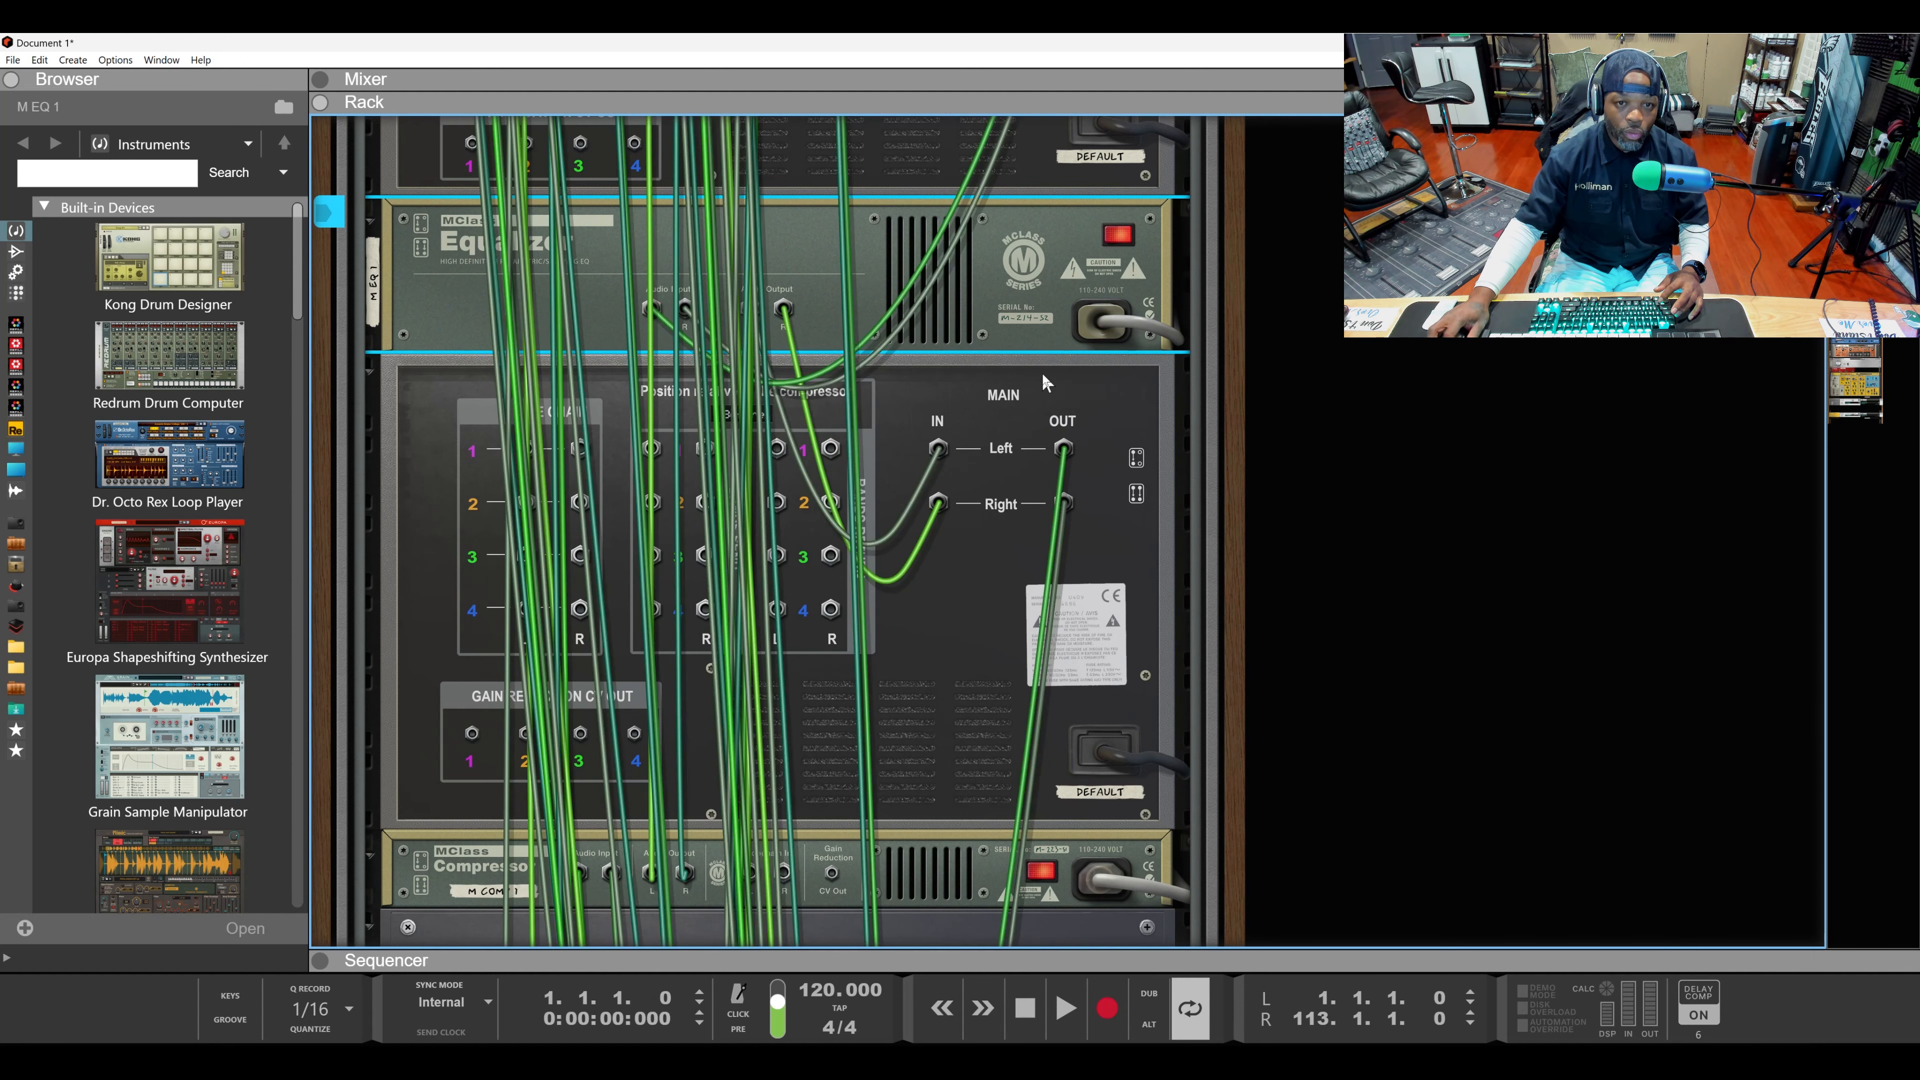
scroll(1035, 370, up, 3)
scroll(911, 359, down, 2)
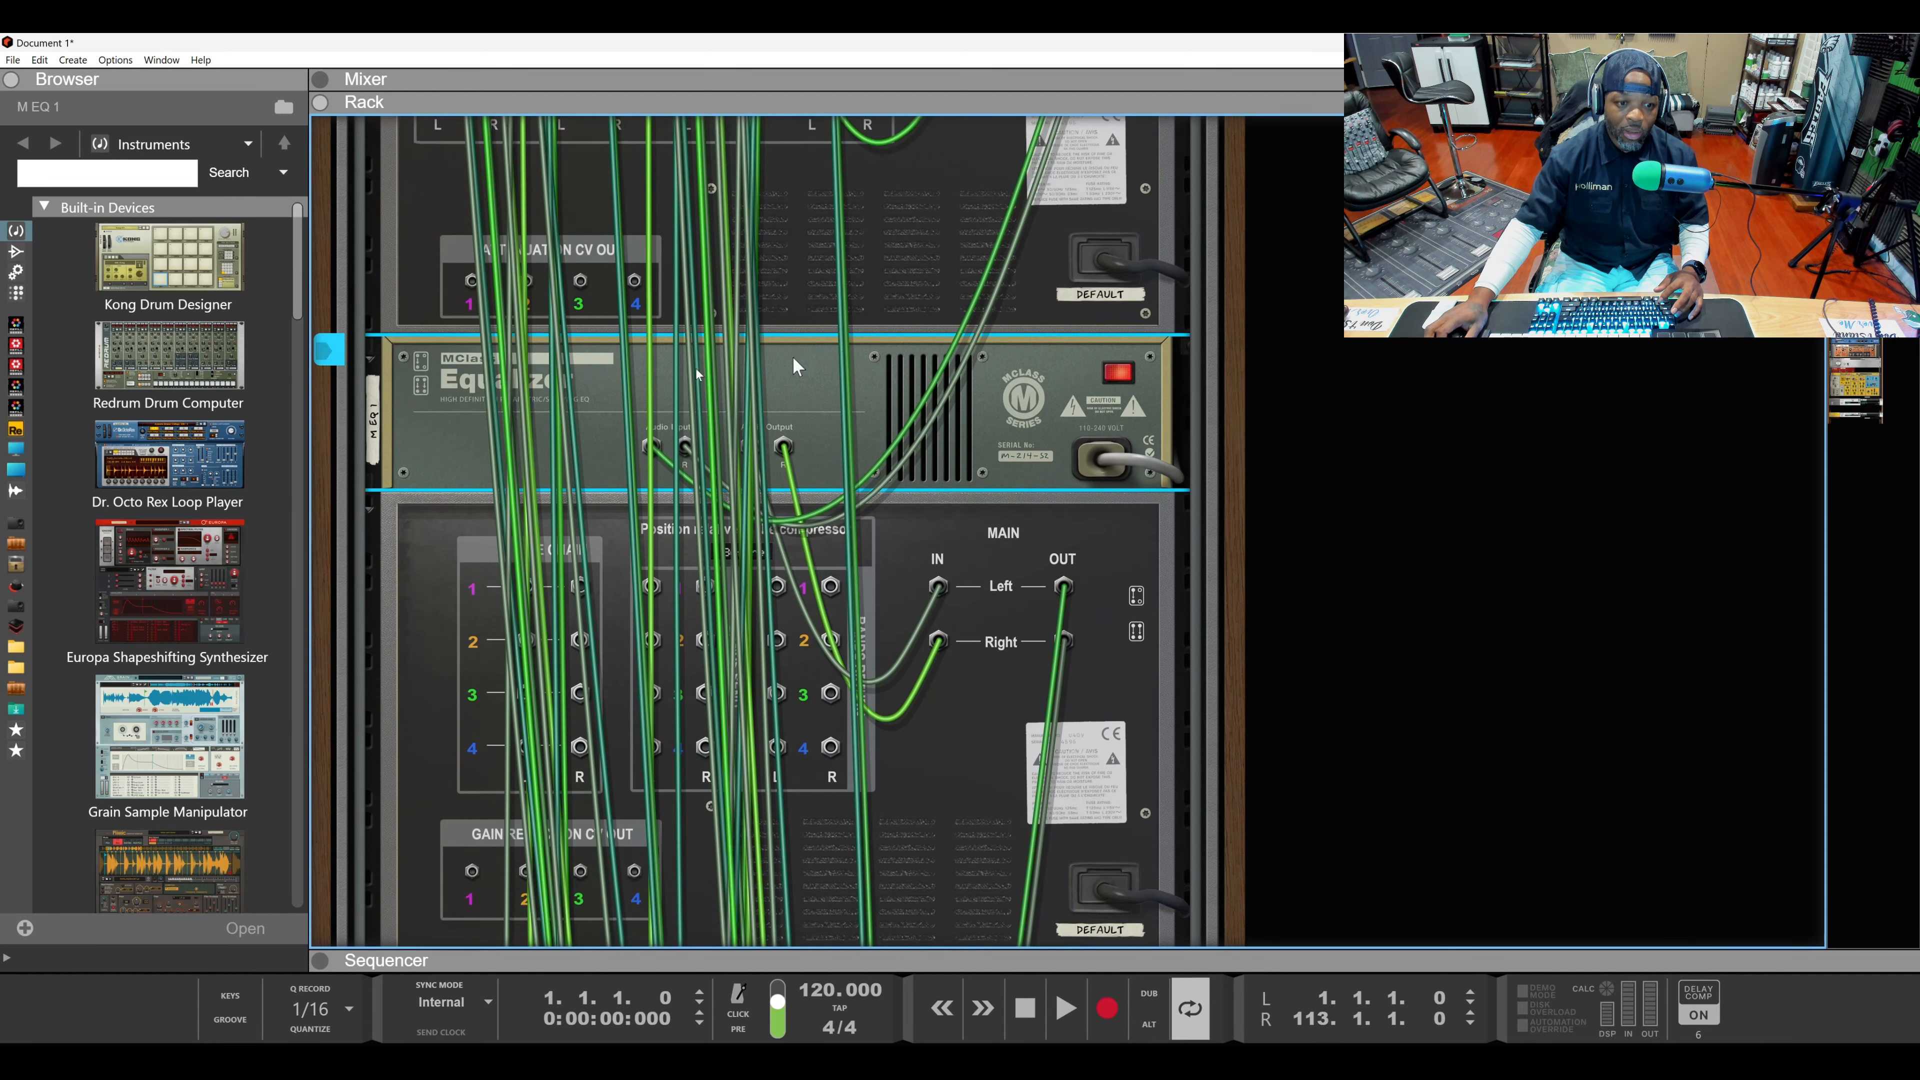
Step: Try moving the MClass Equalizer below the Multiband Compressor without rerouting its cables, and undo the move
drag(437, 357, 453, 835)
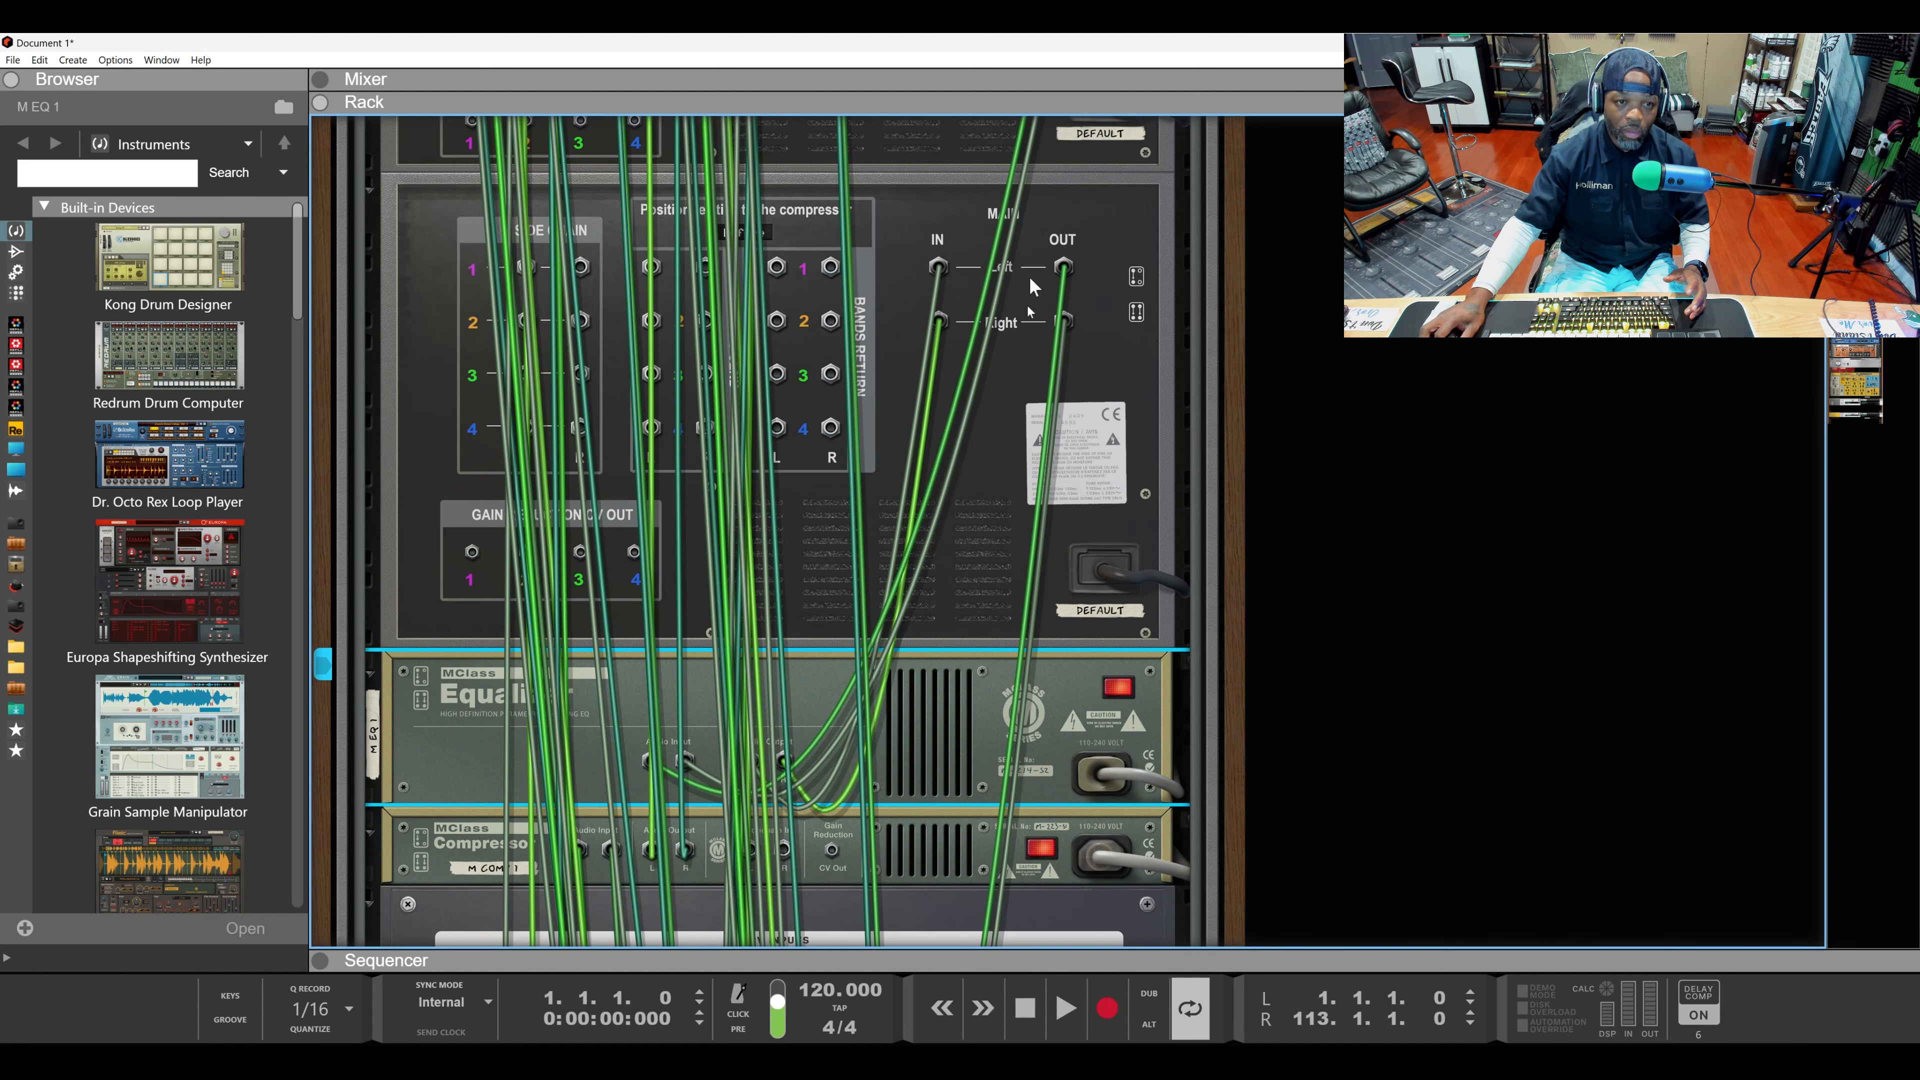
scroll(1033, 286, up, 5)
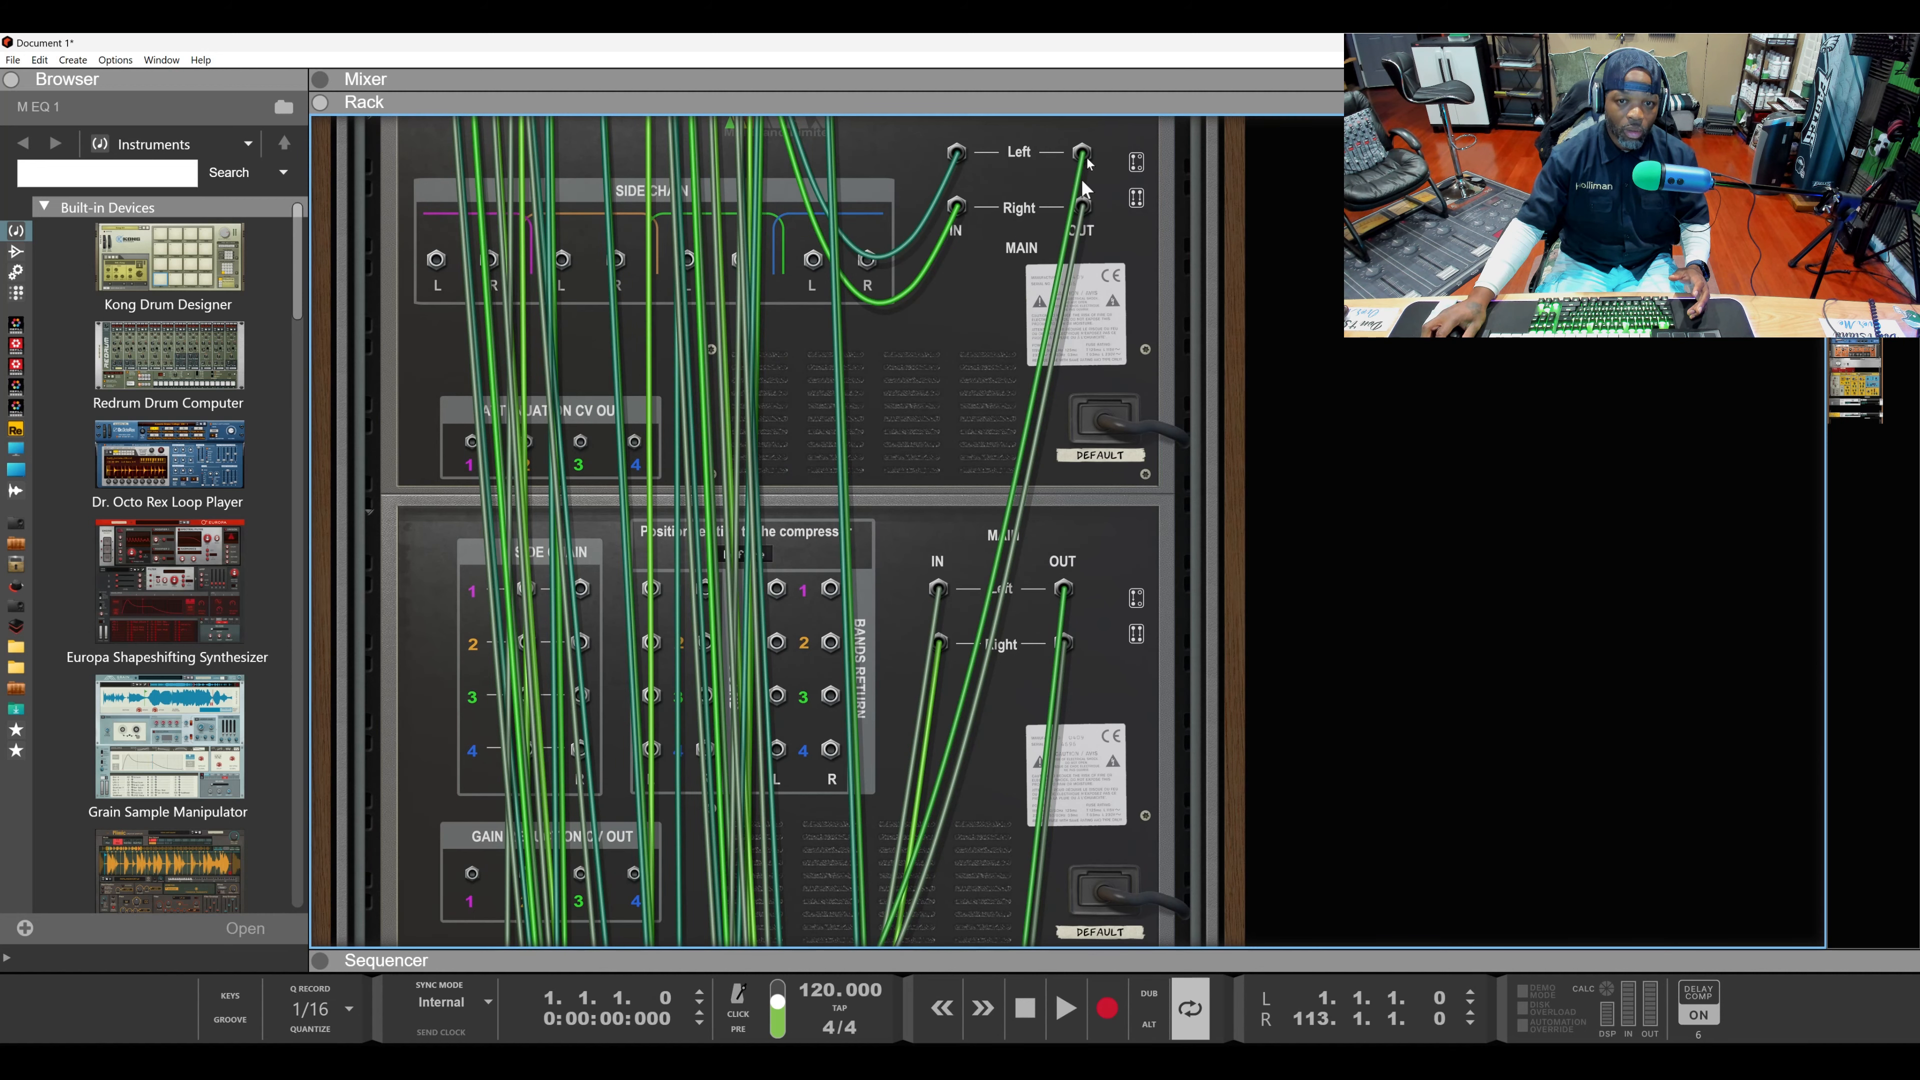
drag(1078, 153, 1081, 161)
scroll(1045, 264, down, 5)
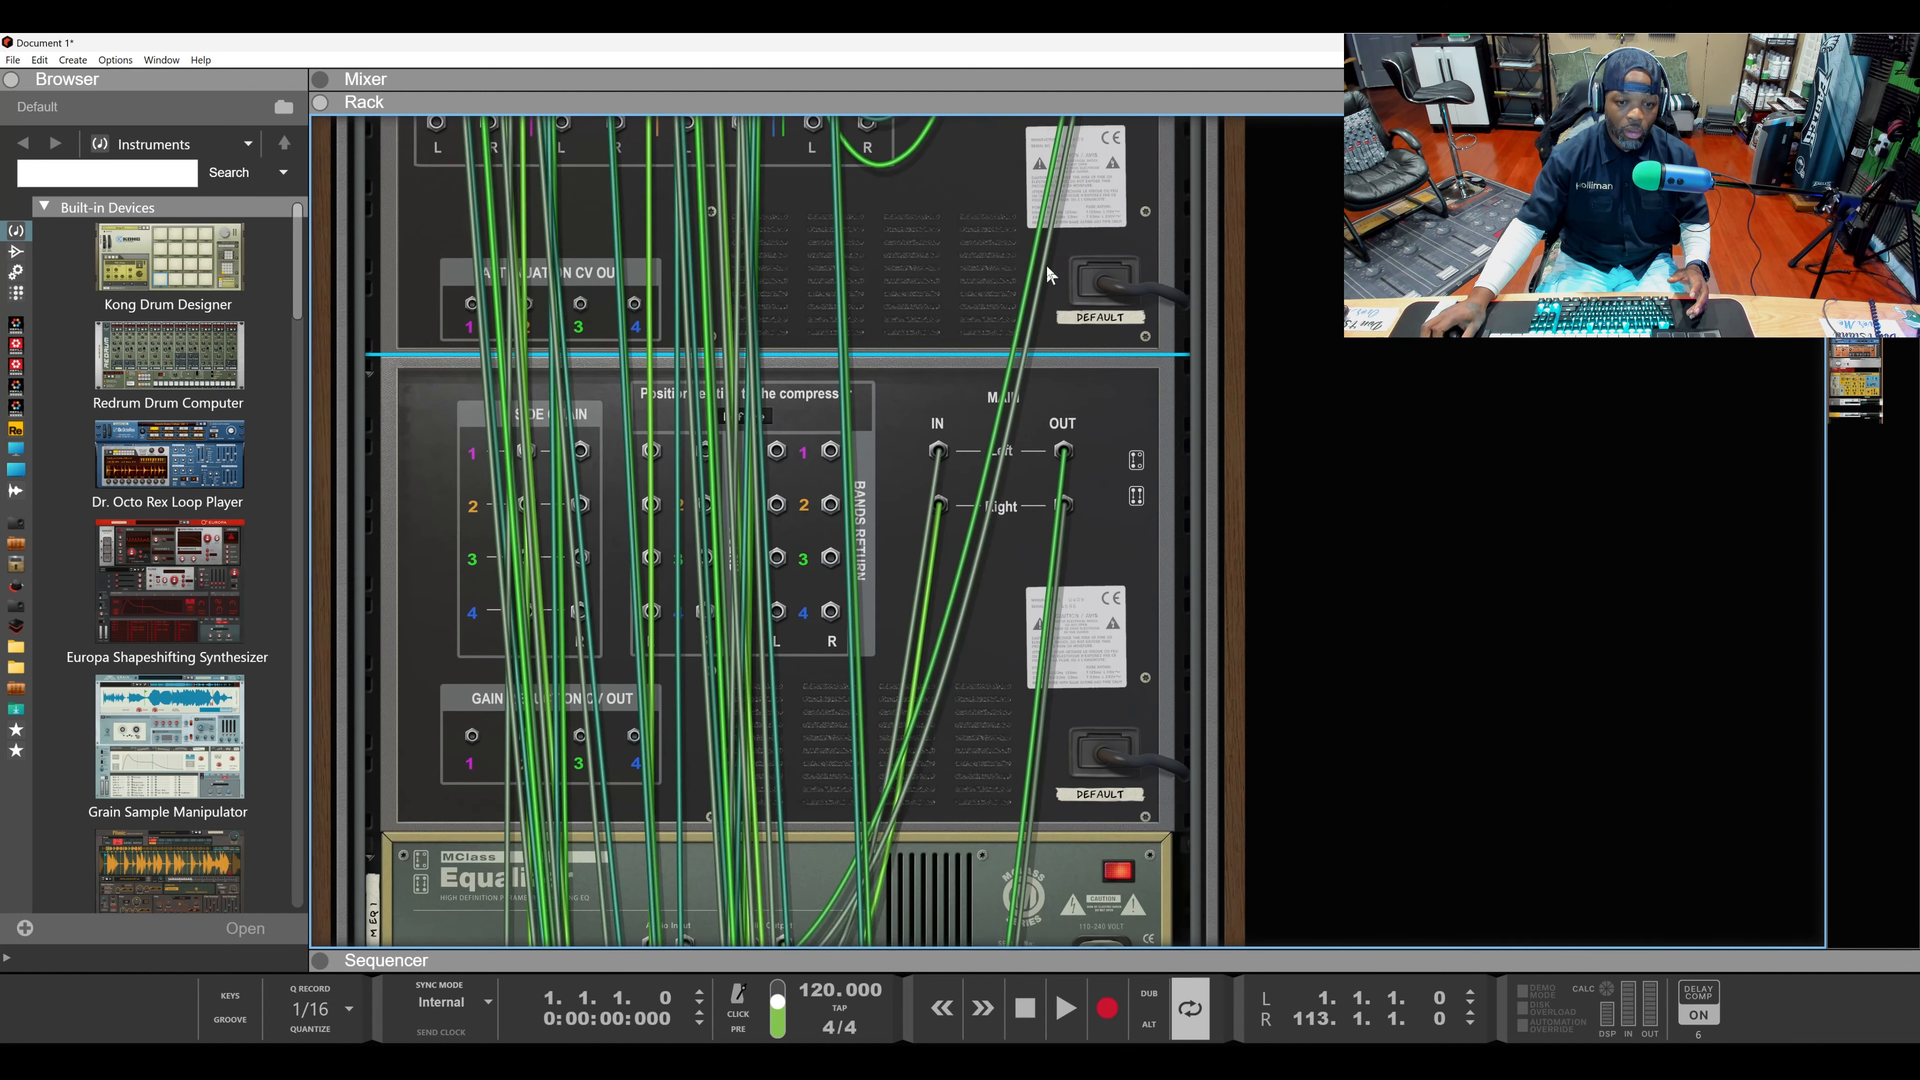
drag(783, 763, 784, 770)
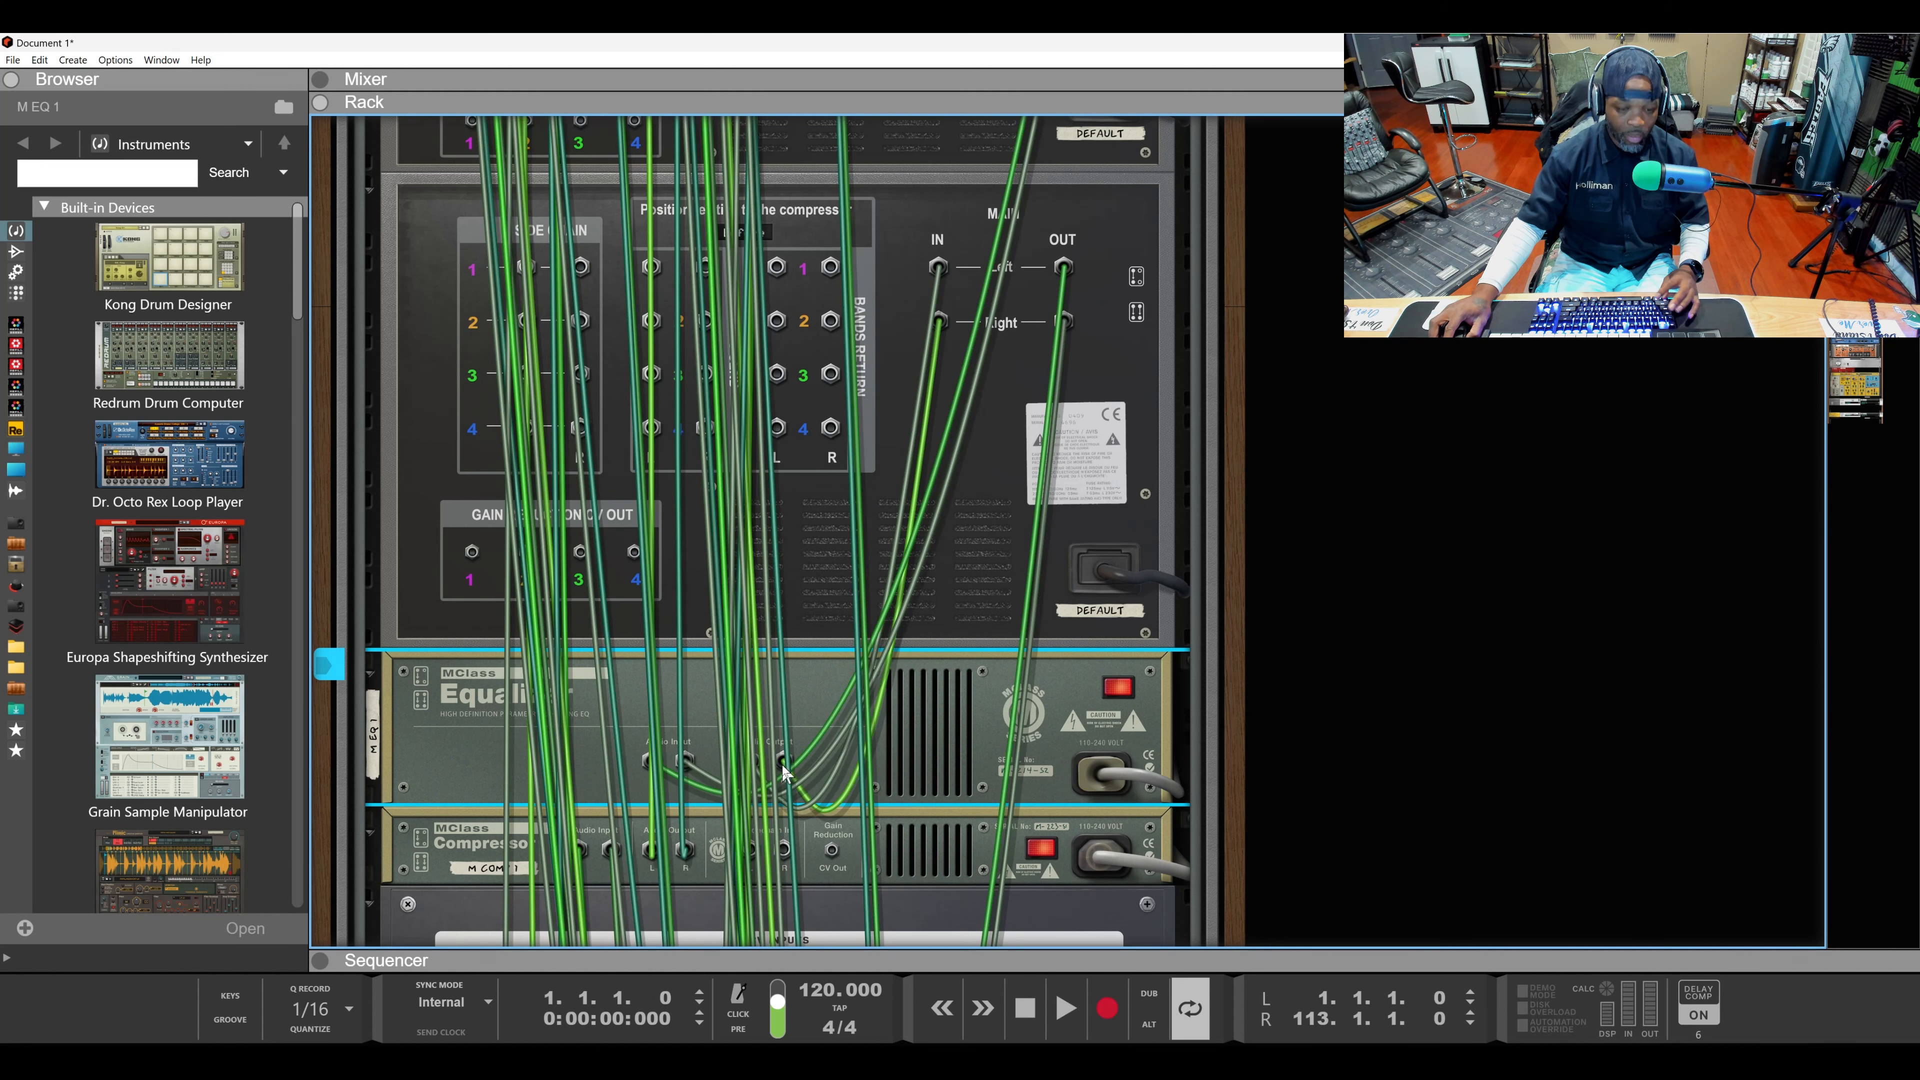
key(ctrl+z)
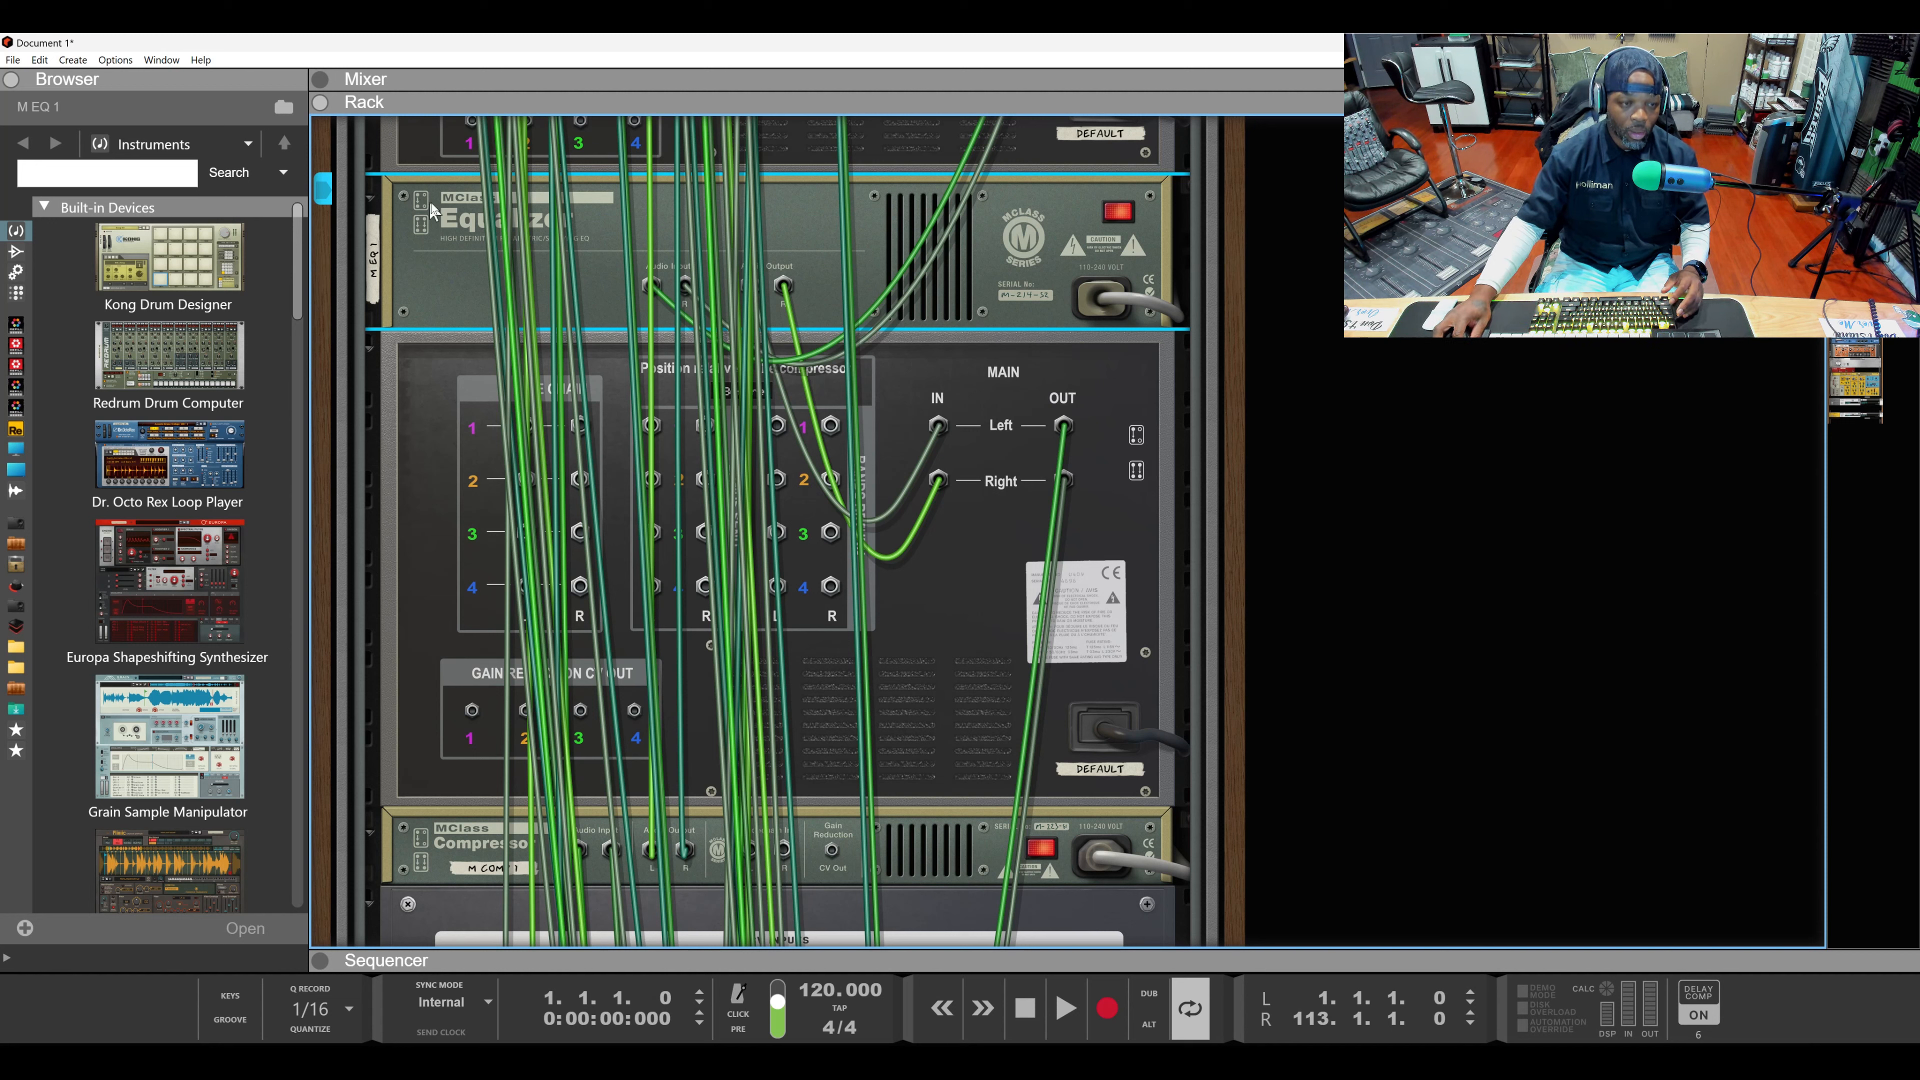
Step: Move the MClass Equalizer directly below the Multiband Compressor with automatic cable rerouting and trace its output cable down the chain
drag(436, 215, 417, 820)
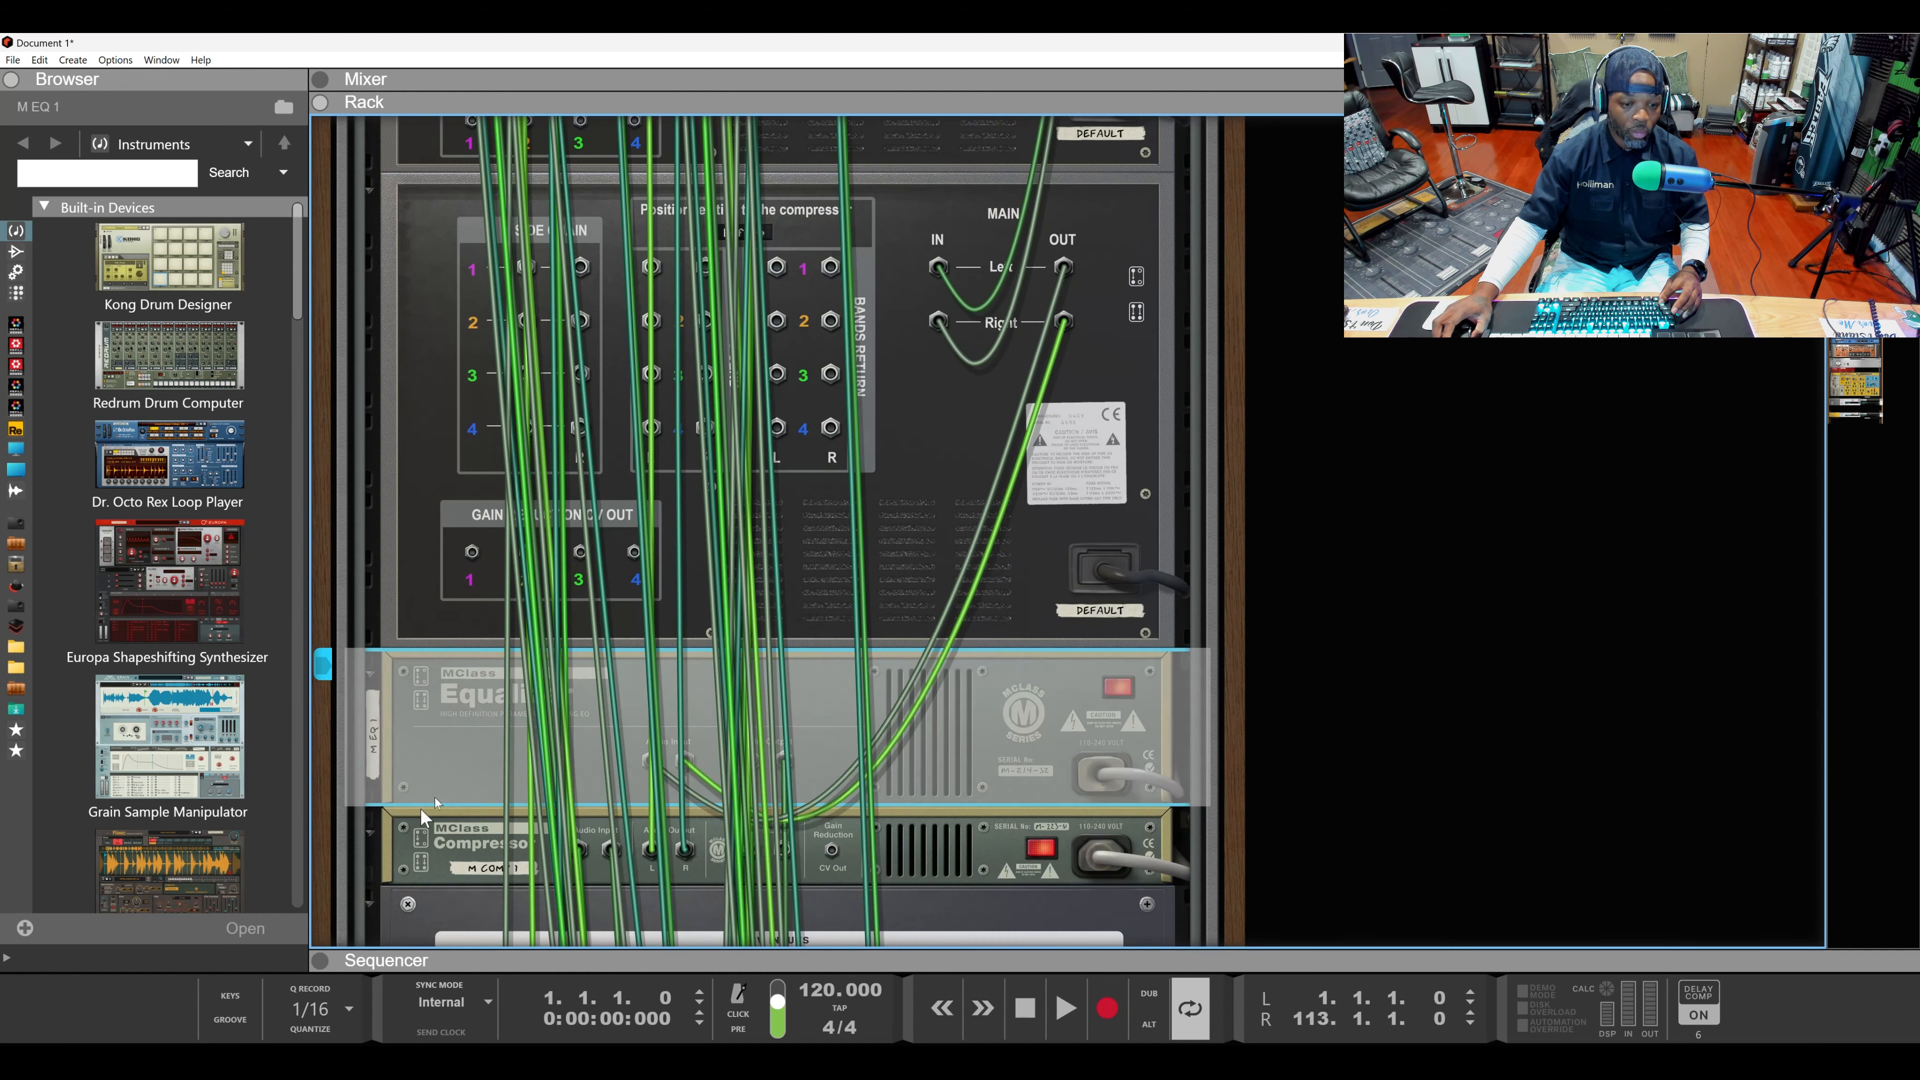
scroll(656, 642, down, 2)
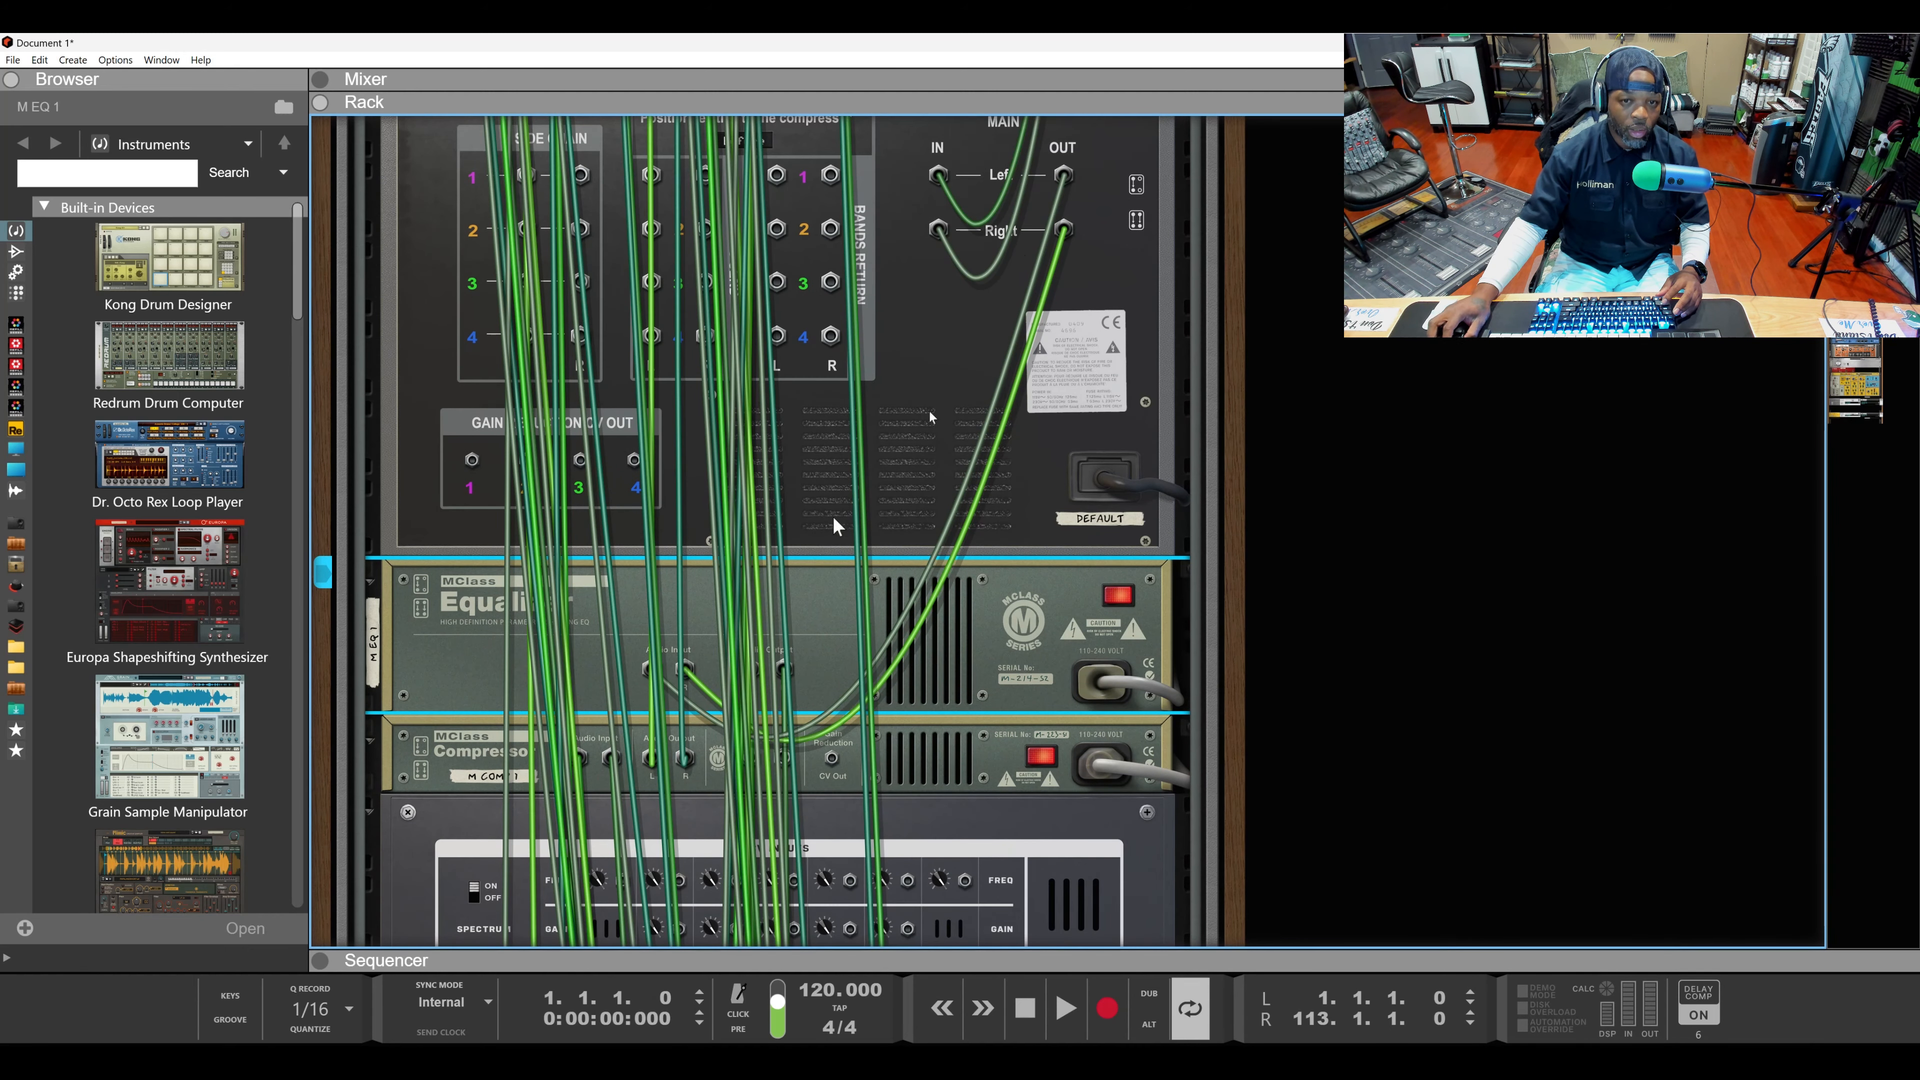
scroll(967, 317, down, 2)
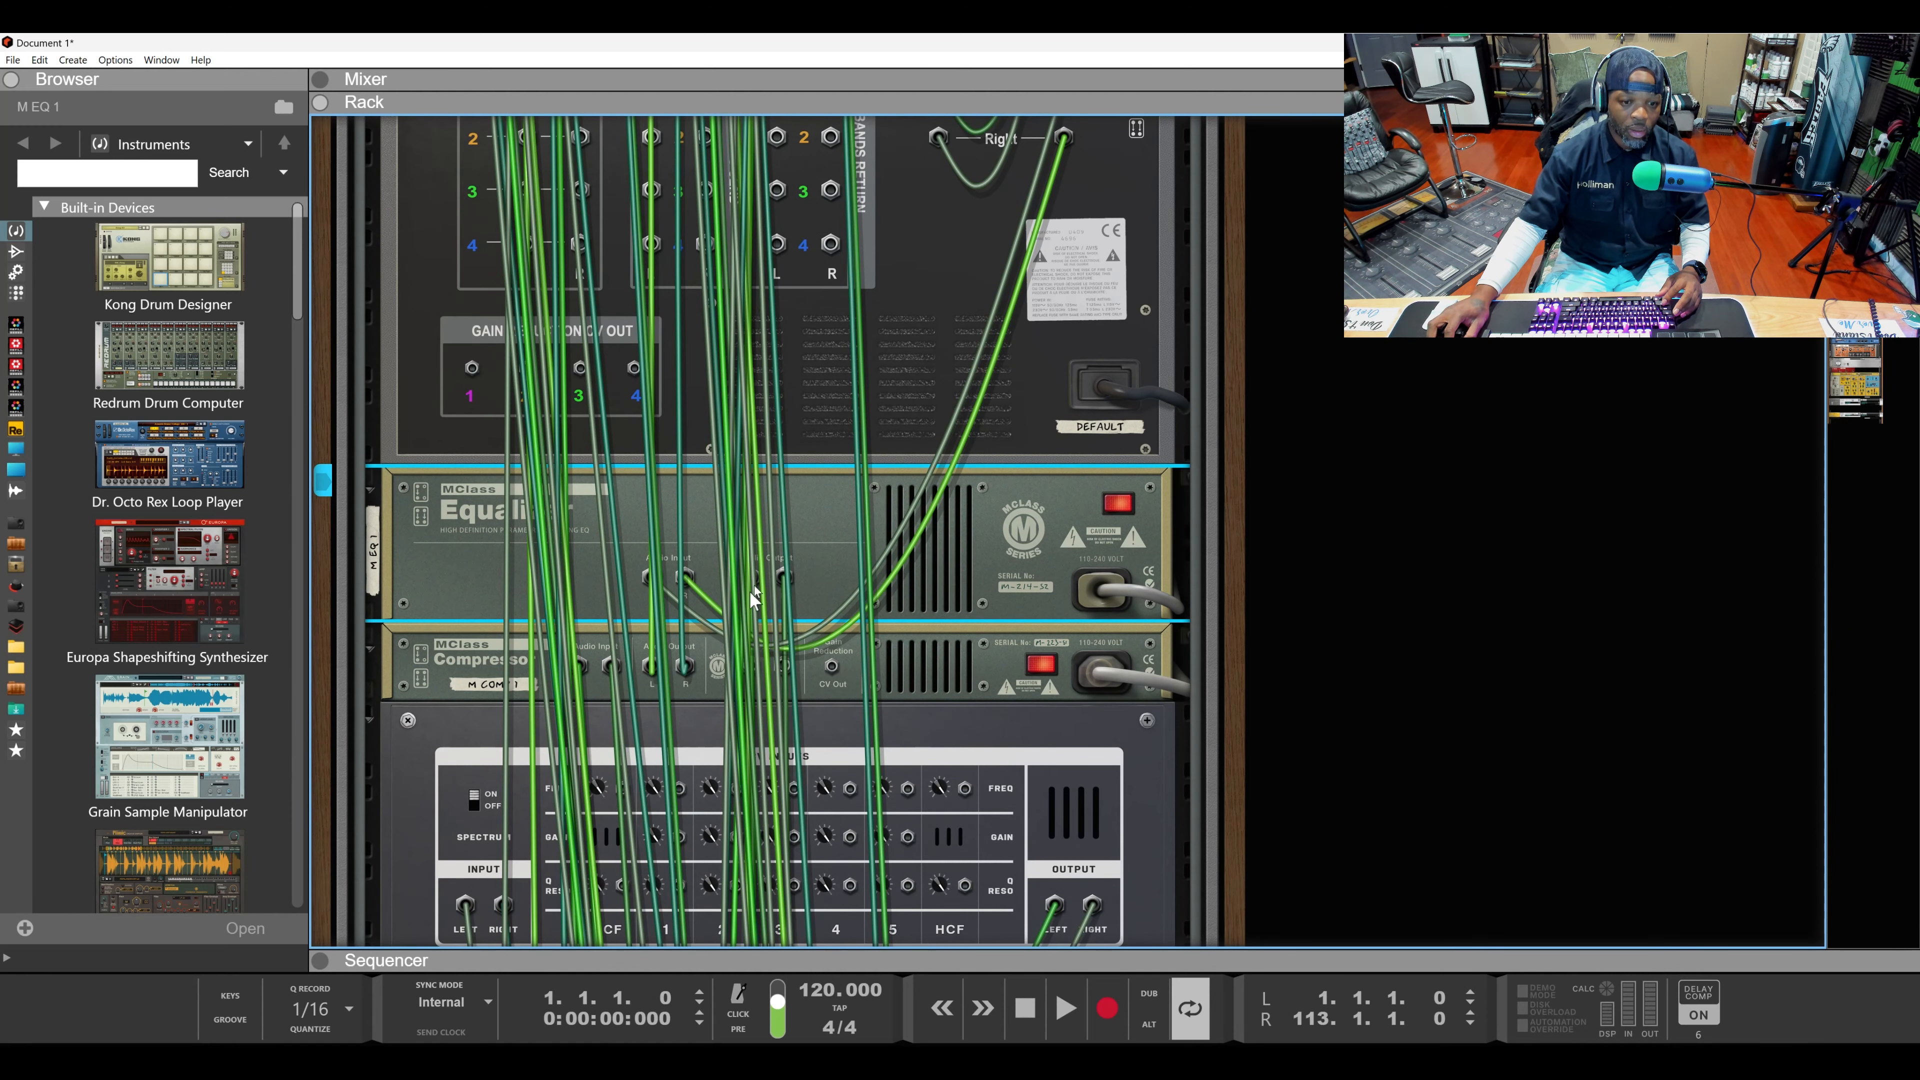
drag(790, 582, 817, 187)
scroll(680, 378, down, 6)
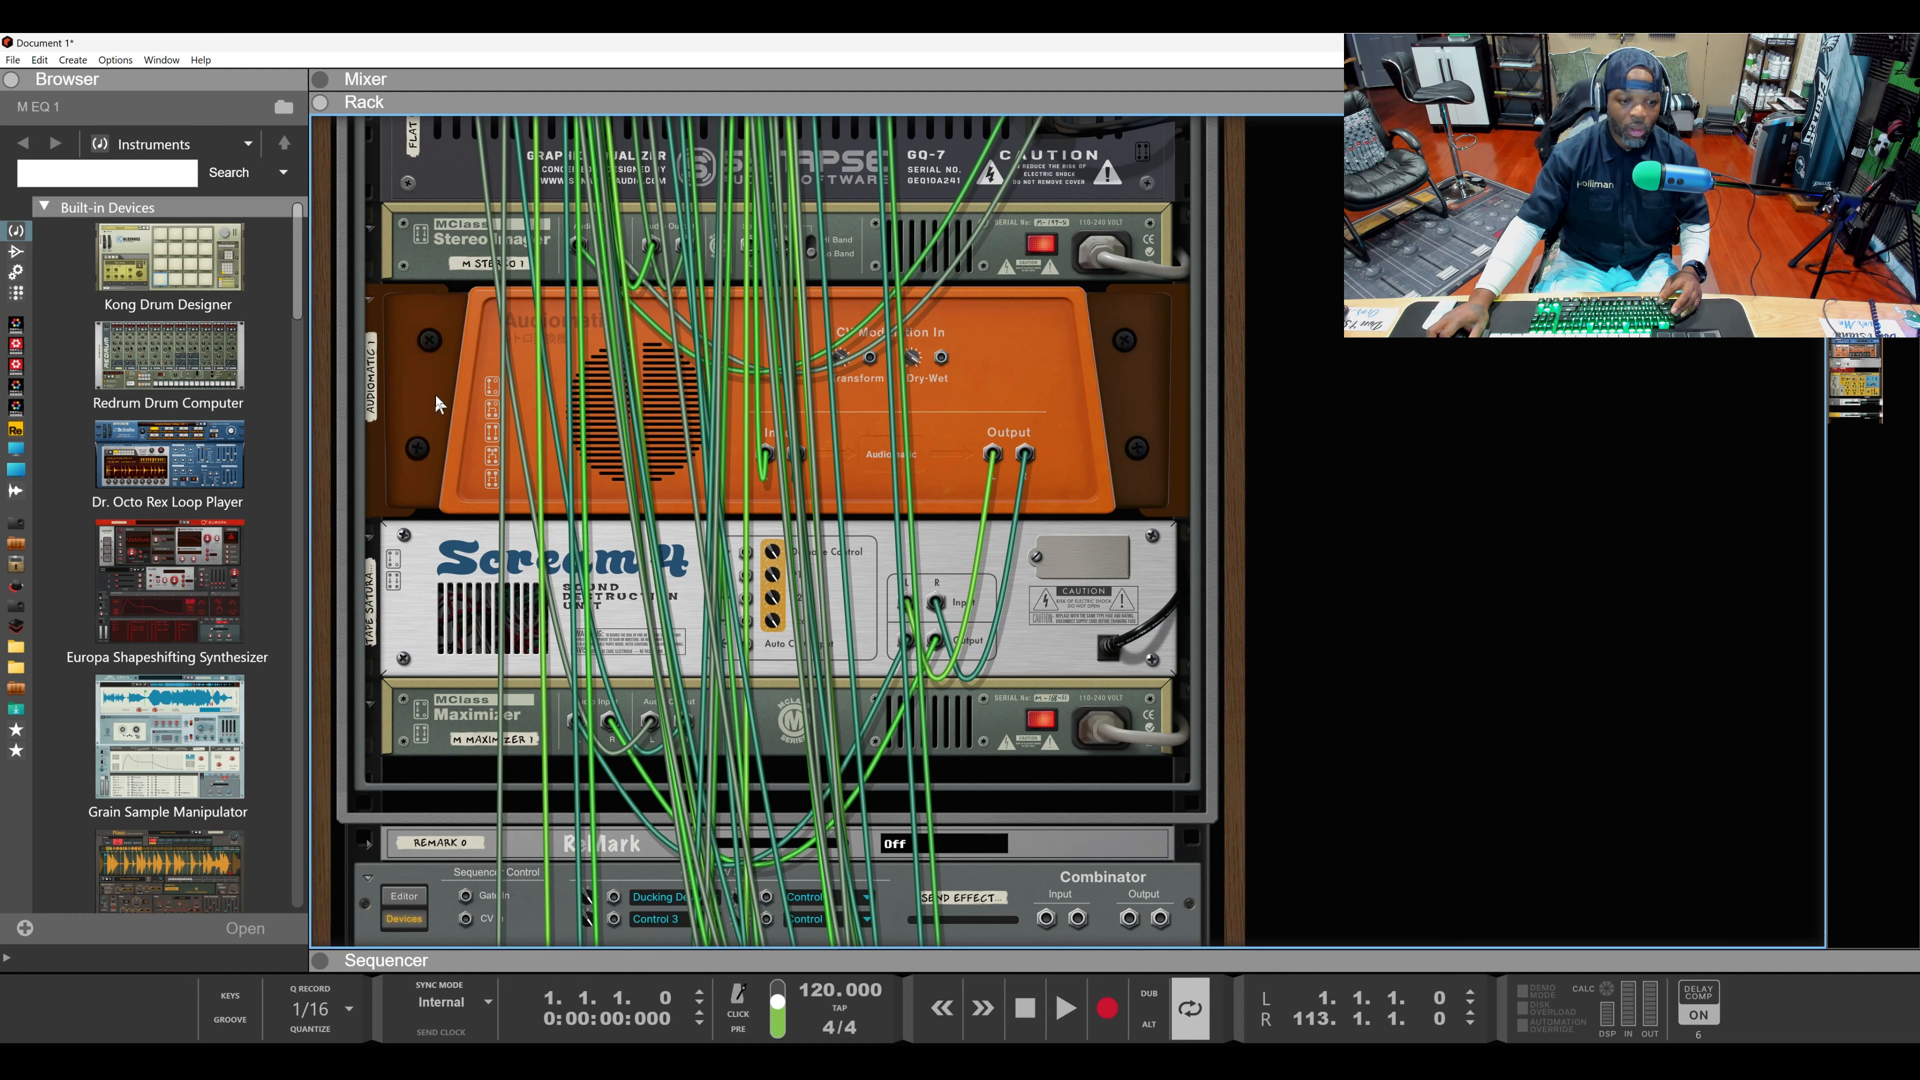
scroll(436, 399, up, 5)
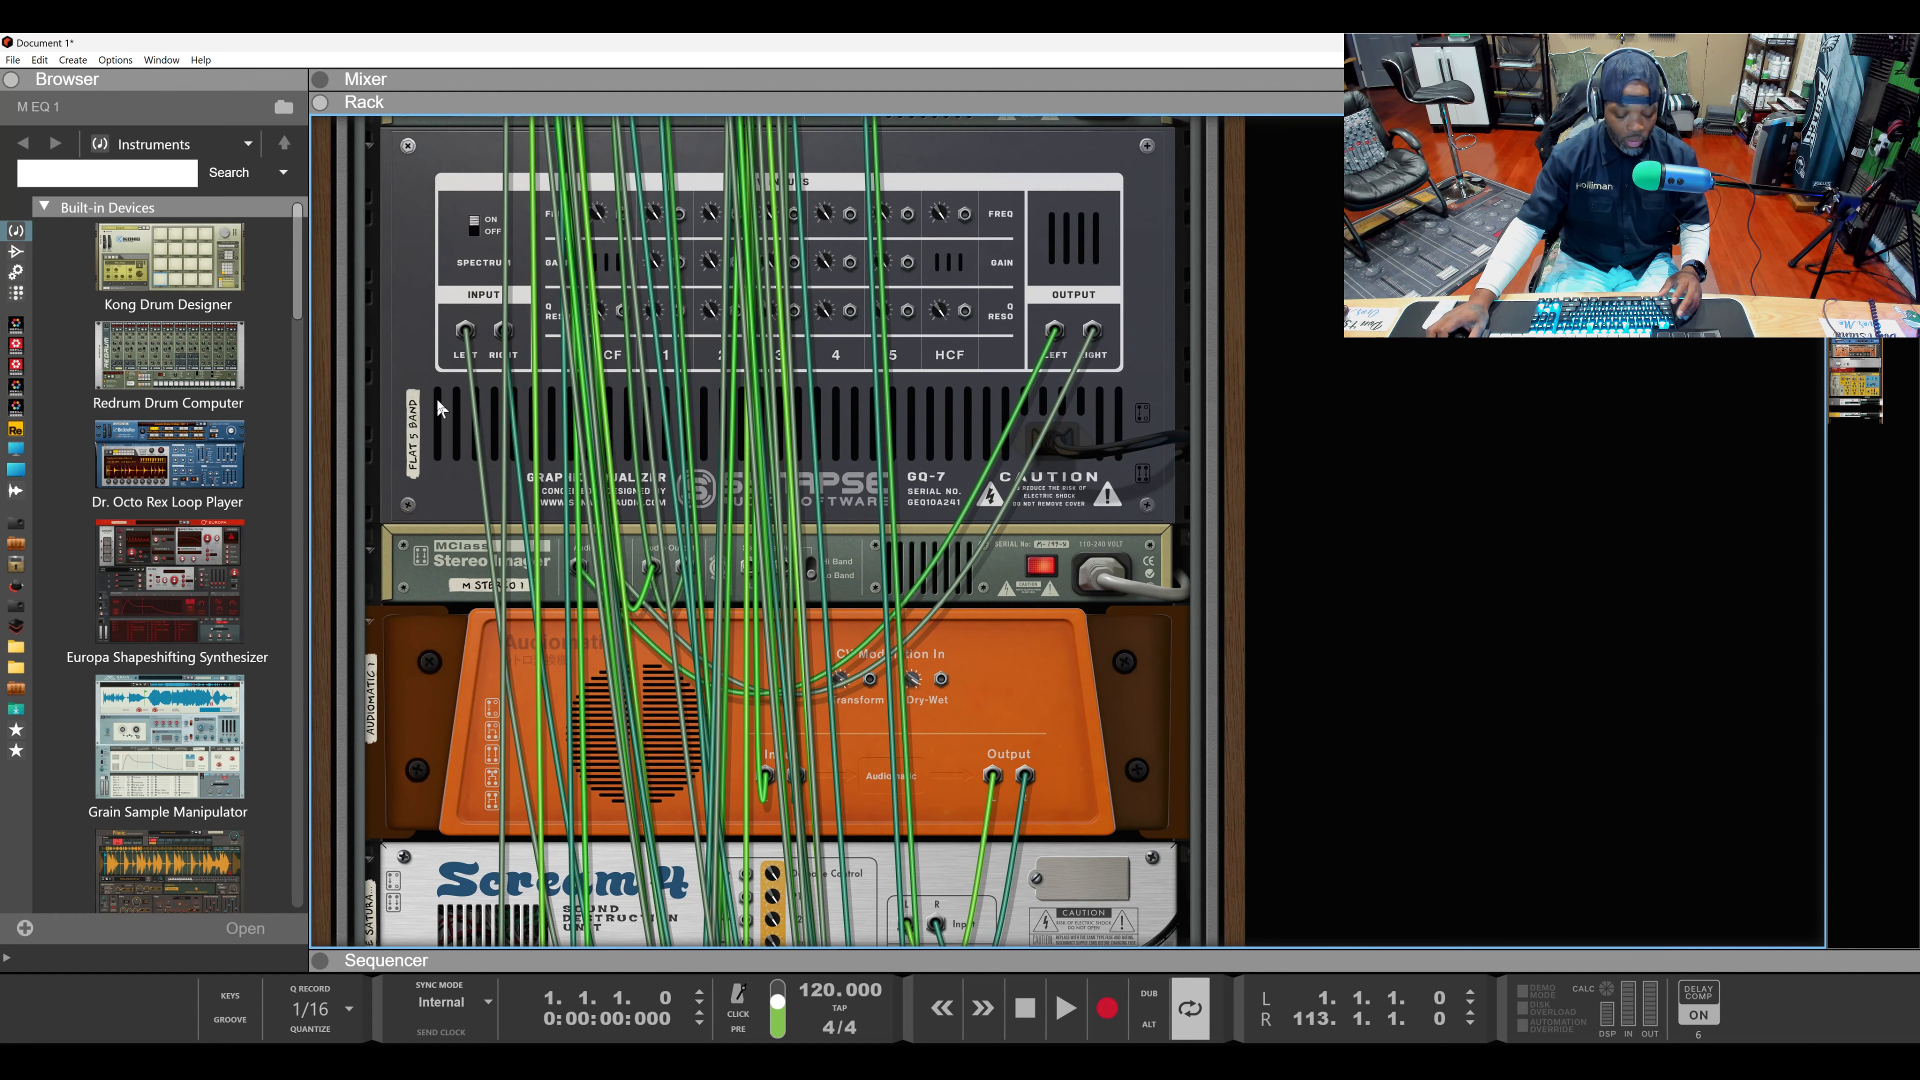